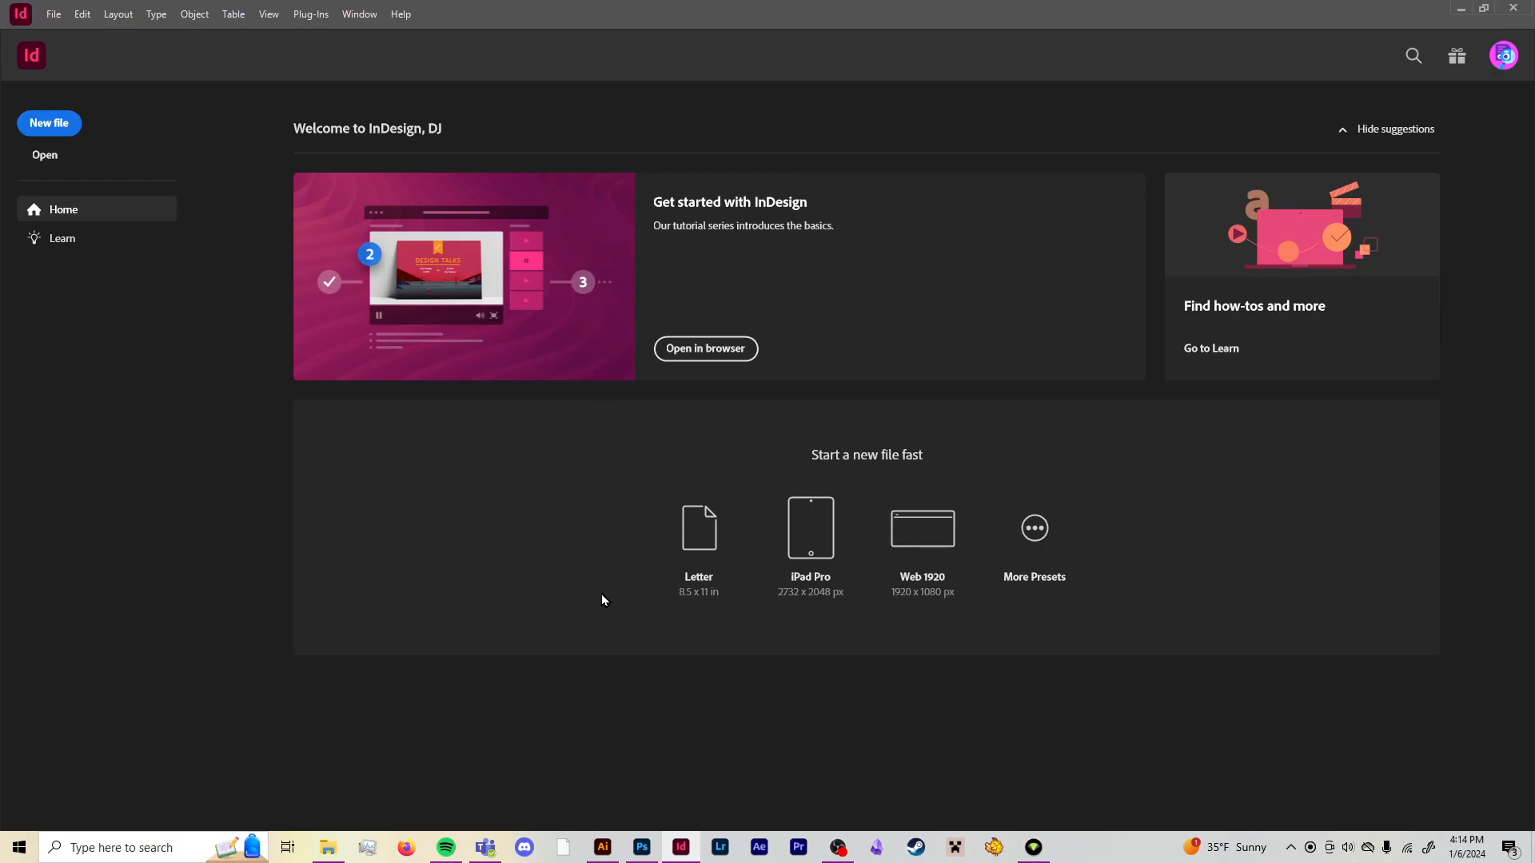
Start a new document in InDesign
mouse_move(676, 855)
click(1294, 767)
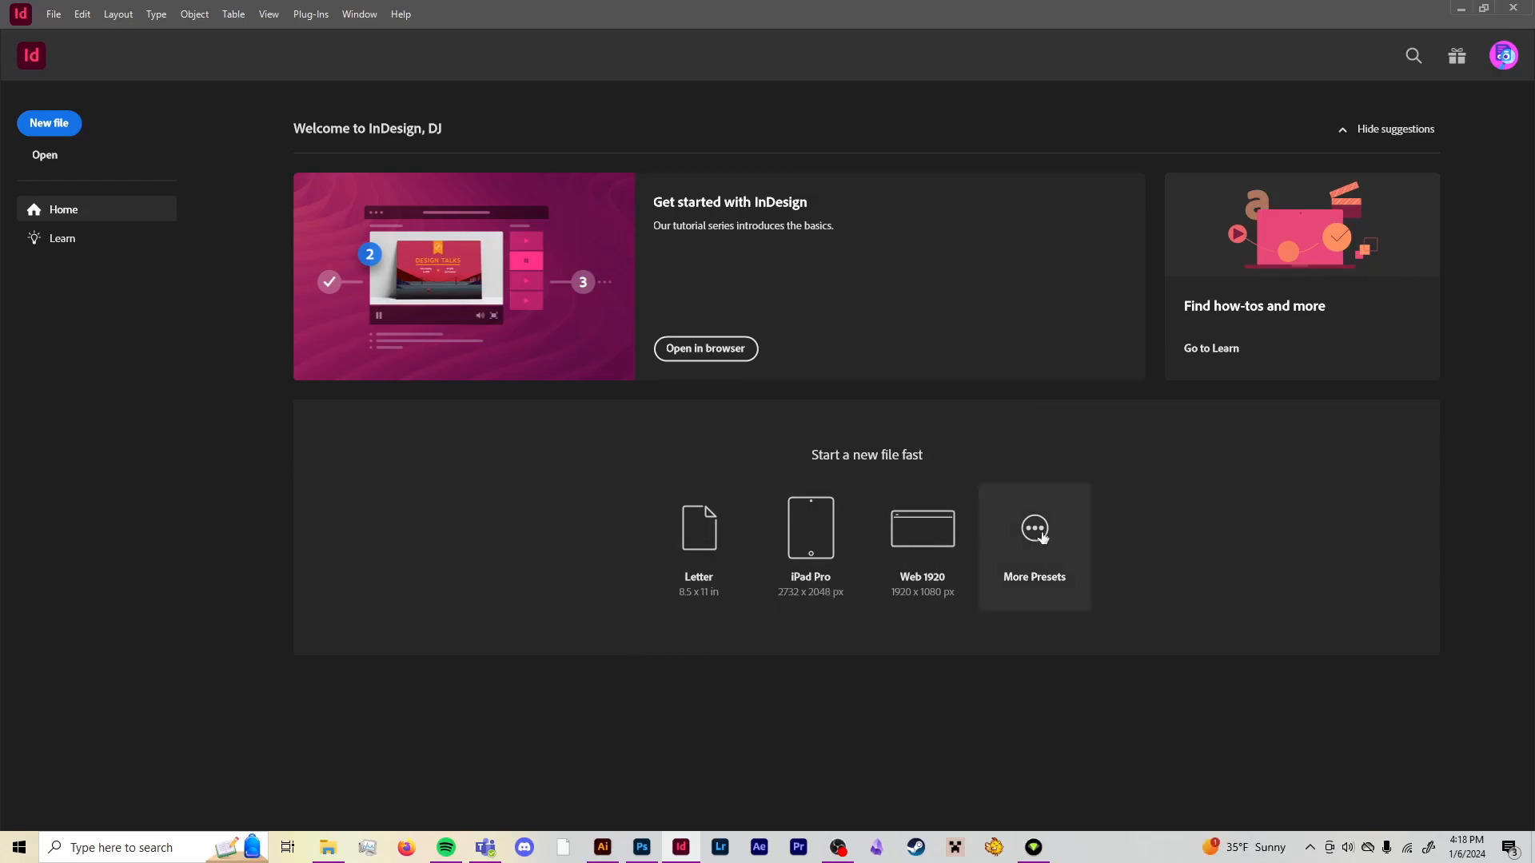
click(60, 123)
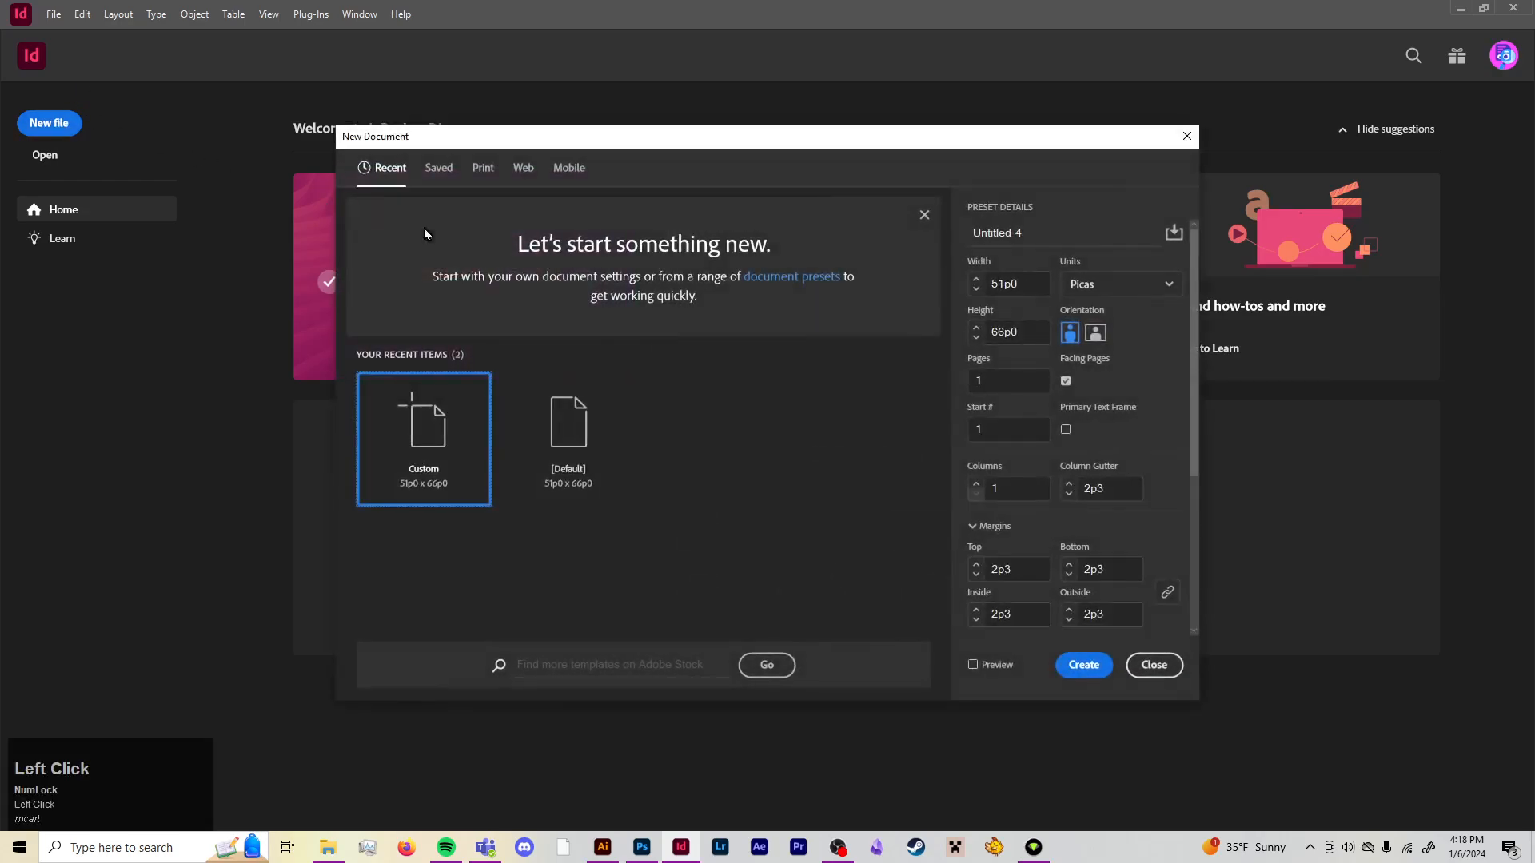
mouse_move(812, 153)
mouse_down()
mouse_move(816, 168)
mouse_move(819, 156)
mouse_up()
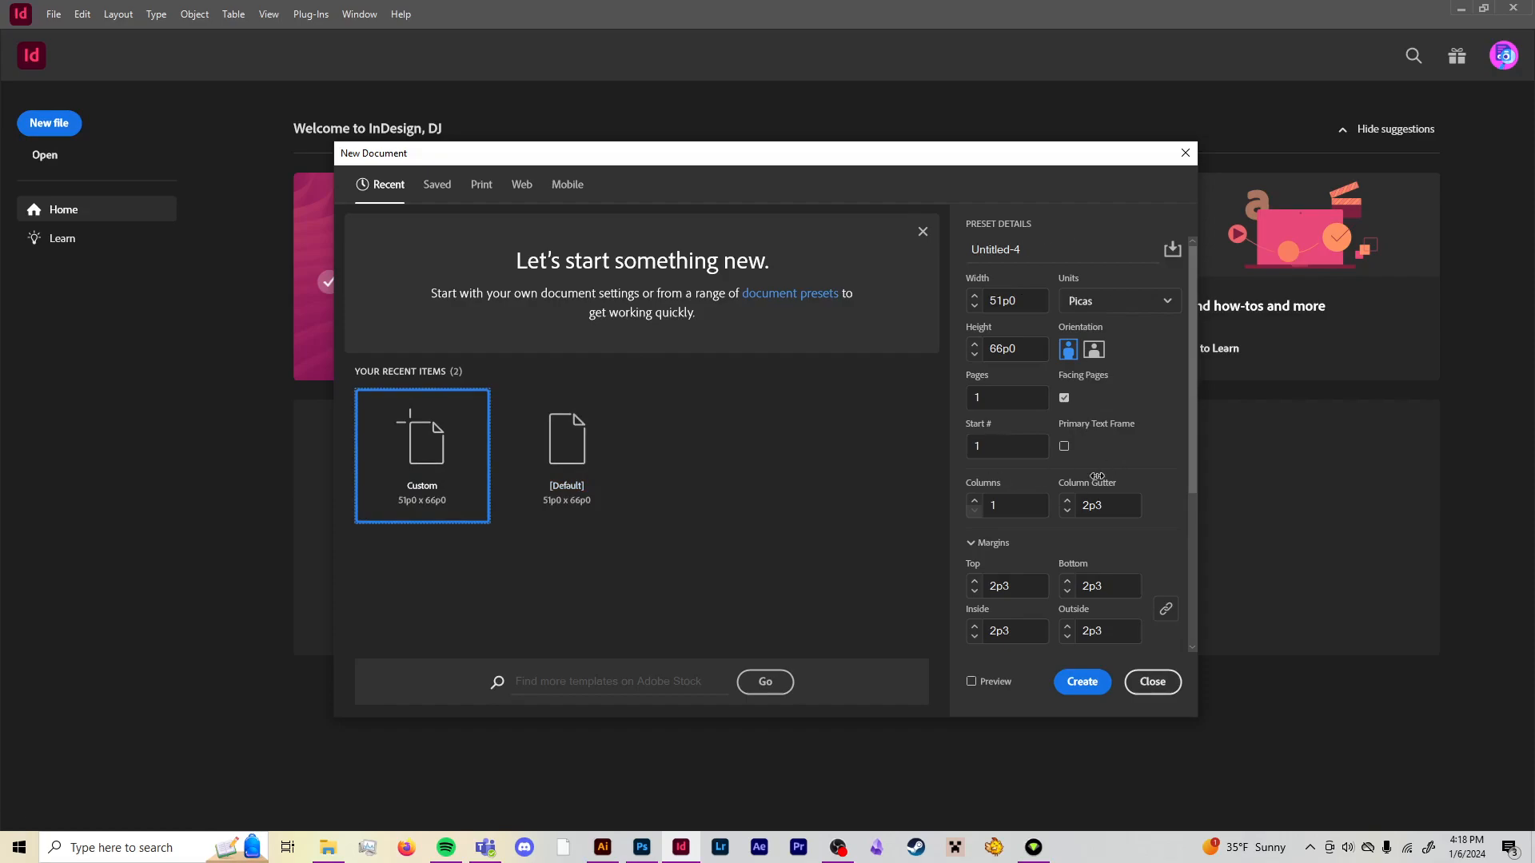
Set the units of the Custom preset to Inches
scroll(1175, 492, down, 5)
scroll(1167, 508, up, 5)
click(1150, 300)
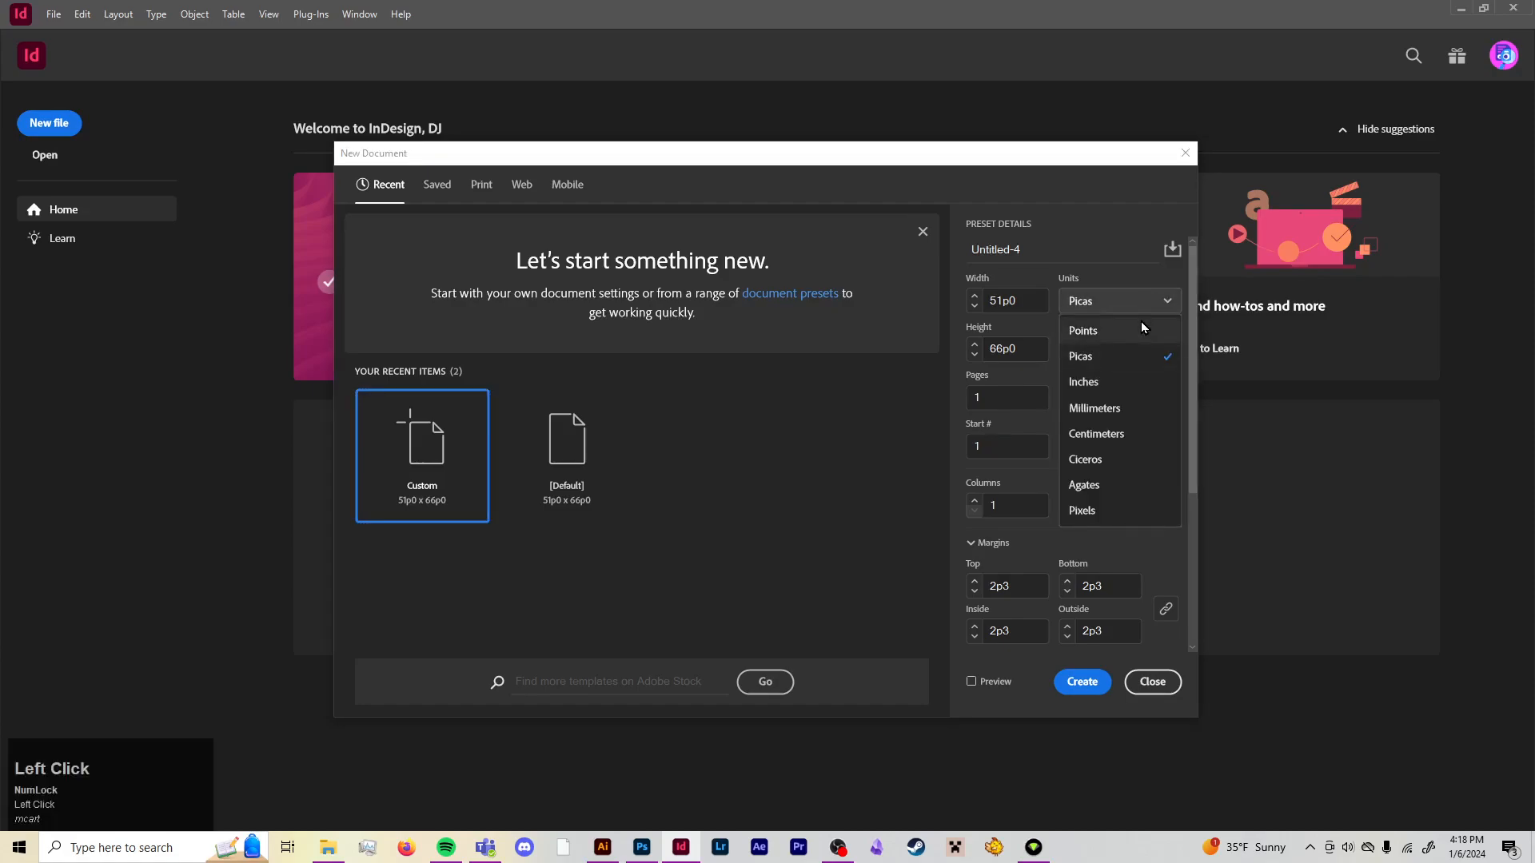
click(1123, 387)
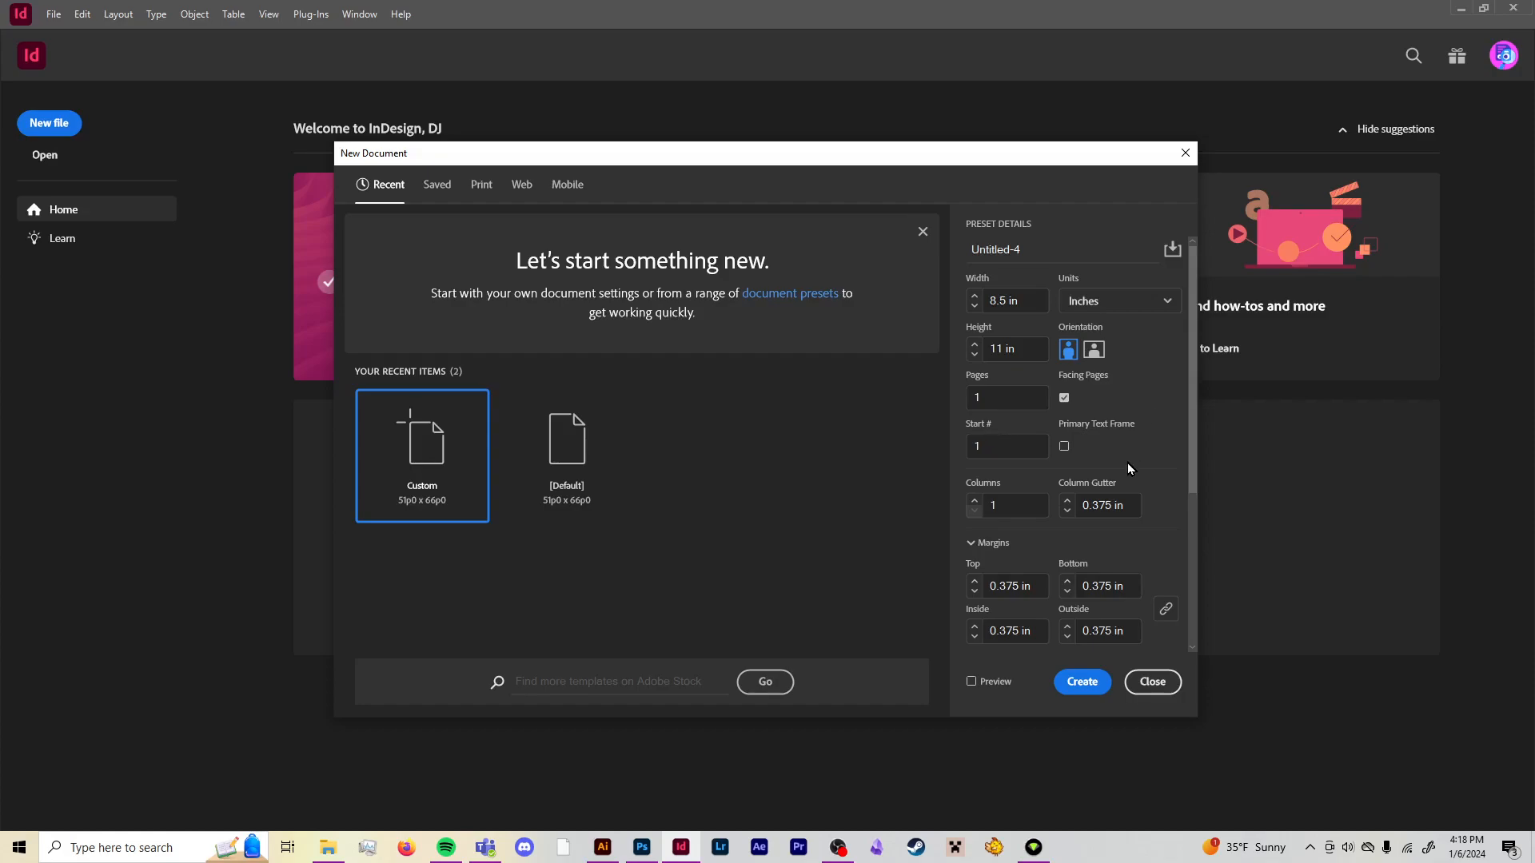
Choose the [Default] recent preset for the new document and set its units to Inches
click(587, 436)
scroll(1168, 530, down, 3)
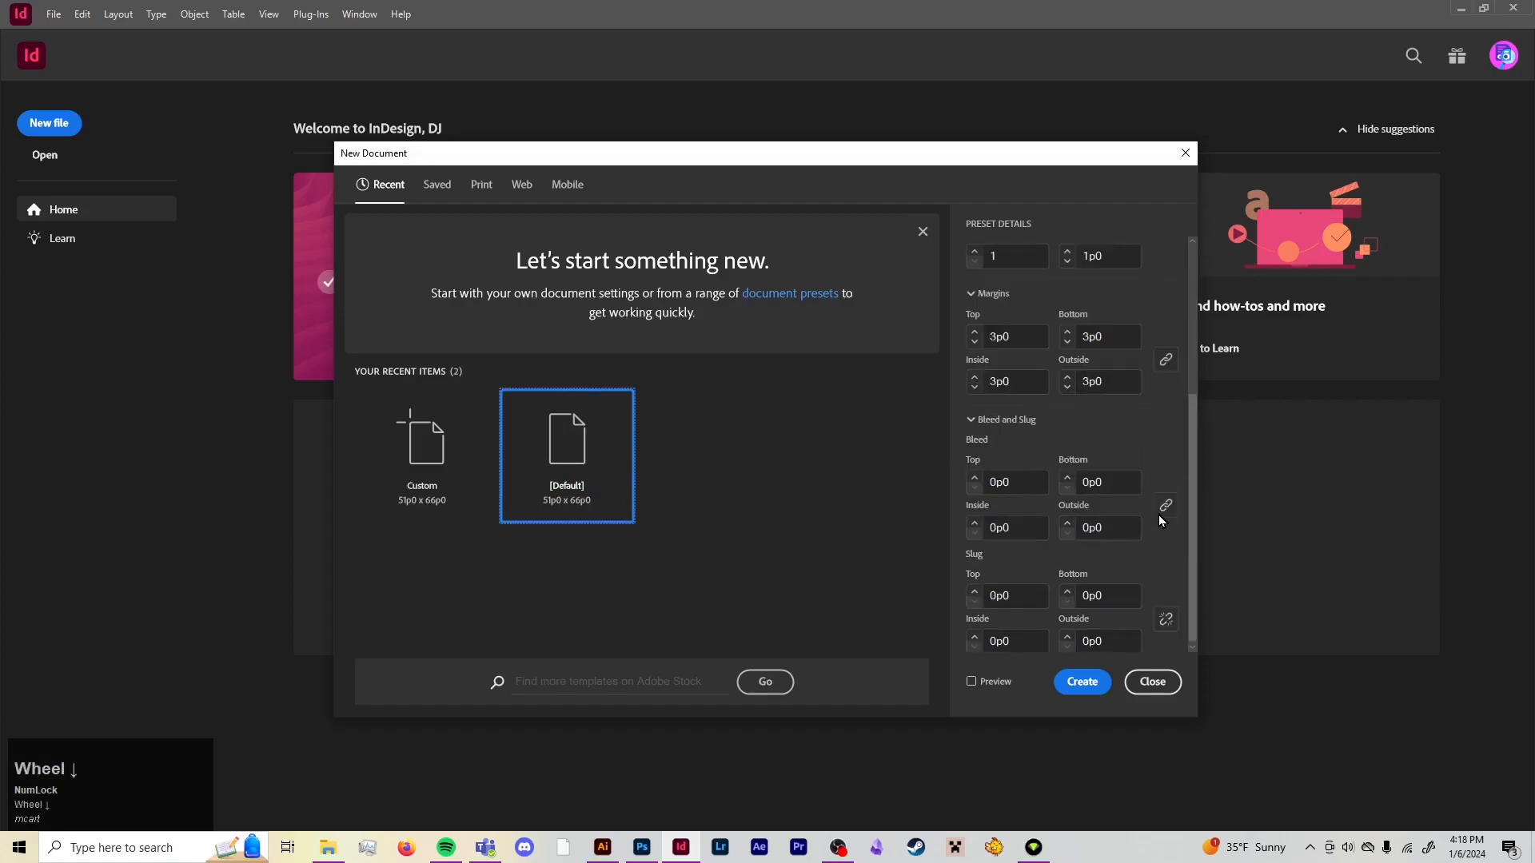
click(423, 448)
click(561, 458)
scroll(1155, 239, up, 5)
click(1127, 304)
click(1111, 377)
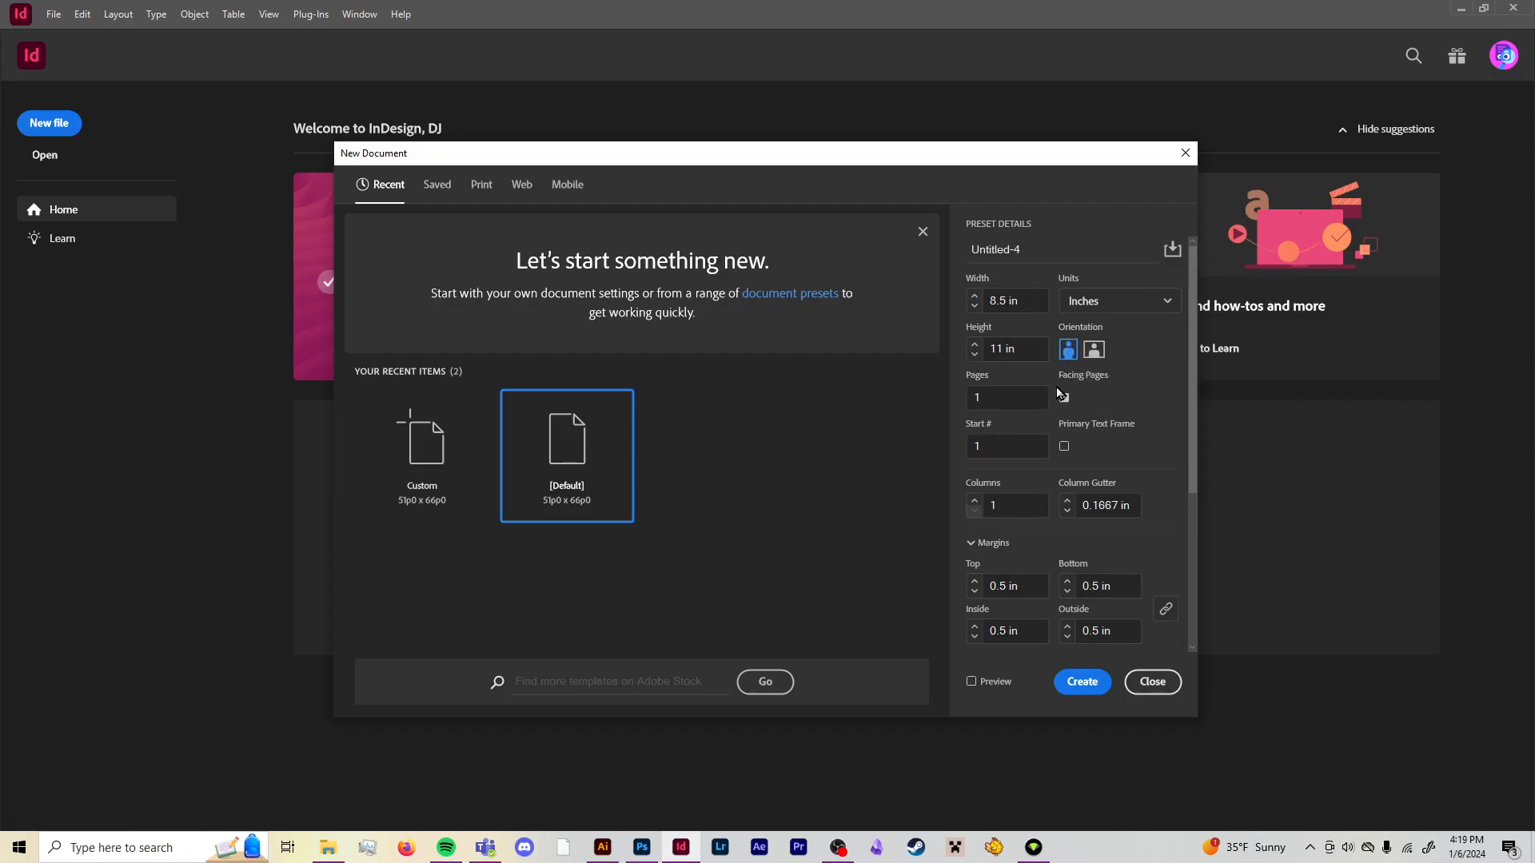
Set the column gutter of the new document to 0.375 in
scroll(1110, 402, down, 2)
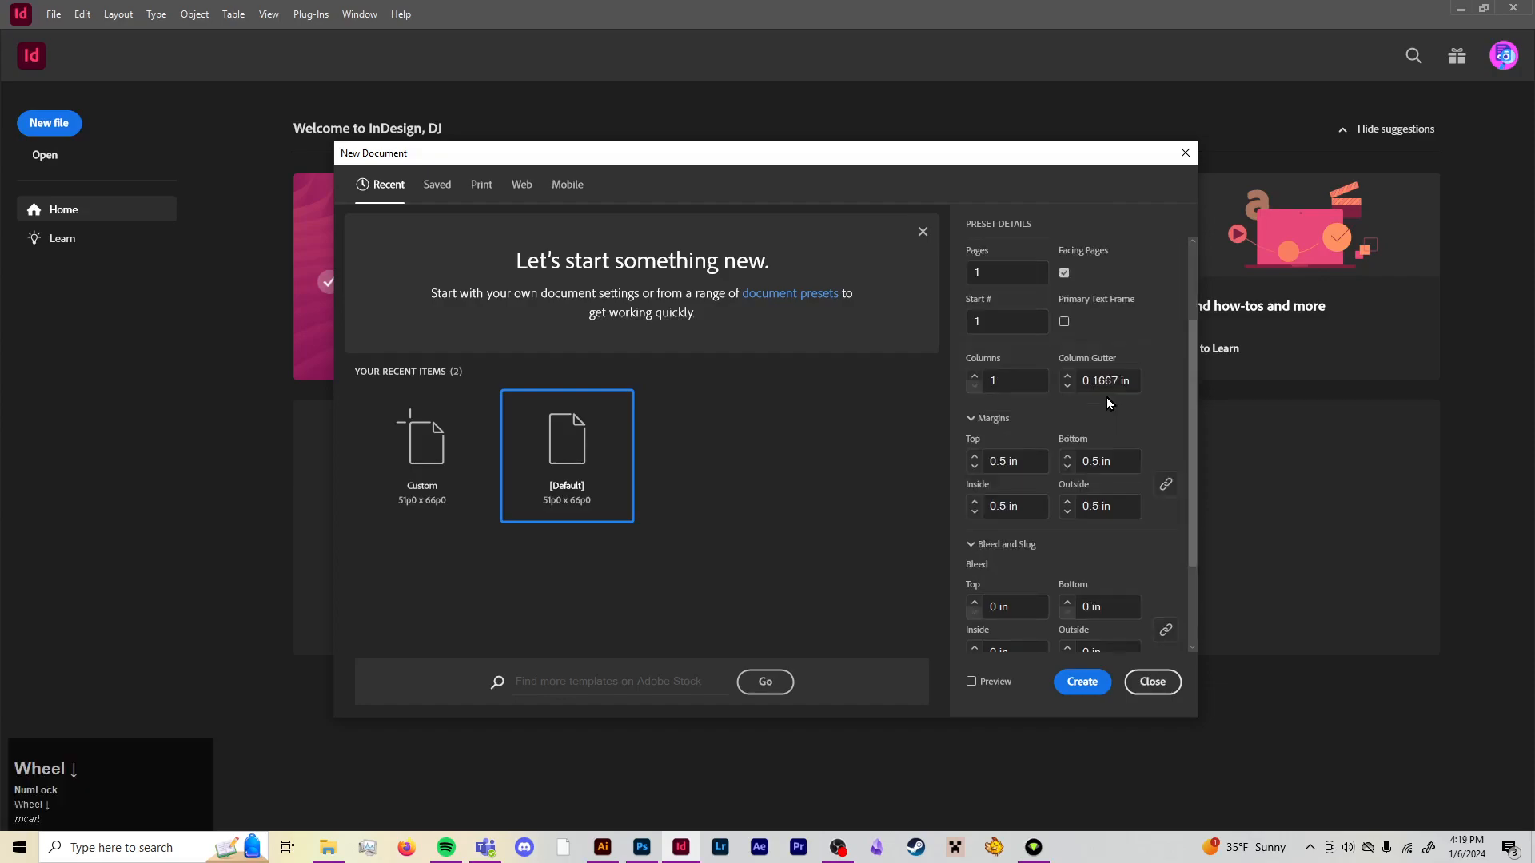
click(1117, 381)
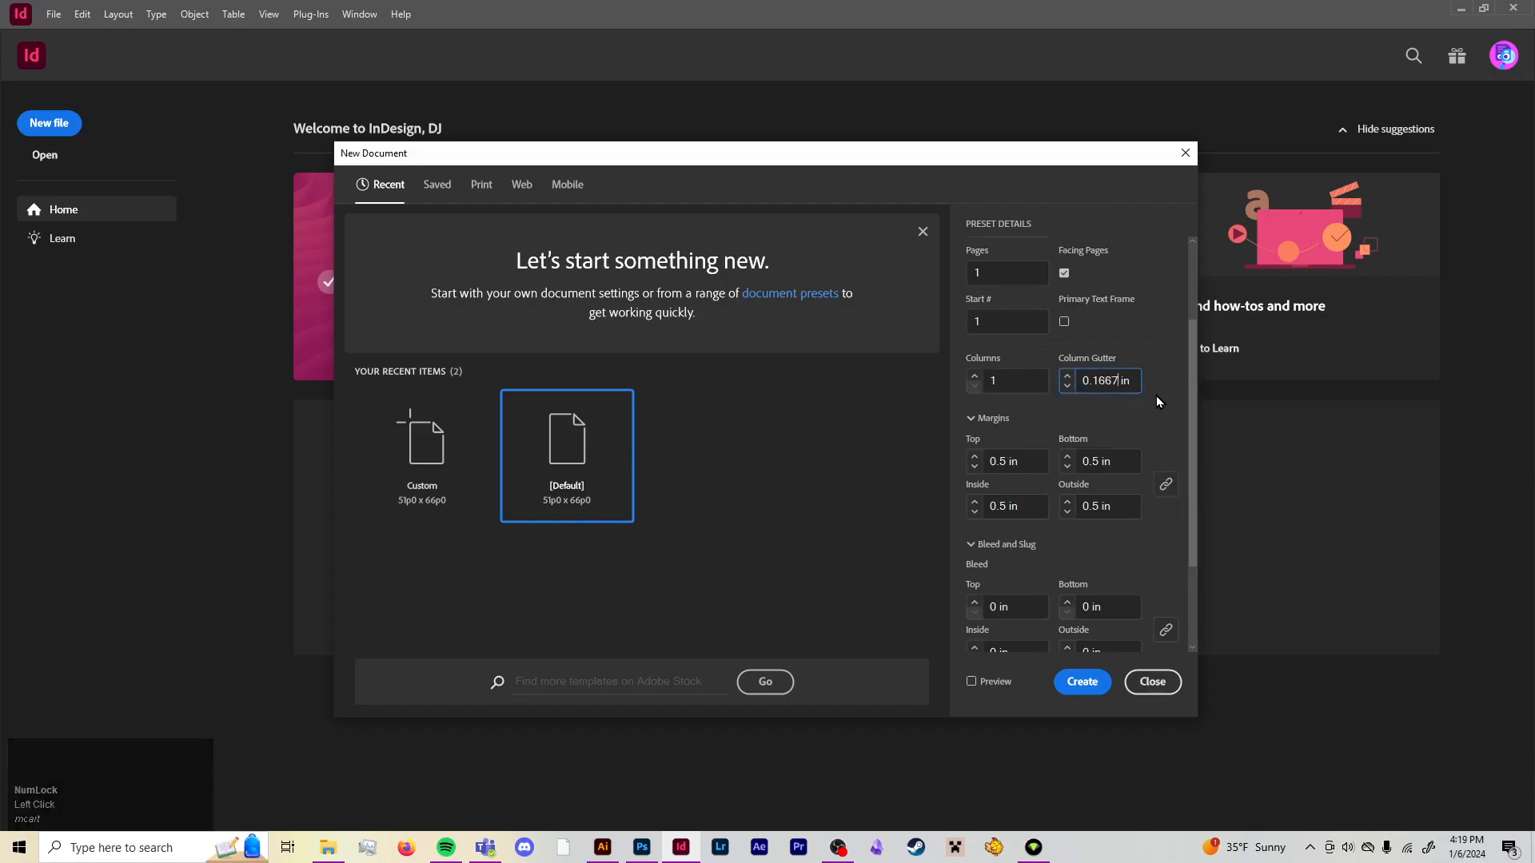
key(BackSpace)
key(BackSpace)
key(BackSpace)
key(BackSpace)
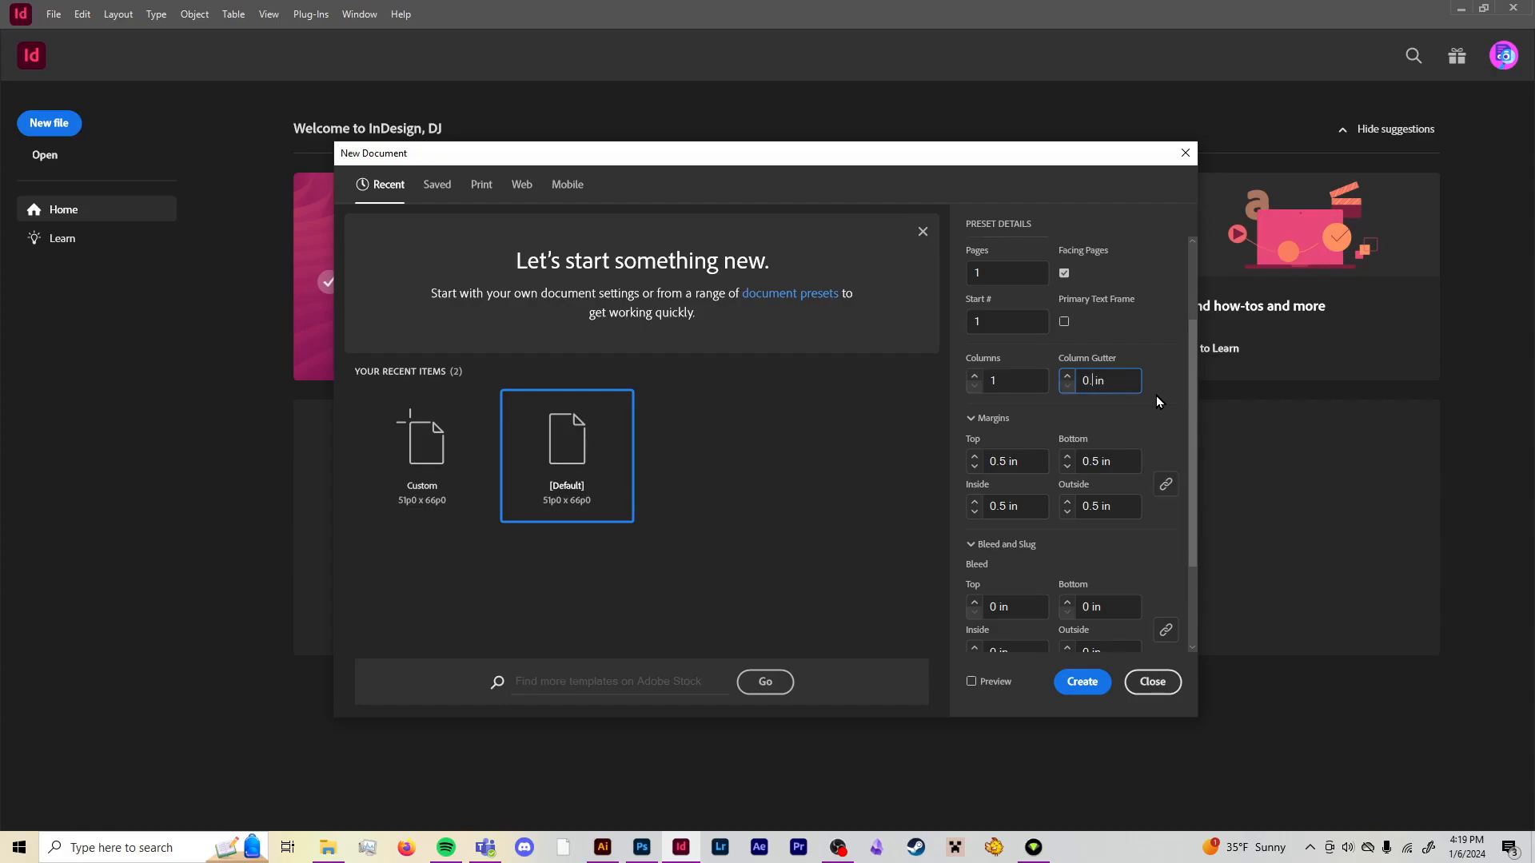
text(375)
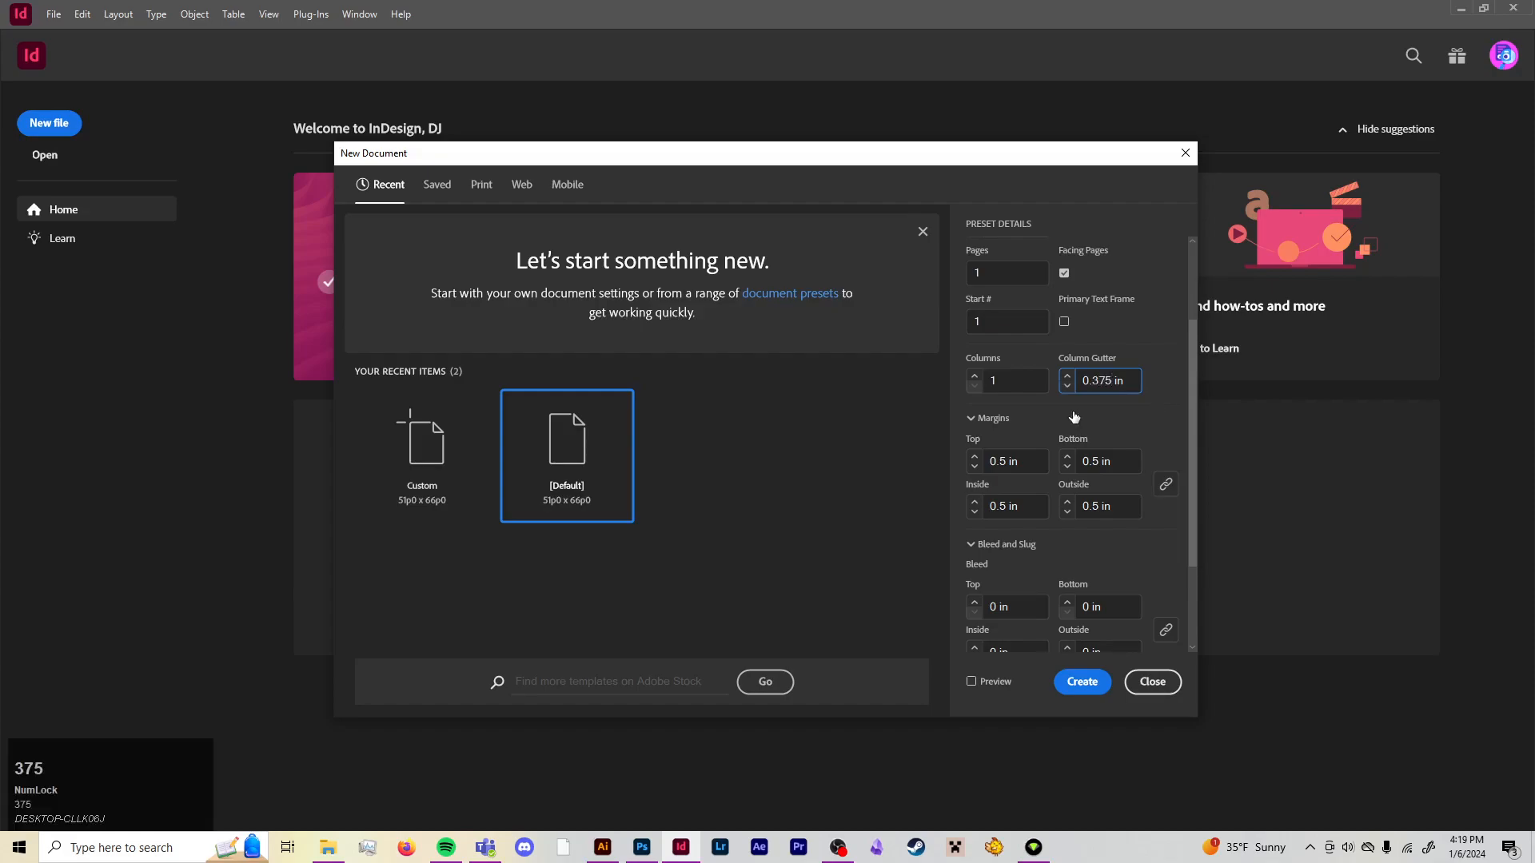
Set all four linked page margins to 0.375 in
click(1006, 461)
key(BackSpace)
text(375)
click(1156, 444)
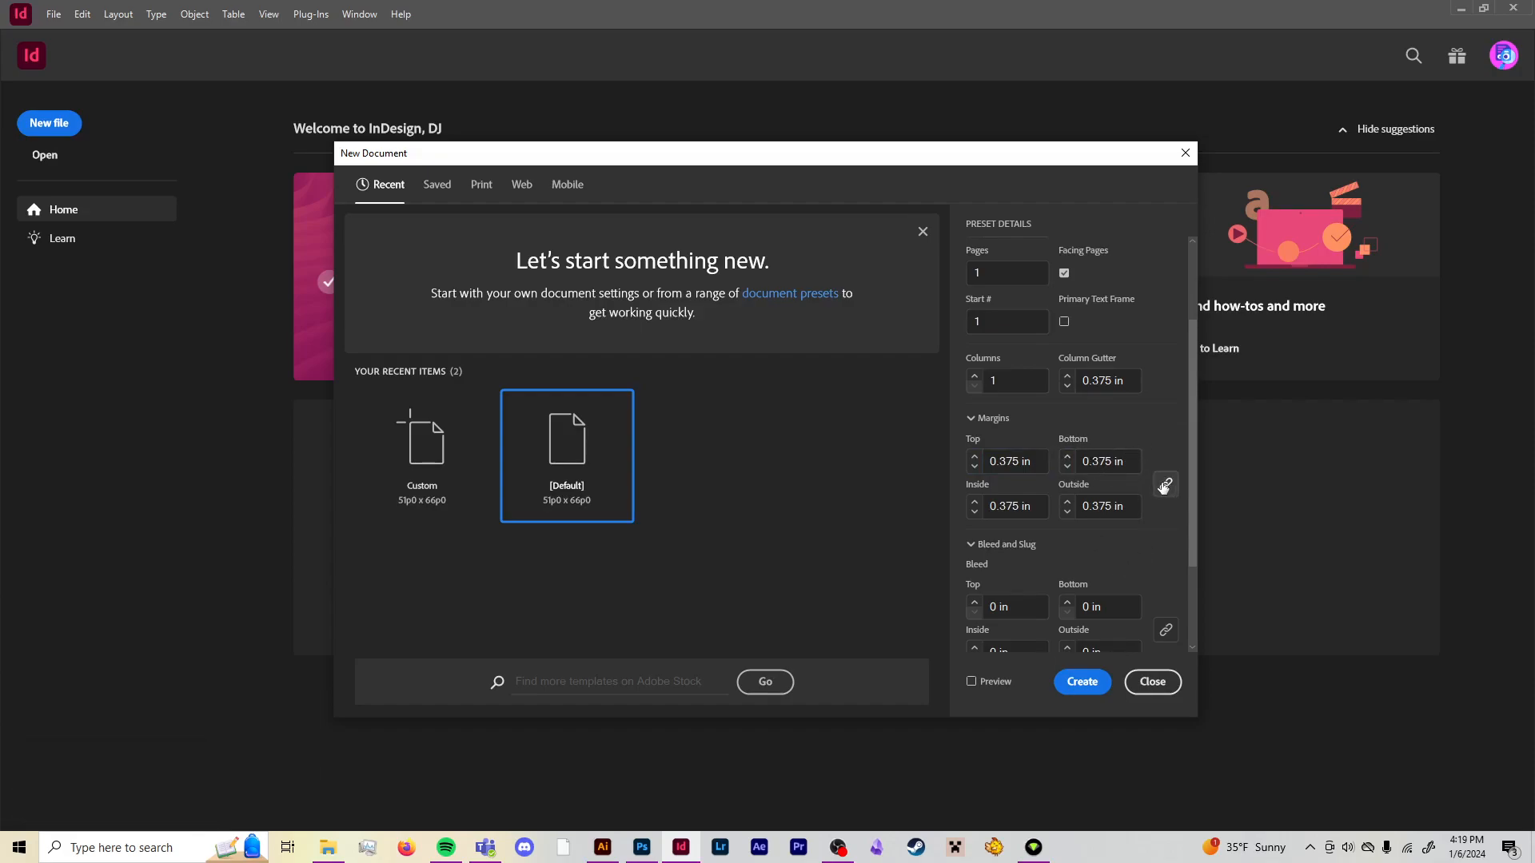
Set the linked bleed to 0.125 in on all four sides
scroll(1063, 461, down, 2)
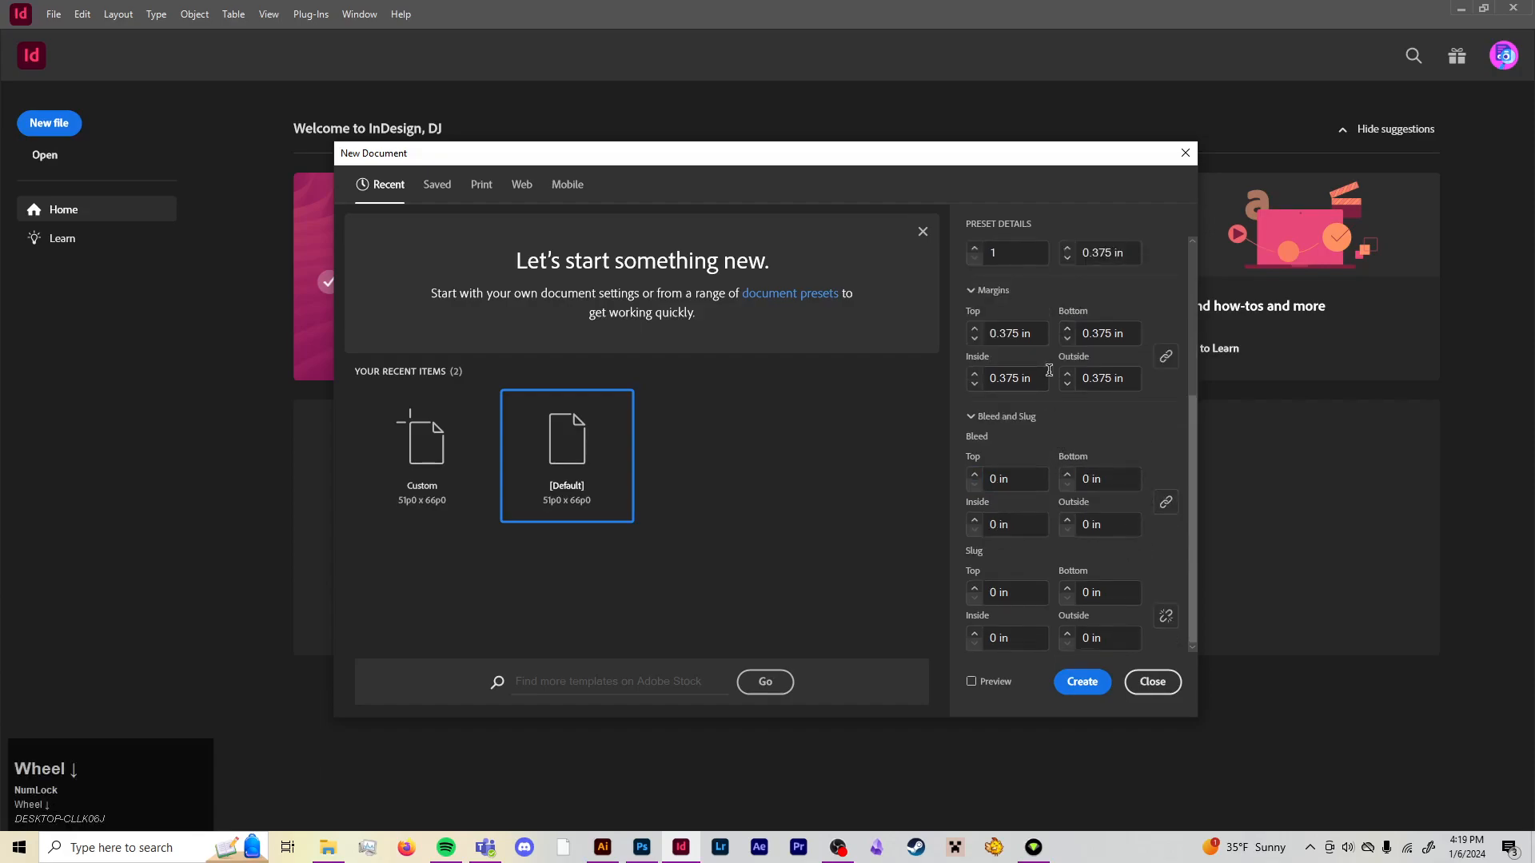
click(995, 479)
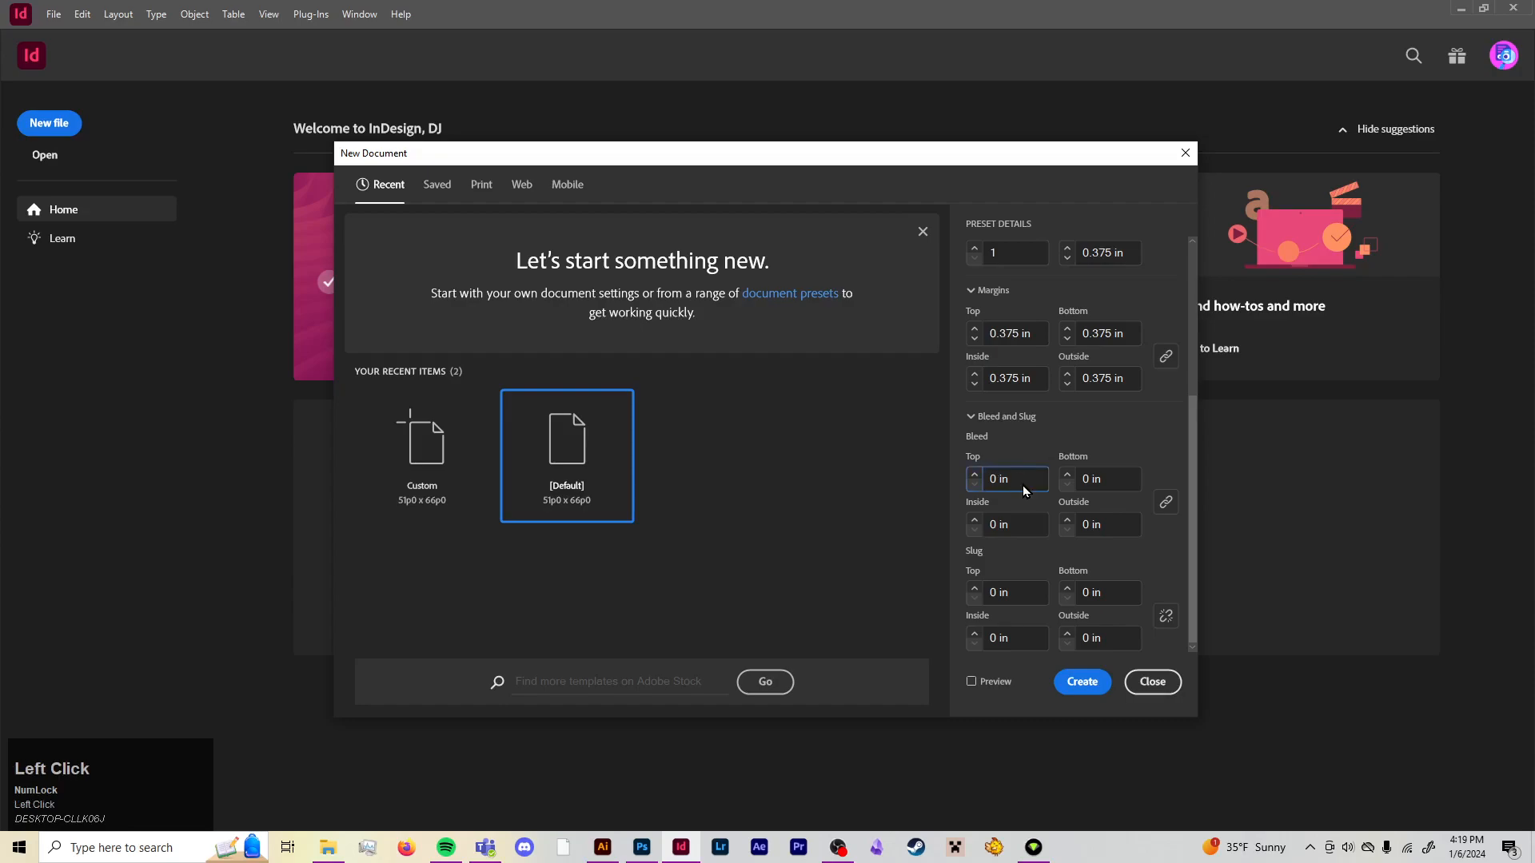
text(.125)
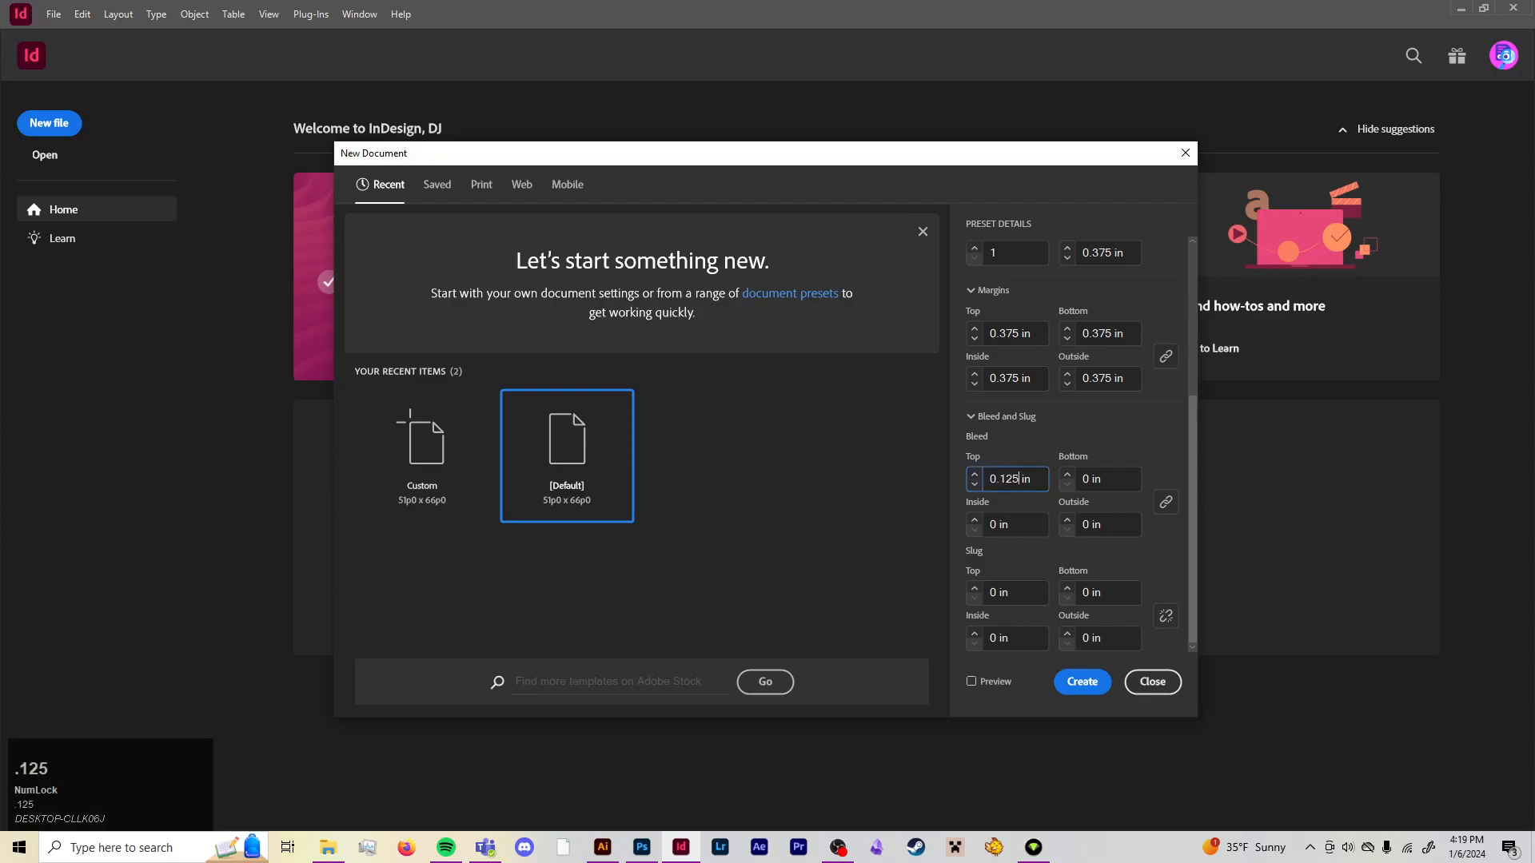
click(1135, 441)
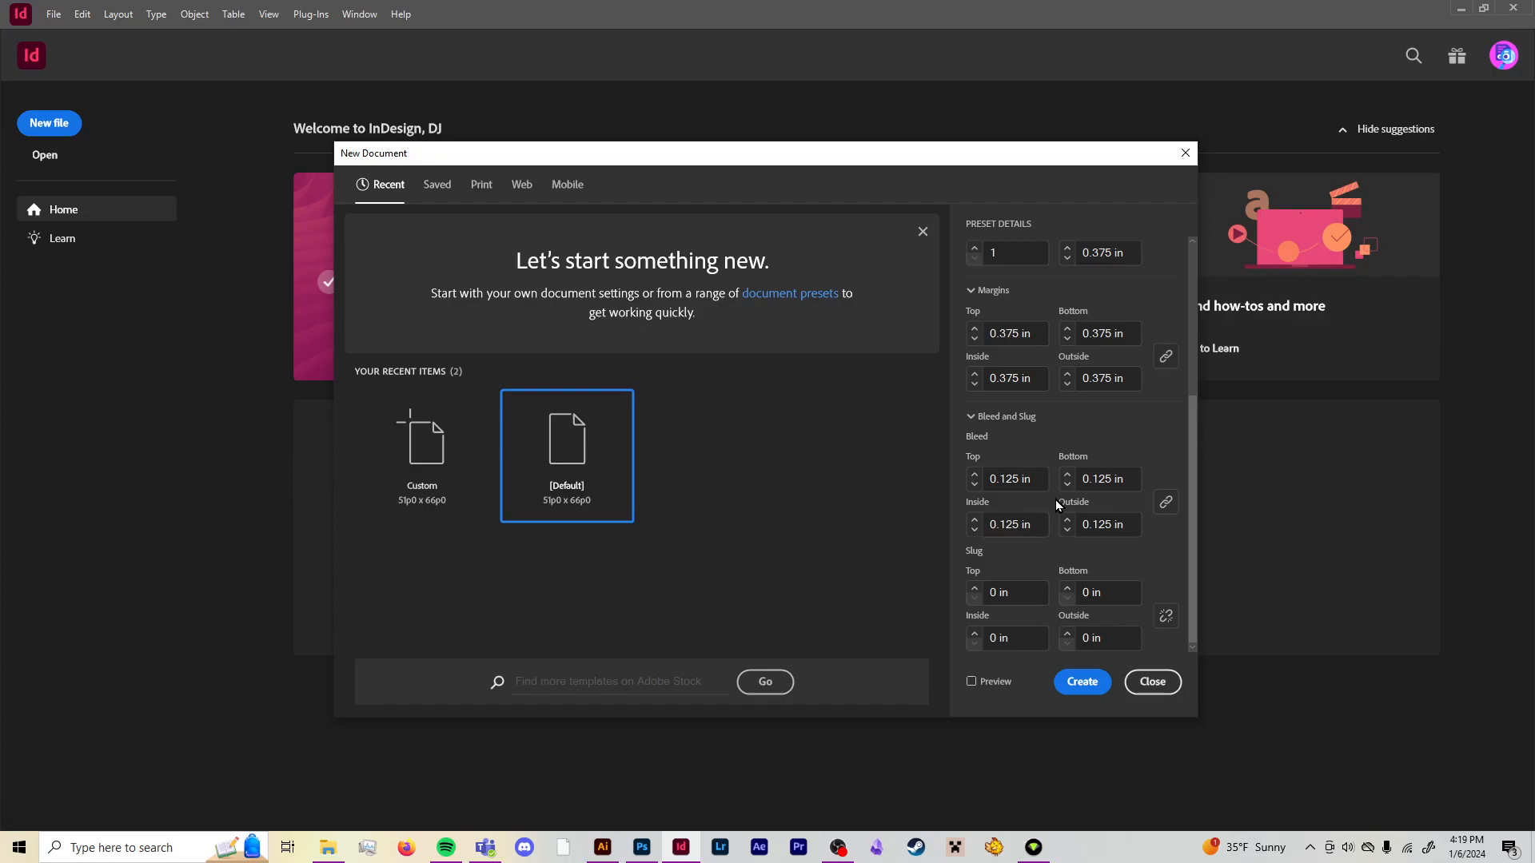
Review the new document's preset details and create the document
scroll(1057, 494, up, 3)
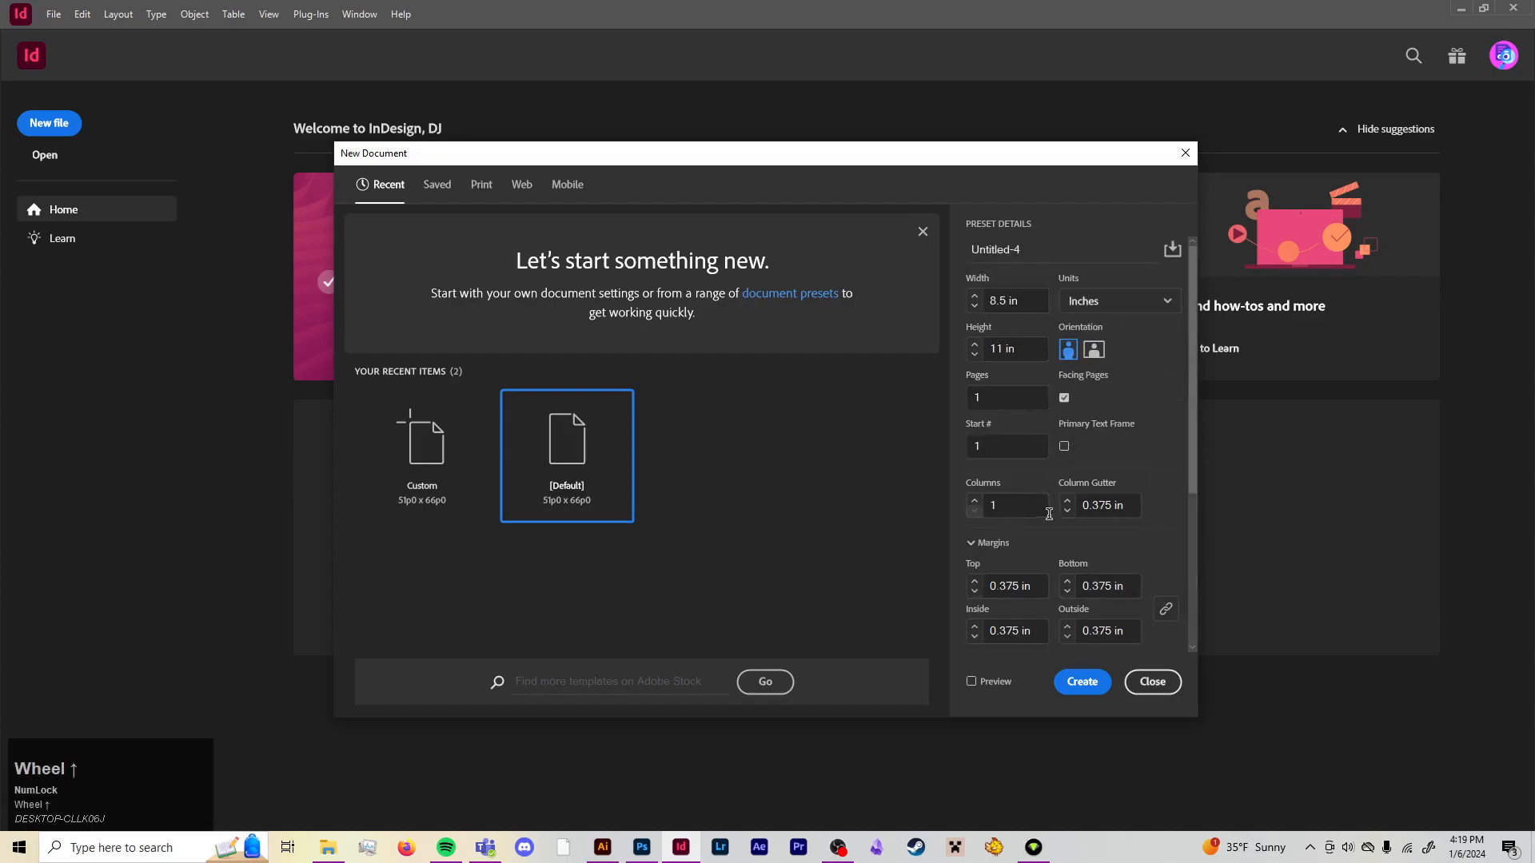
scroll(1052, 512, down, 3)
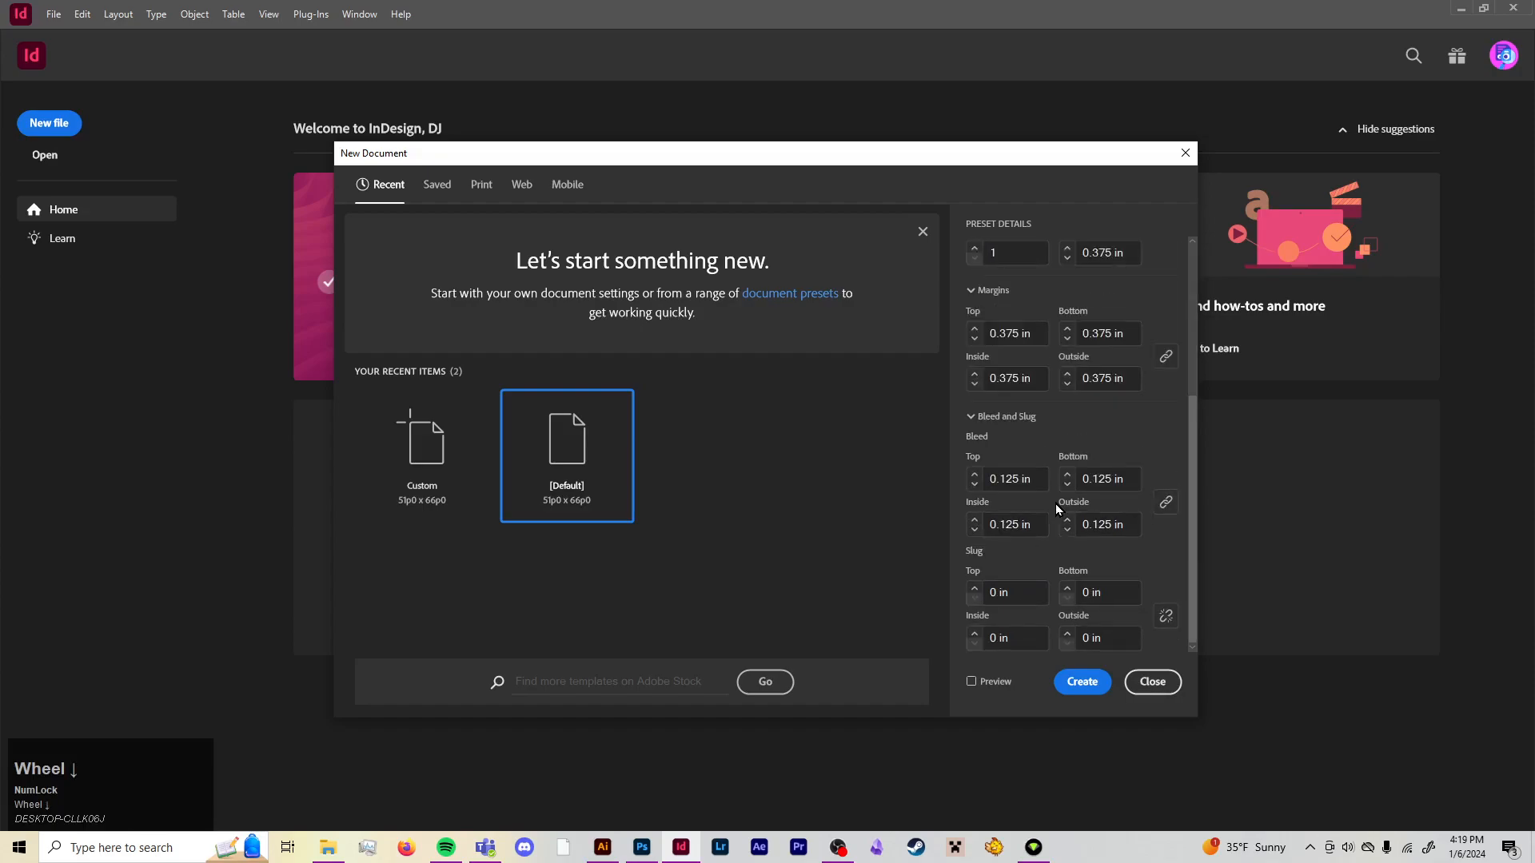
scroll(1056, 508, up, 3)
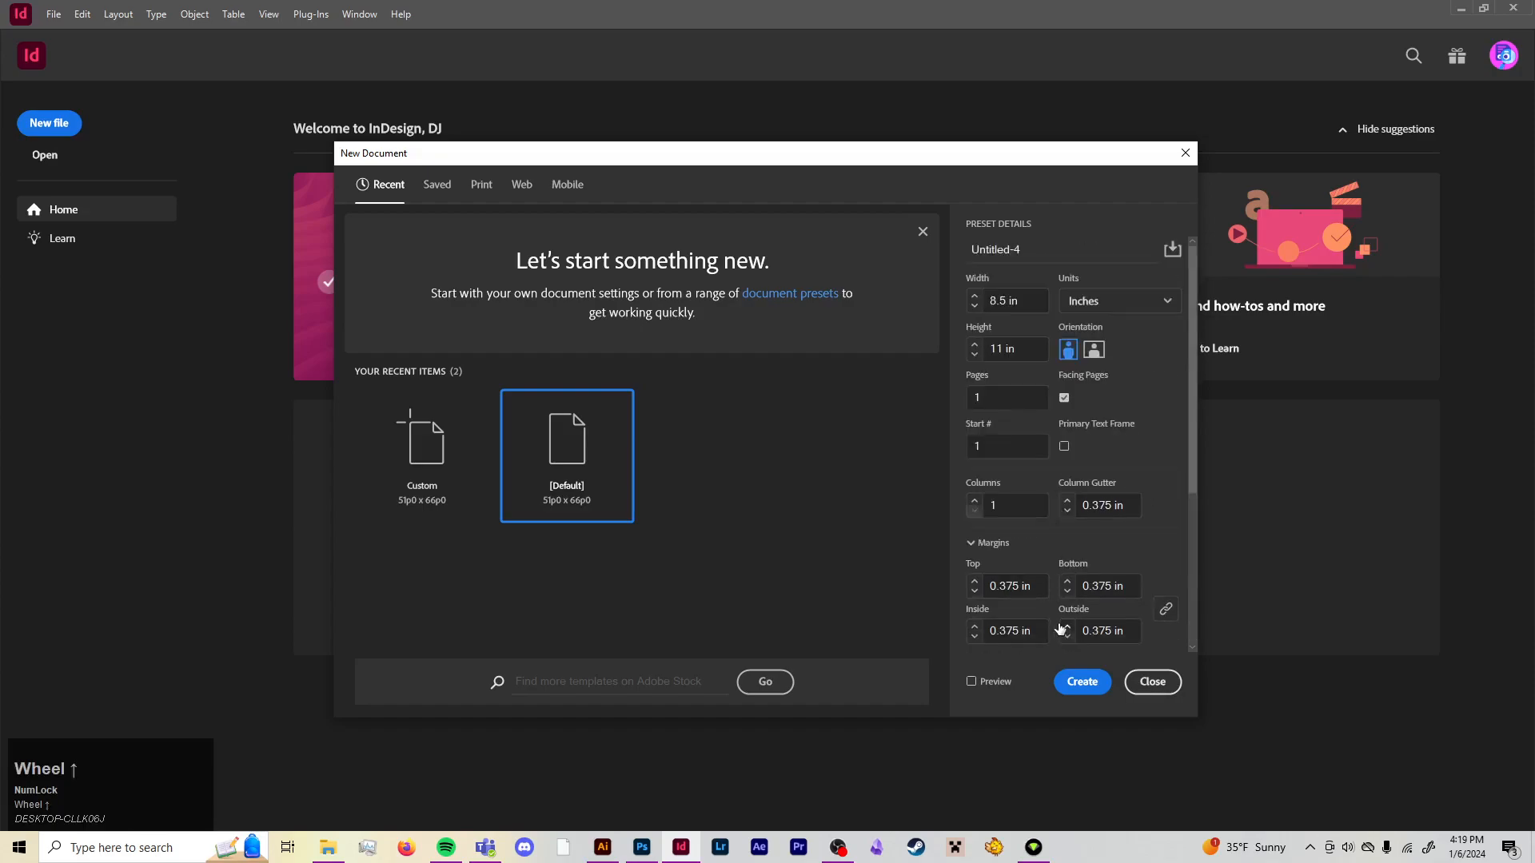
click(1073, 678)
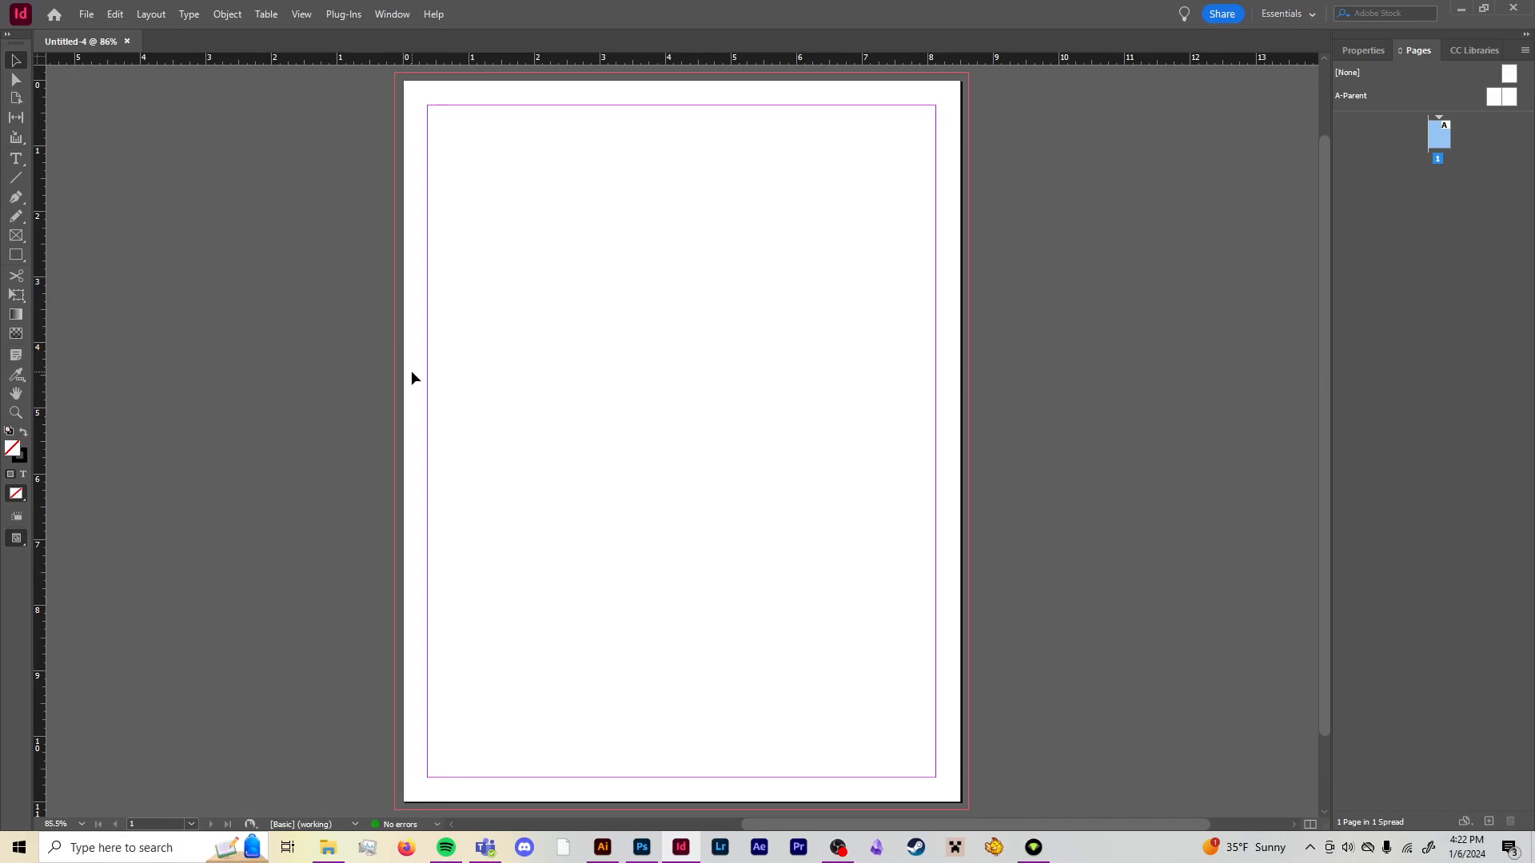
Switch to Photoshop and start a new file
click(244, 590)
click(668, 454)
click(642, 847)
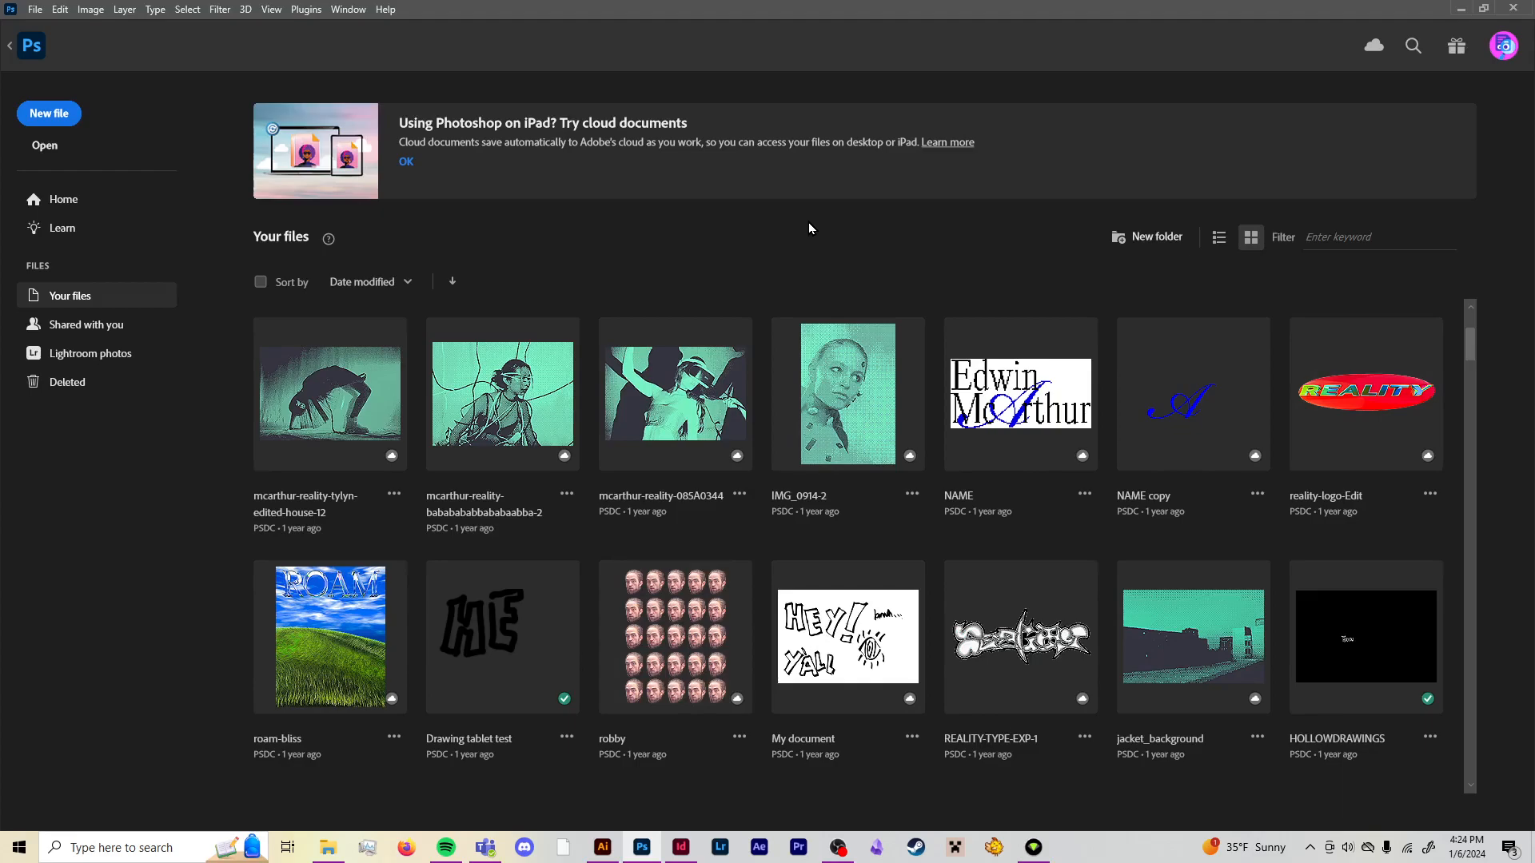
click(51, 117)
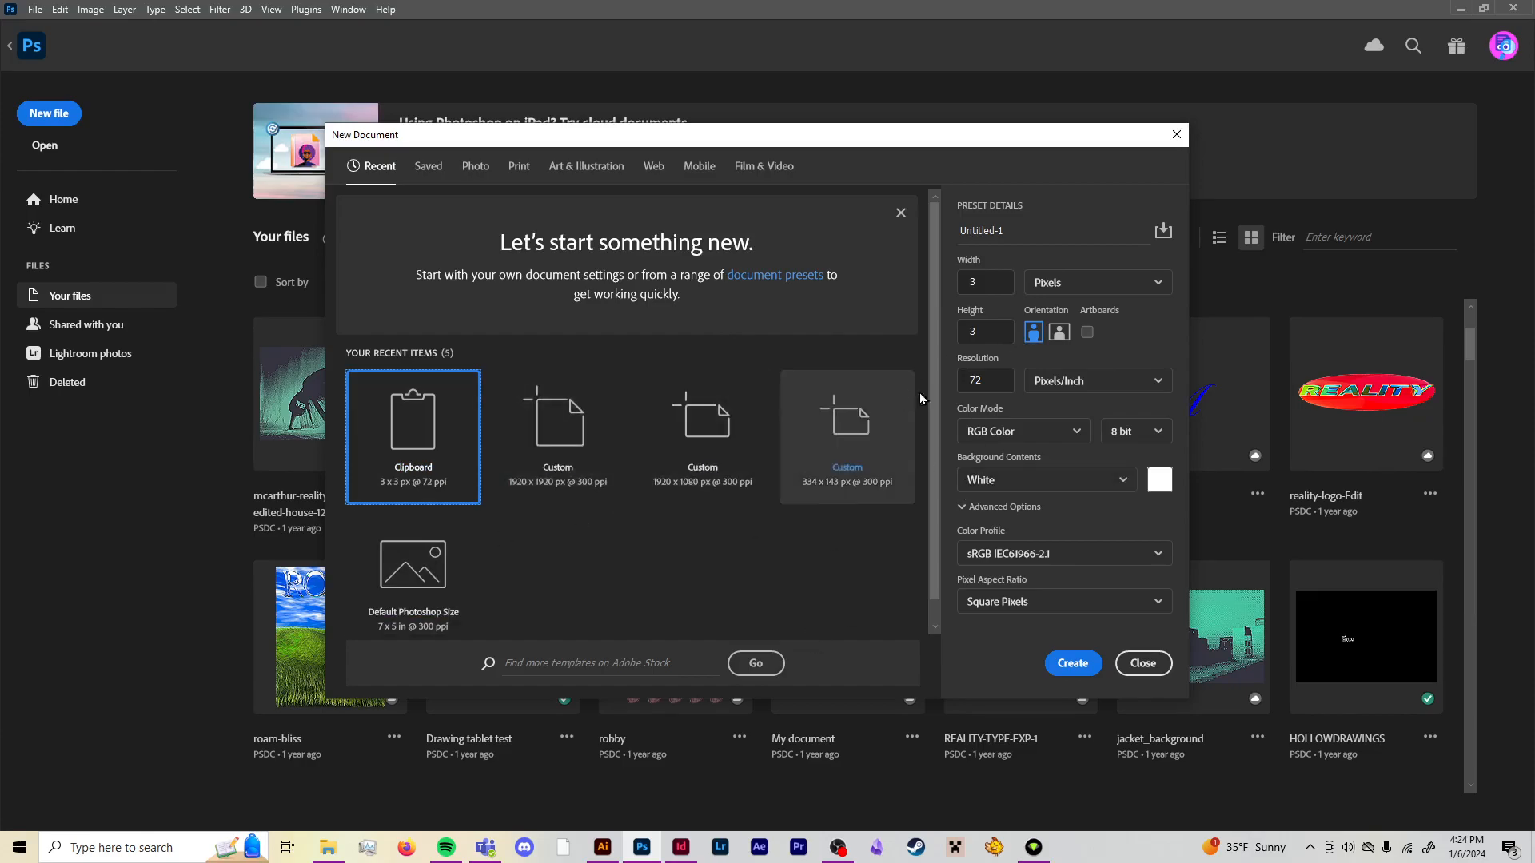
Set the new file's units to Inches and its width to 17.25 inches
click(997, 288)
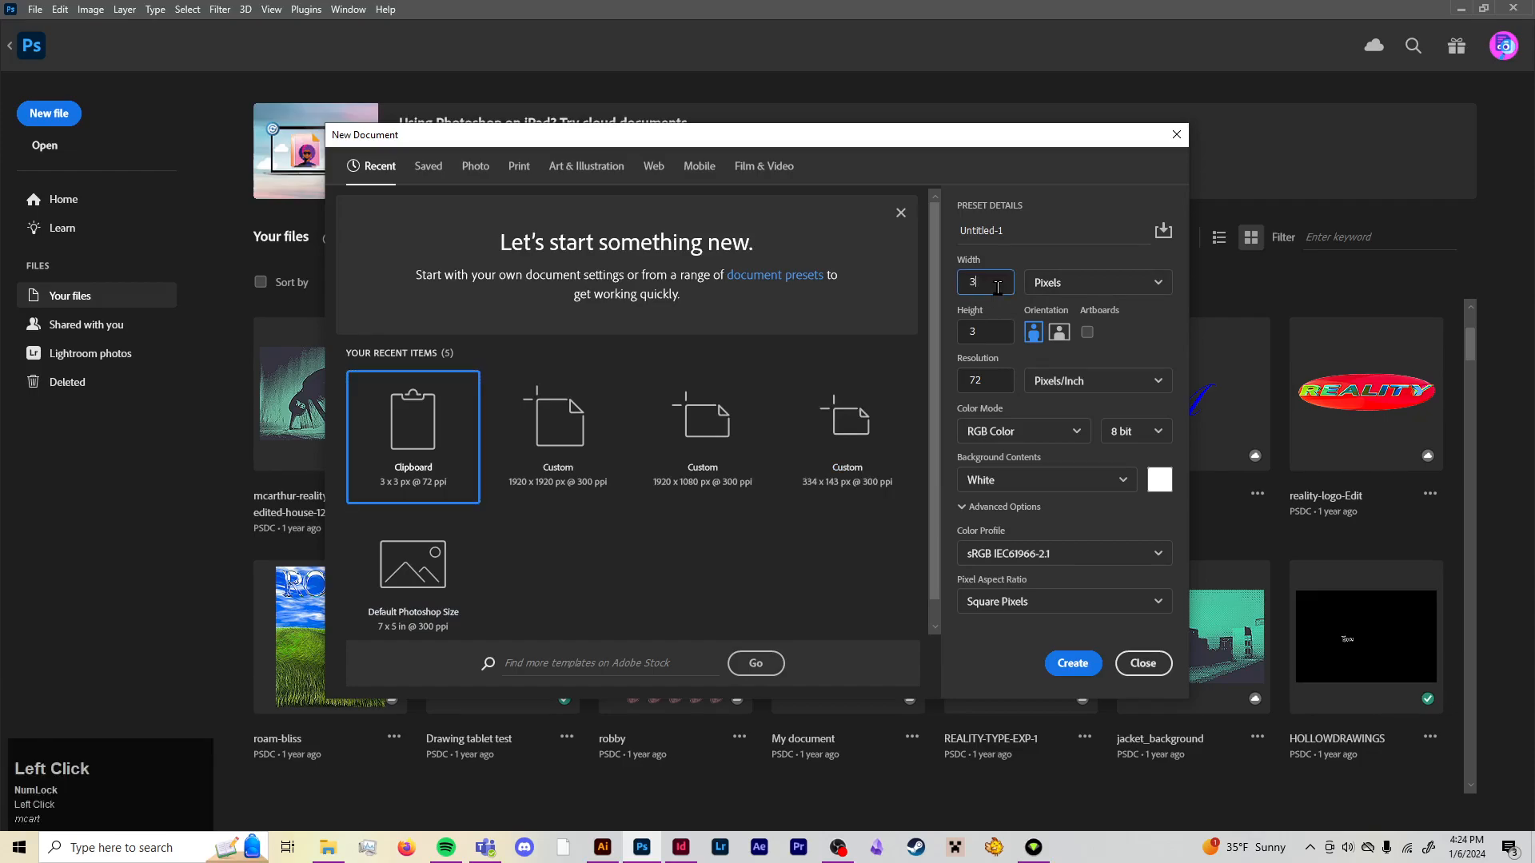
key(BackSpace)
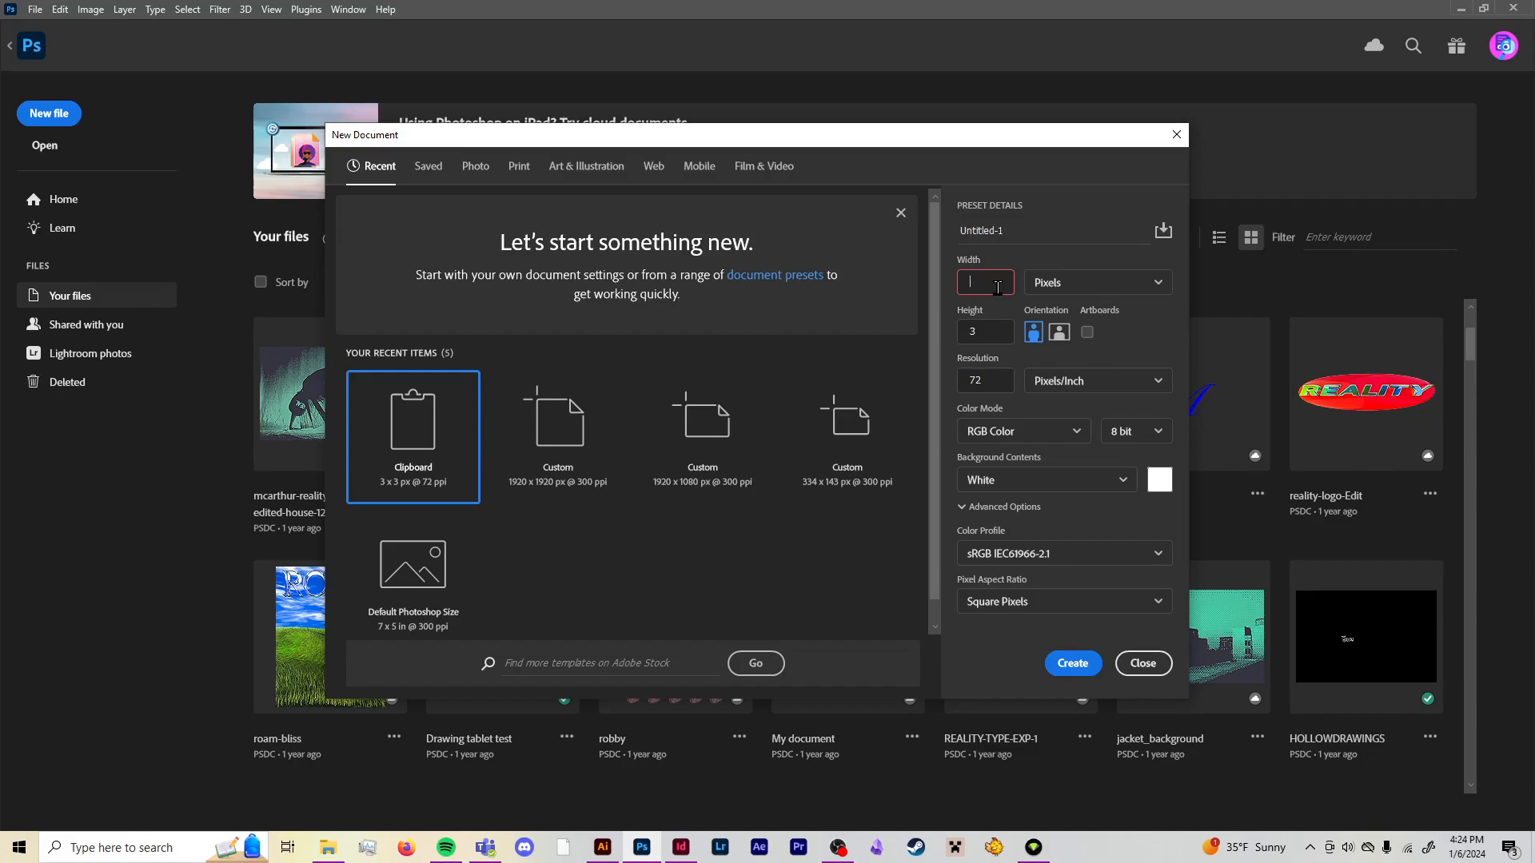
text(17.25)
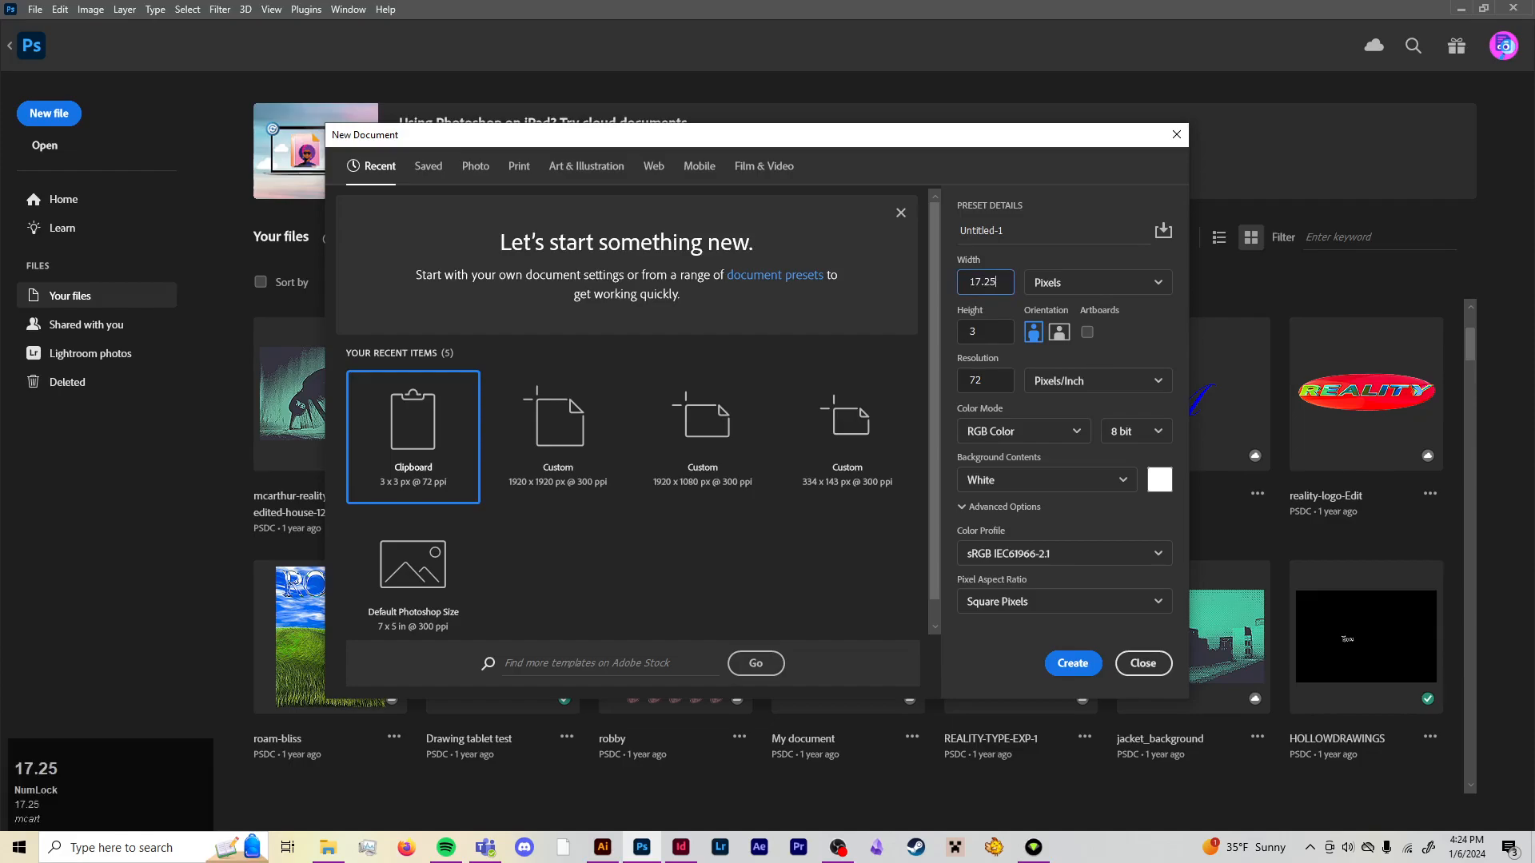
click(1072, 283)
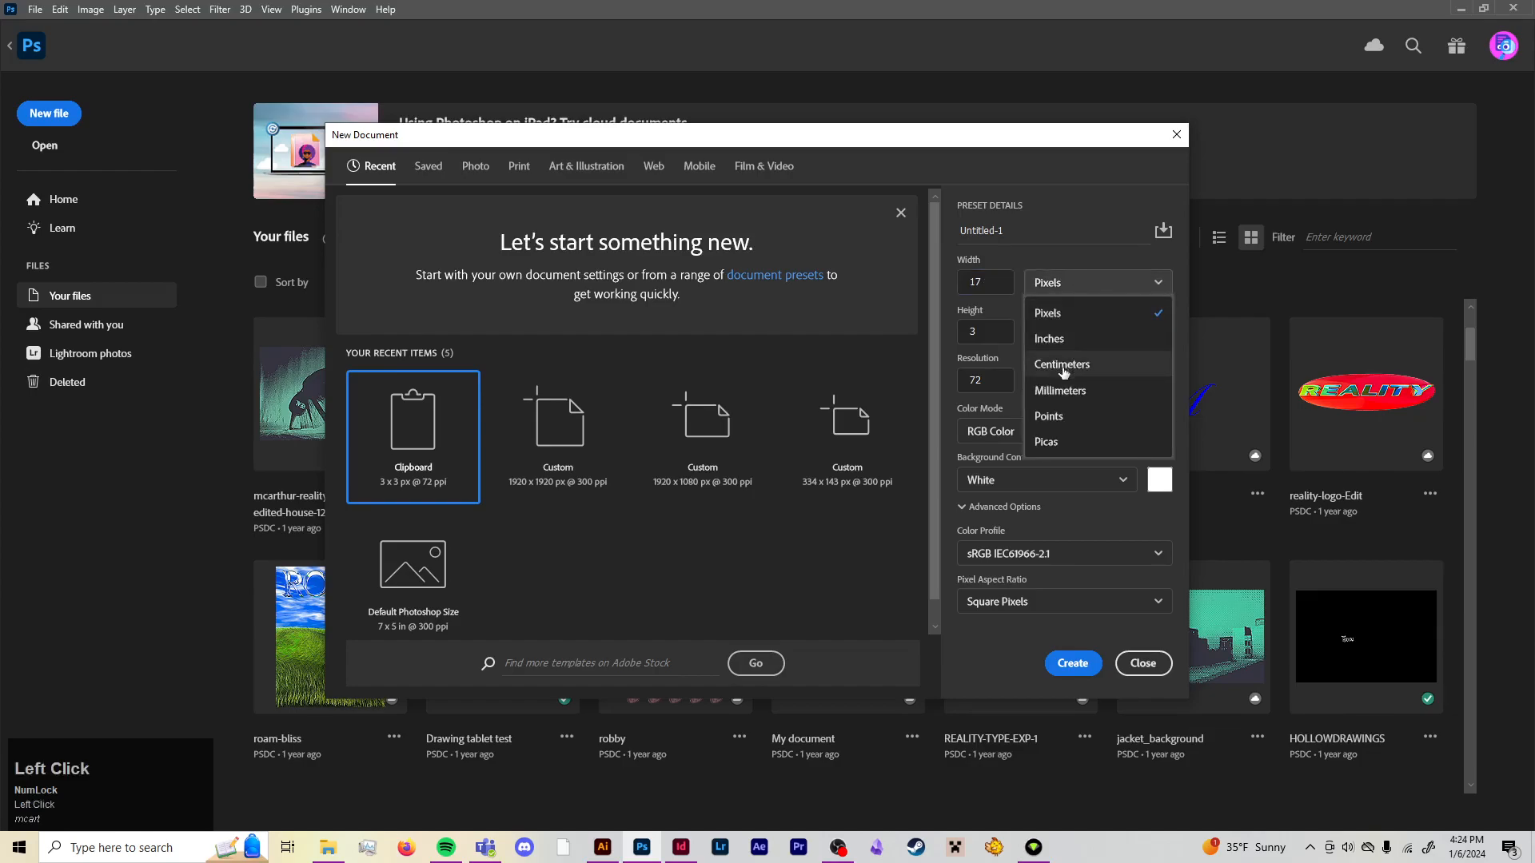
click(1068, 340)
click(1006, 283)
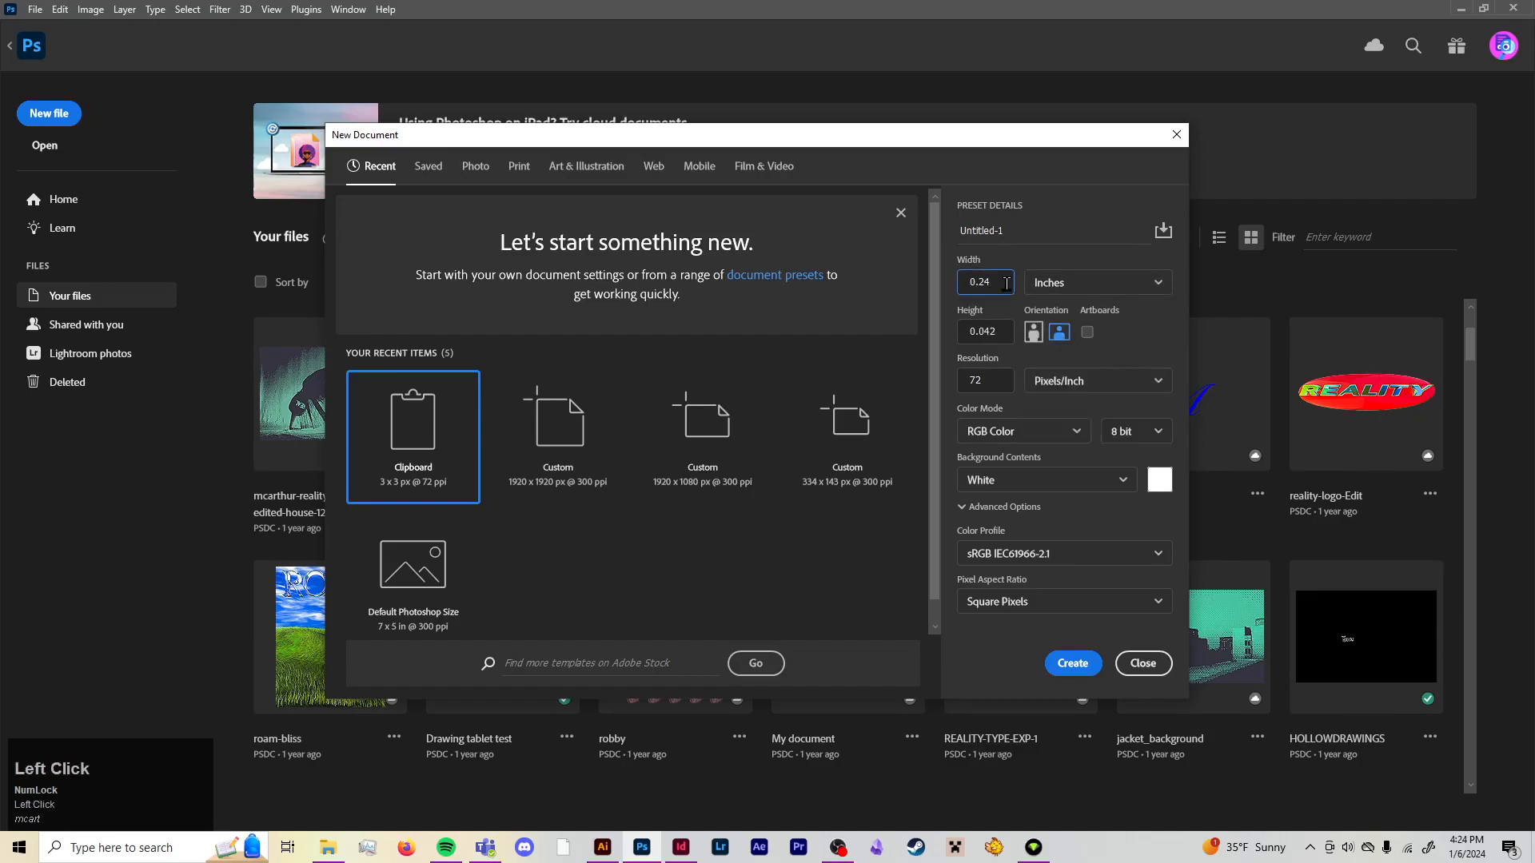
key(BackSpace)
key(BackSpace)
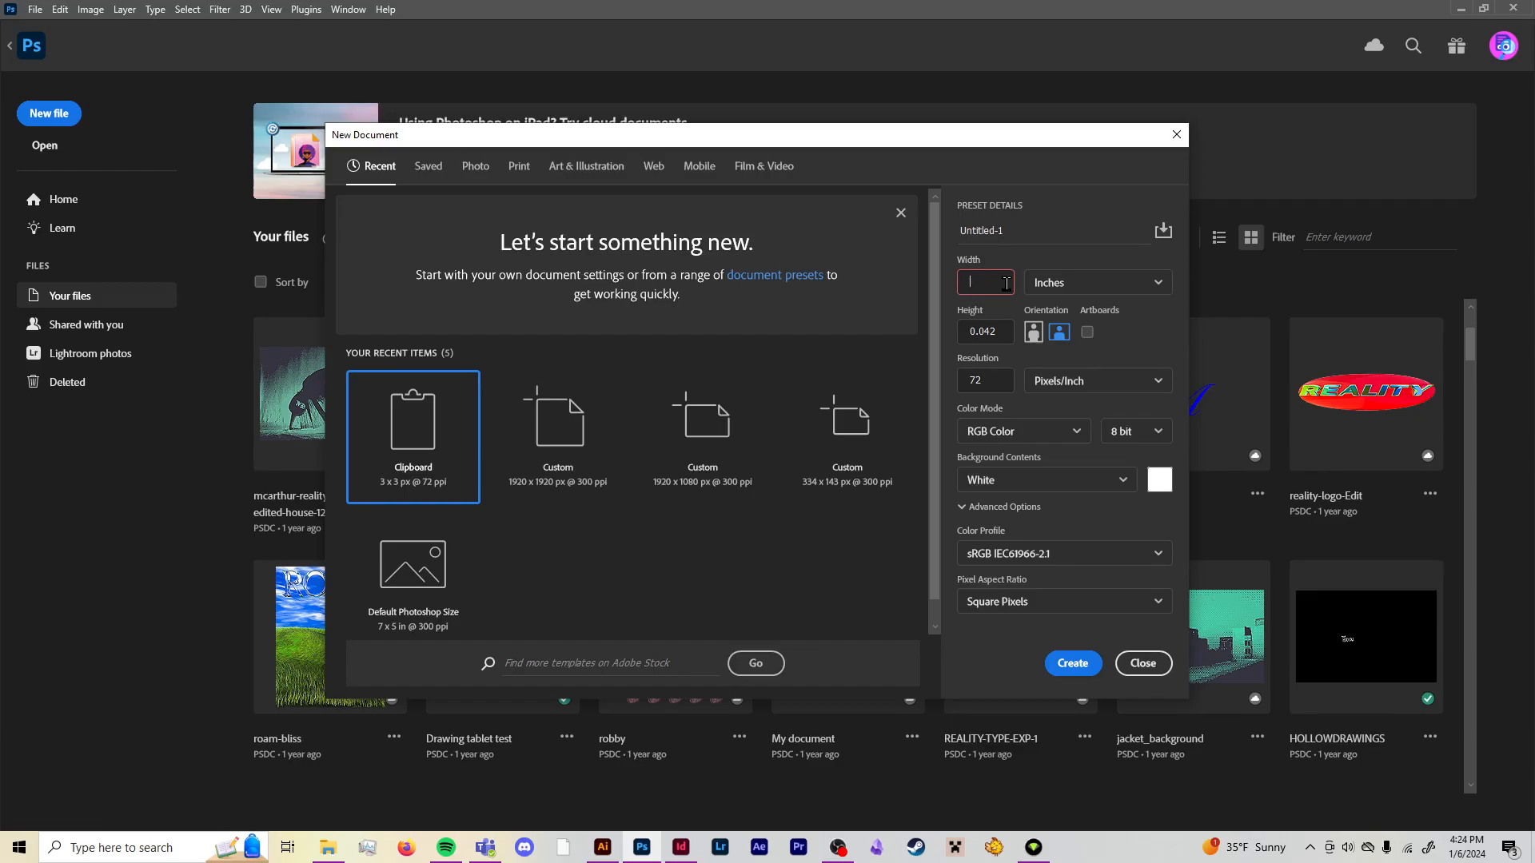
text(17.25)
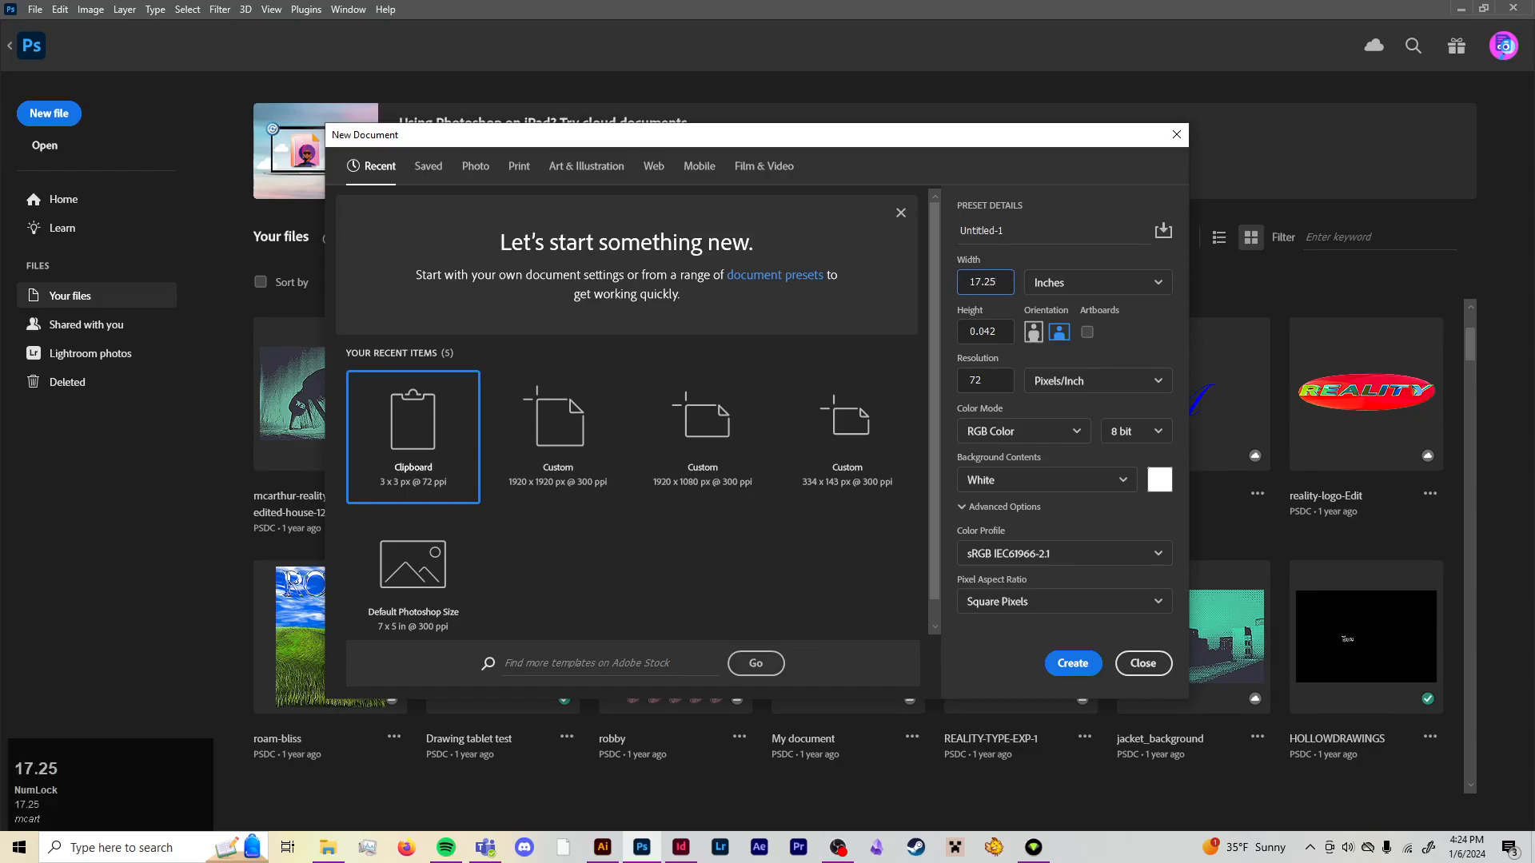
Set the new file's height to 11.25 inches
click(1007, 334)
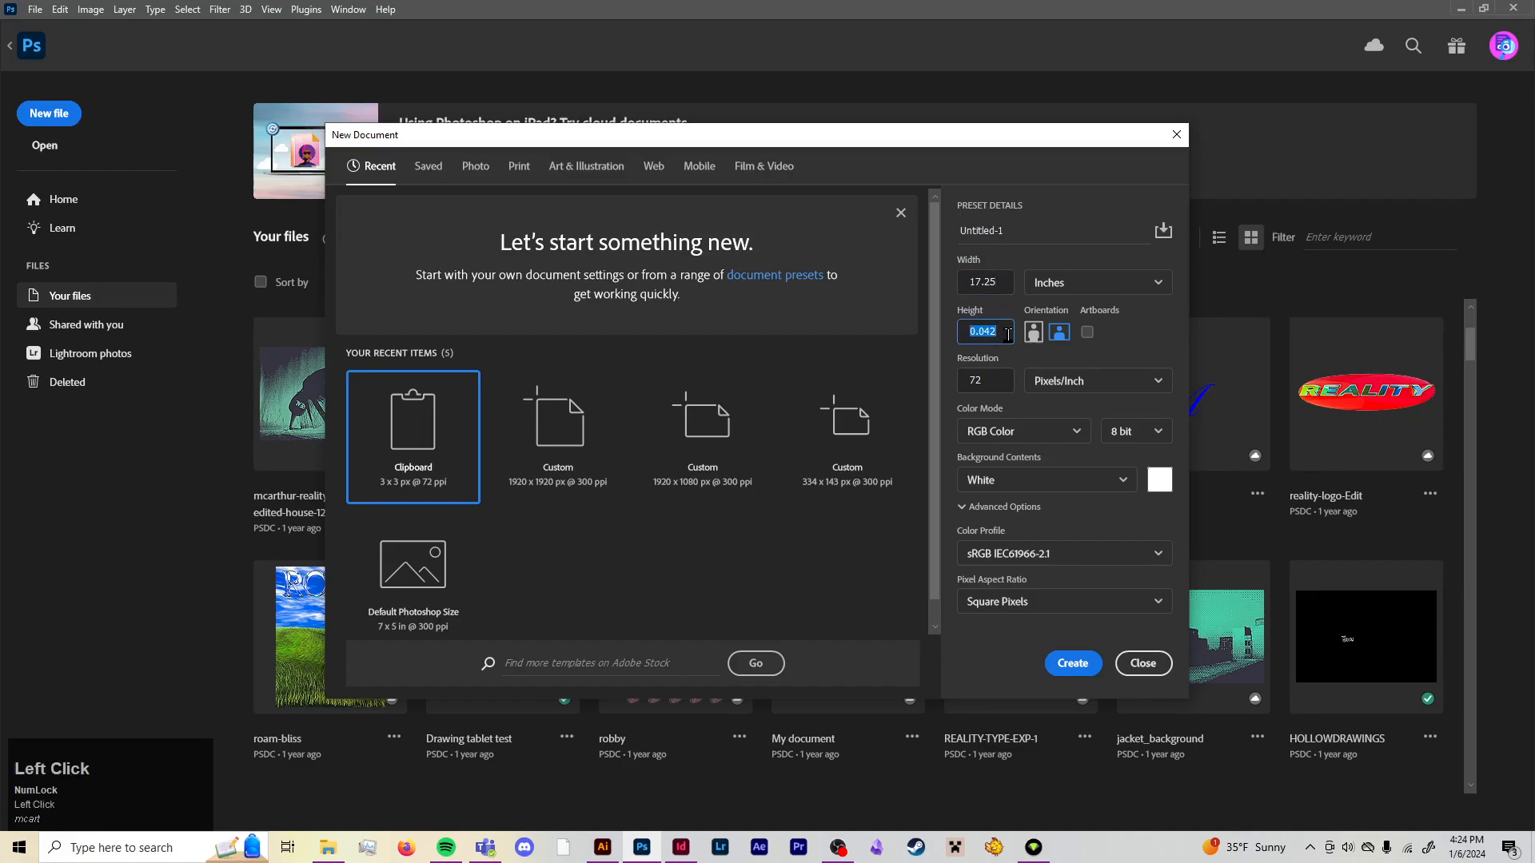
text(11.25)
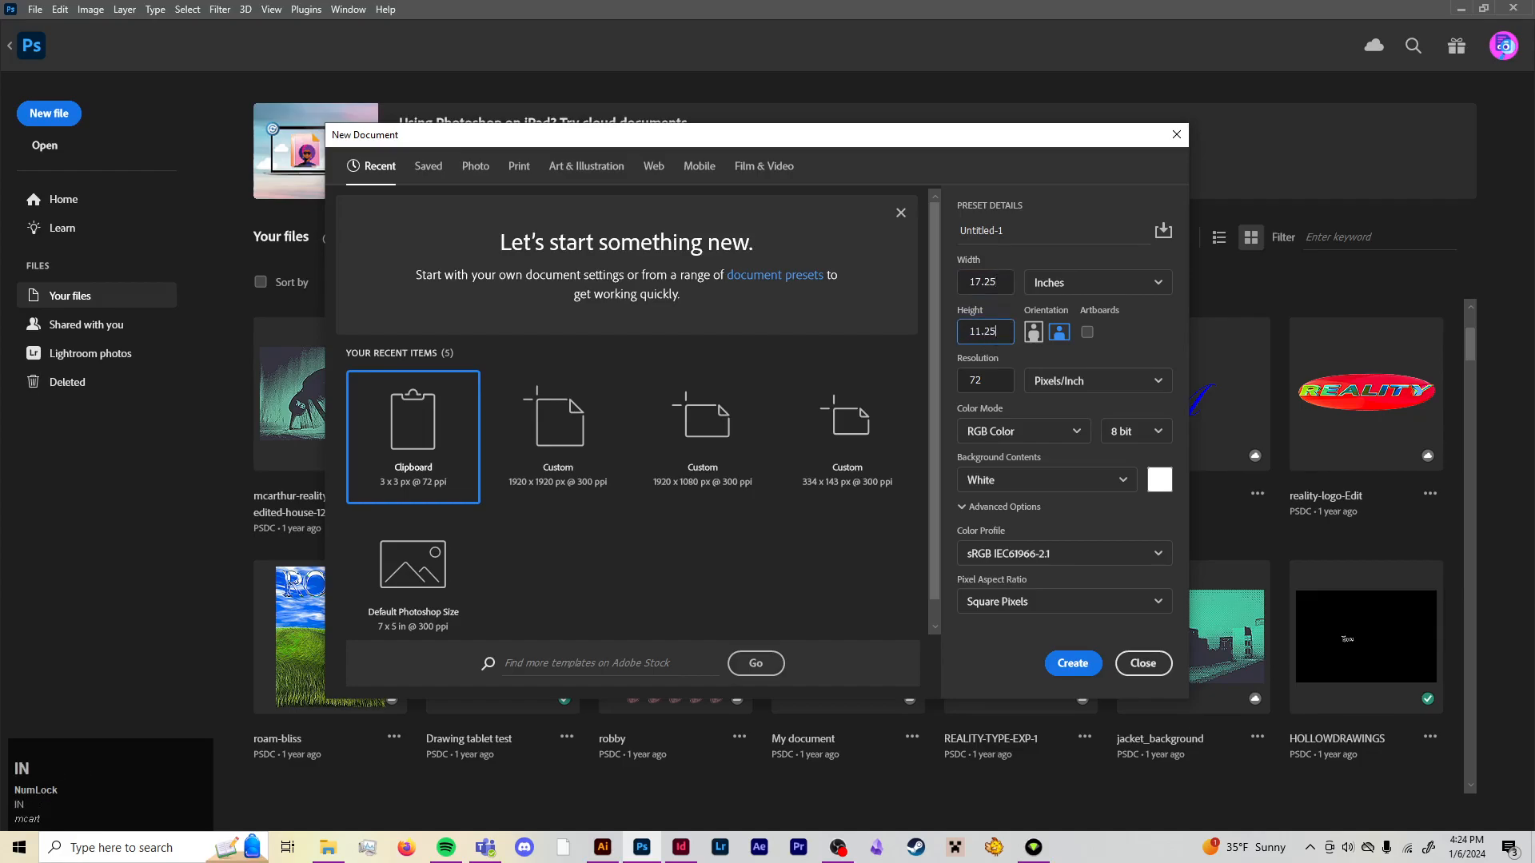
click(1141, 267)
Set the new file's resolution to 300 pixels/inch
drag(995, 377, 943, 388)
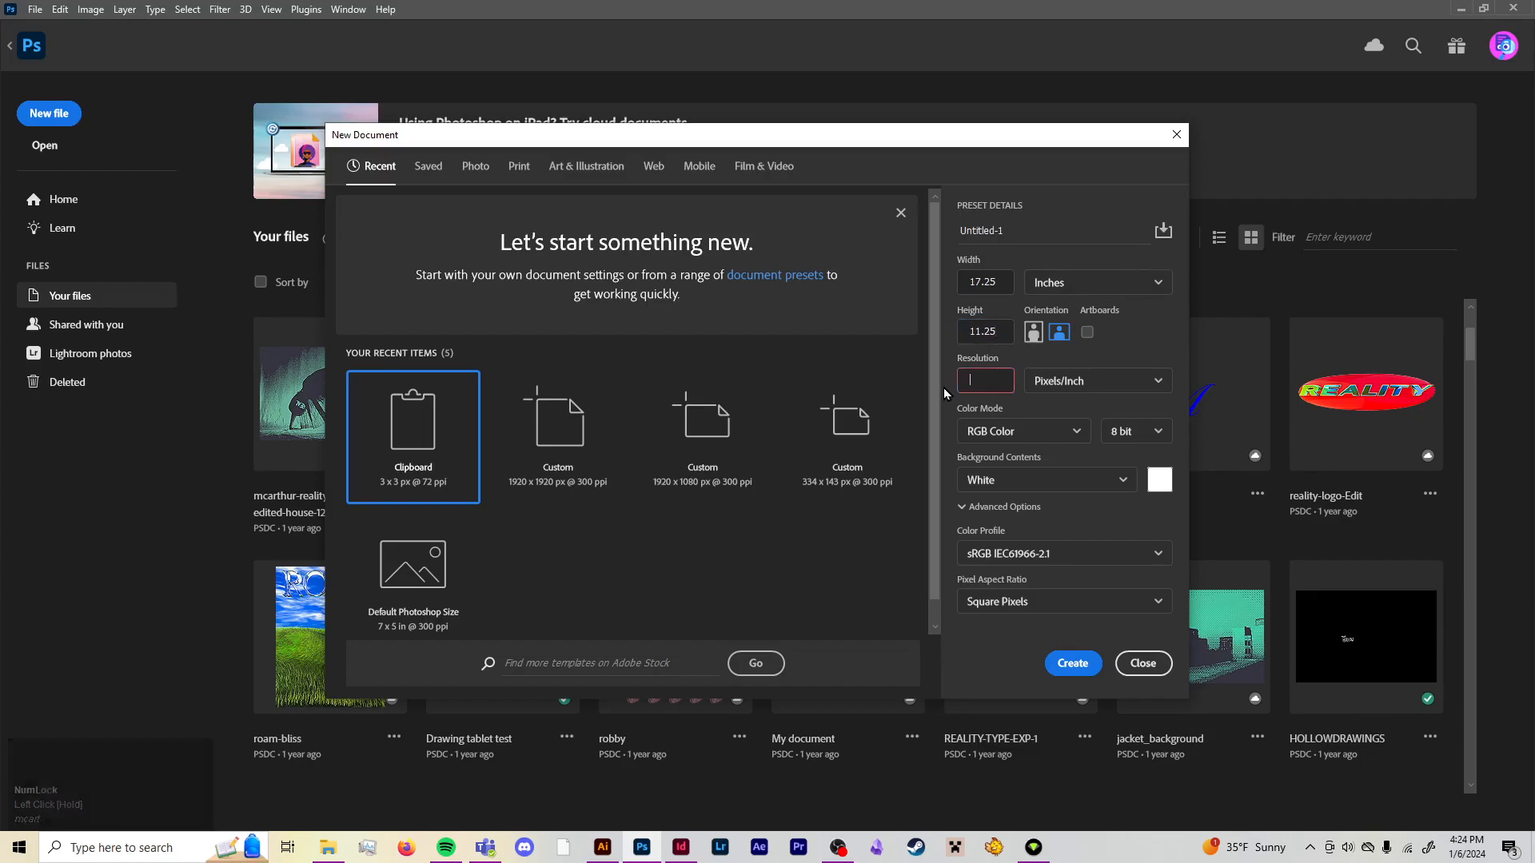
text(300)
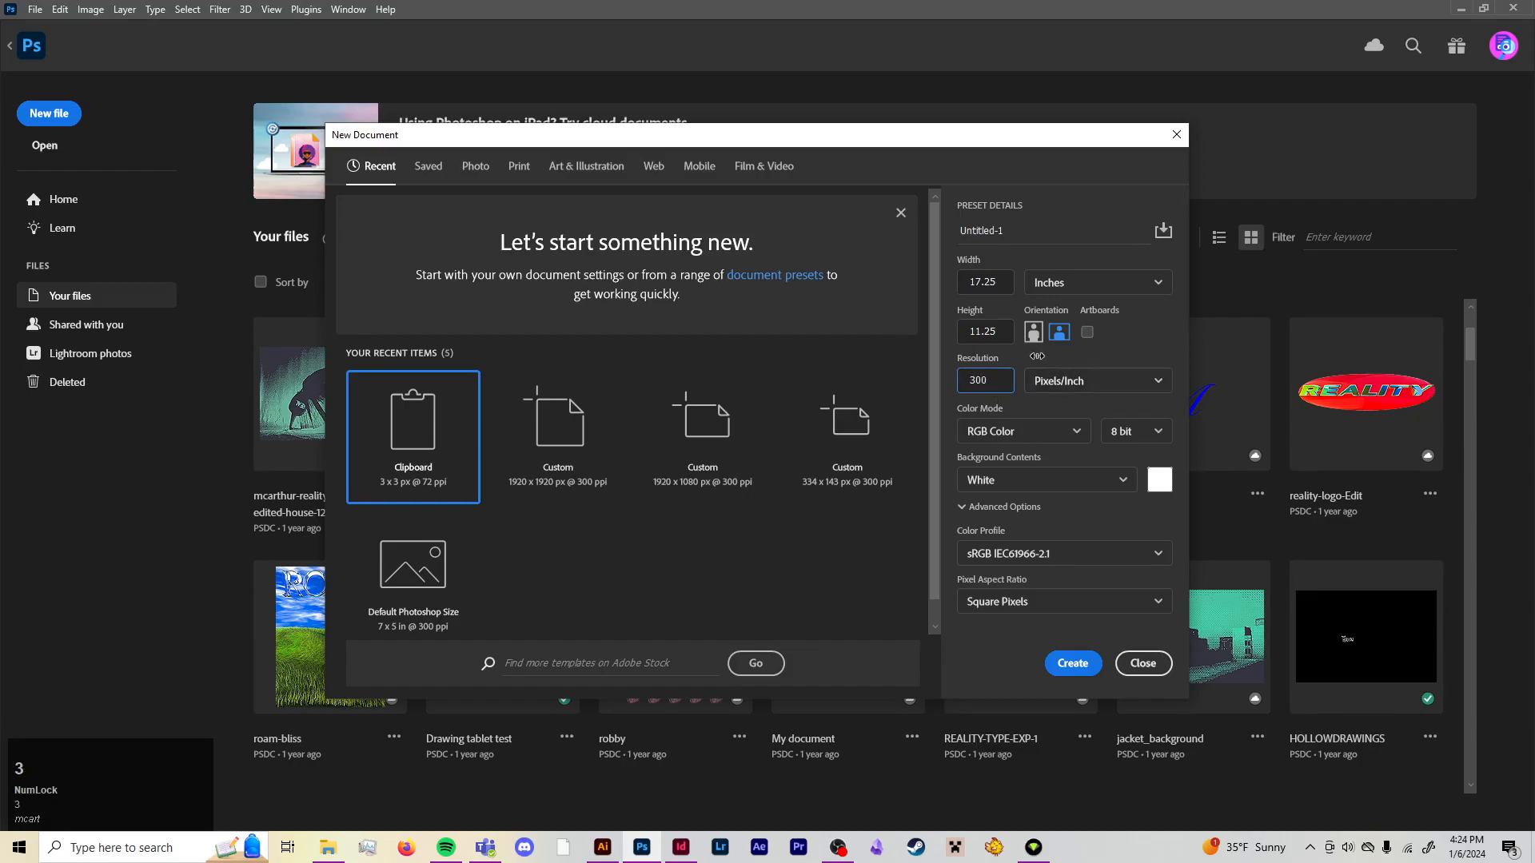
click(1027, 414)
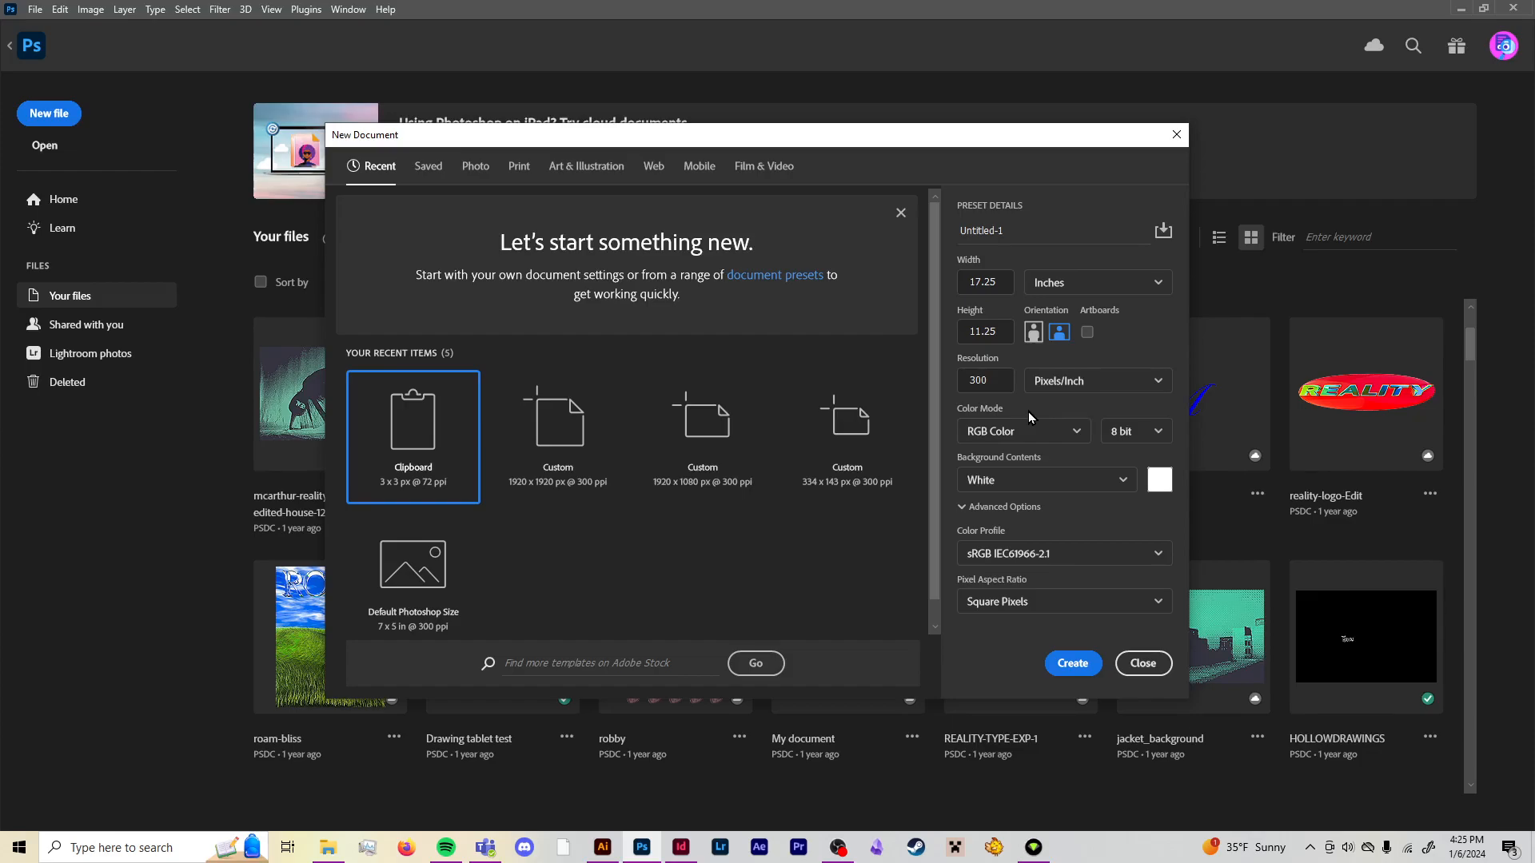
click(1016, 400)
scroll(1061, 523, down, 1)
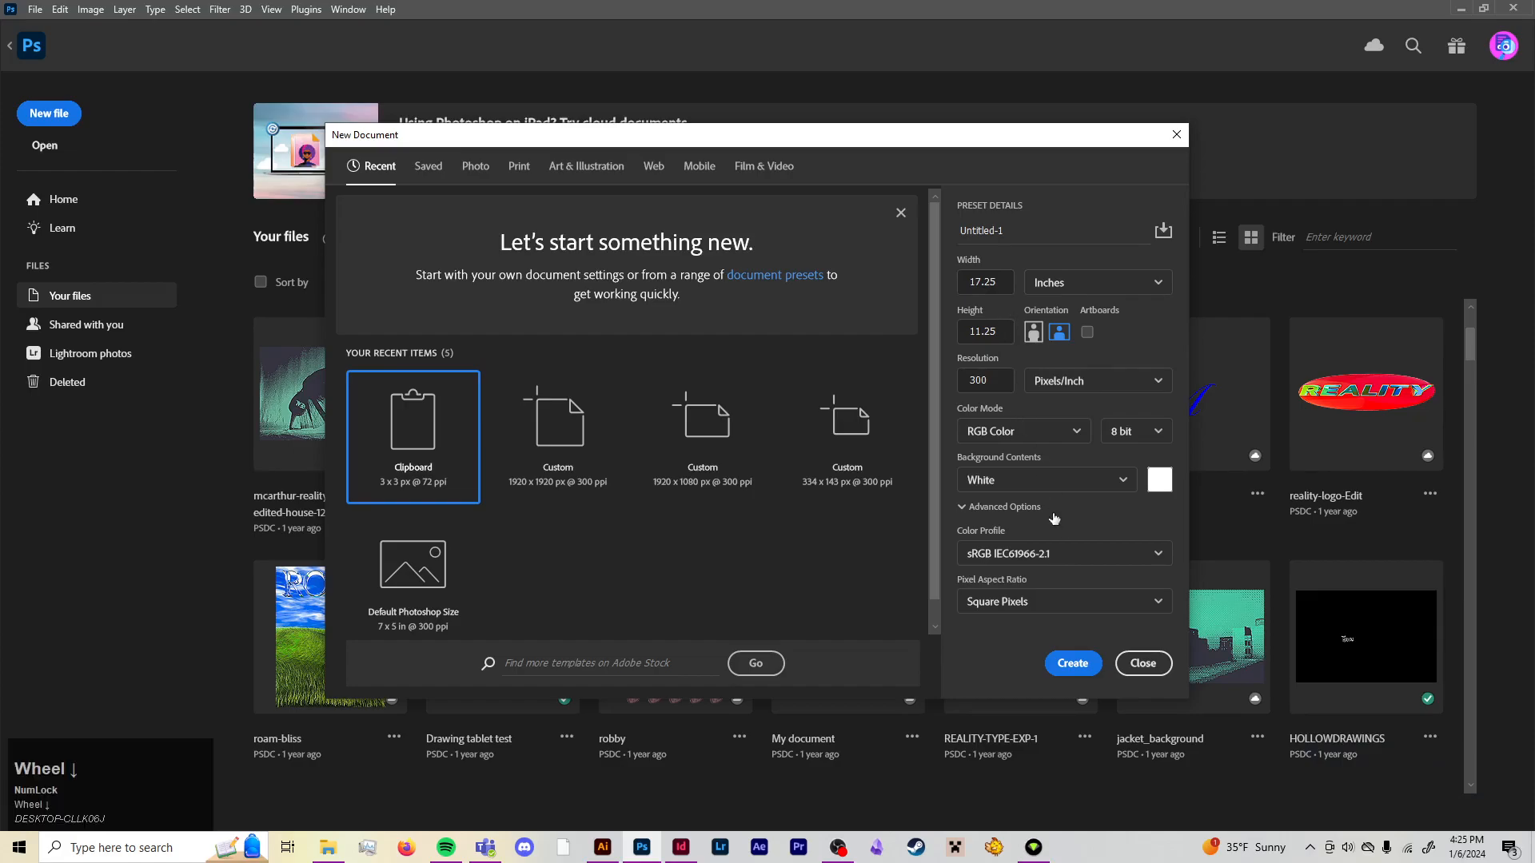
Create the new file, and bring up the ROAM-design-template-with-guides.psd document with its guides hidden
click(1065, 666)
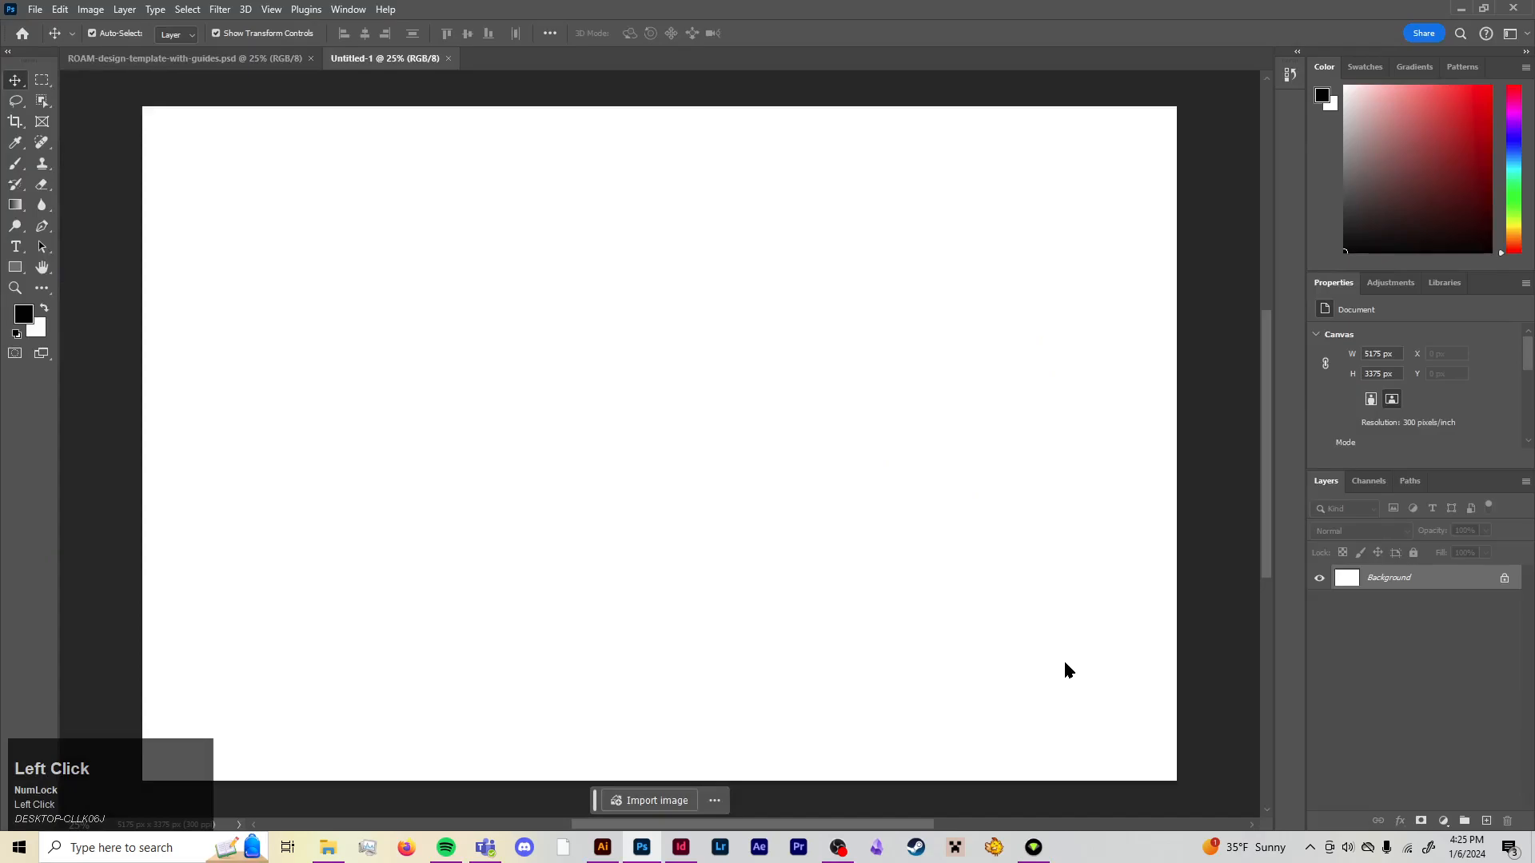
click(243, 61)
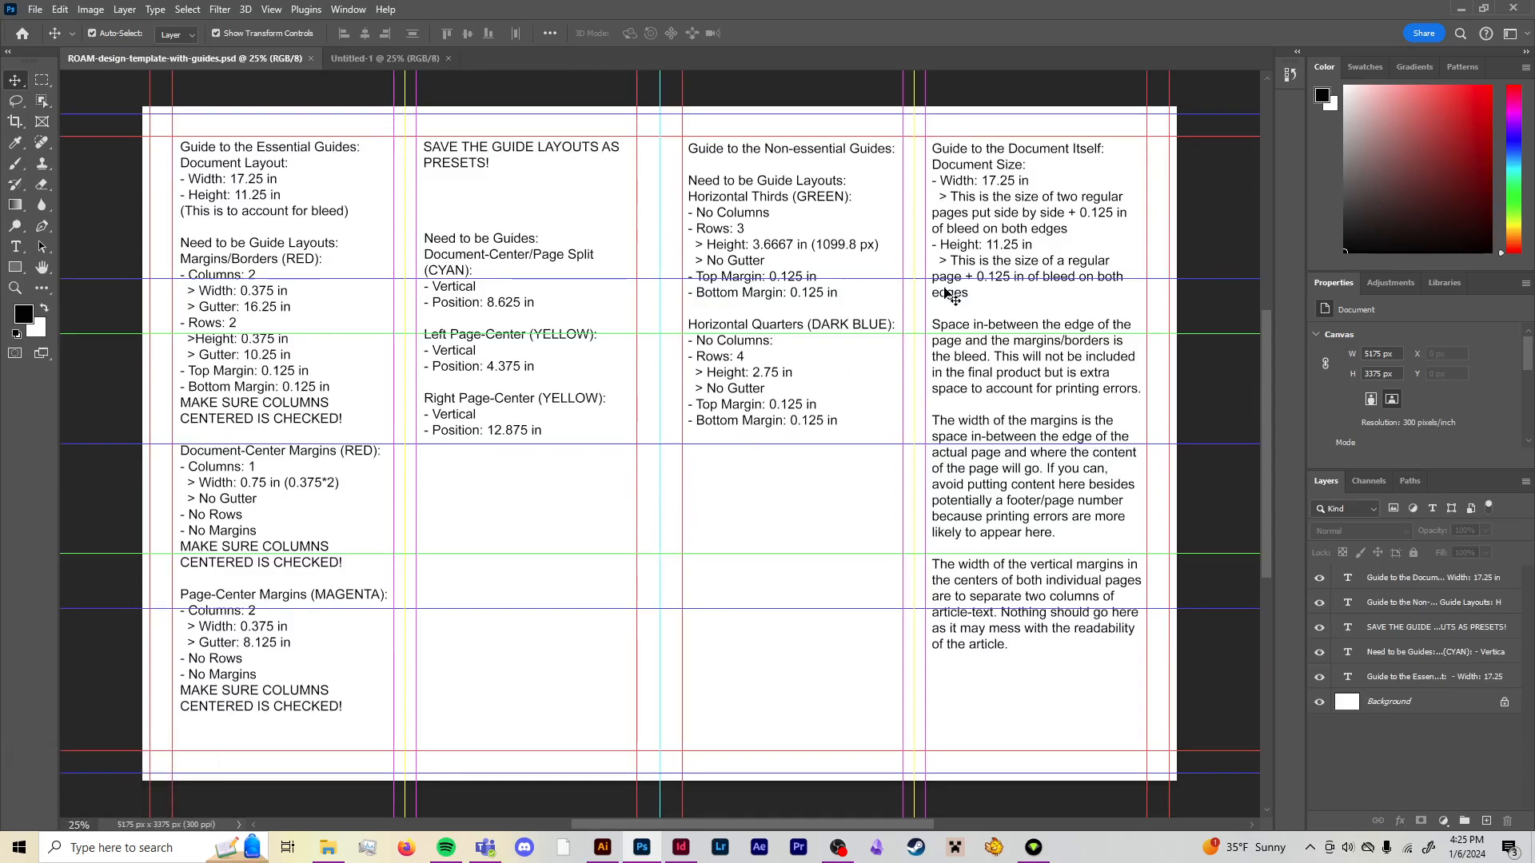
key(ctrl+semicolon)
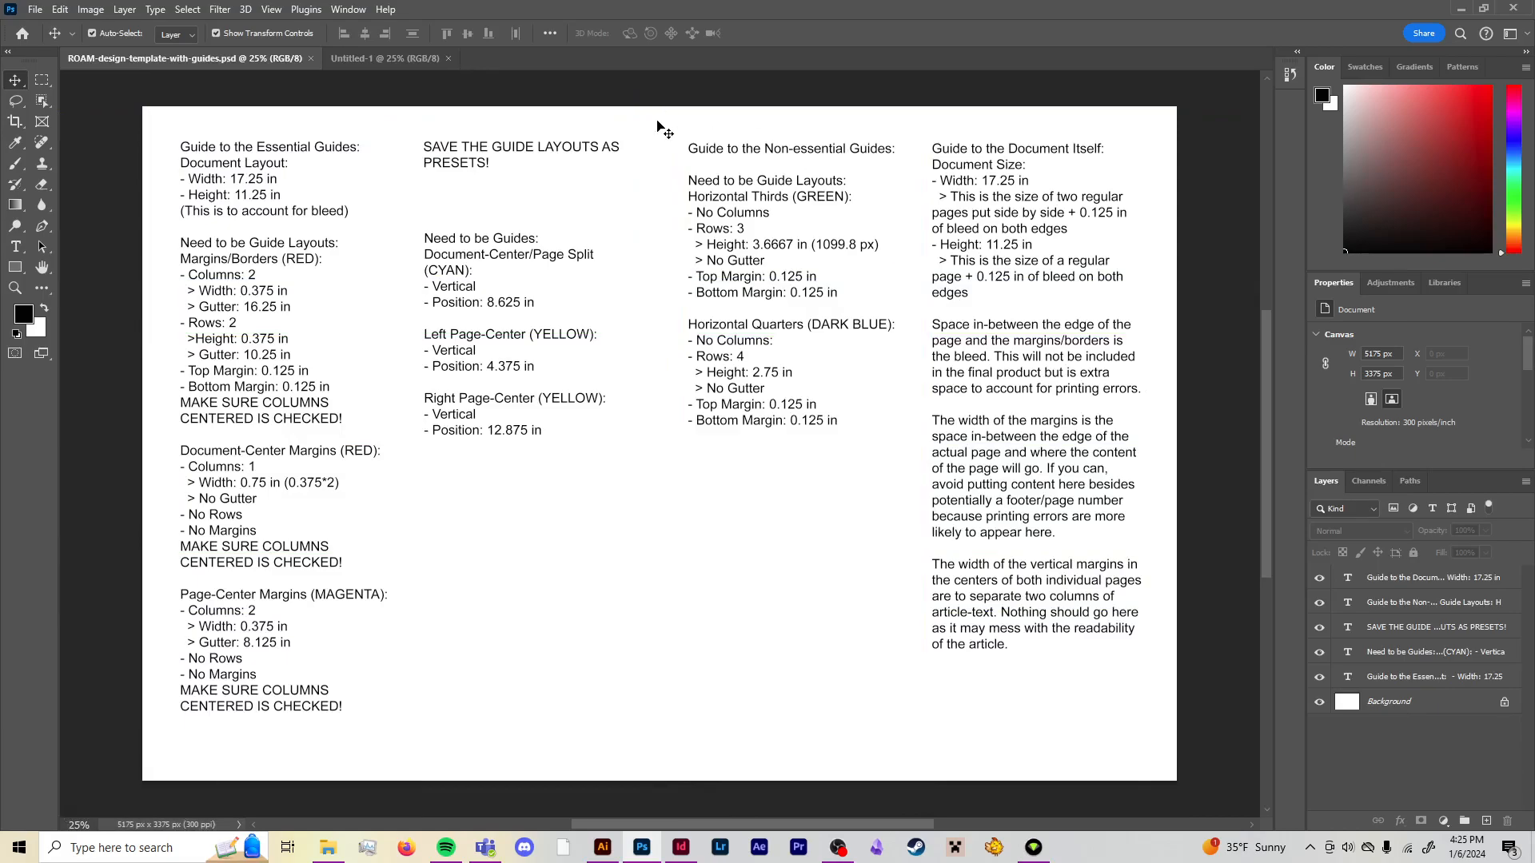
click(218, 185)
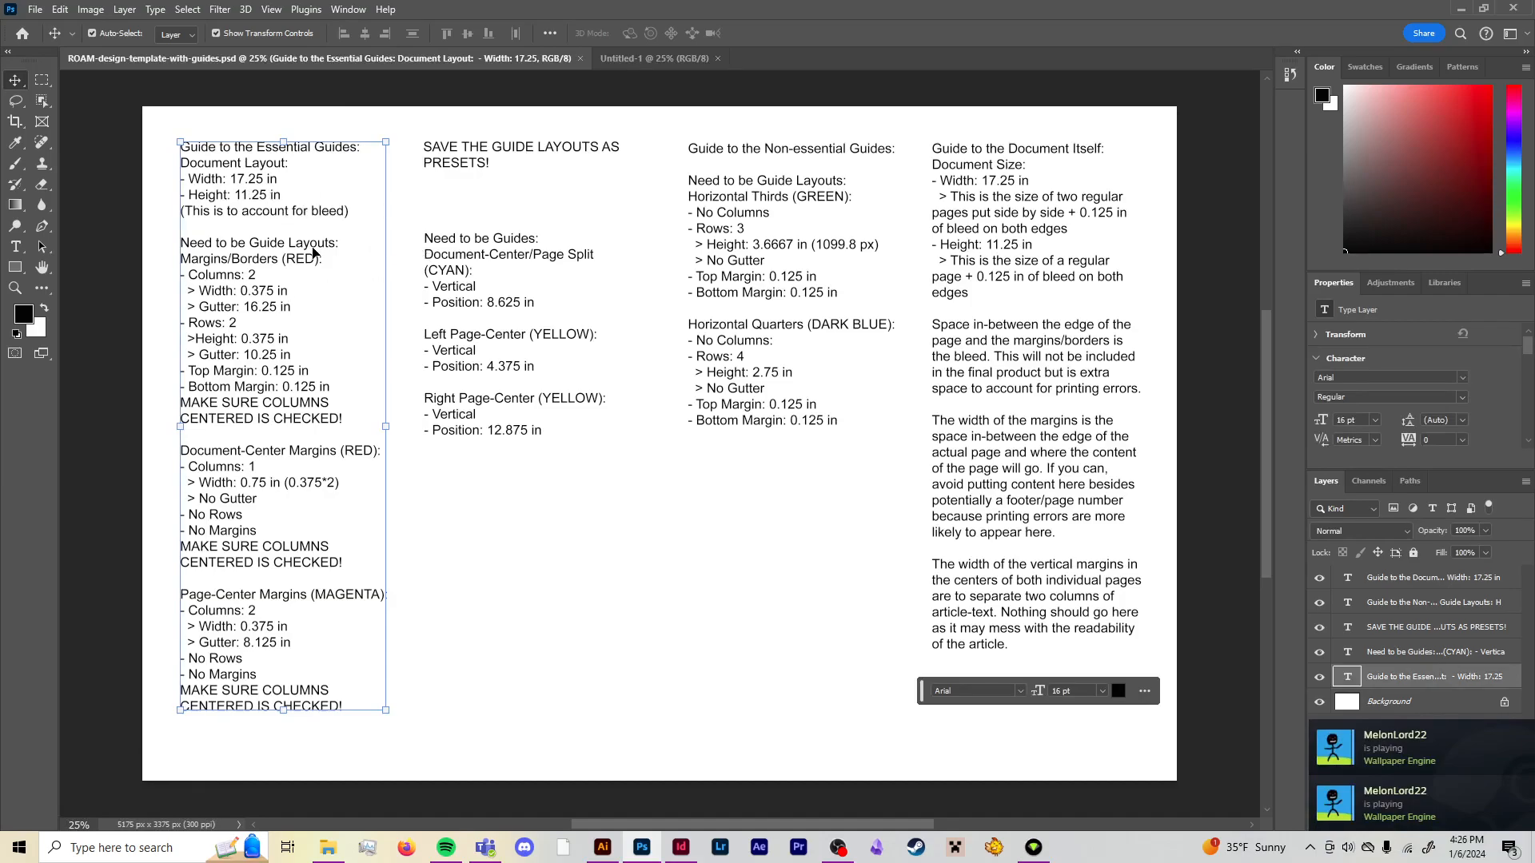
click(406, 116)
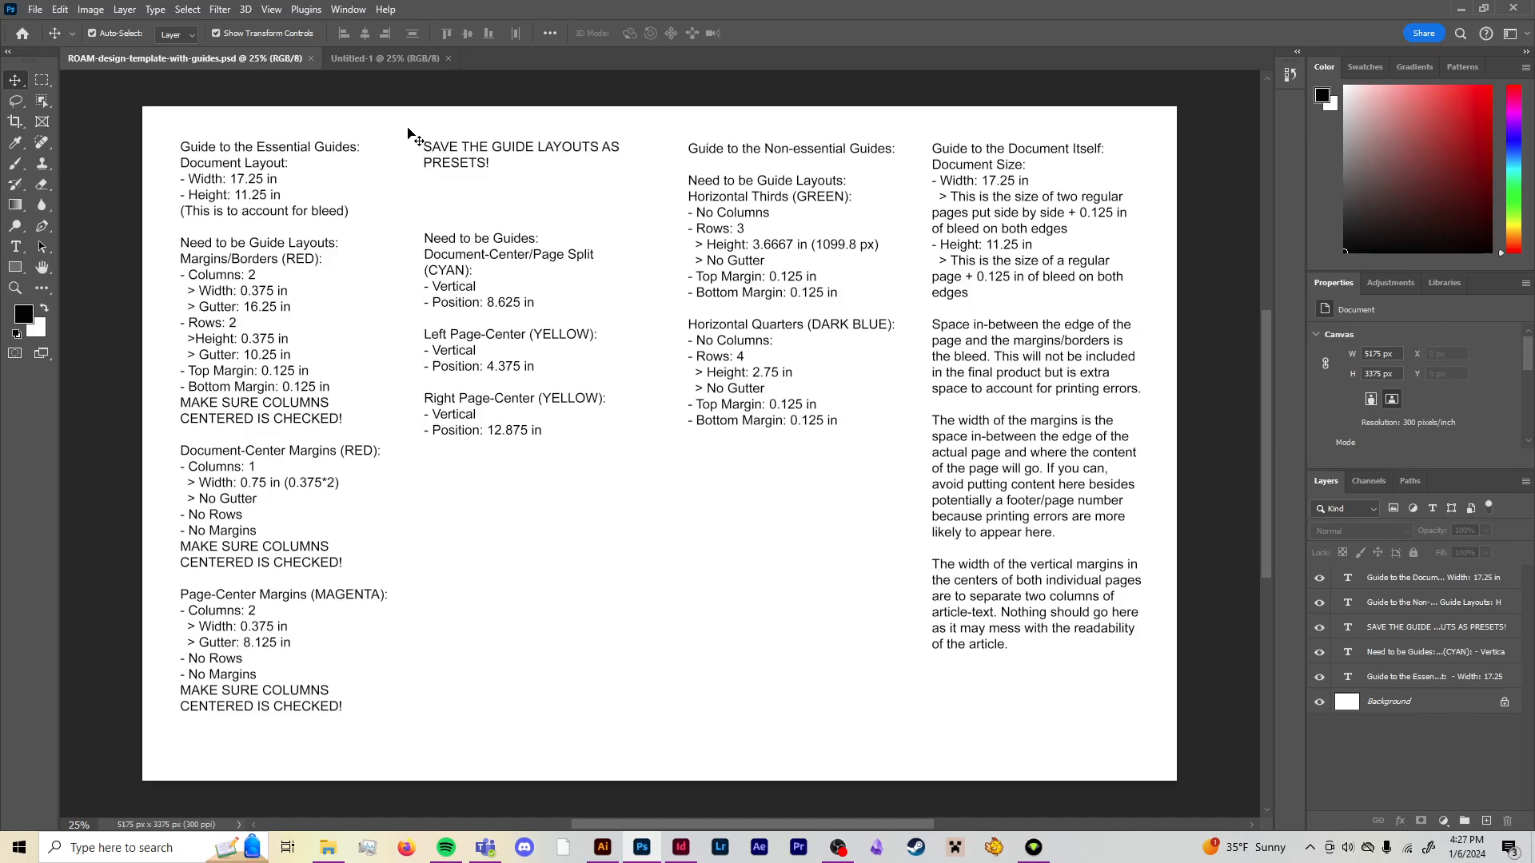
Review the commands for adding new guides and guide layouts, and show the template's guides again
click(271, 9)
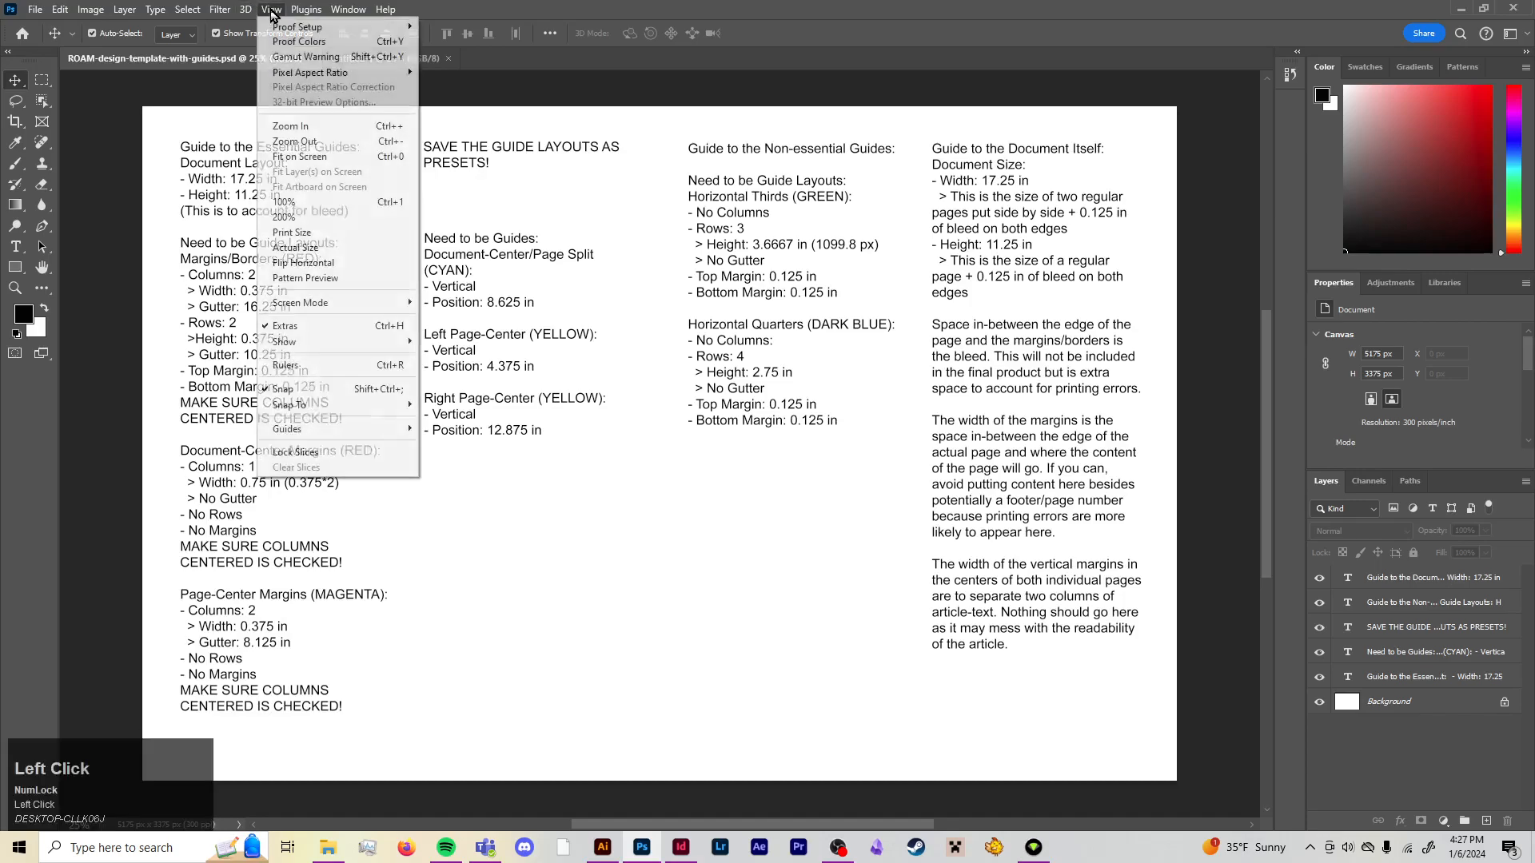
mouse_move(336, 430)
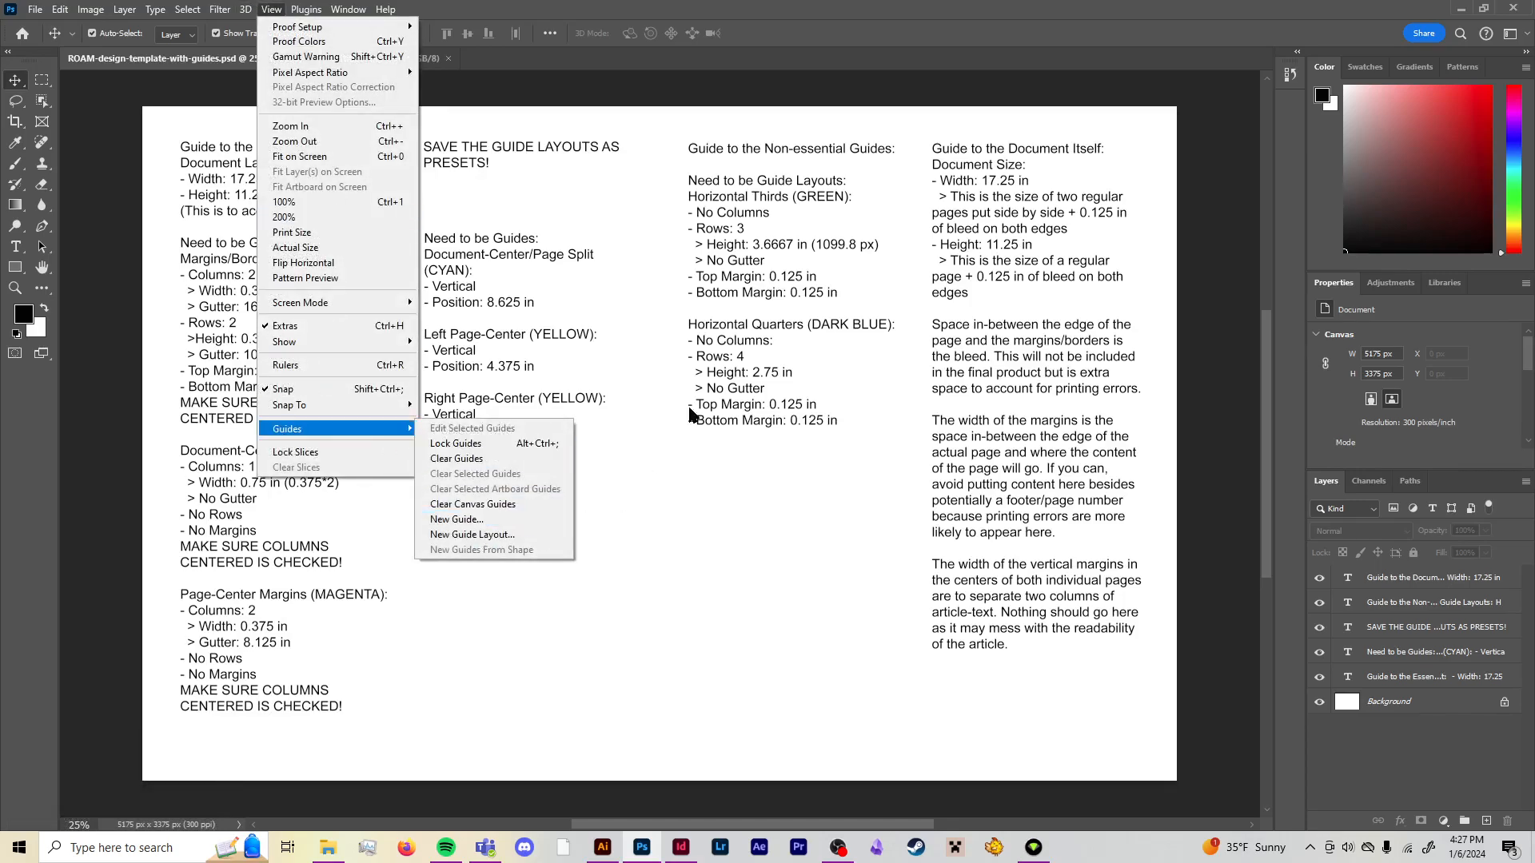
click(669, 337)
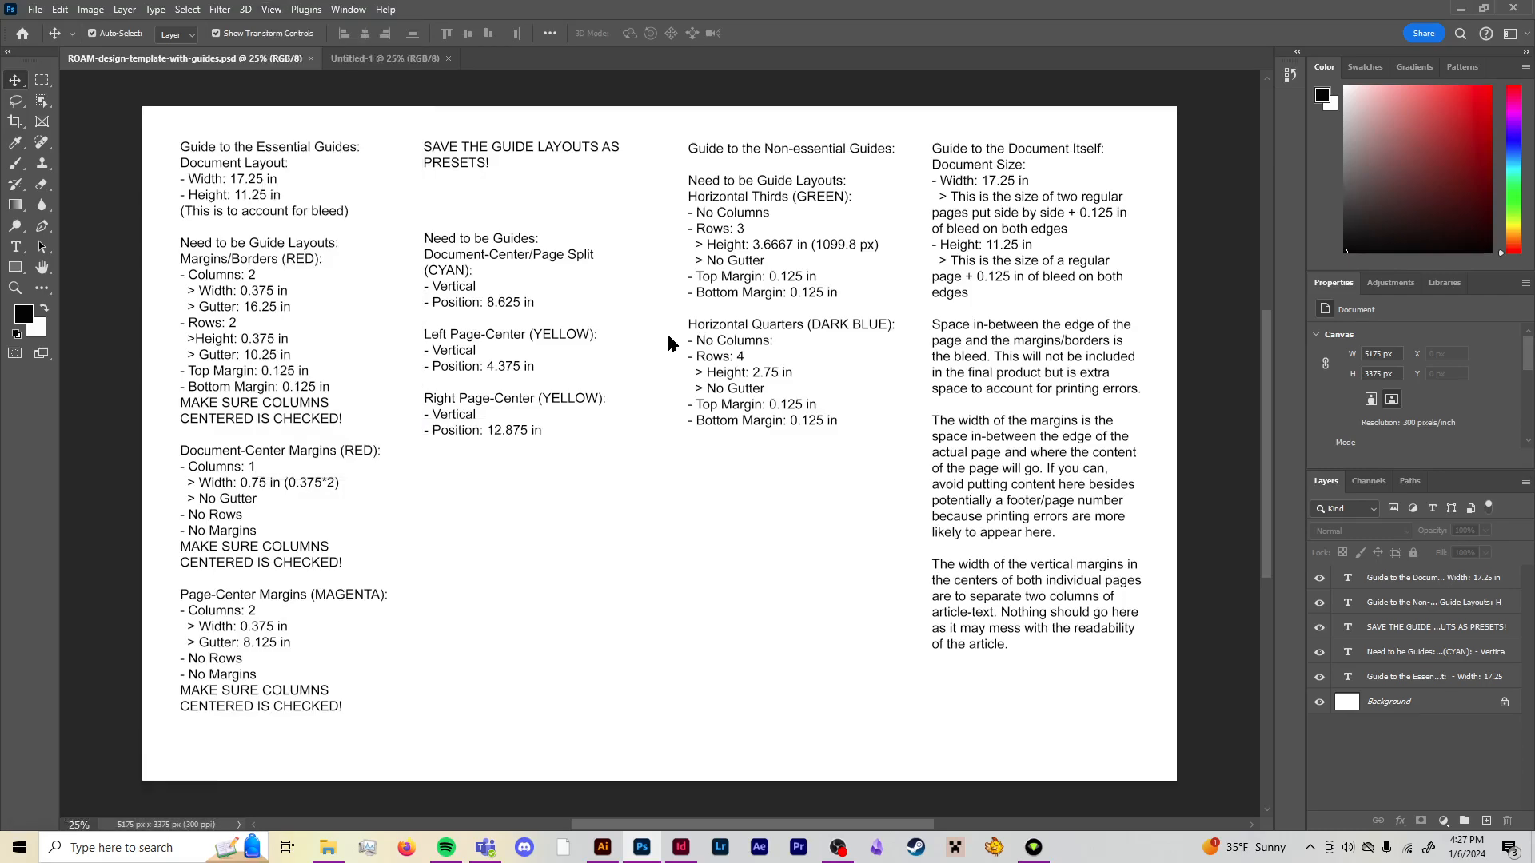
click(271, 9)
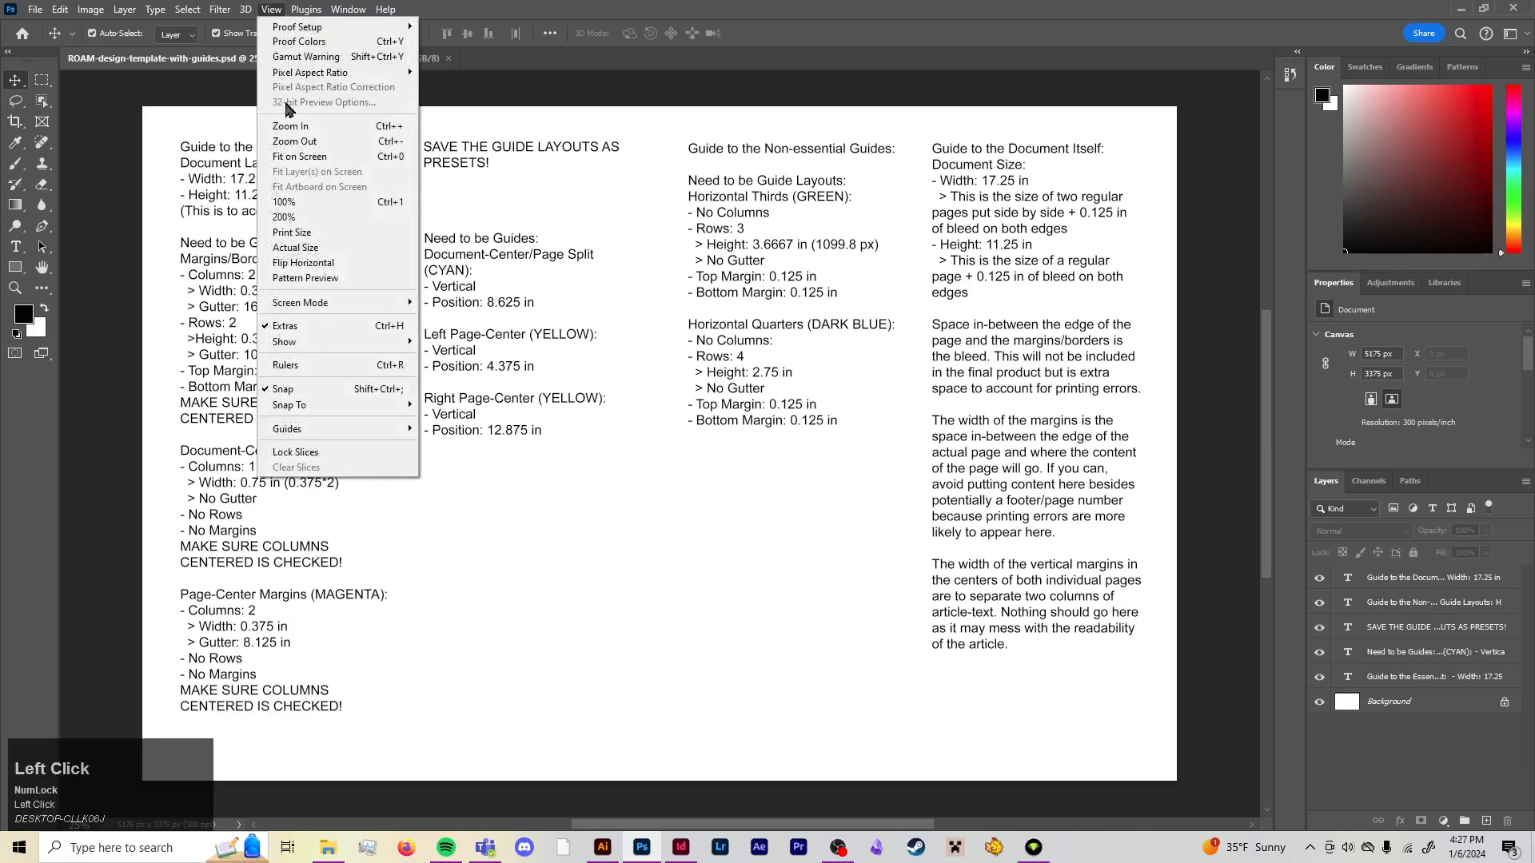
mouse_move(383, 432)
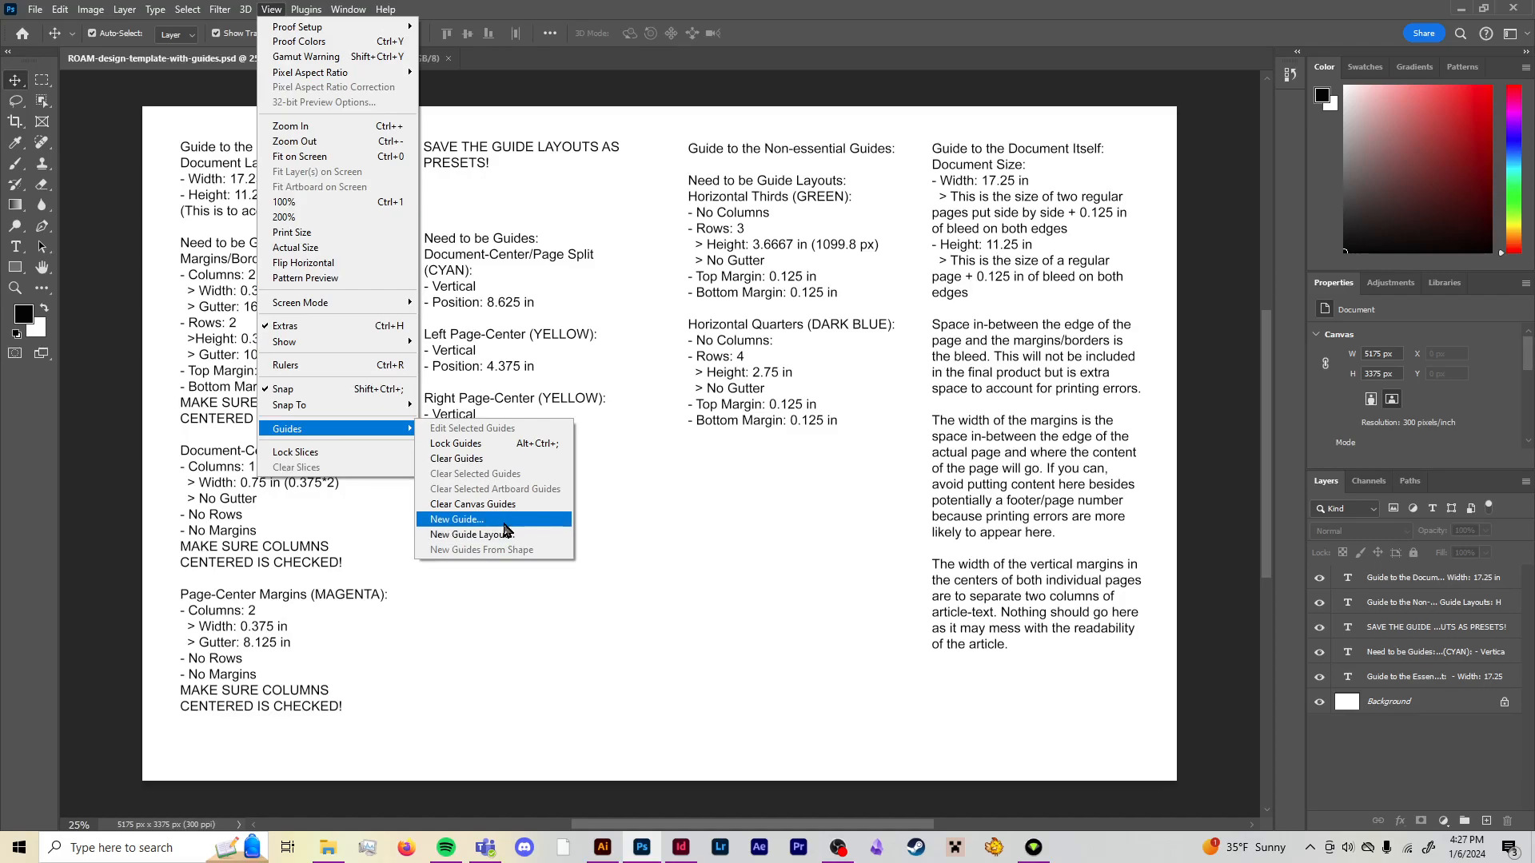
click(429, 603)
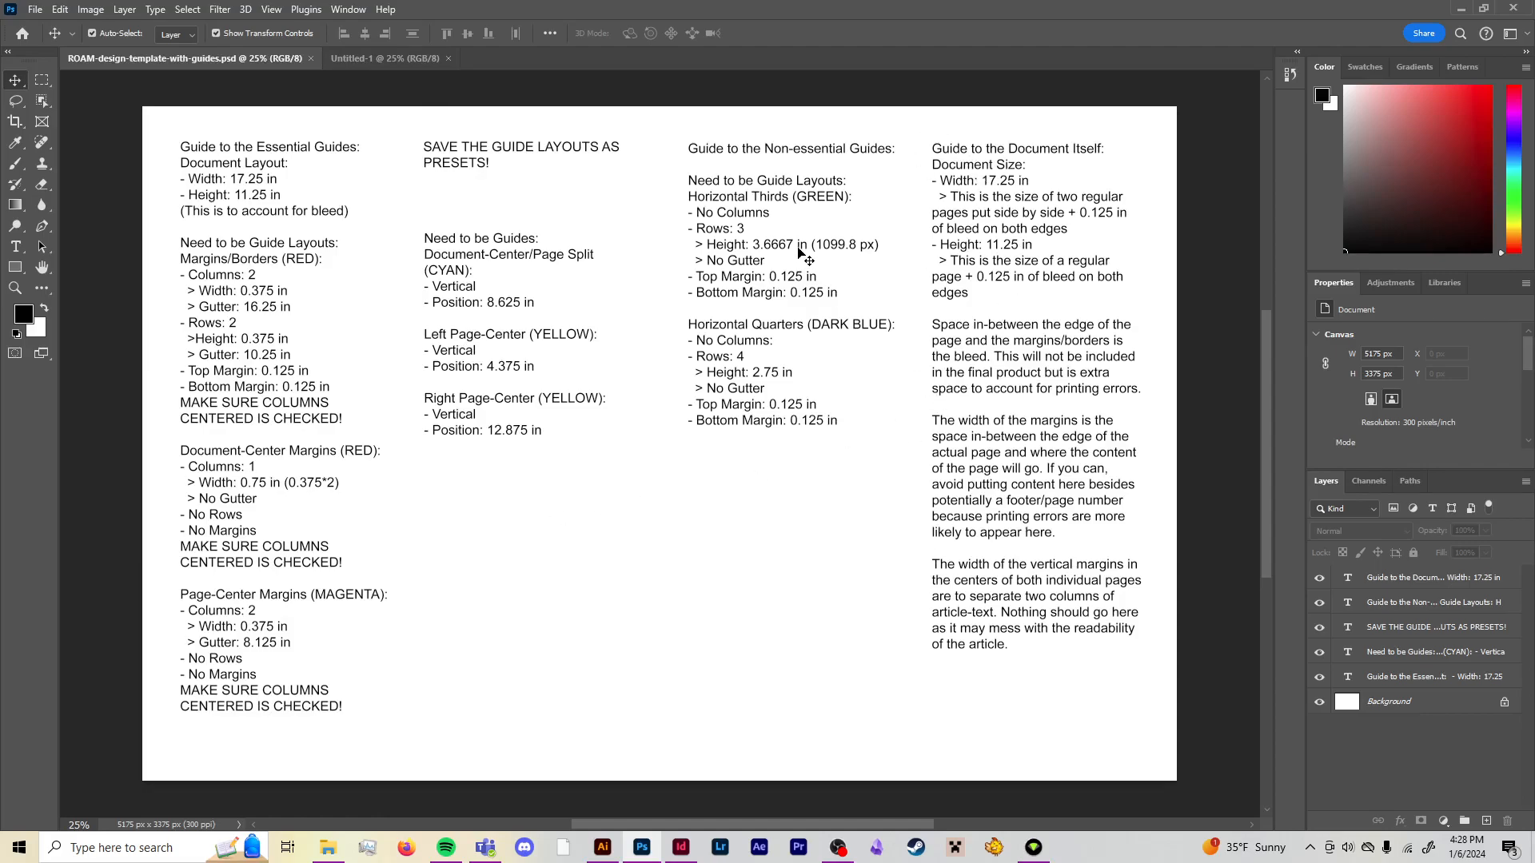
key(ctrl+semicolon)
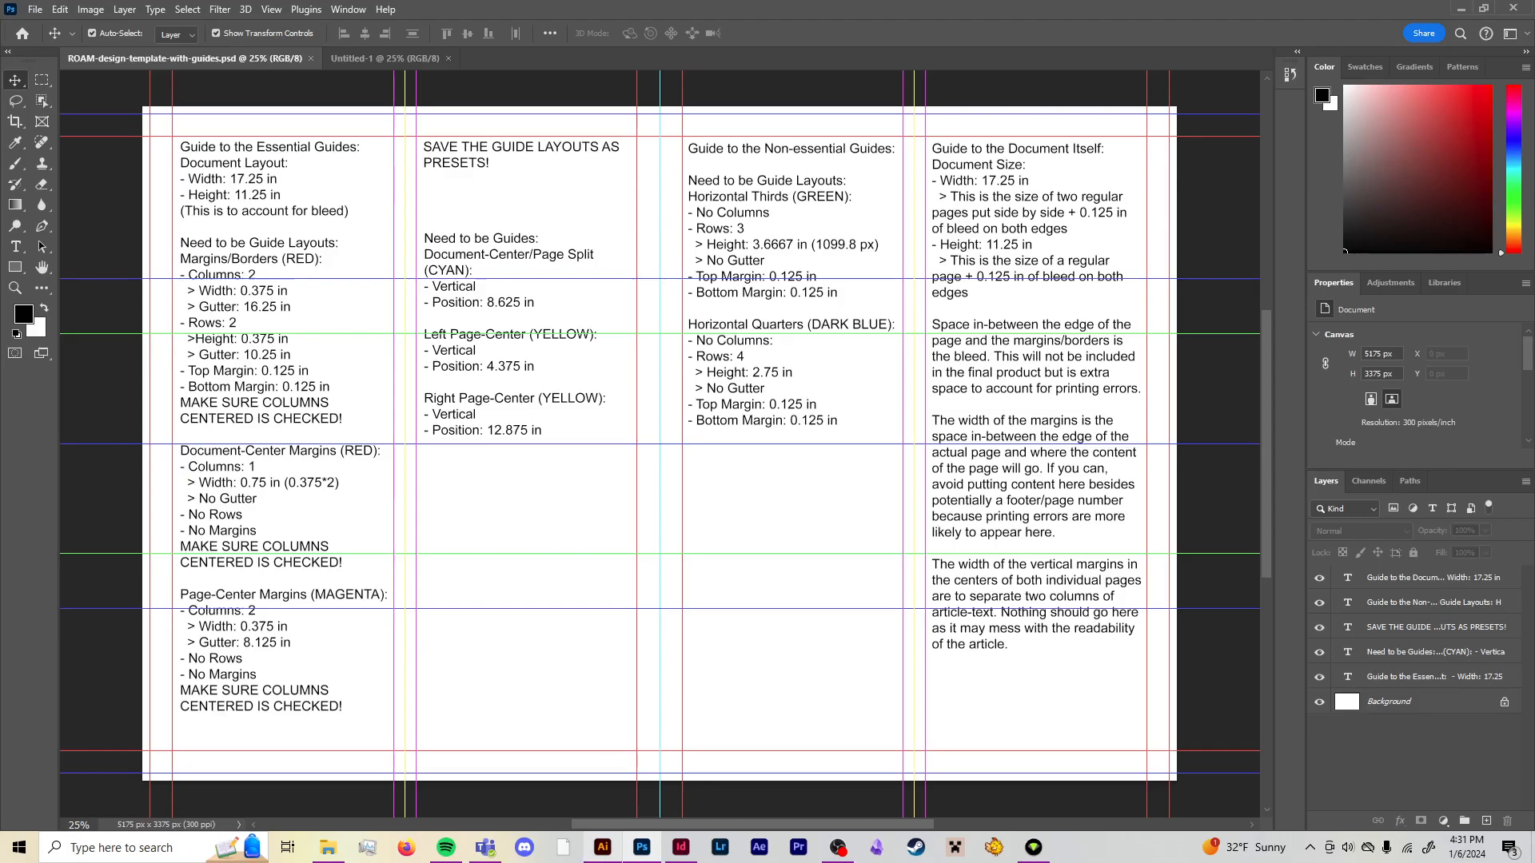
Switch to Illustrator and create a landscape 17.25 x 11.25 inch document with CMYK Color and High (300 ppi) raster effects
click(603, 847)
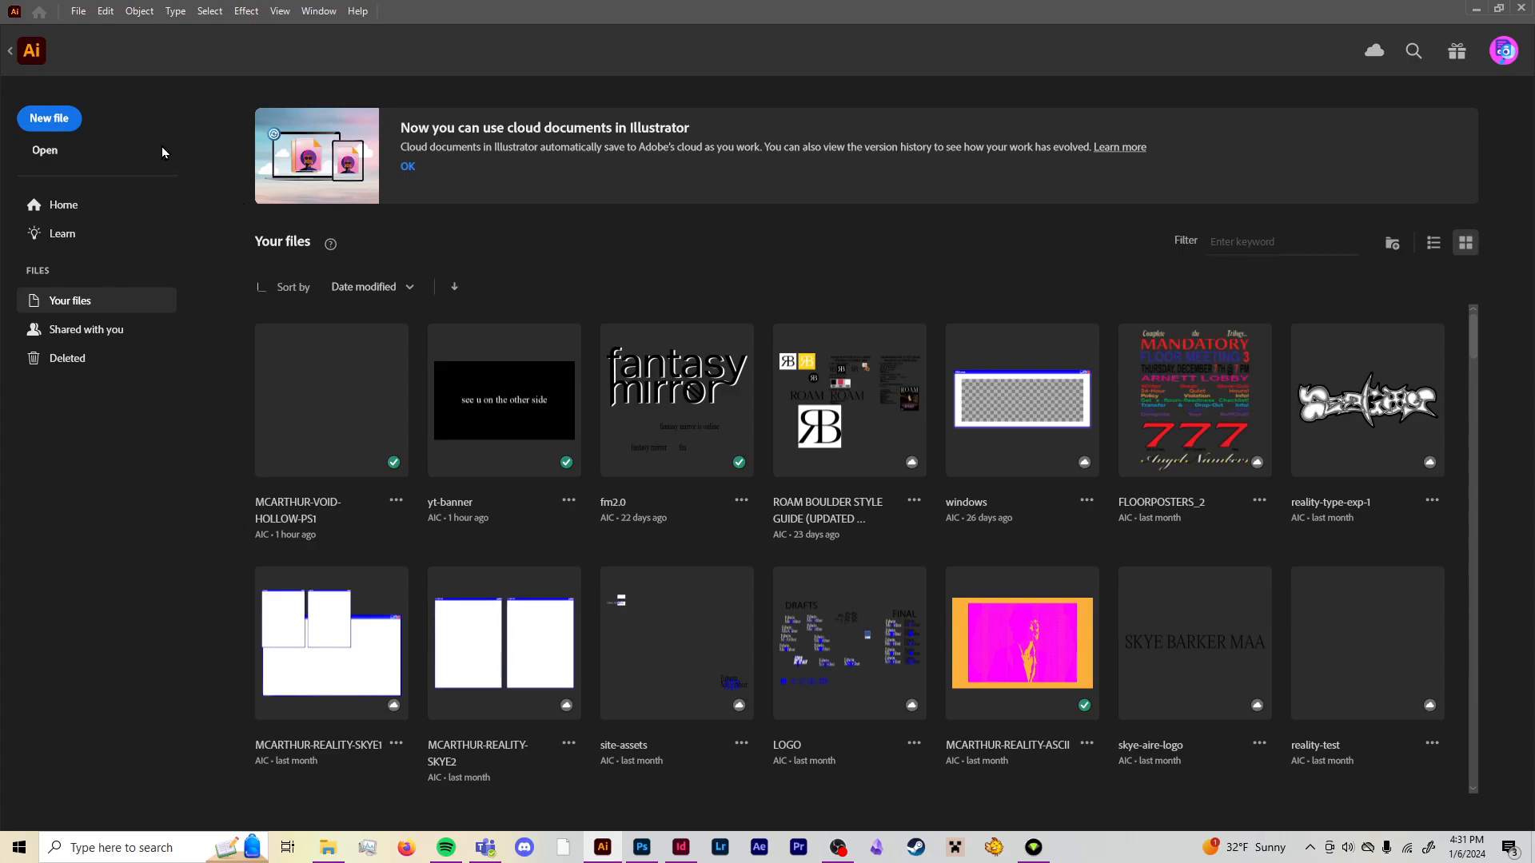
click(49, 118)
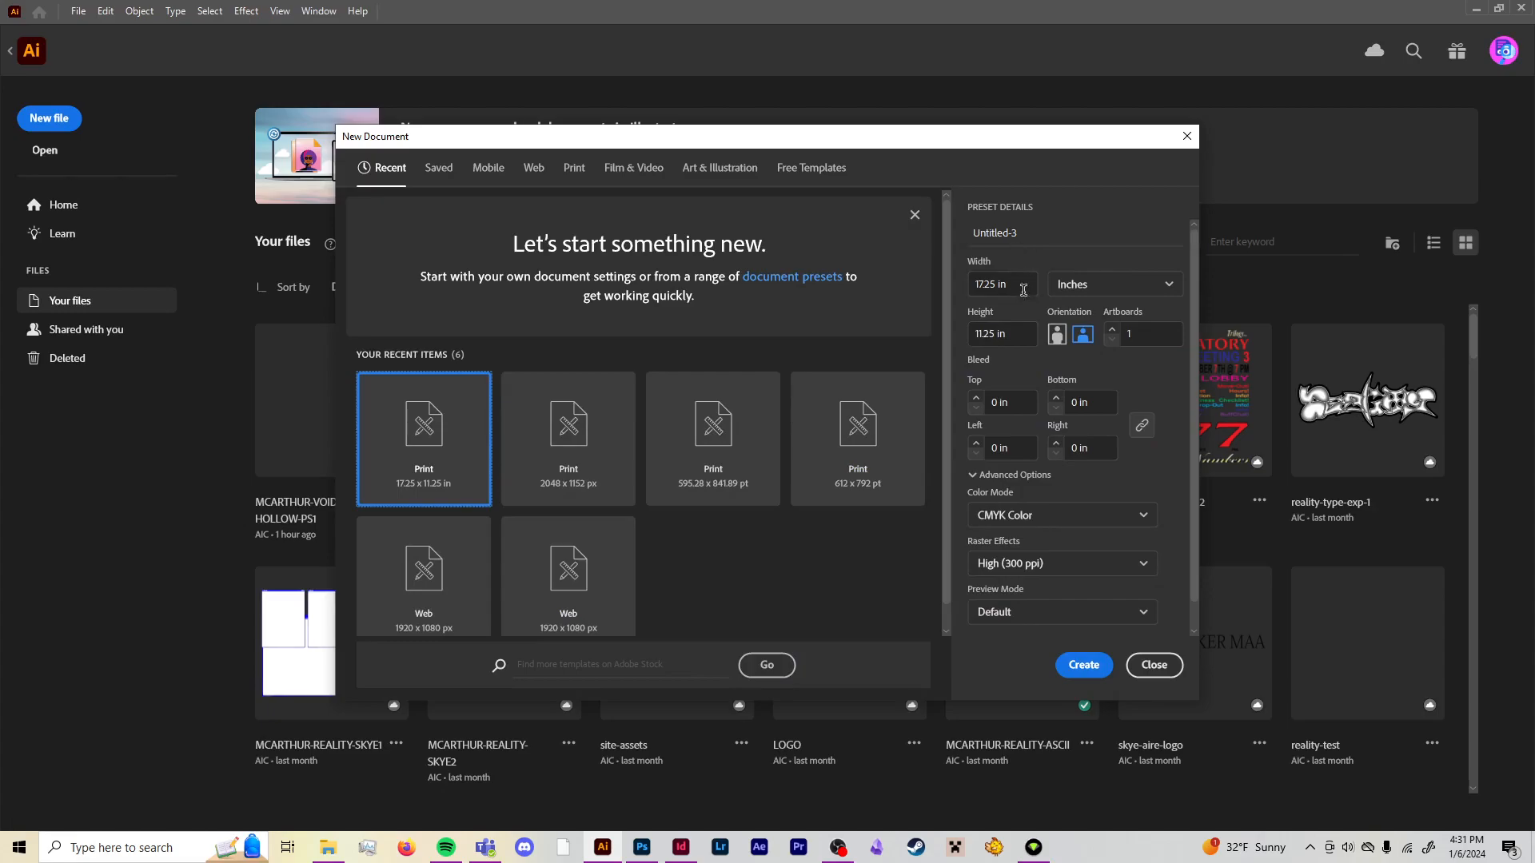
click(1084, 286)
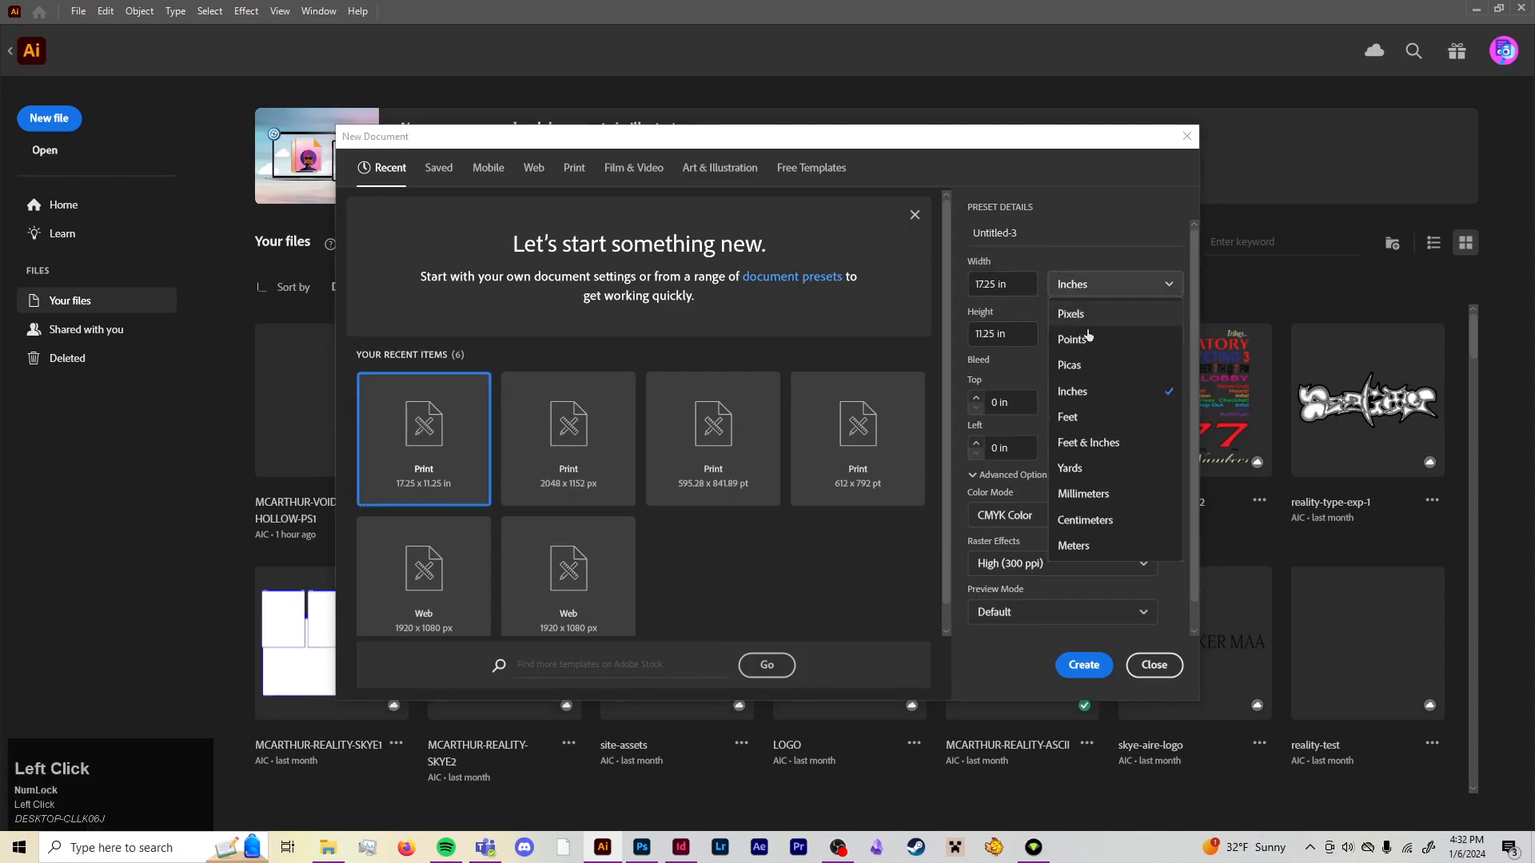
click(1135, 208)
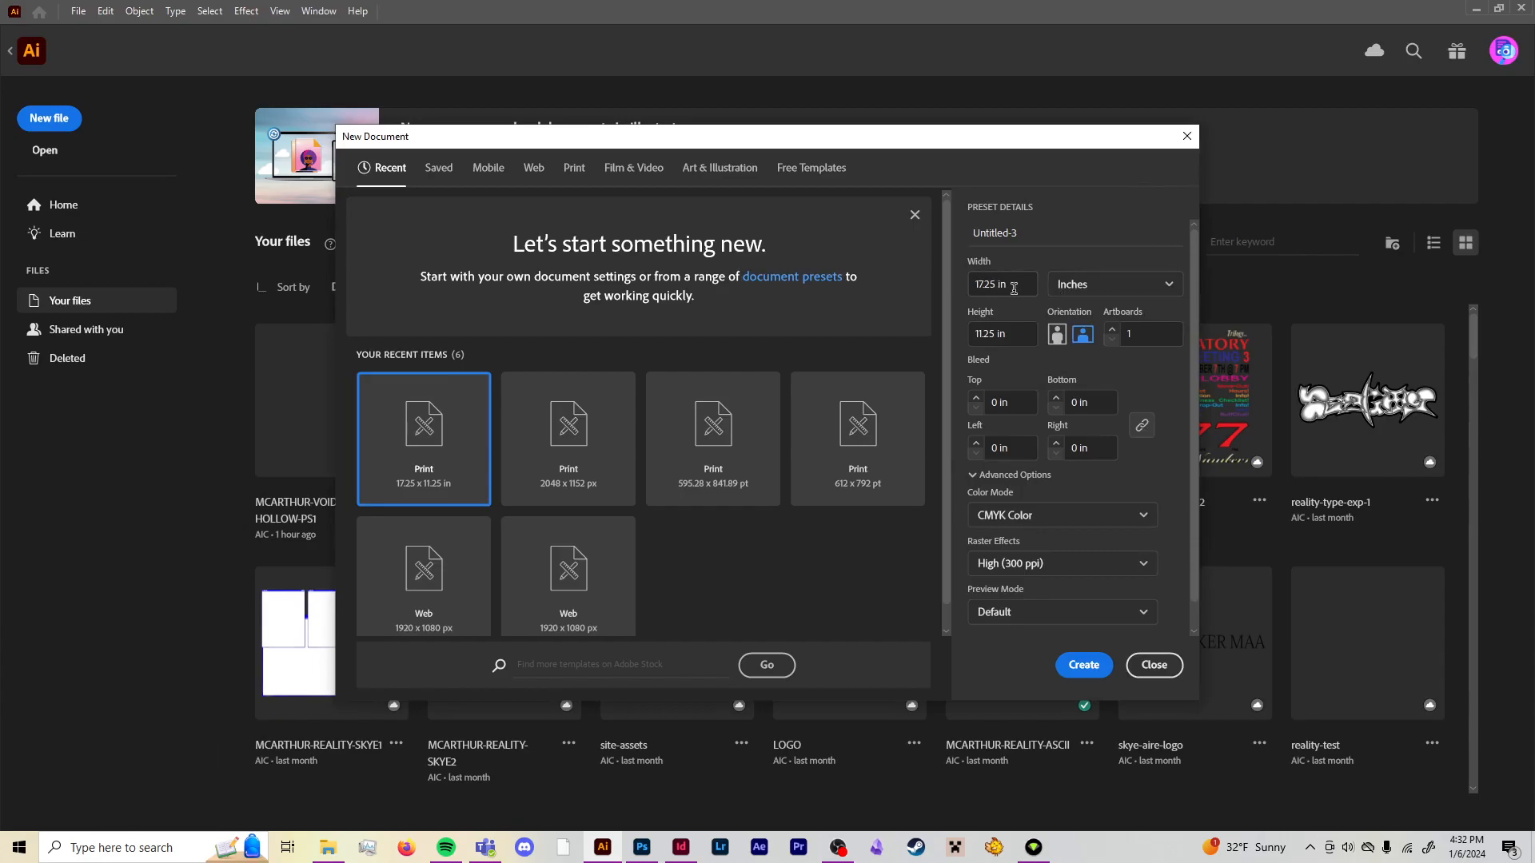
scroll(1004, 284, down, 1)
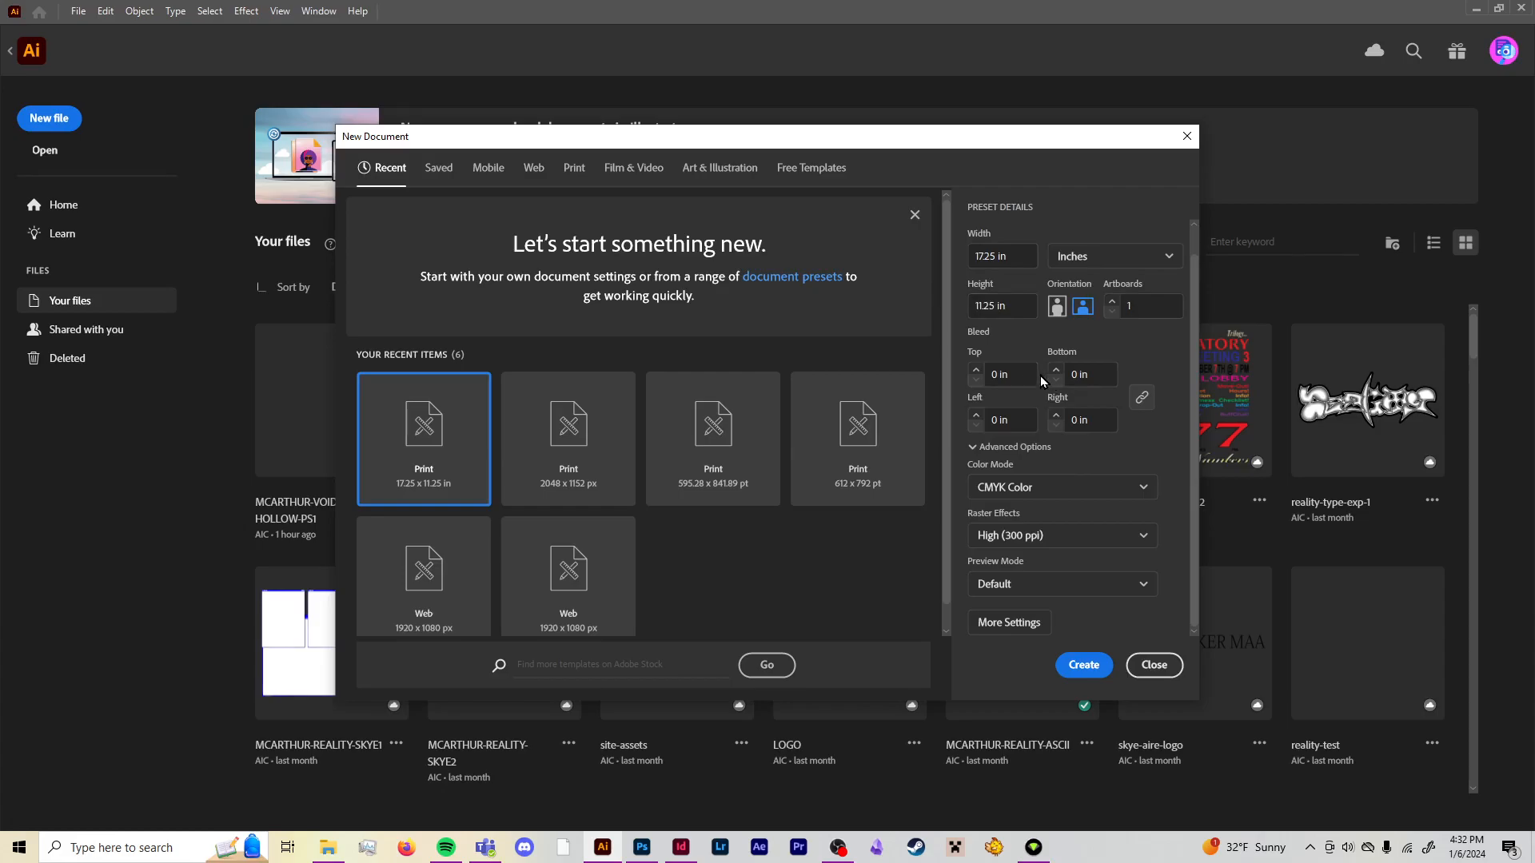
scroll(1043, 370, down, 1)
click(1081, 666)
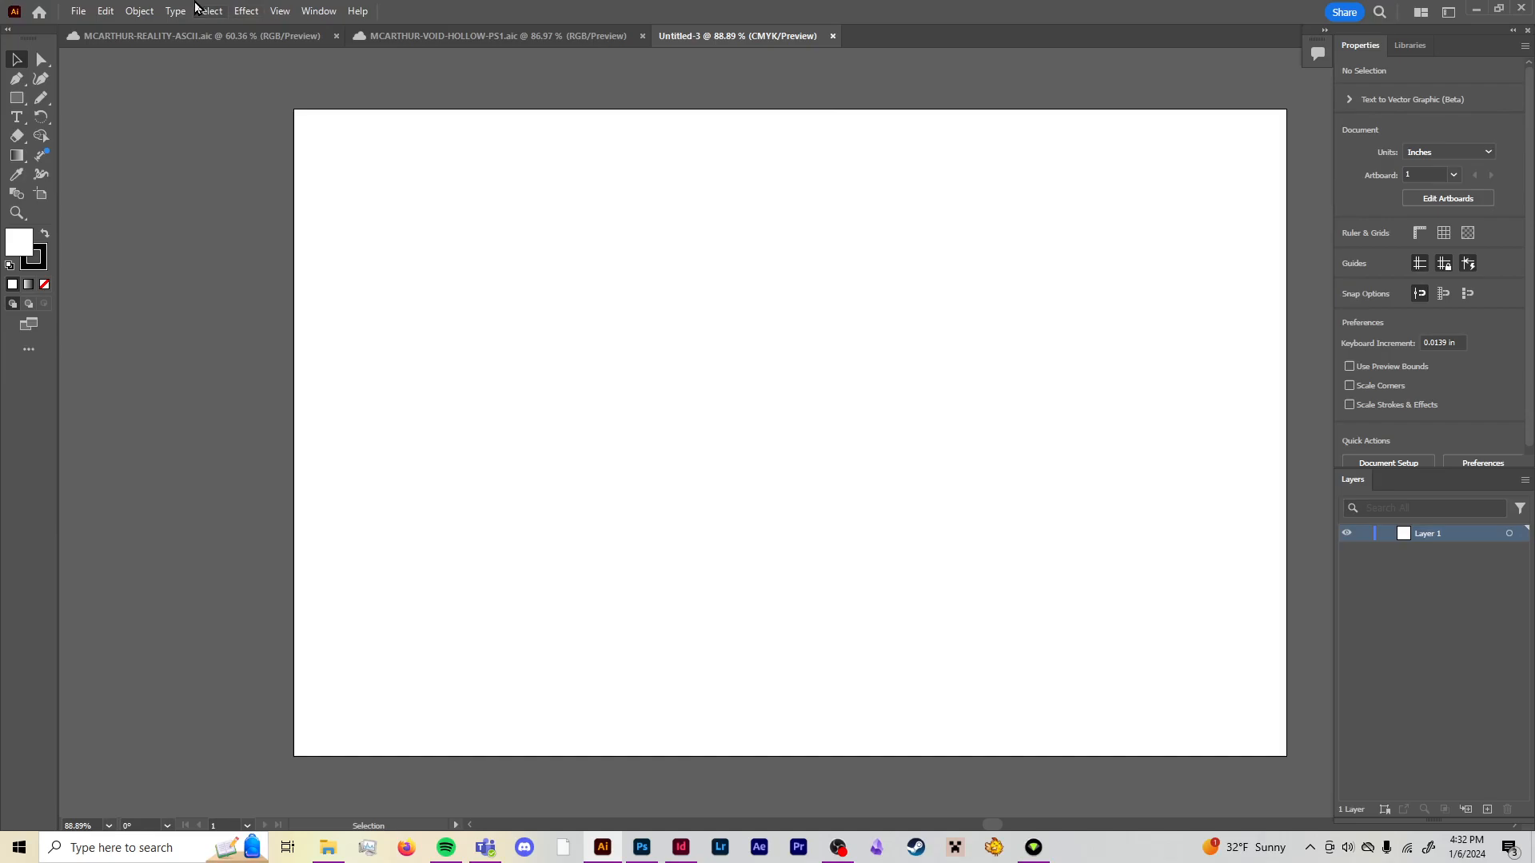
Review which guide commands are available for the blank Illustrator document
click(279, 11)
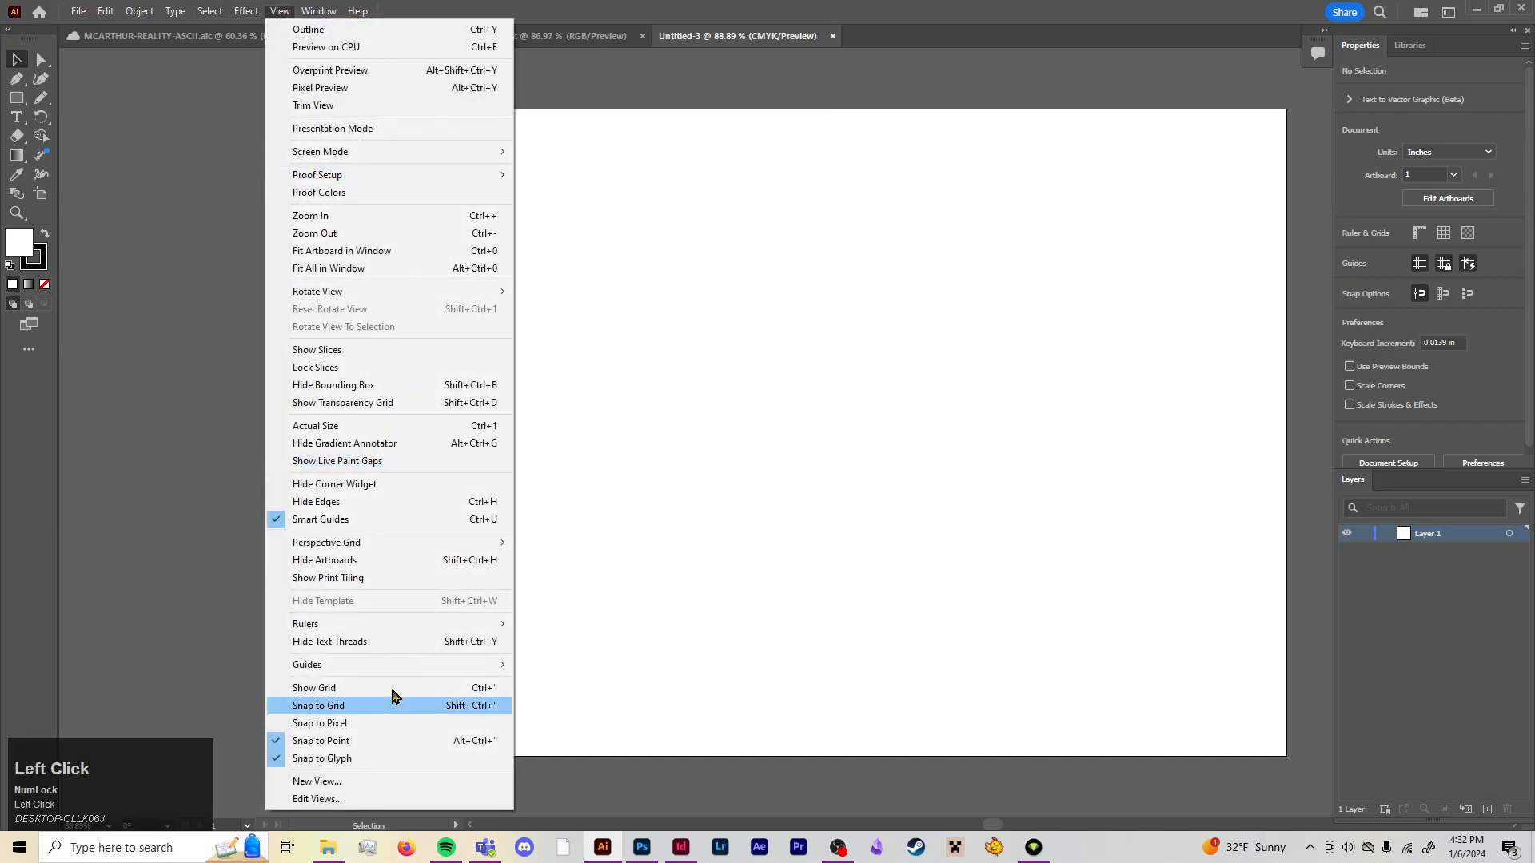
mouse_move(401, 670)
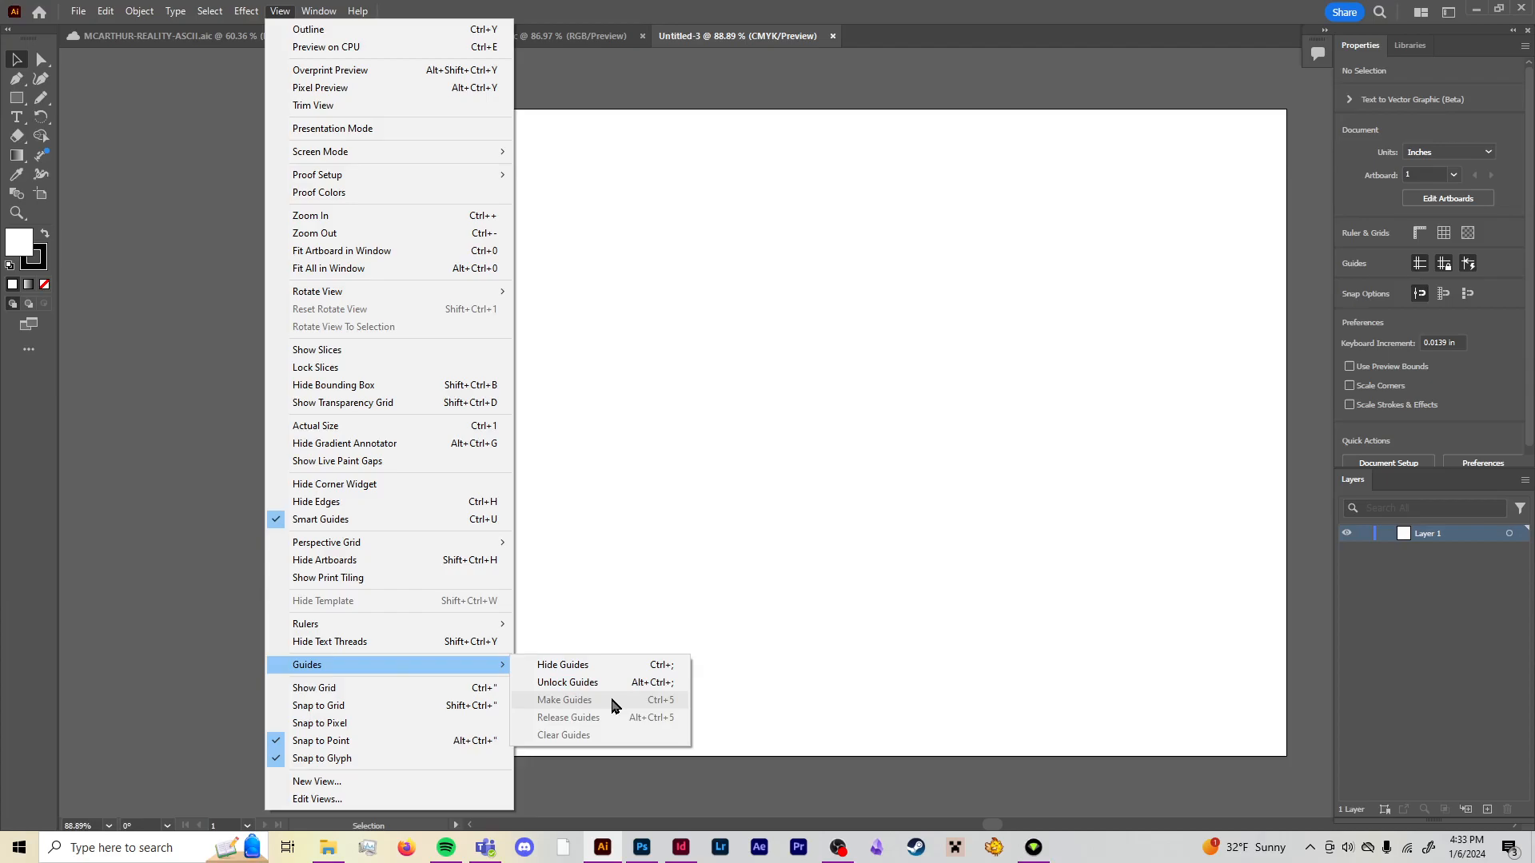
click(683, 559)
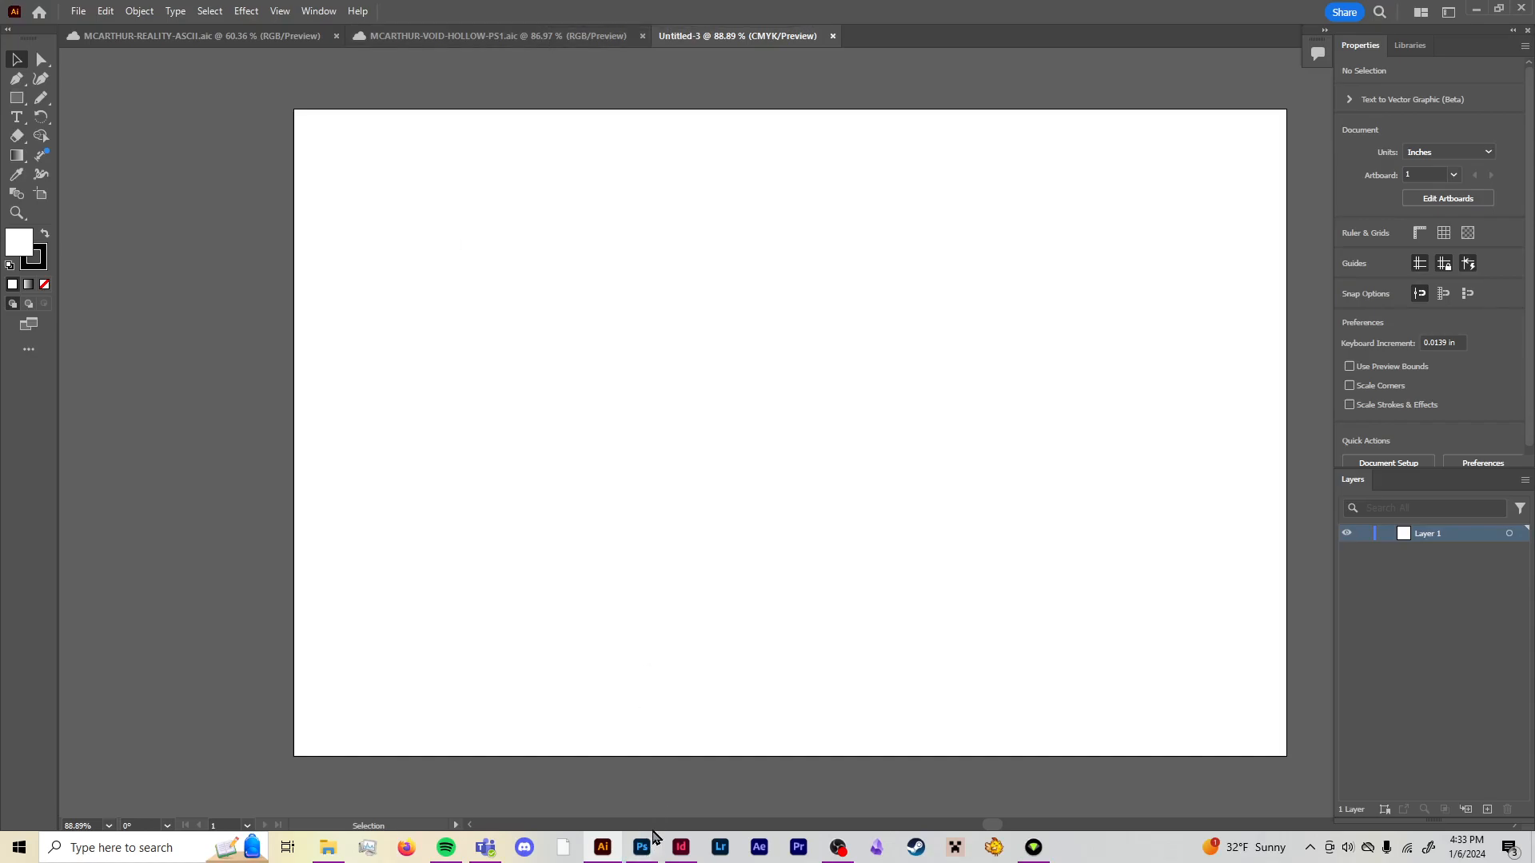
mouse_move(650, 845)
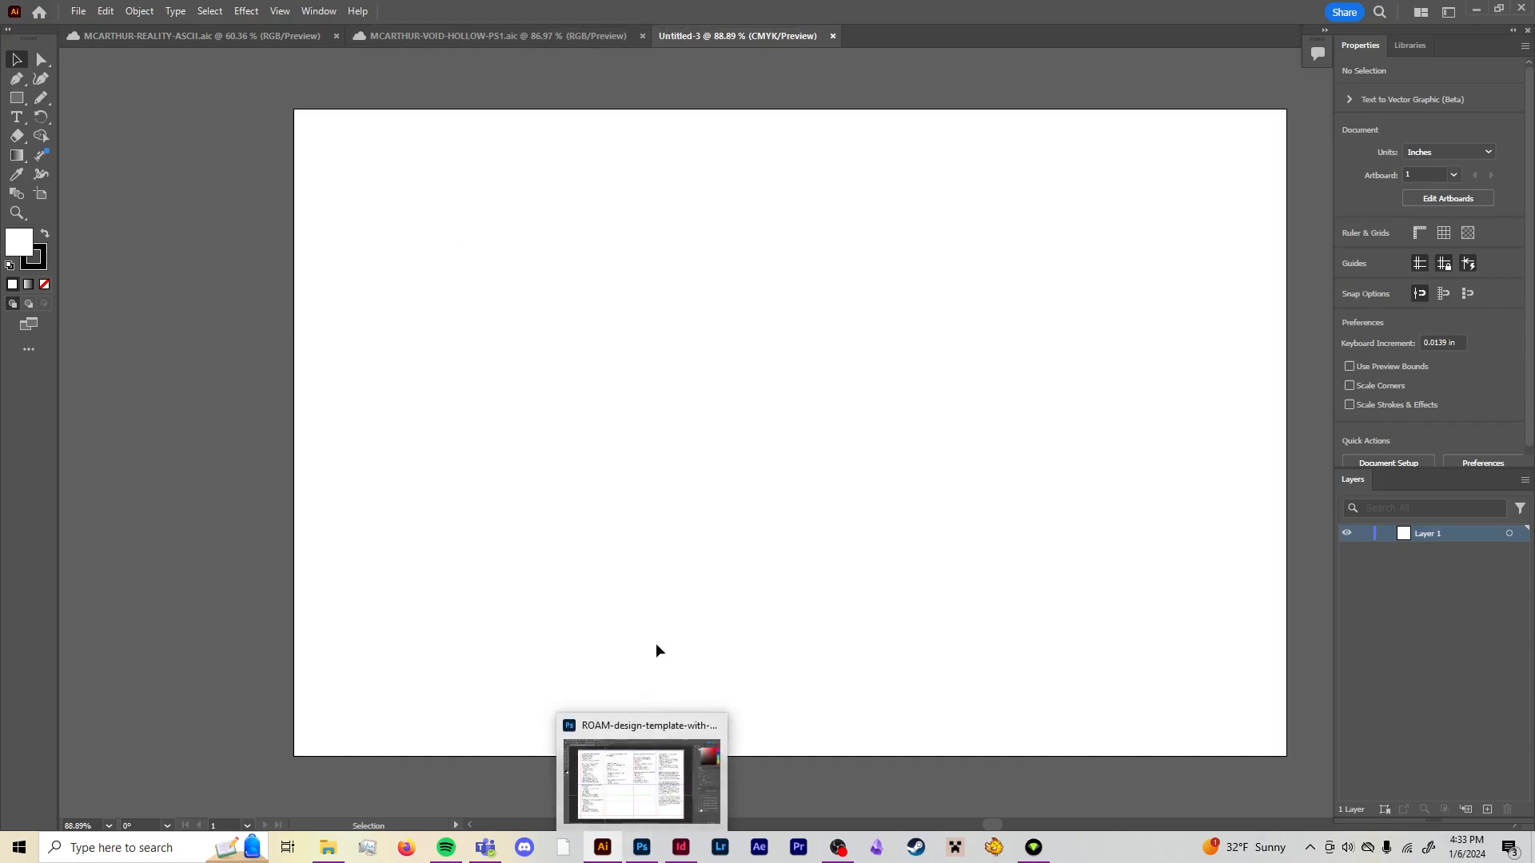
click(645, 377)
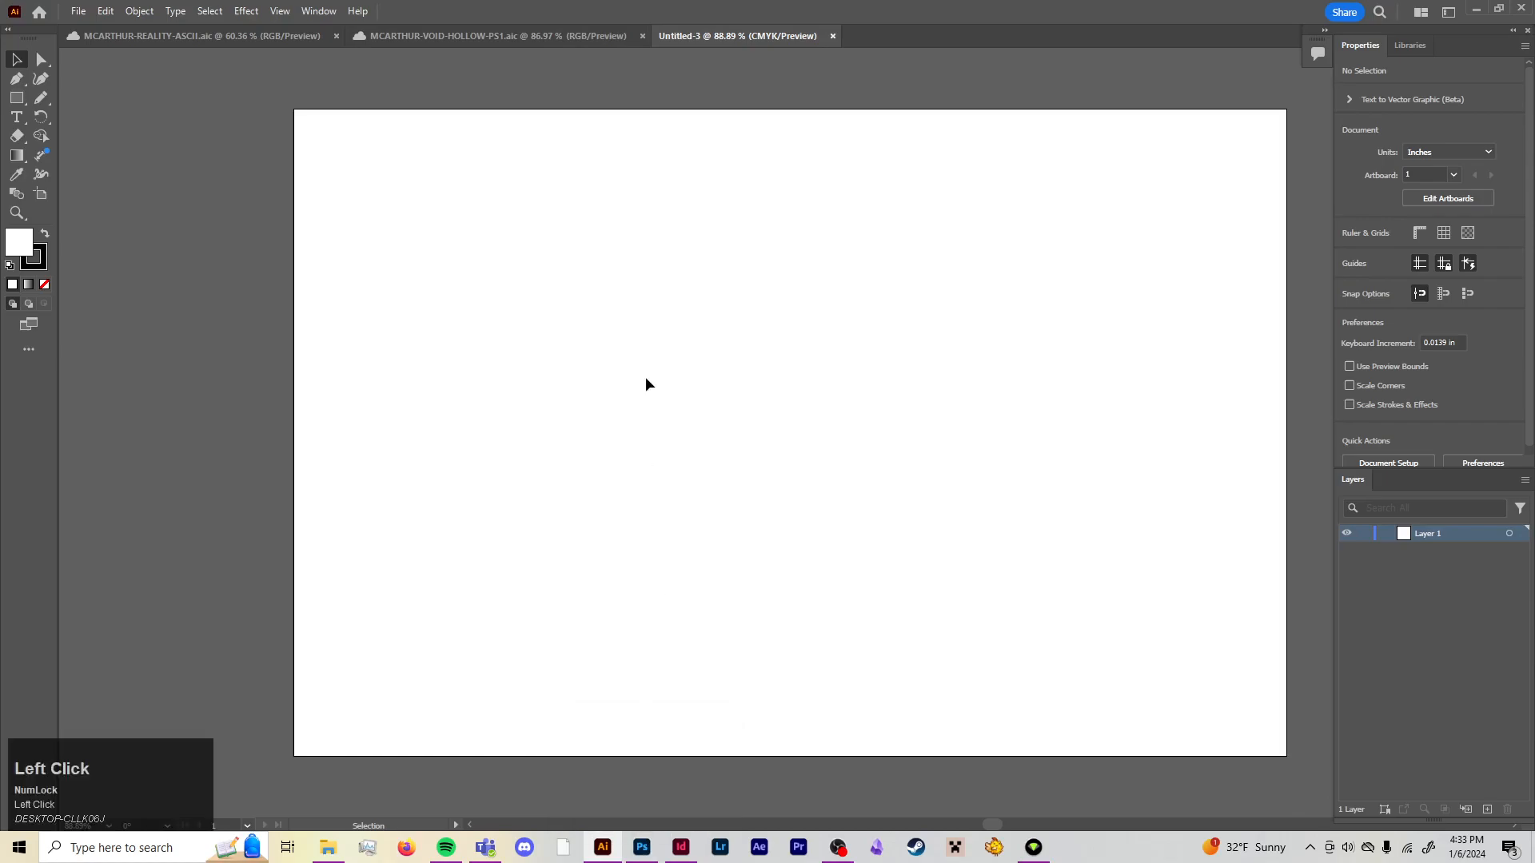
In the open VOID-HOLLOW-PS1 document, select the guide group in Layer 2 and release its guides into editable paths
click(569, 29)
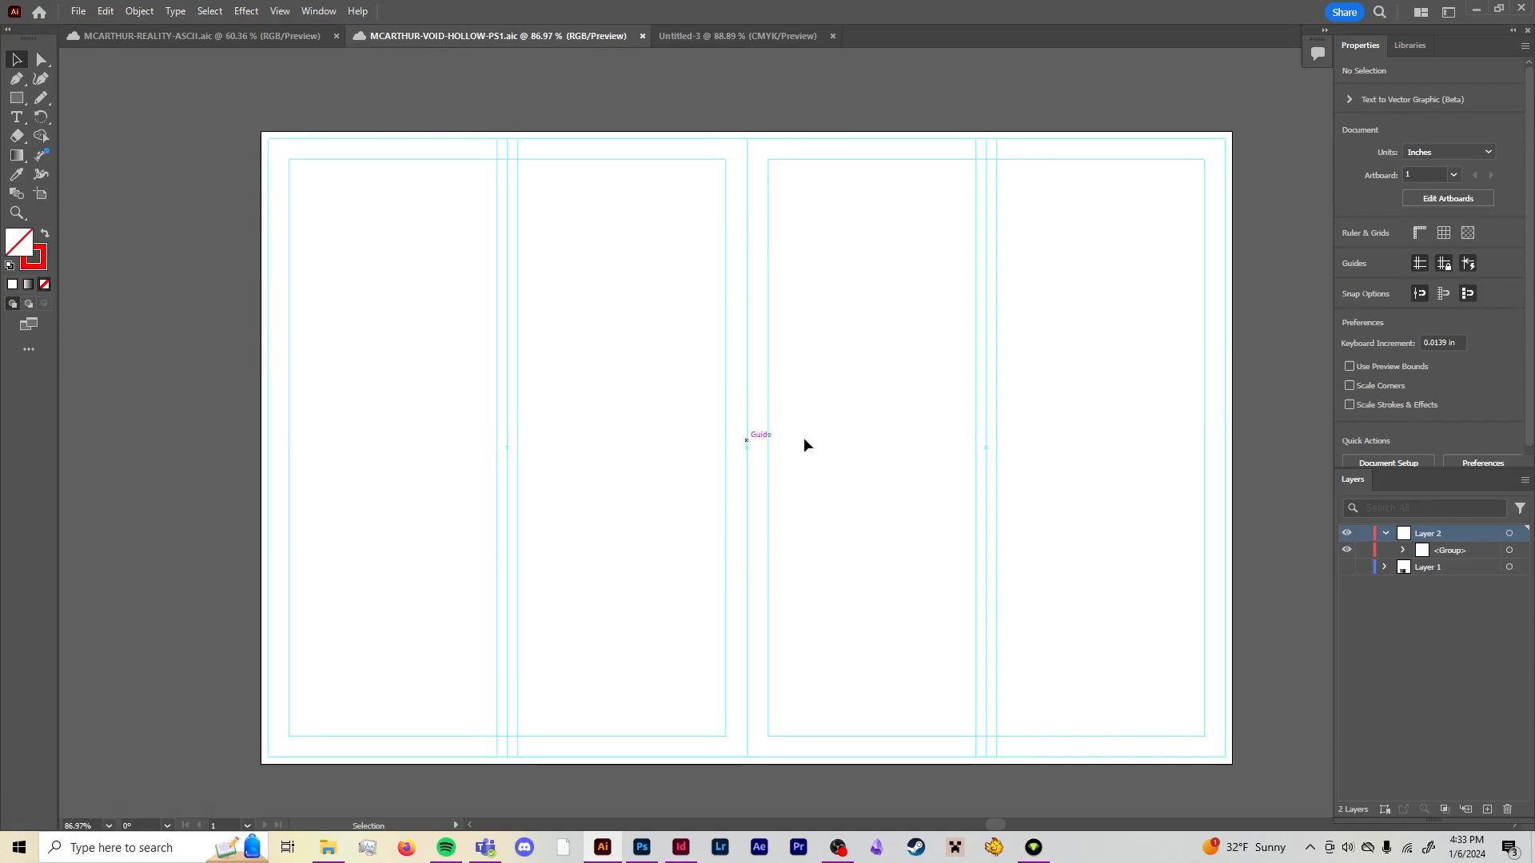
click(995, 440)
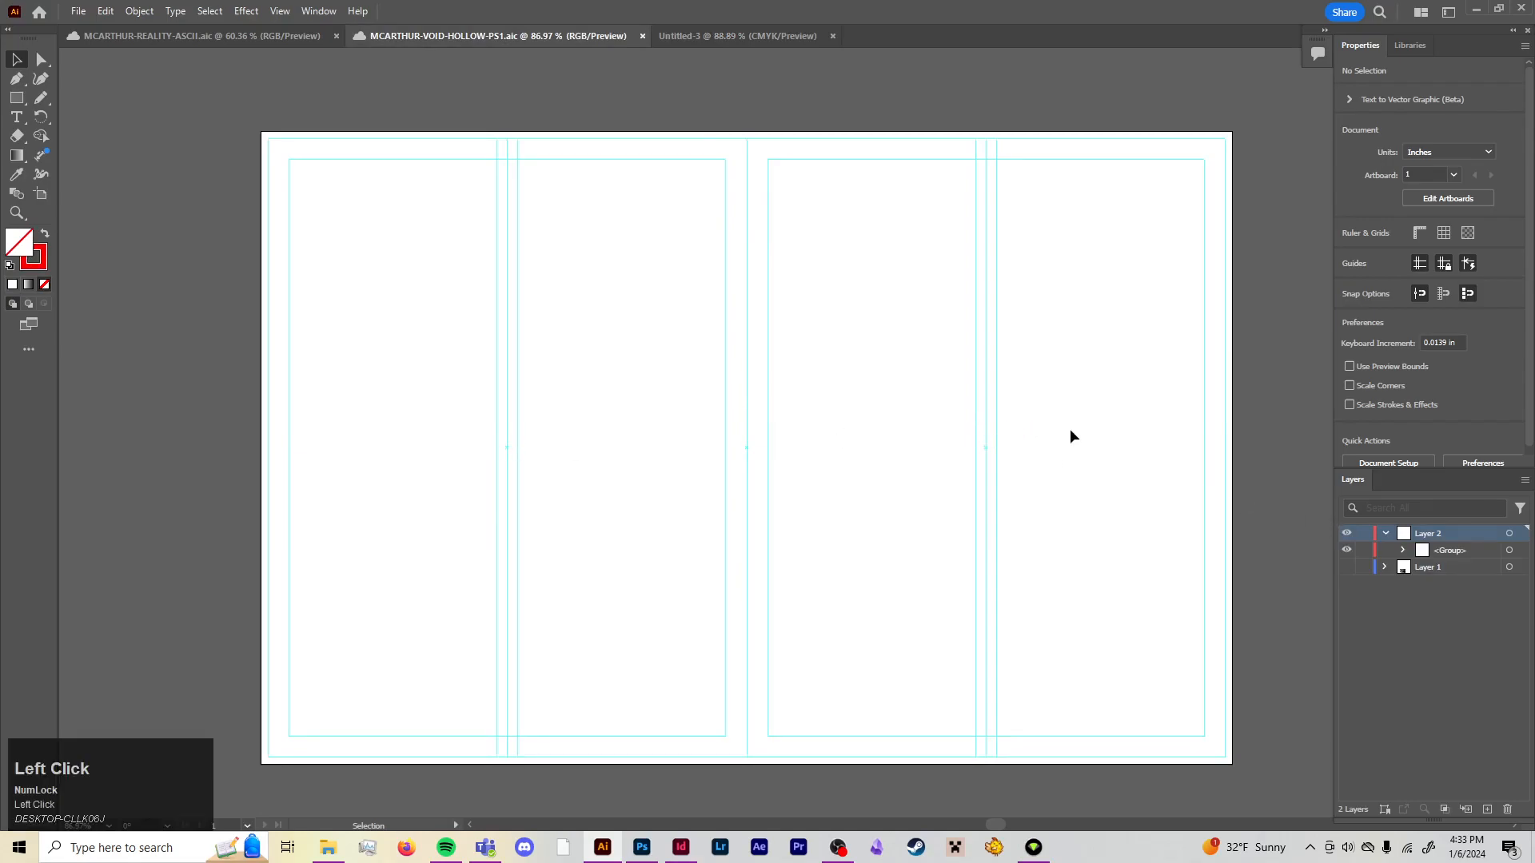
click(1509, 550)
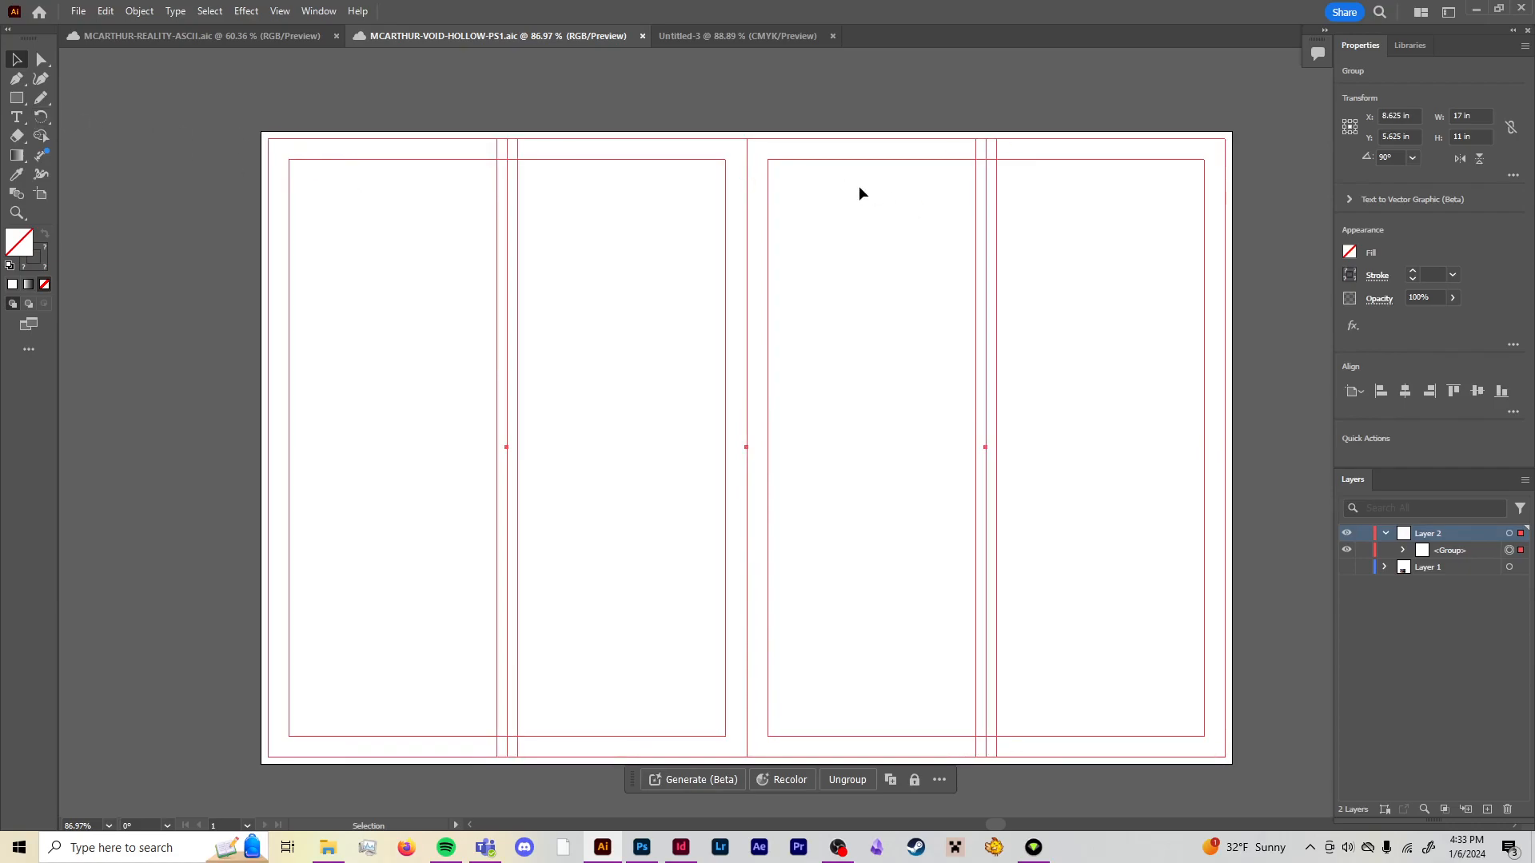
click(289, 12)
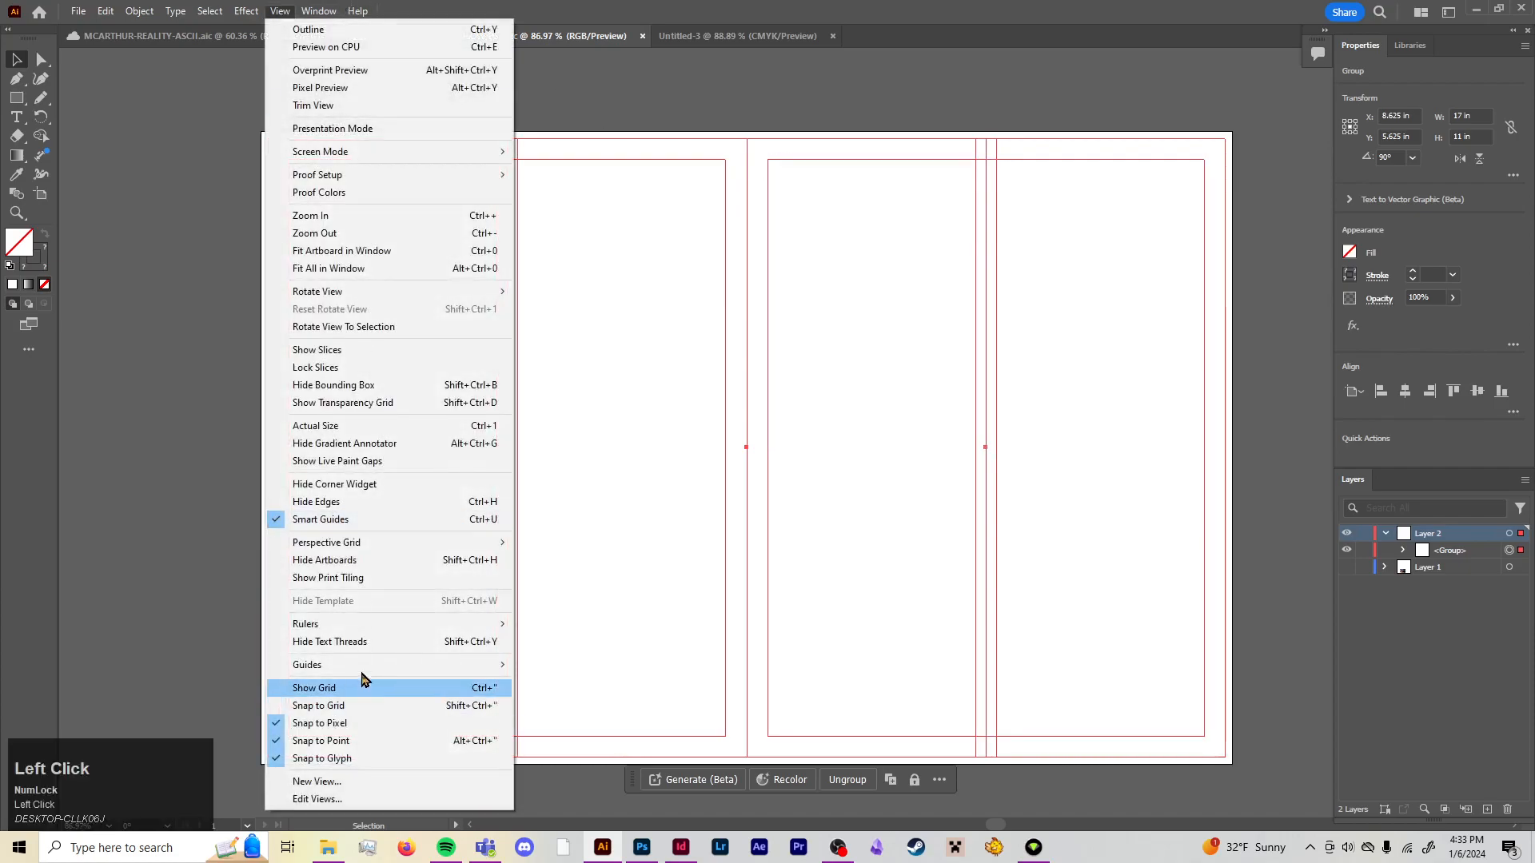
mouse_move(364, 667)
click(589, 719)
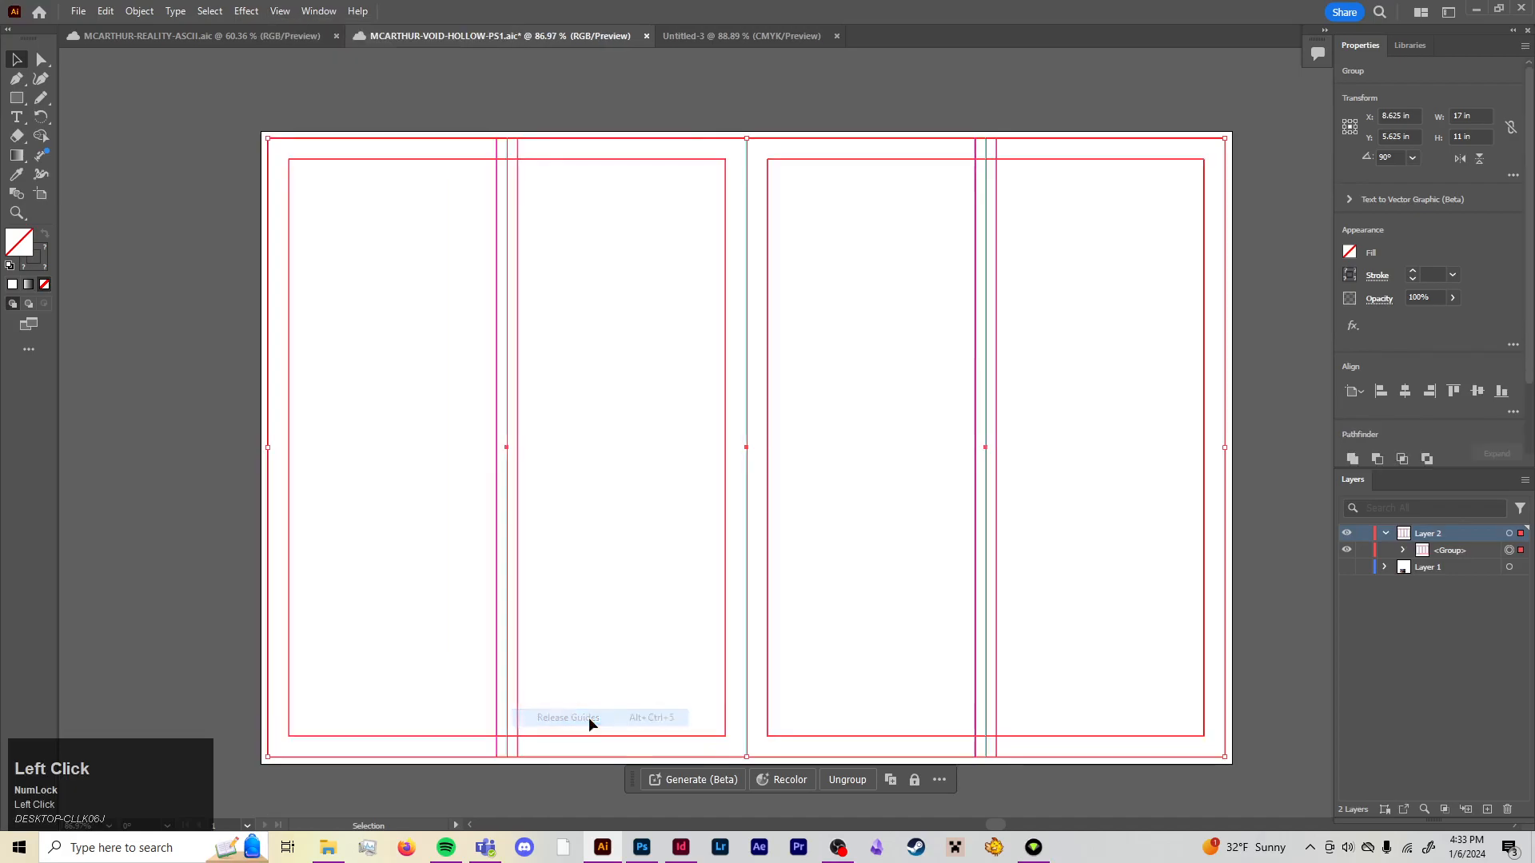
click(699, 438)
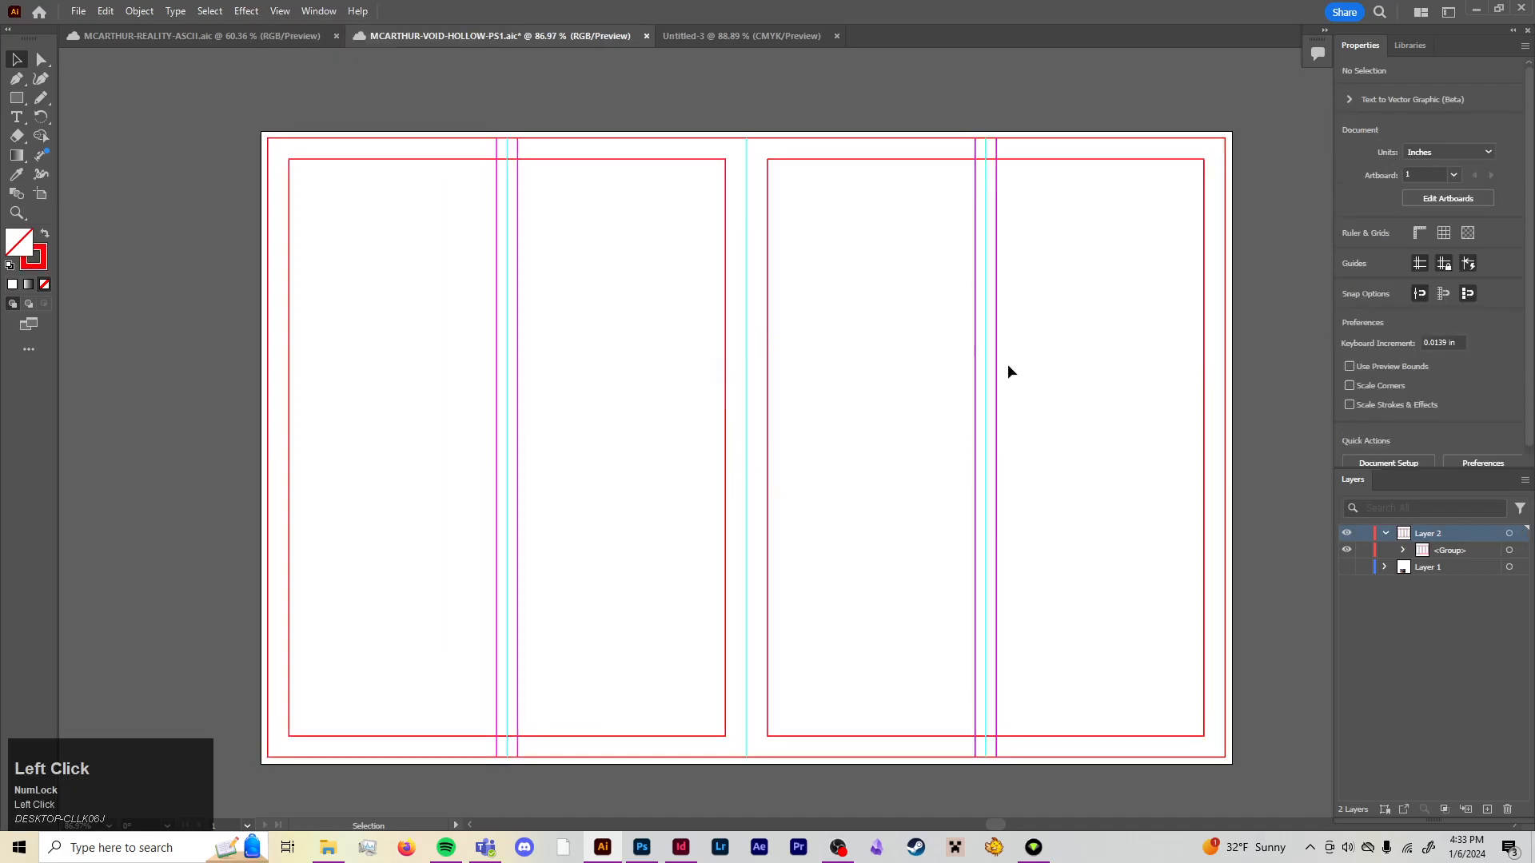
Expand the group in Layer 2 and select its vertical lines one by one to examine their positions and stroke colors
click(1404, 550)
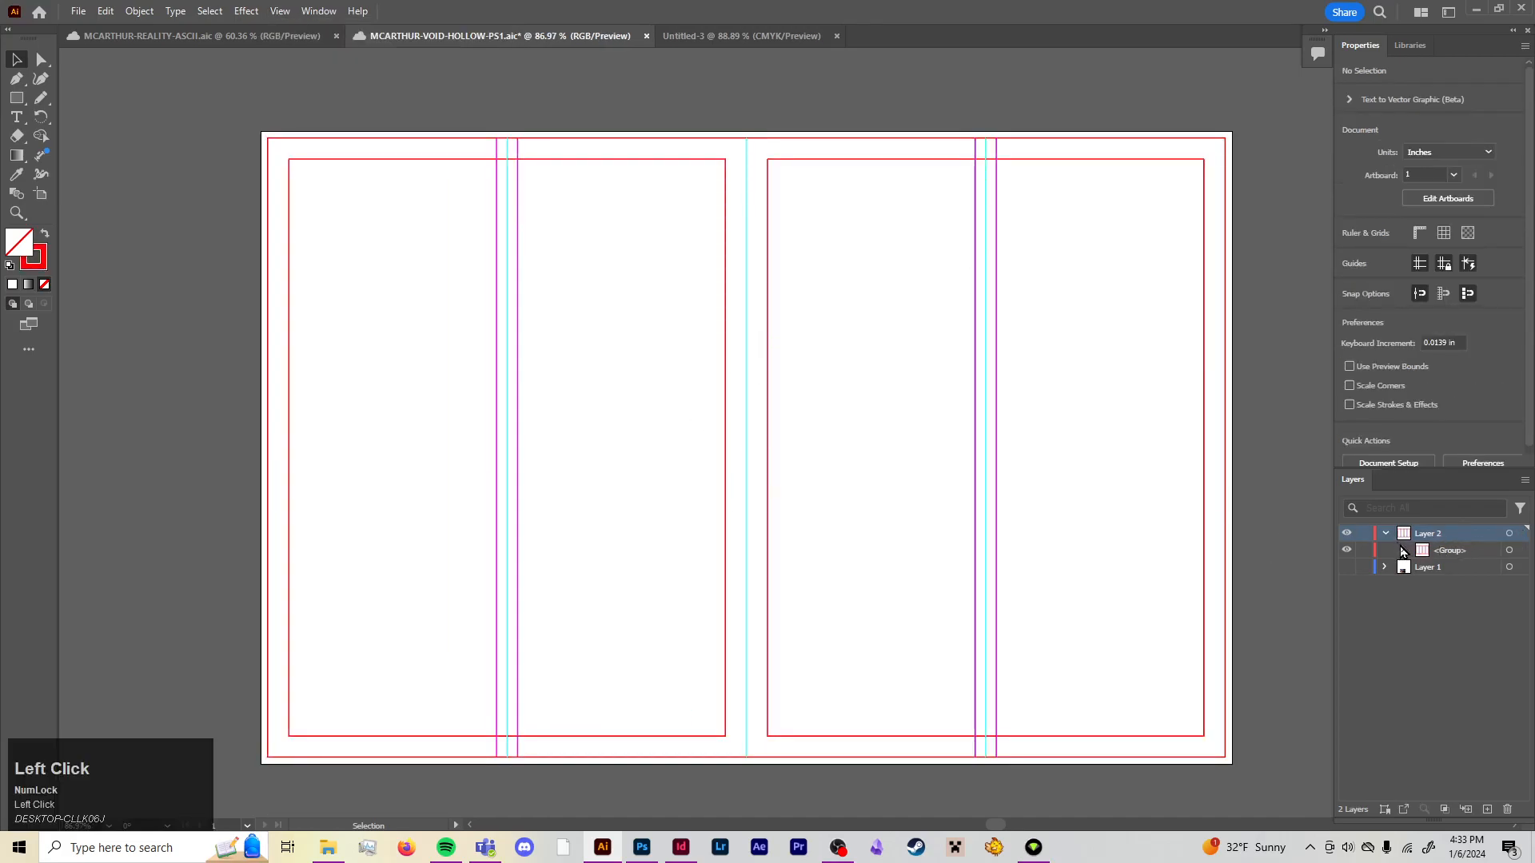
click(1509, 566)
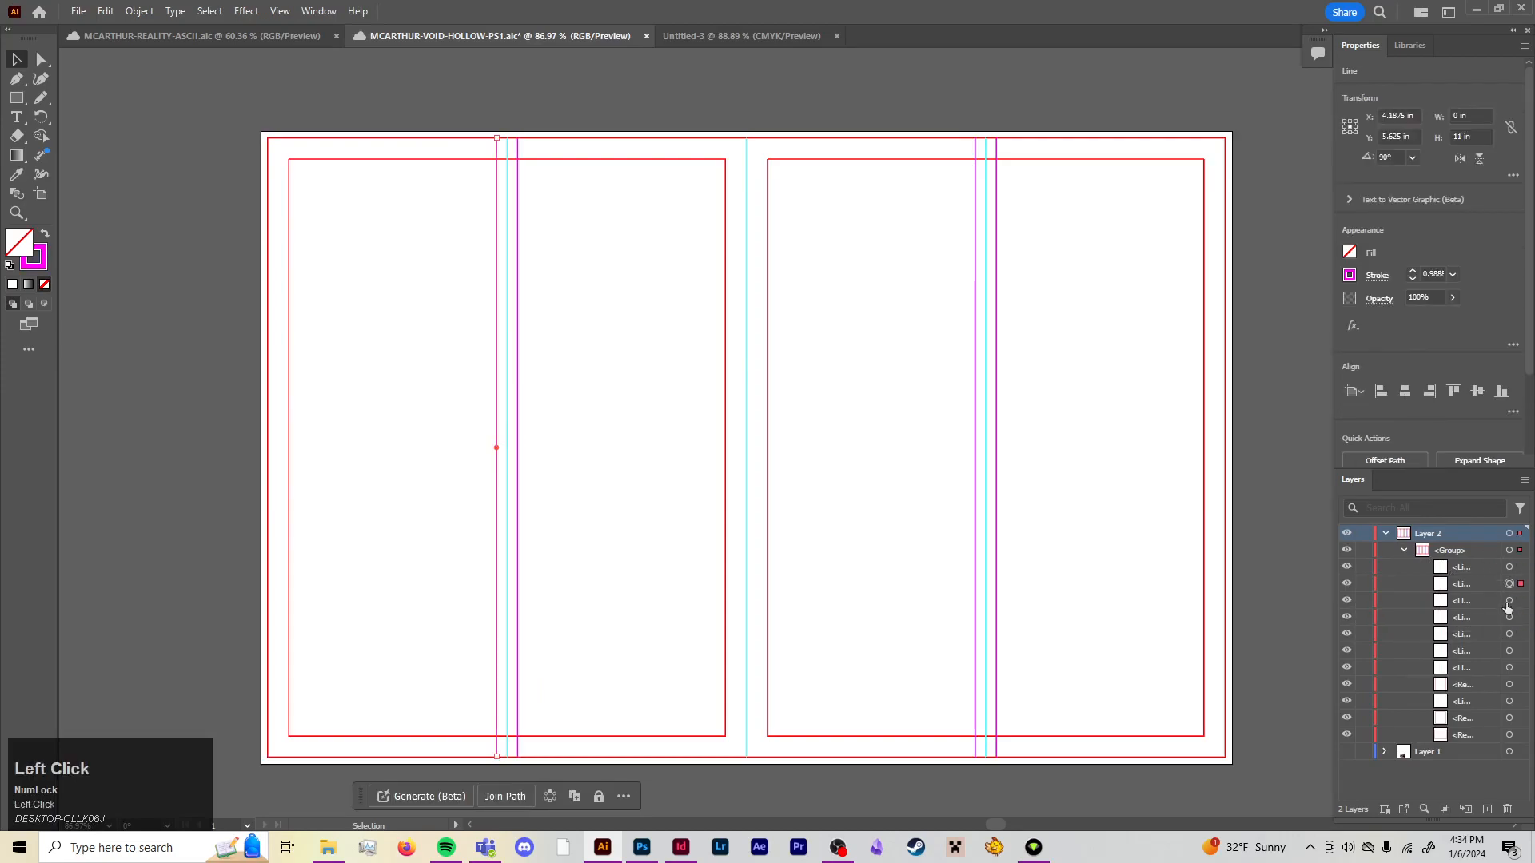
click(1509, 600)
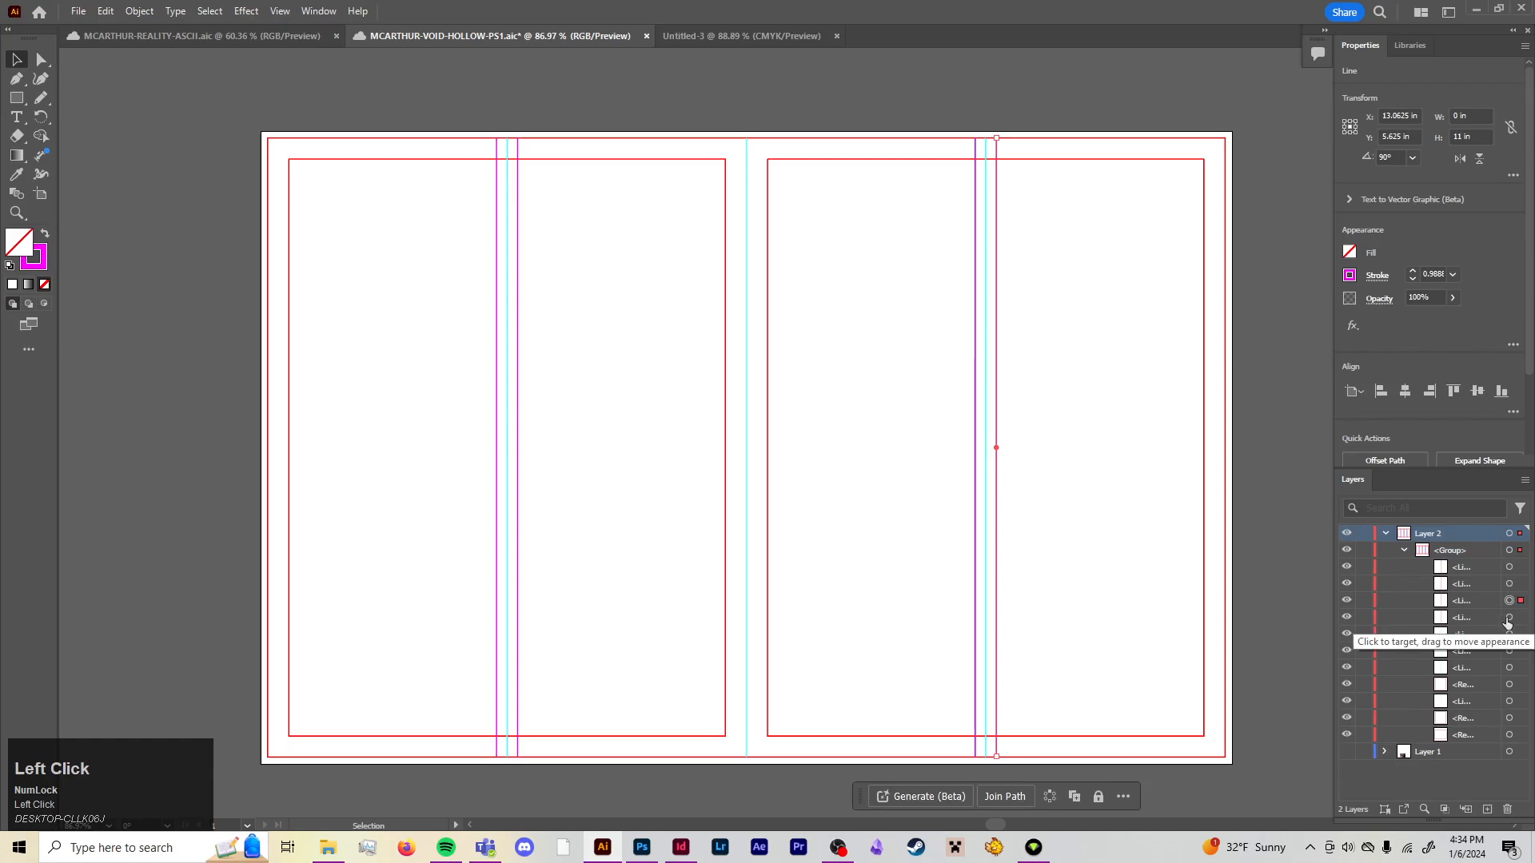
click(1509, 618)
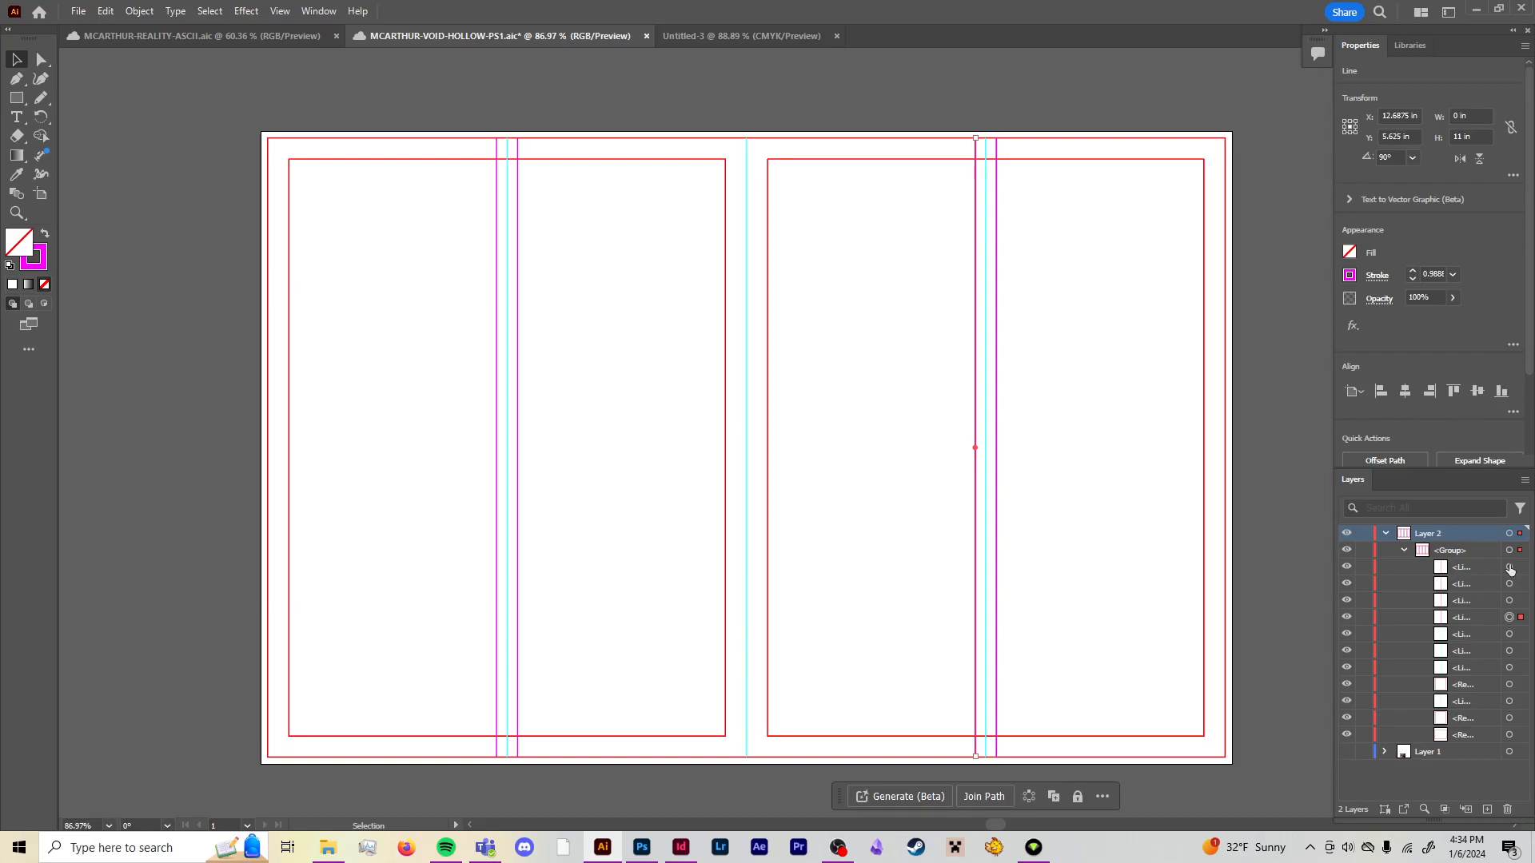
click(1509, 634)
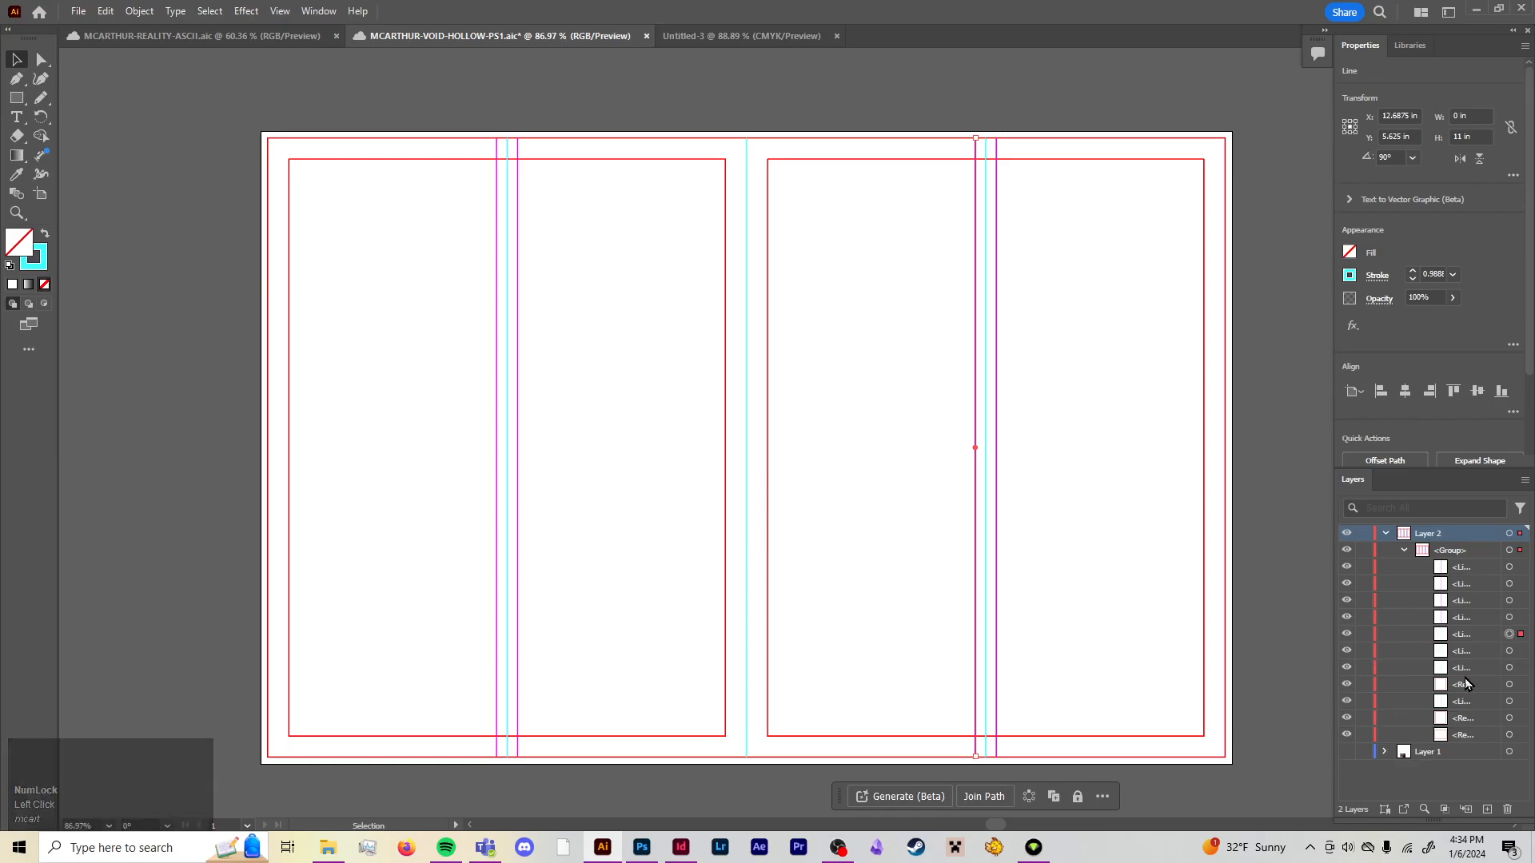
click(1508, 651)
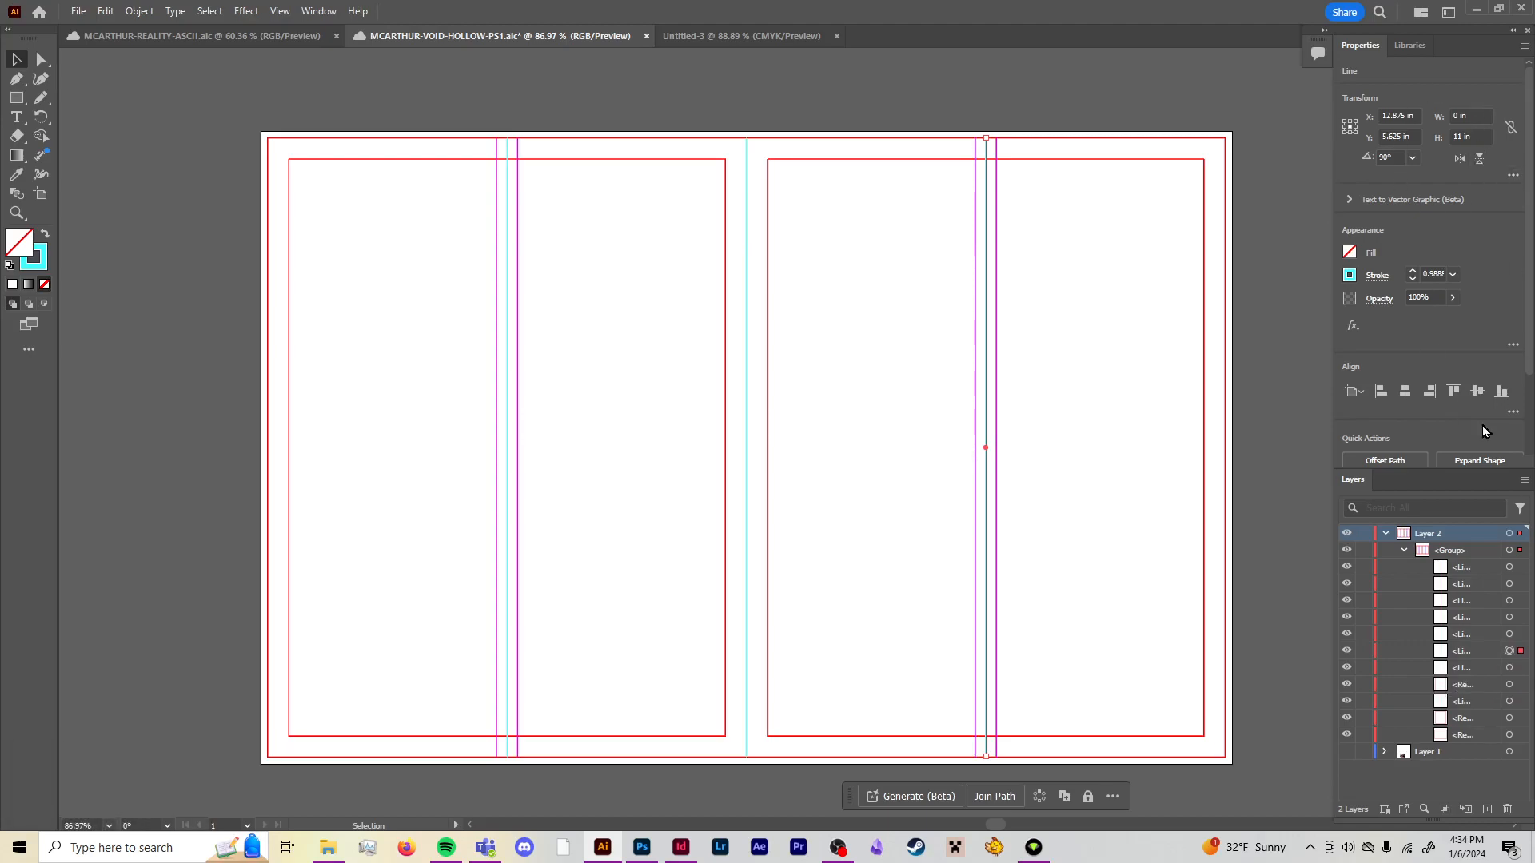
Select the group's left-page center line, spread center line and margin and trim rectangles one by one to examine their positions and sizes
click(1509, 668)
click(1509, 670)
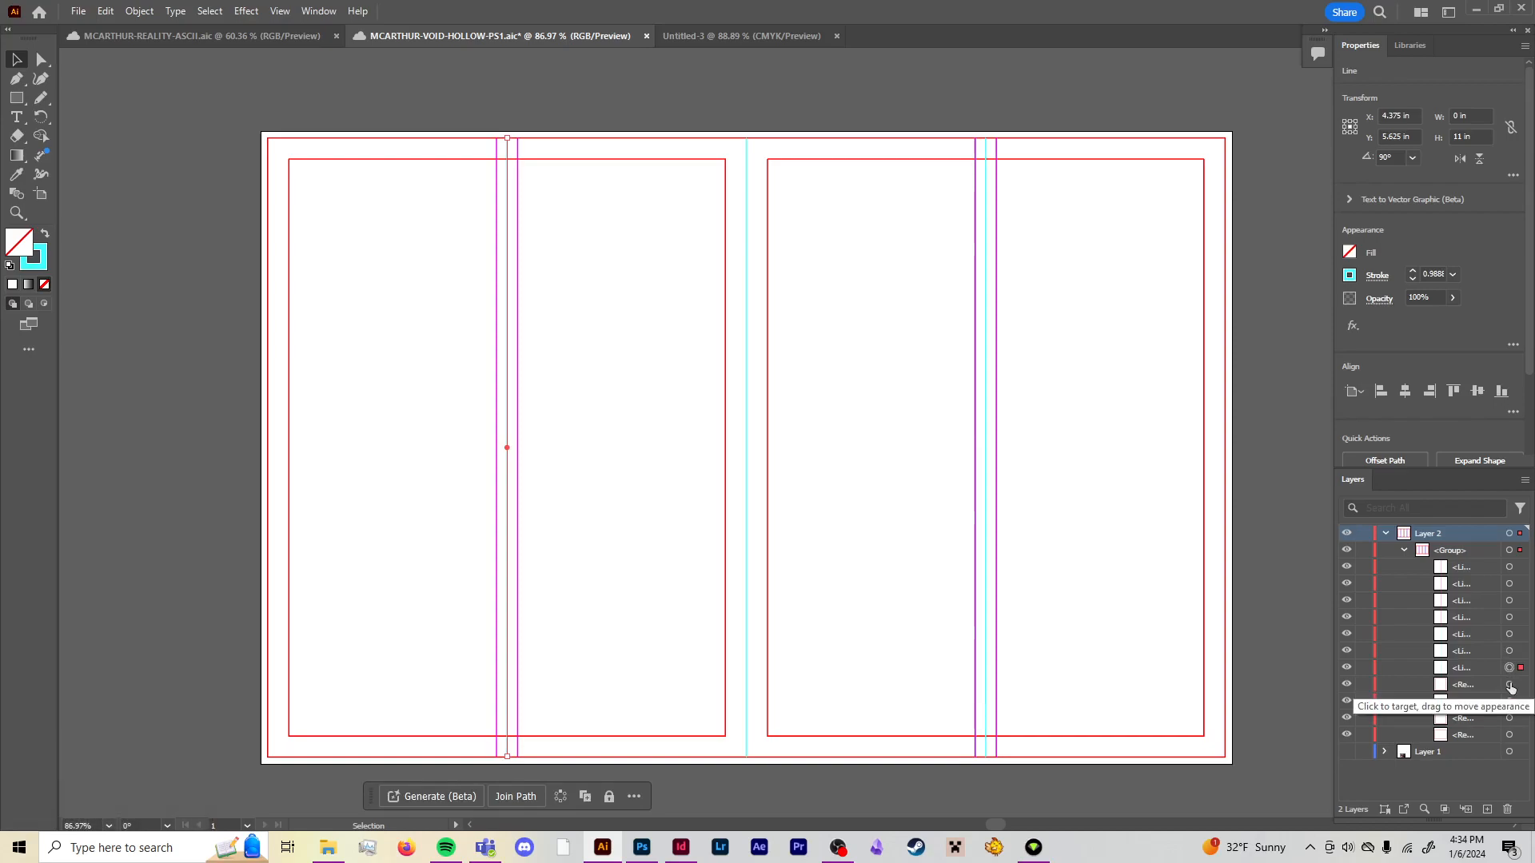
click(1509, 685)
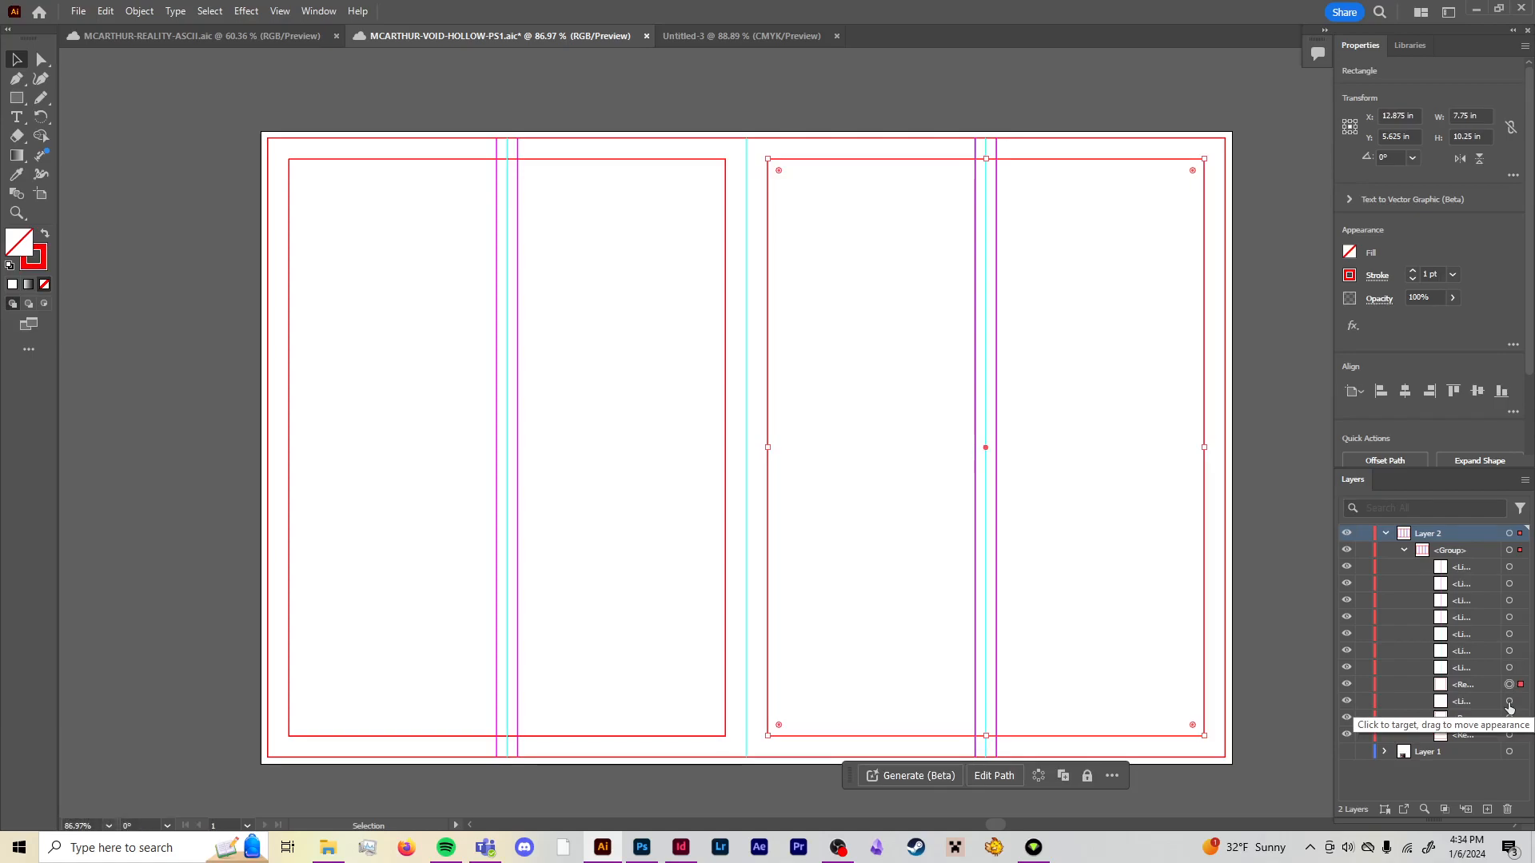
click(1509, 703)
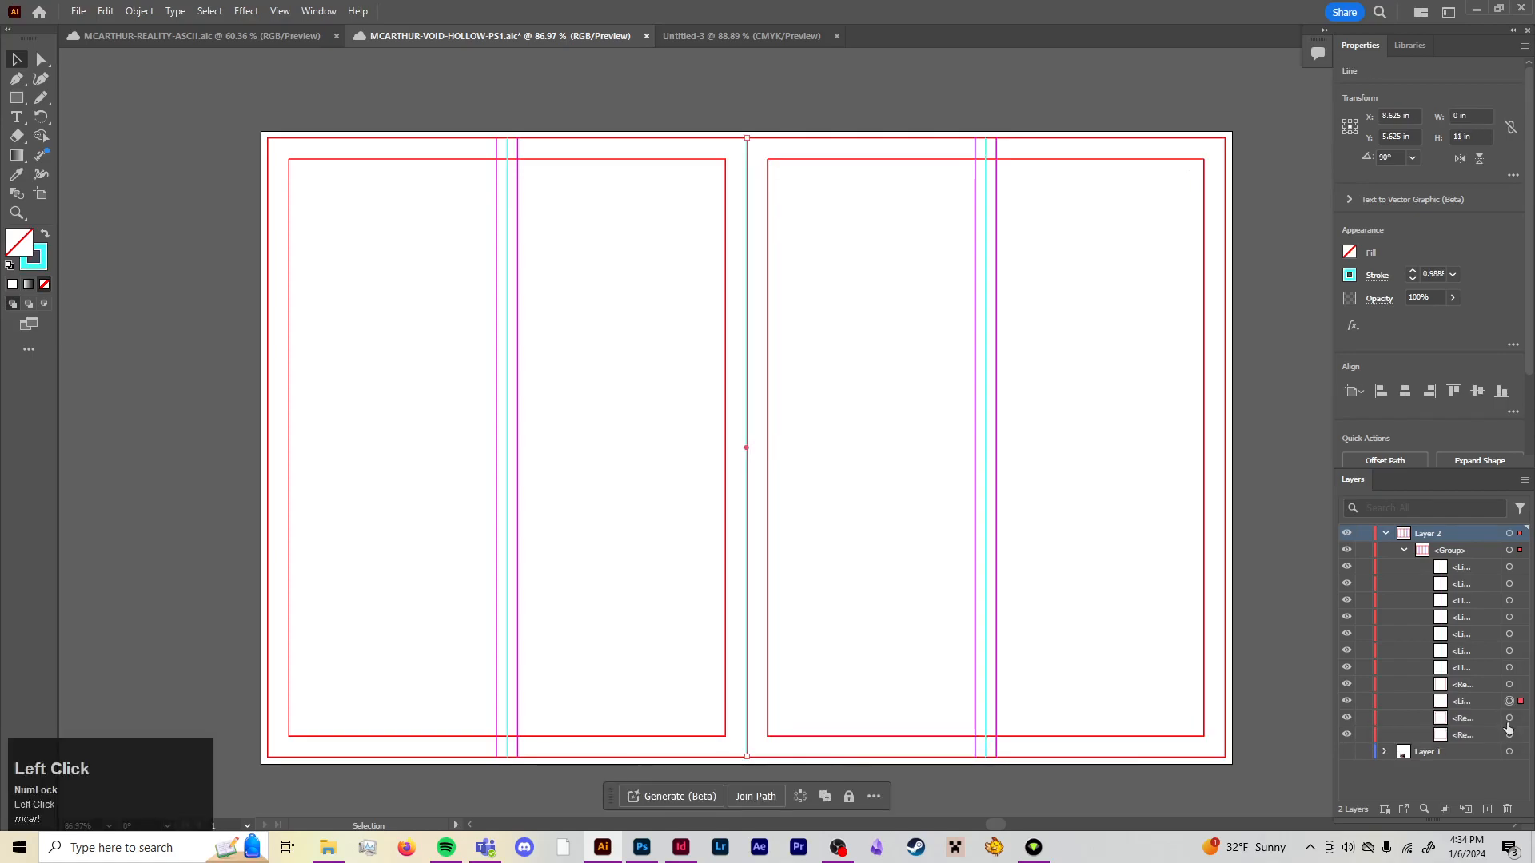
click(1509, 719)
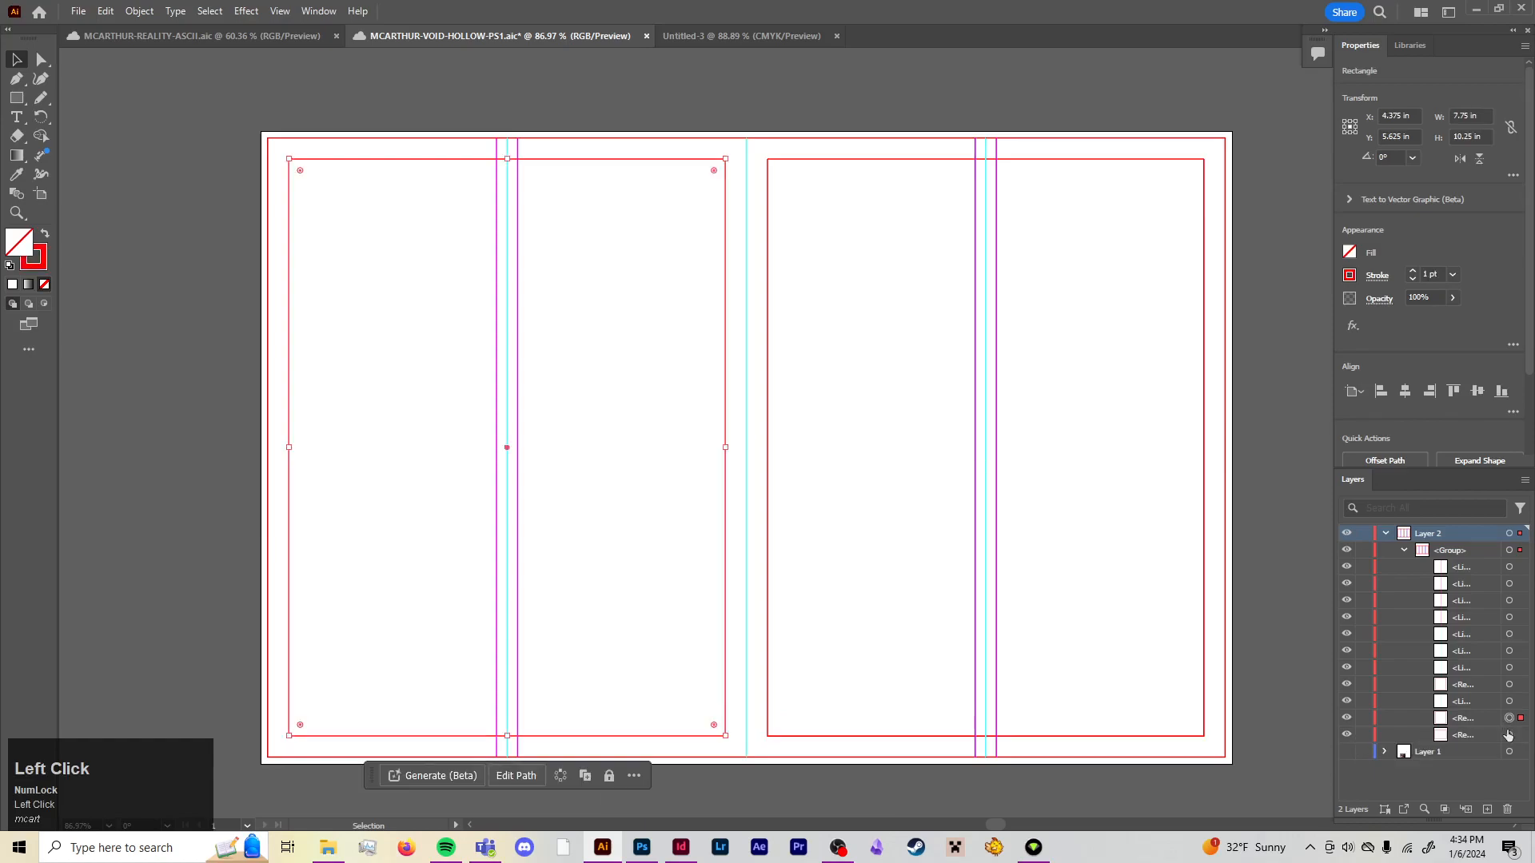
click(1509, 734)
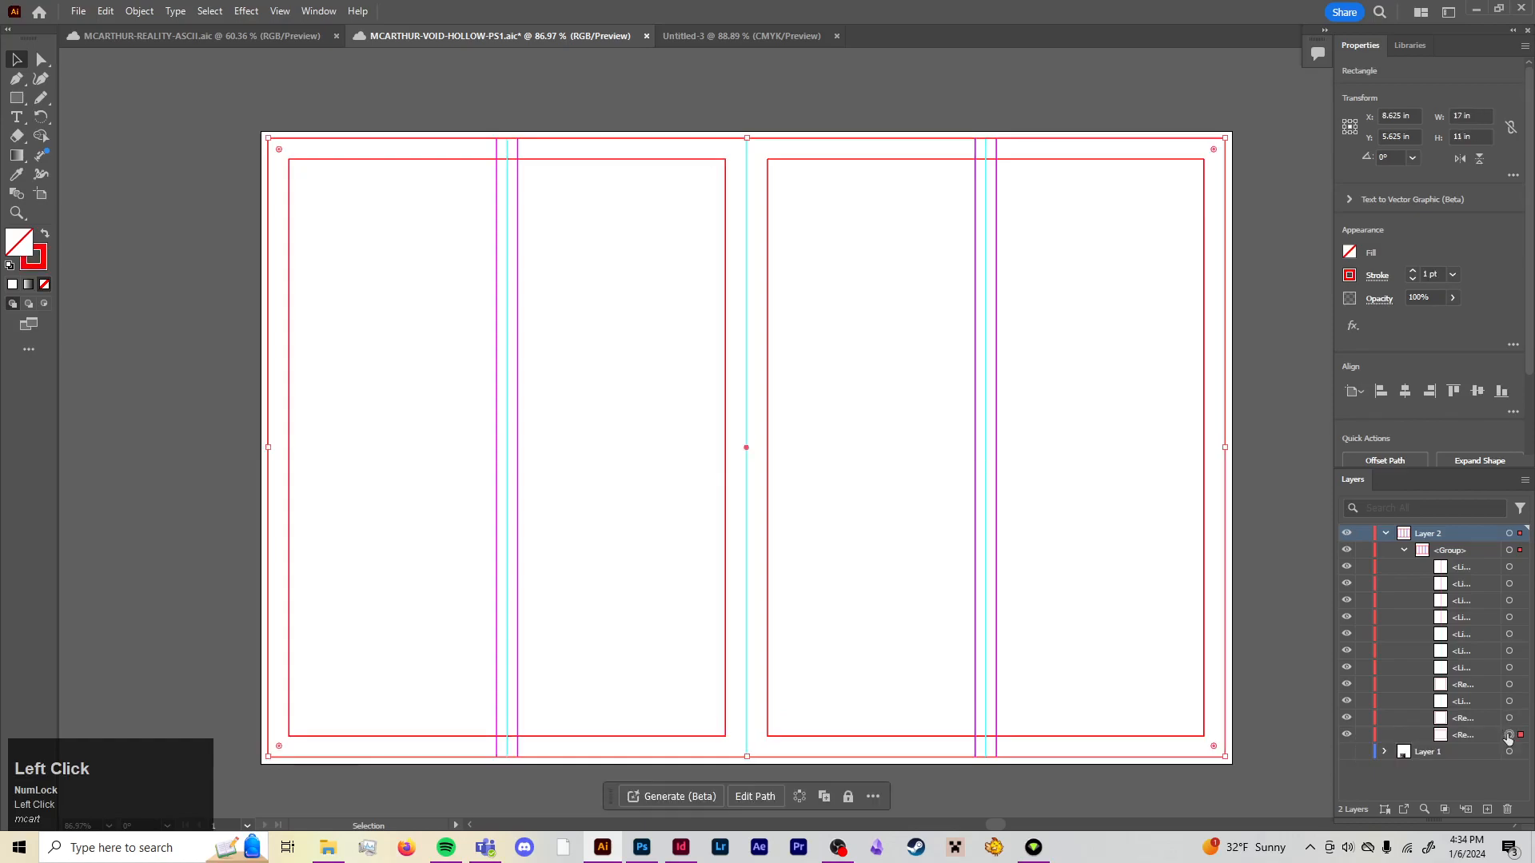
Go back through the group from the left page's margin rectangle to its first line, examining each object's position and stroke, and deselect
click(1509, 719)
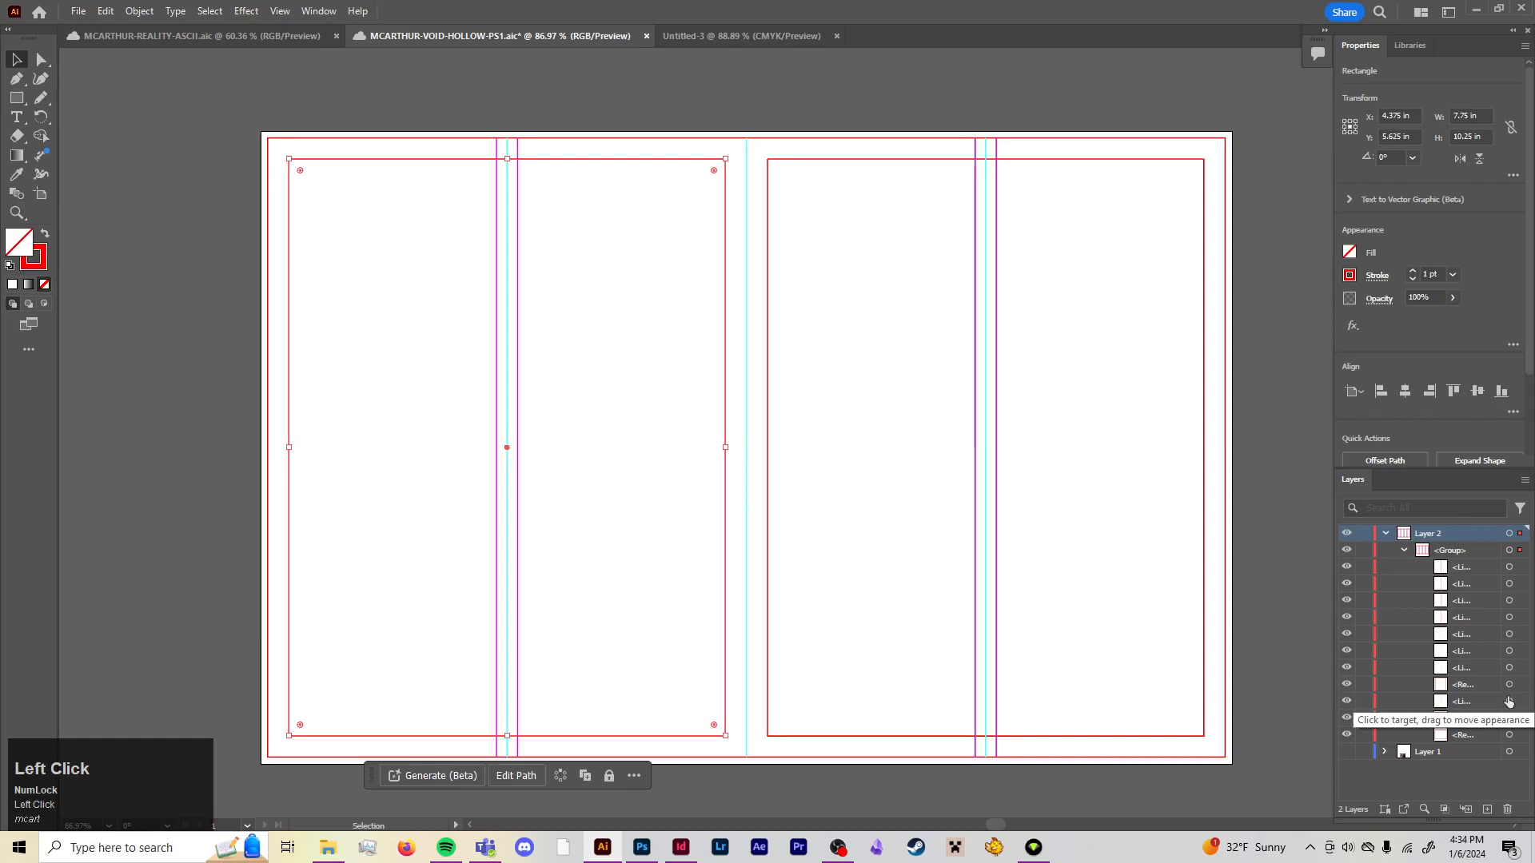
click(1509, 702)
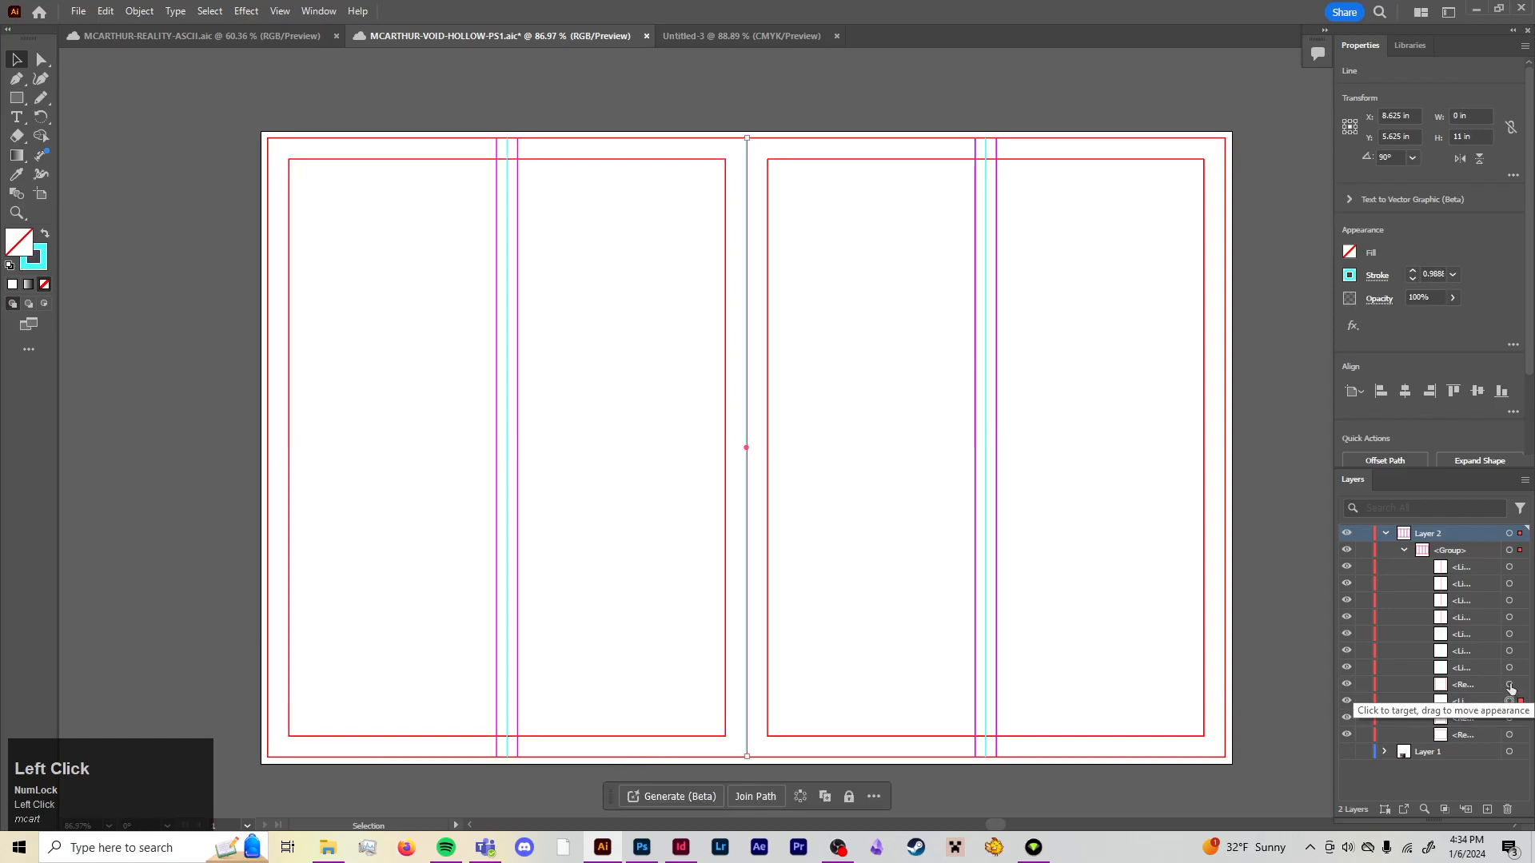
click(1509, 685)
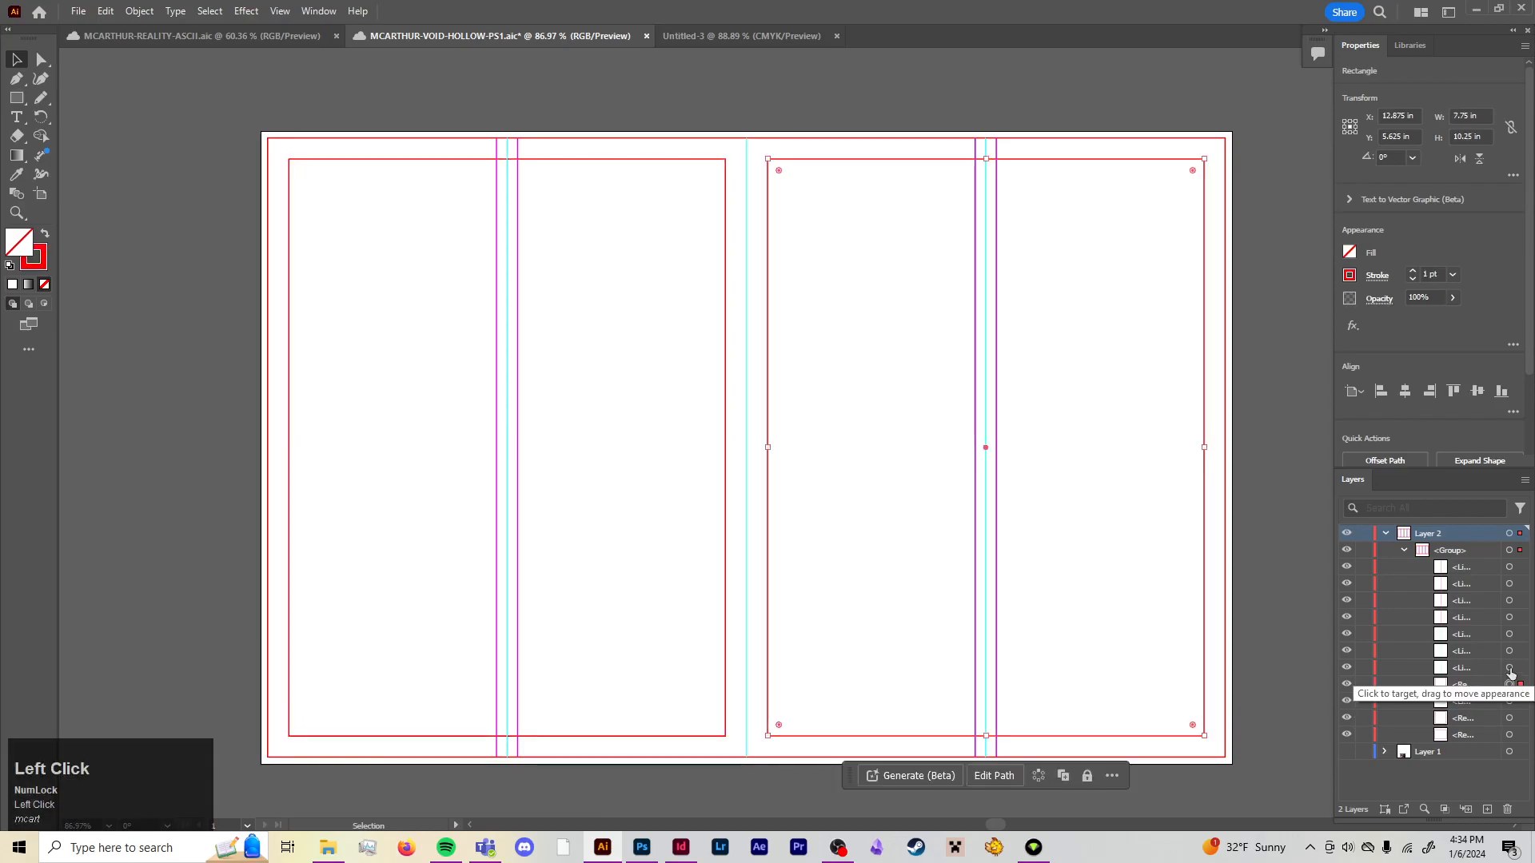
click(1510, 669)
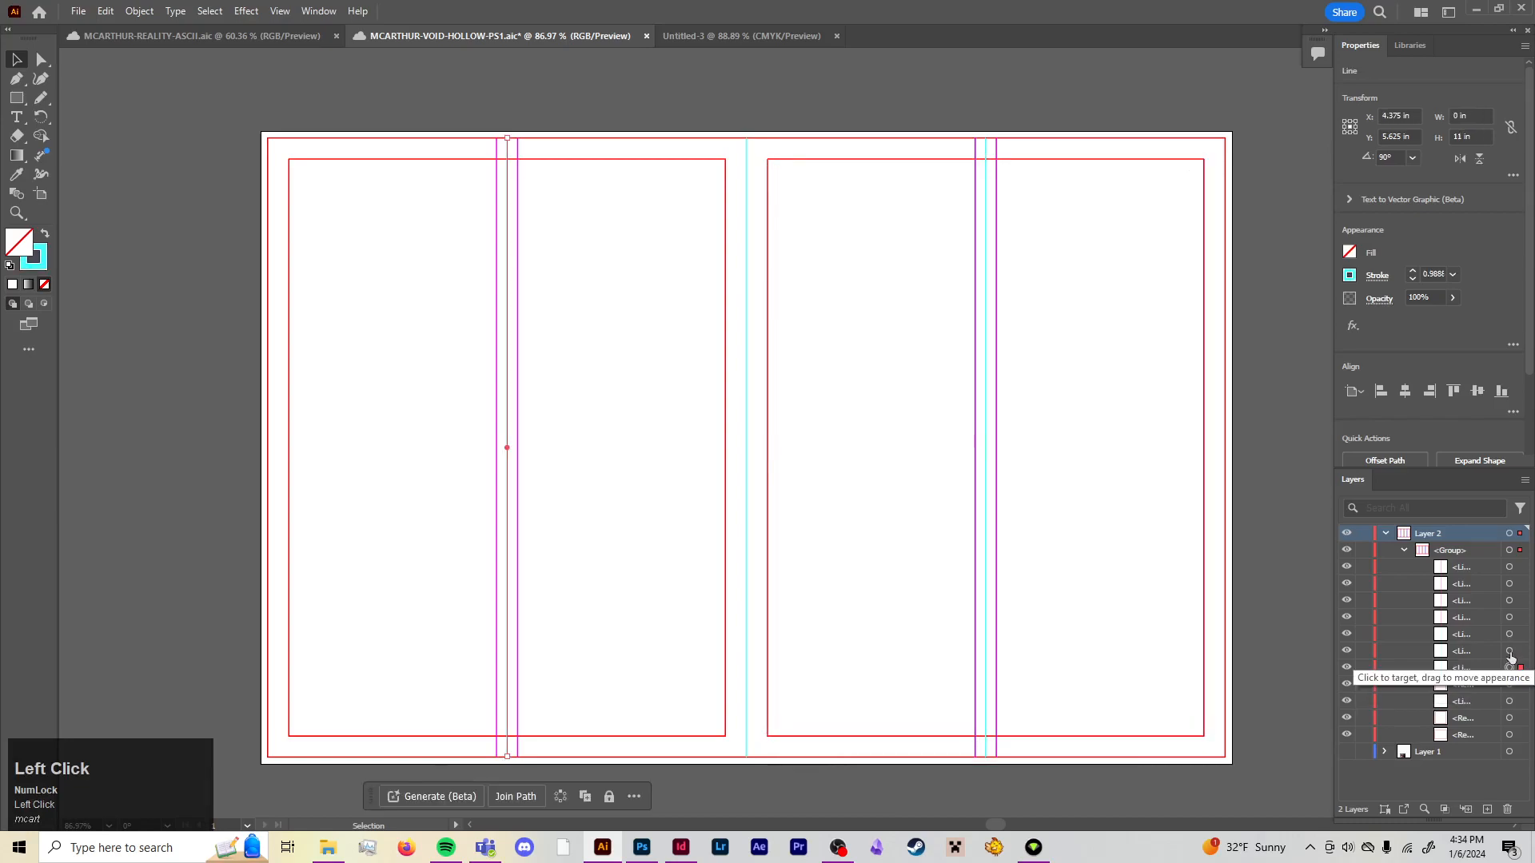
click(1509, 635)
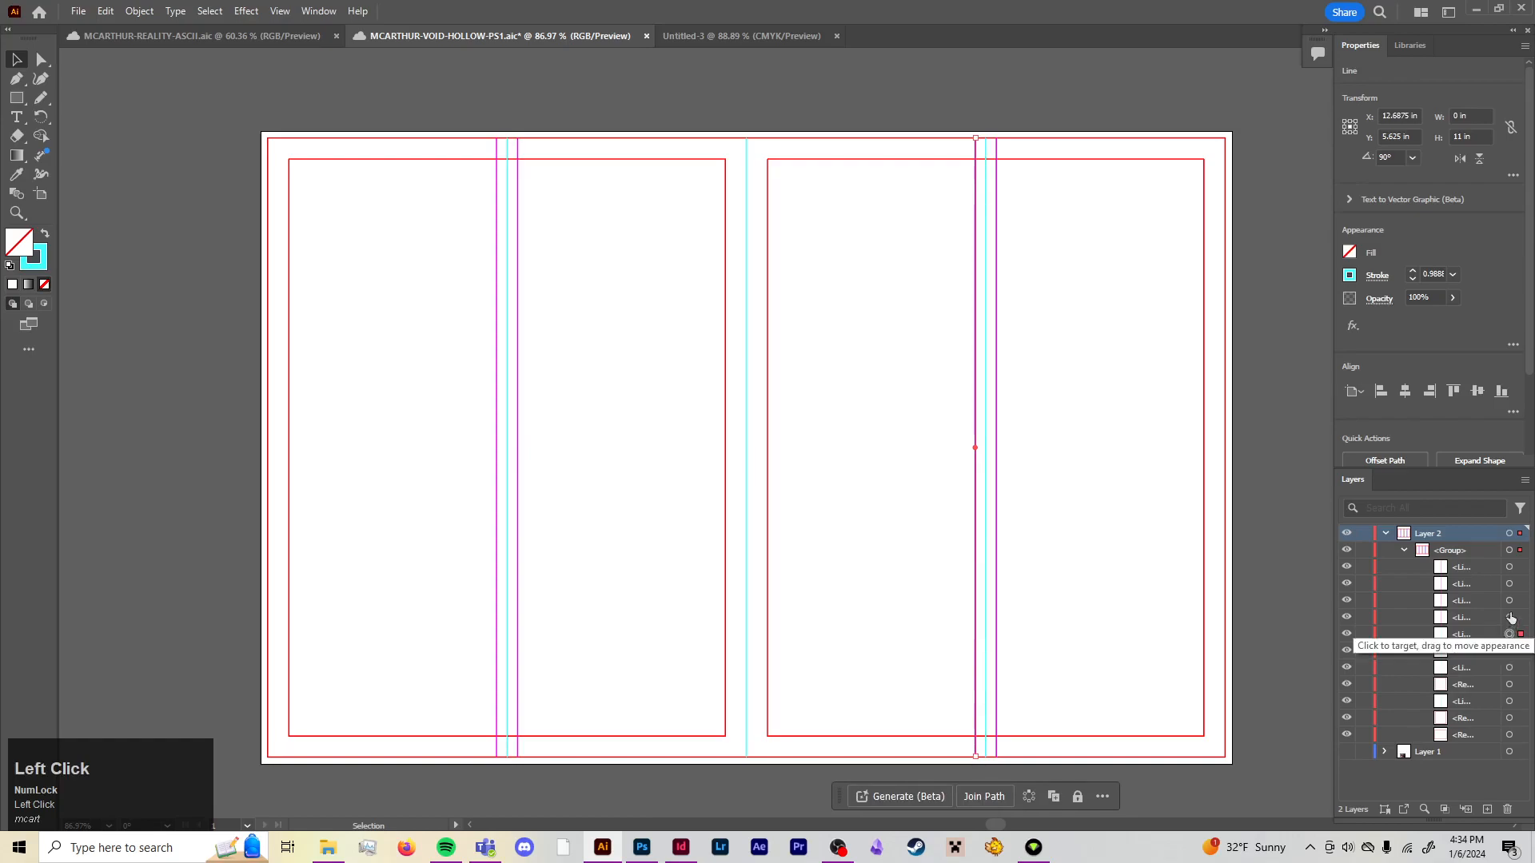
click(1511, 617)
click(1510, 600)
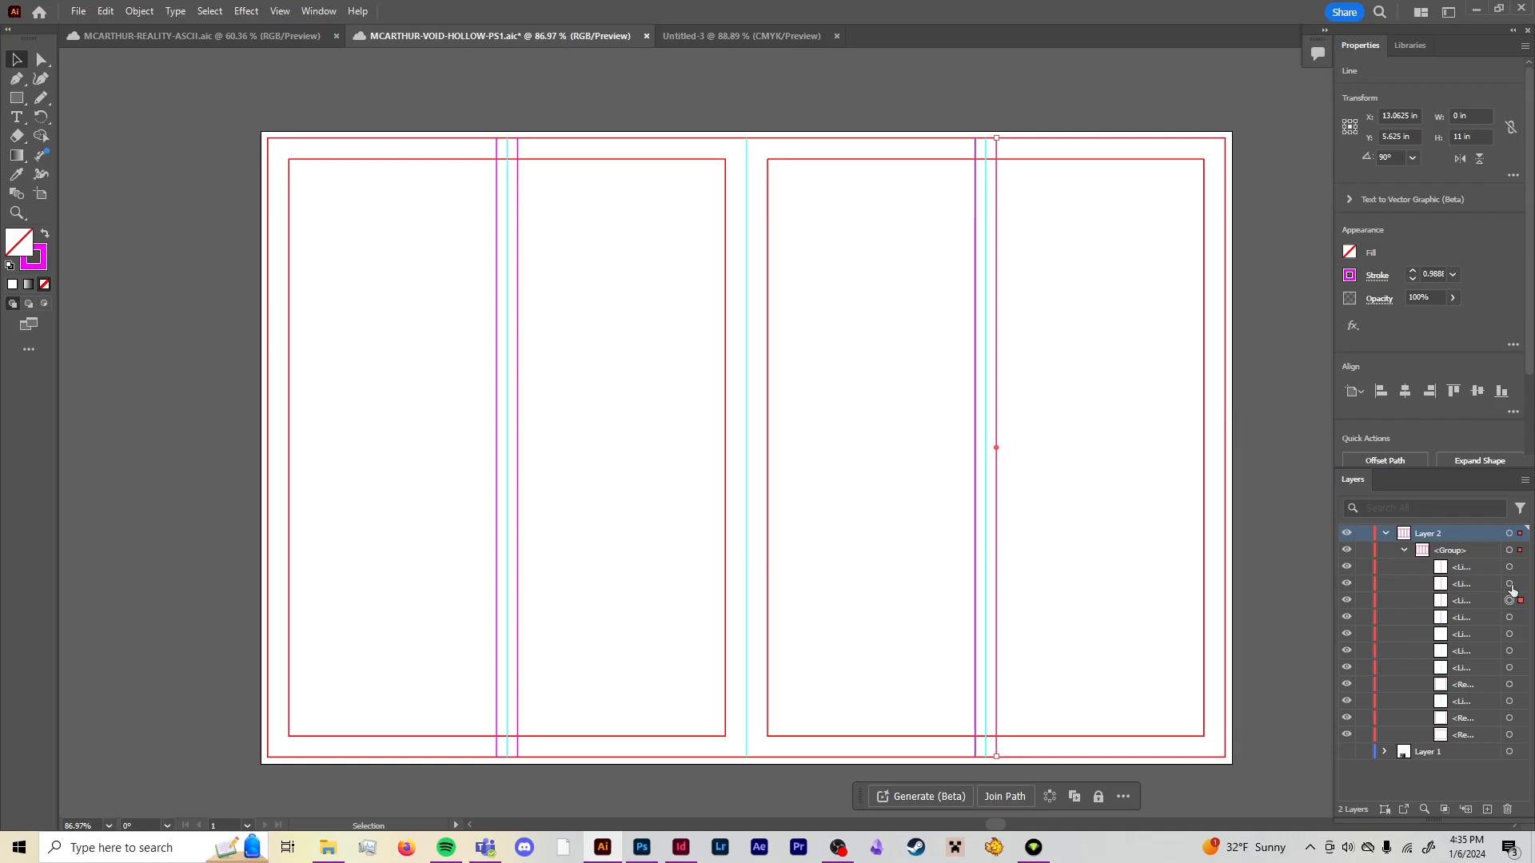
click(1510, 584)
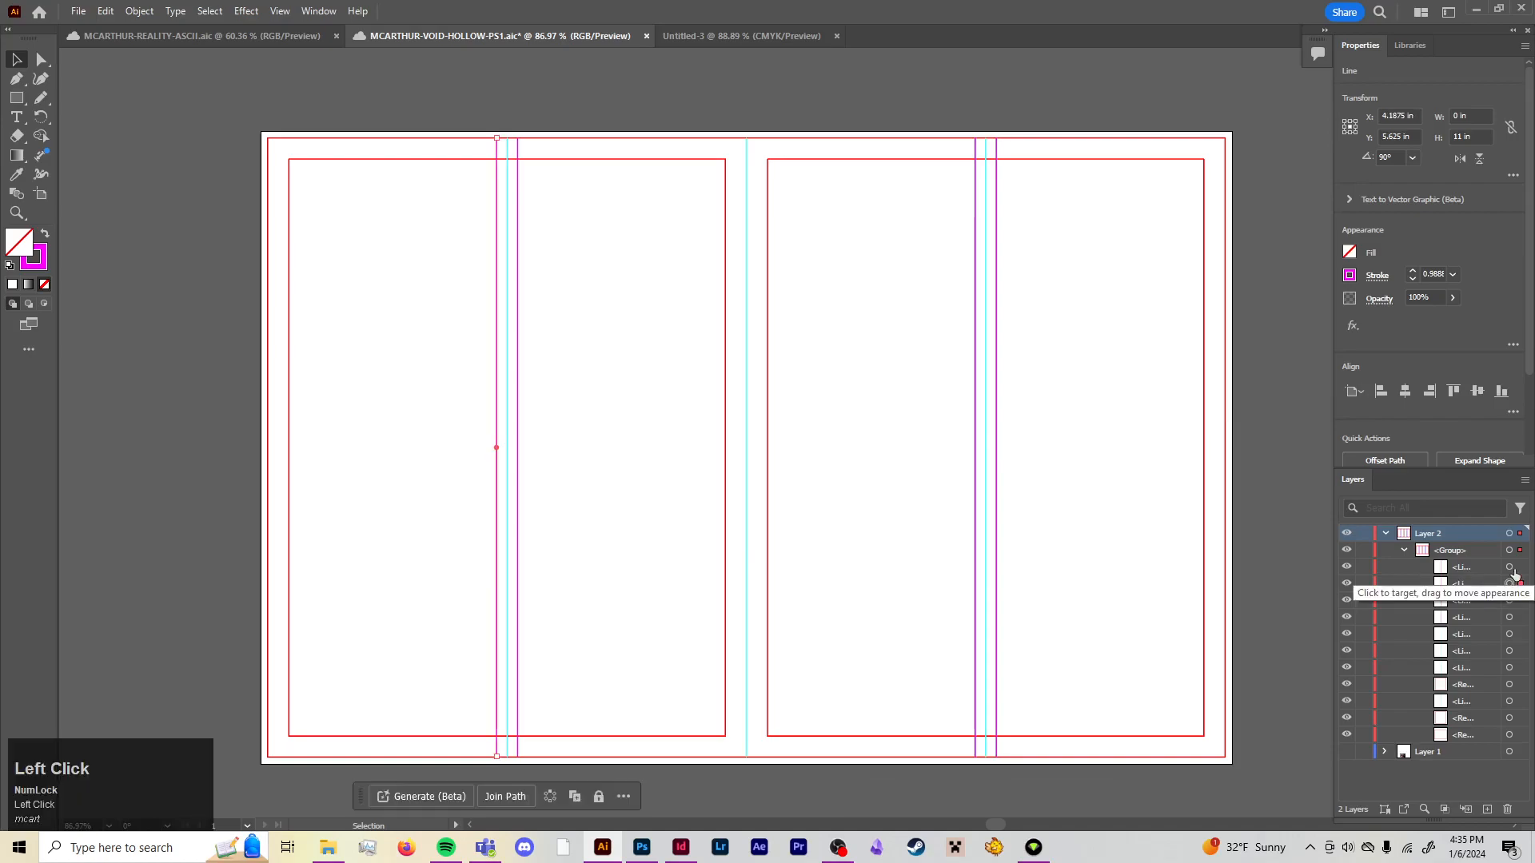
click(1510, 568)
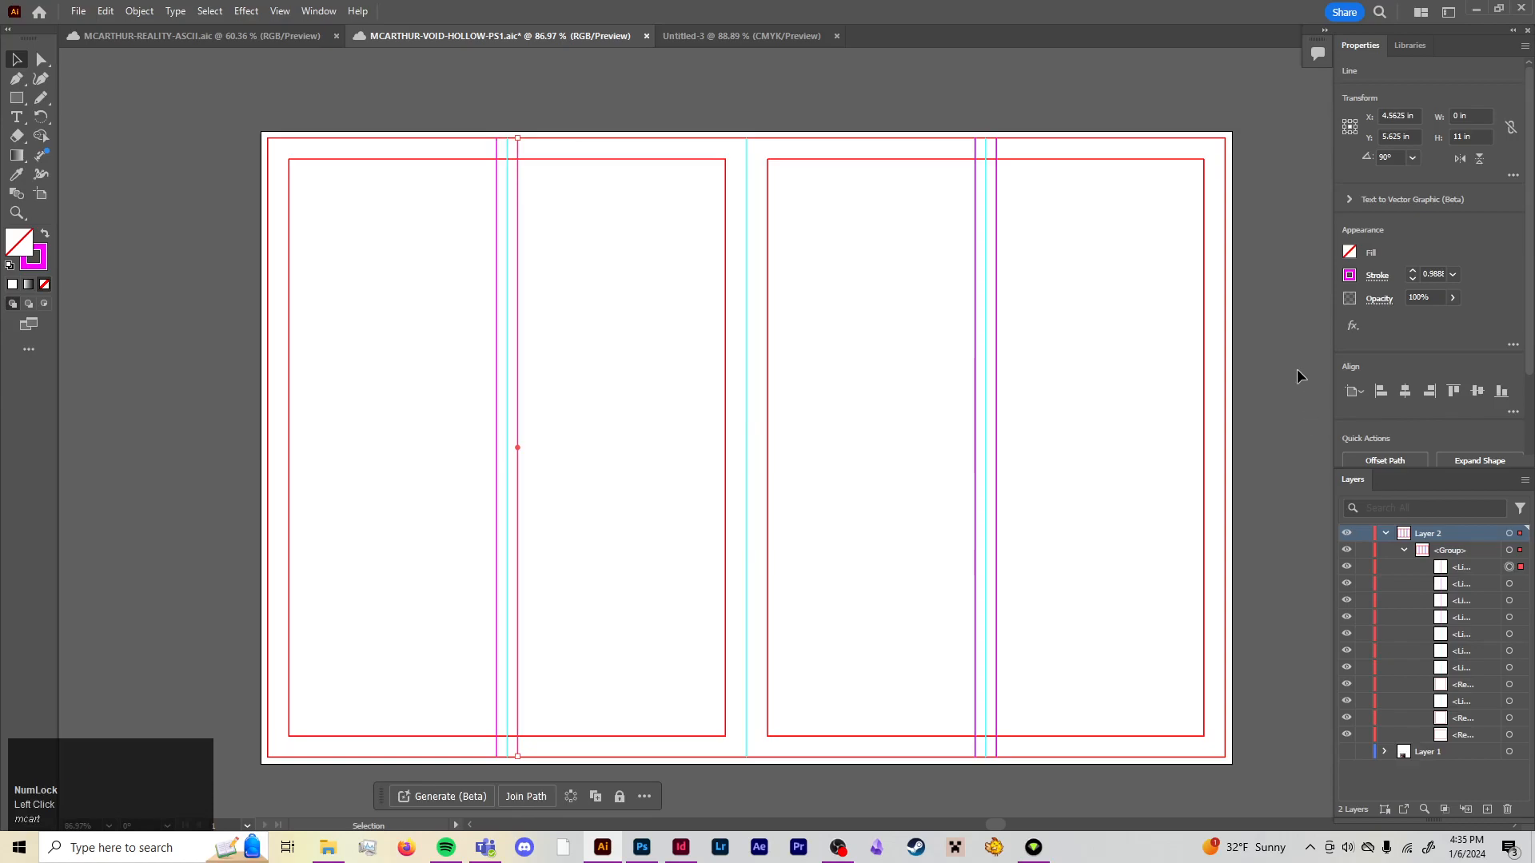
click(1288, 420)
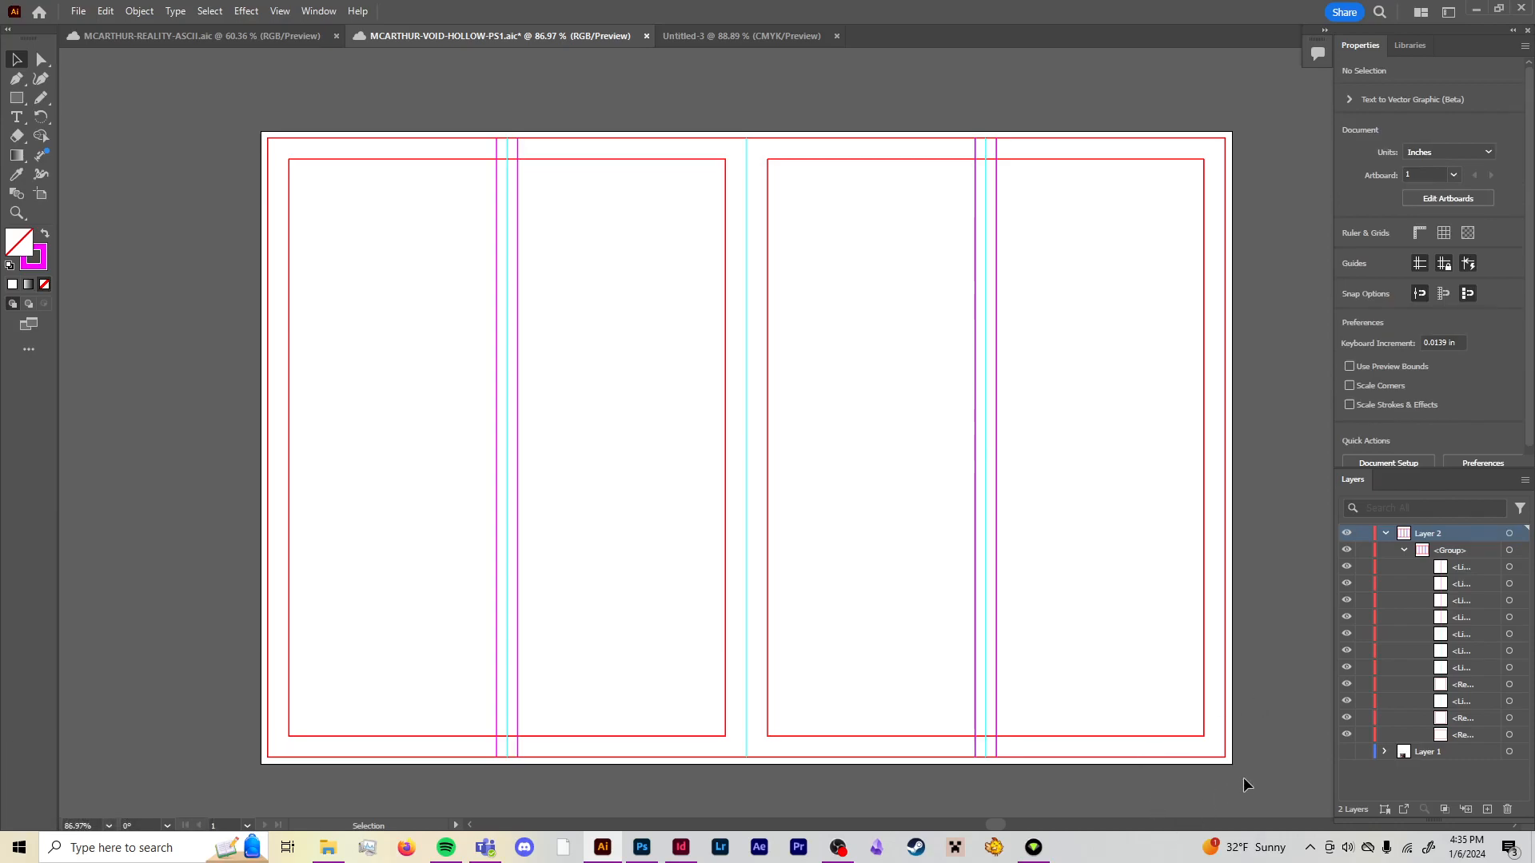
Collapse the group in Layer 2, select it on the artboard and convert its lines and rectangles into guides
click(1405, 550)
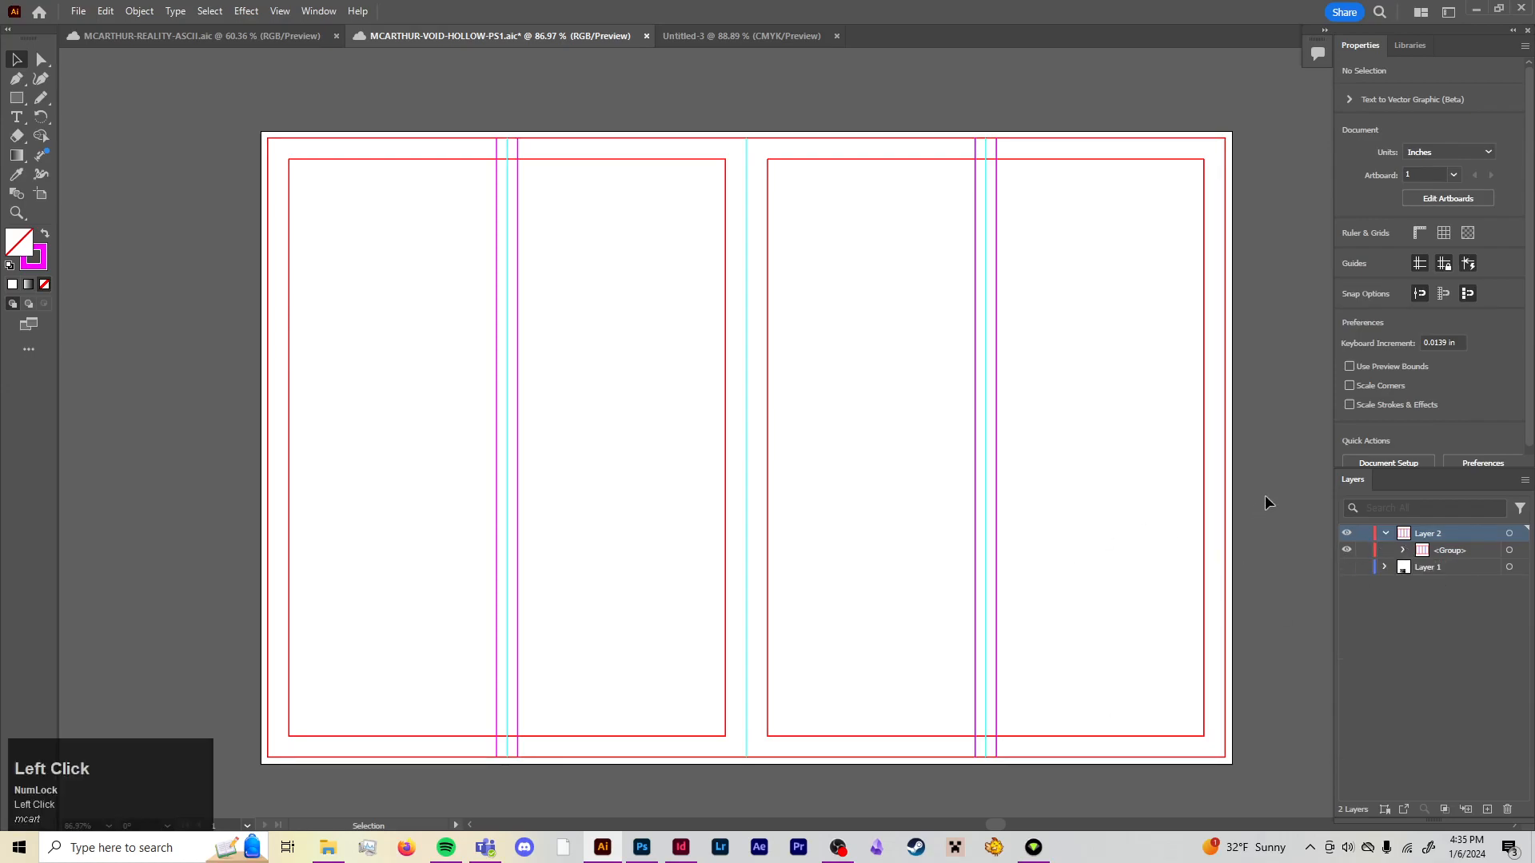
click(1205, 421)
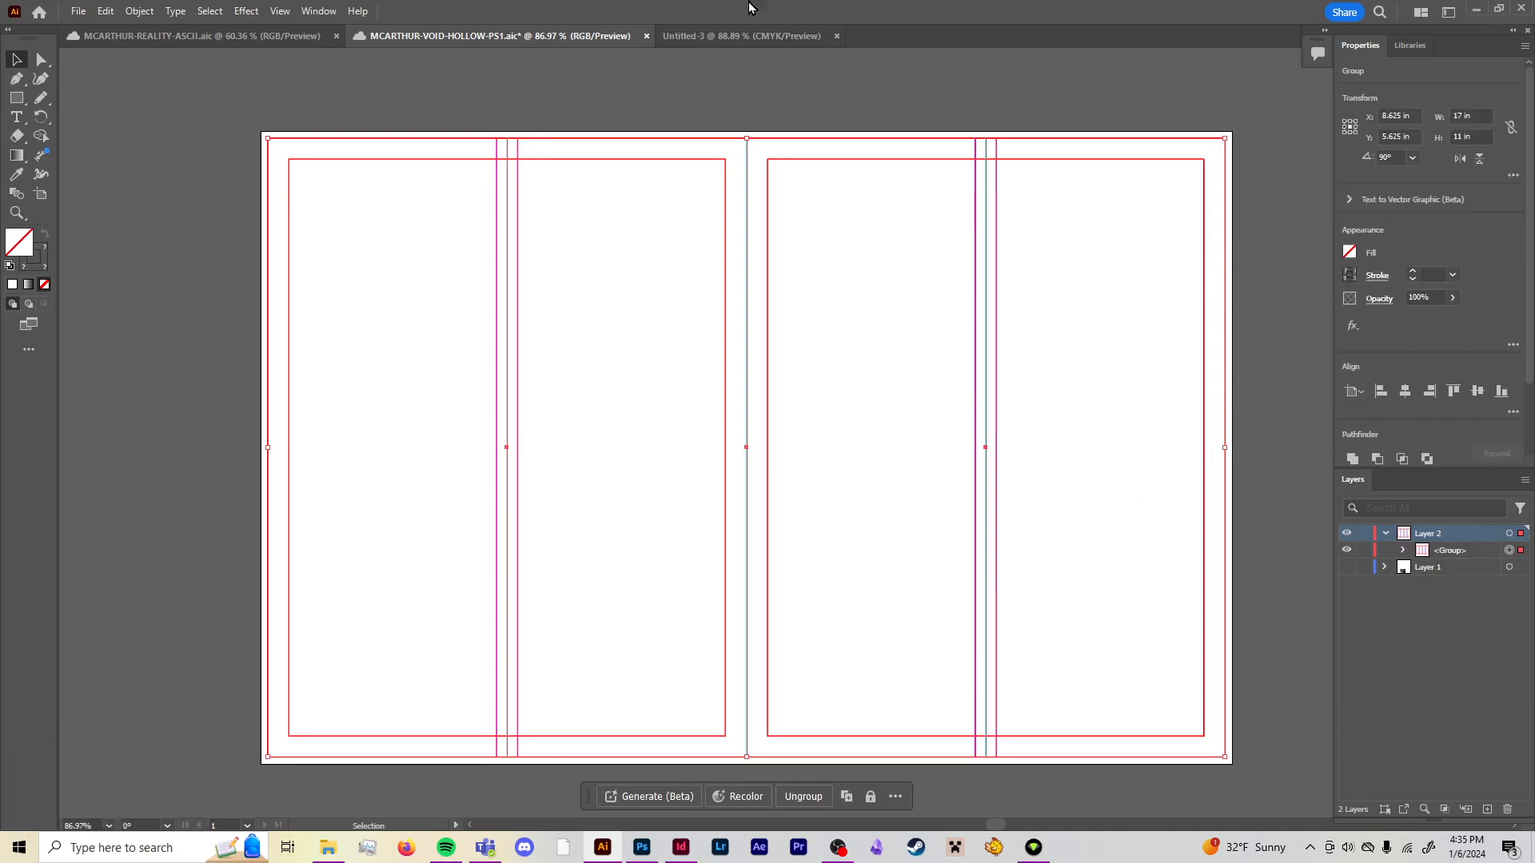
click(275, 9)
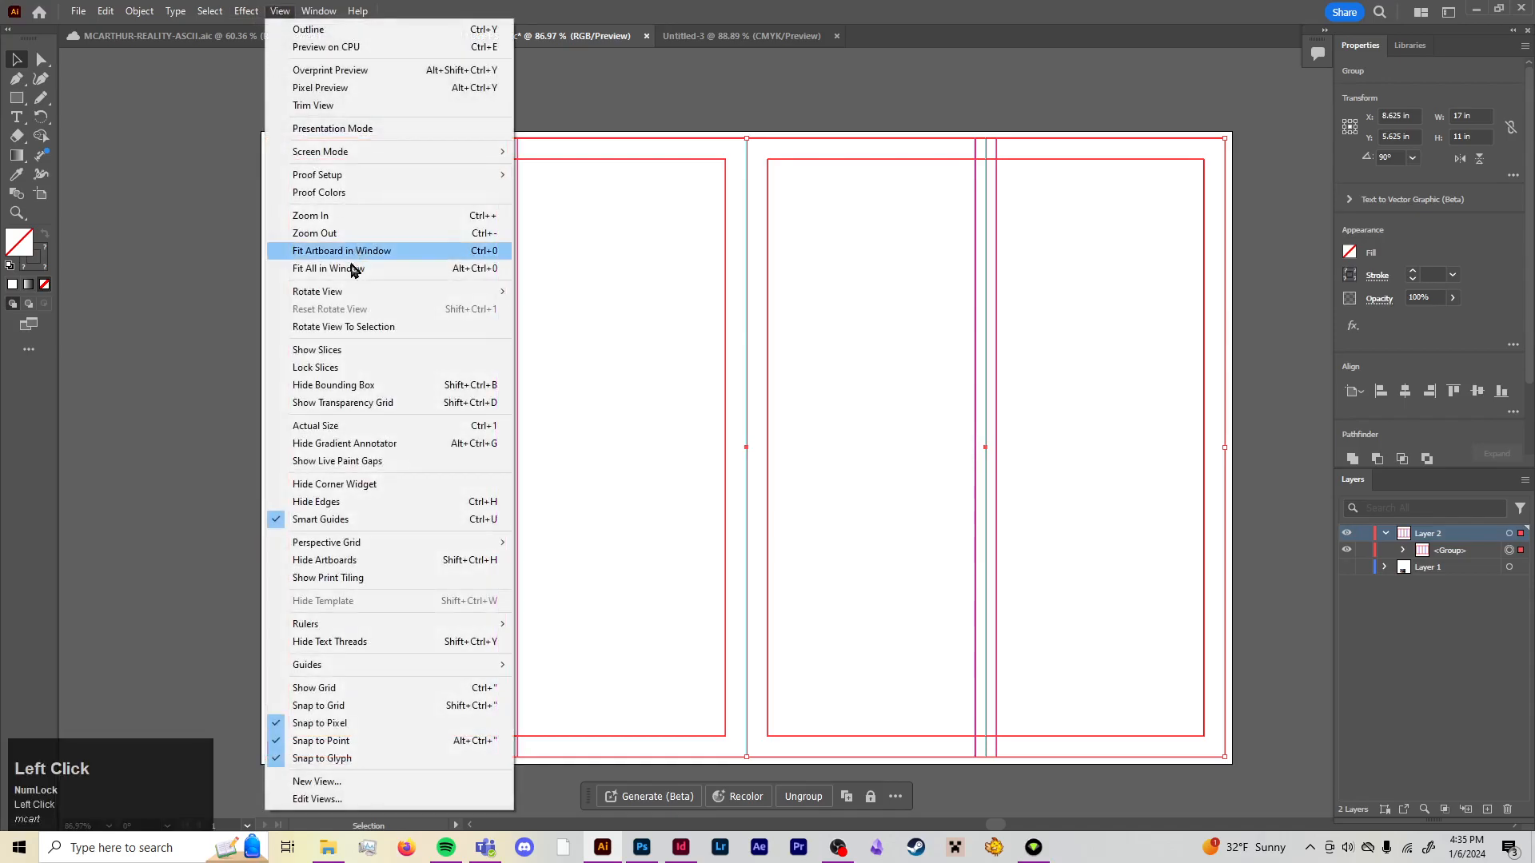
mouse_move(354, 668)
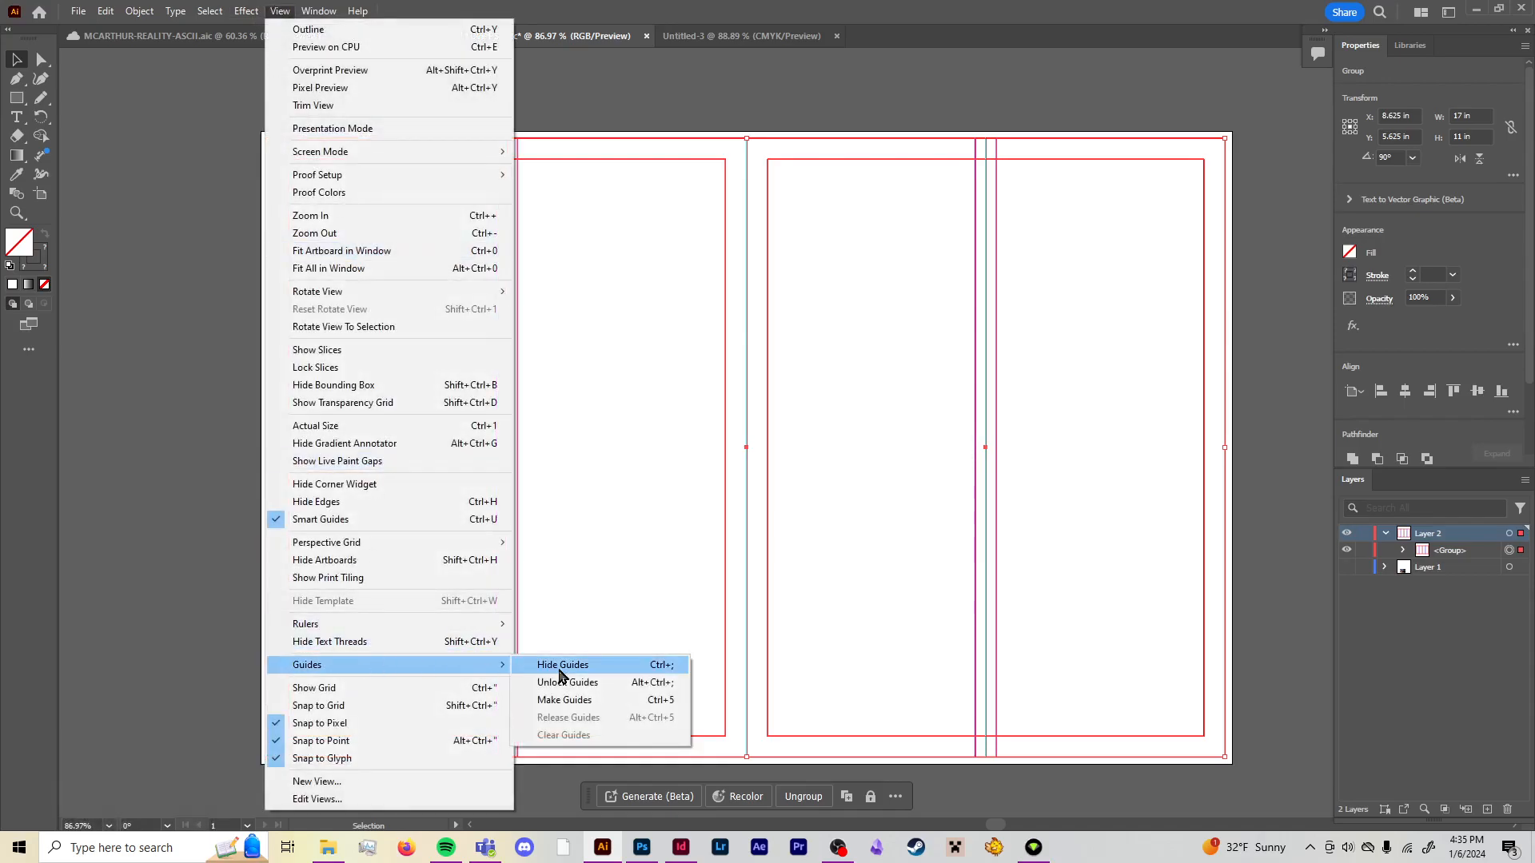
click(606, 707)
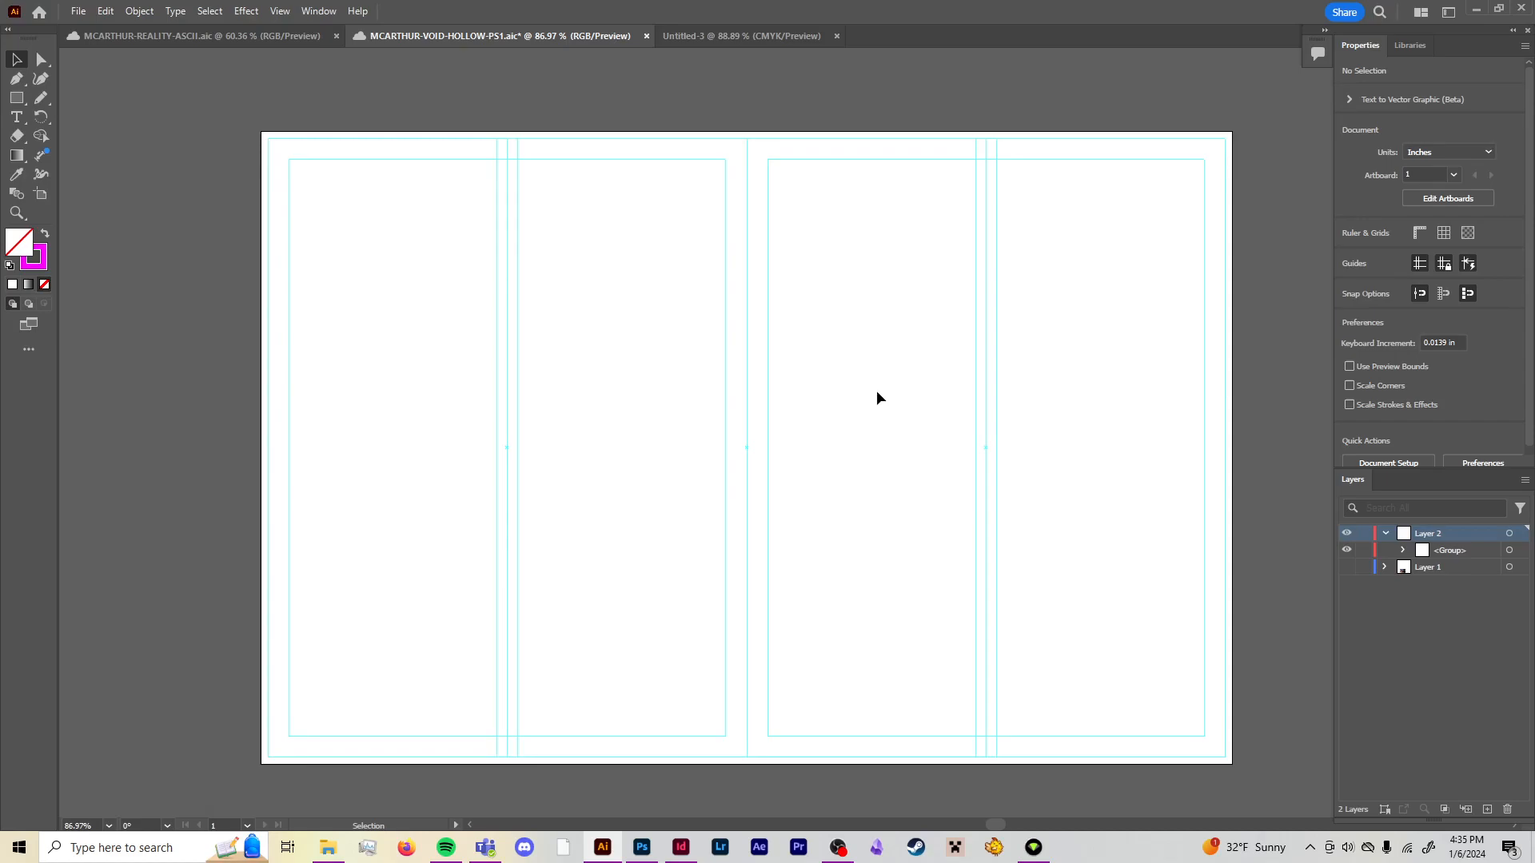
Toggle the guides' visibility repeatedly in the VOID-HOLLOW-PS1 document and check whether the center guide can be selected on the artboard
key(ctrl+semicolon)
key(ctrl+semicolon)
key(ctrl+semicolon)
key(ctrl+semicolon)
key(ctrl+semicolon)
key(ctrl+semicolon)
key(ctrl+semicolon)
key(ctrl+semicolon)
key(ctrl+semicolon)
key(ctrl+semicolon)
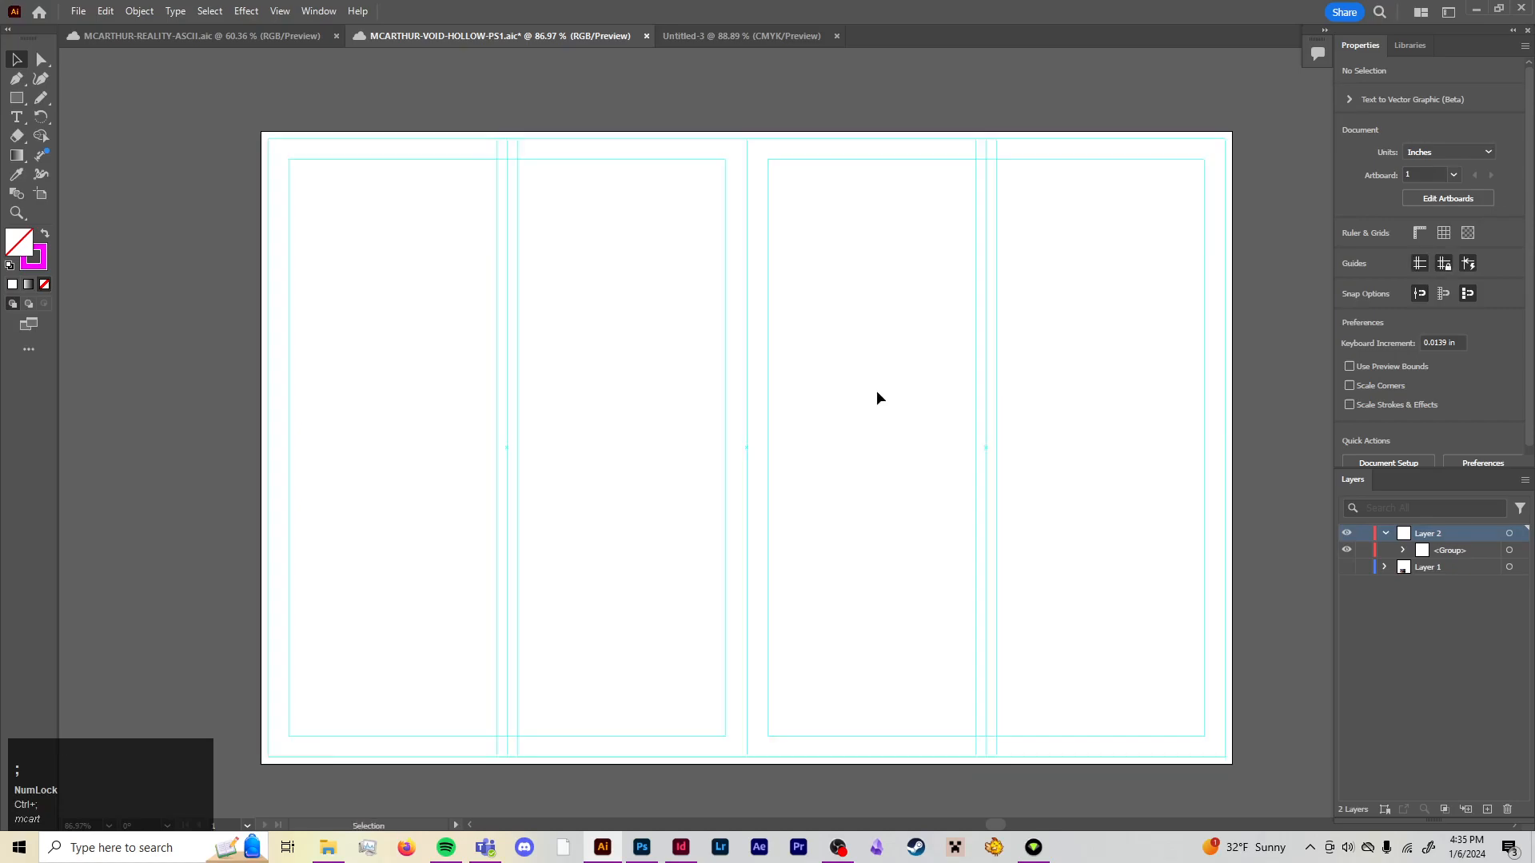
key(ctrl+semicolon)
key(ctrl+semicolon)
key(ctrl+semicolon)
key(ctrl+semicolon)
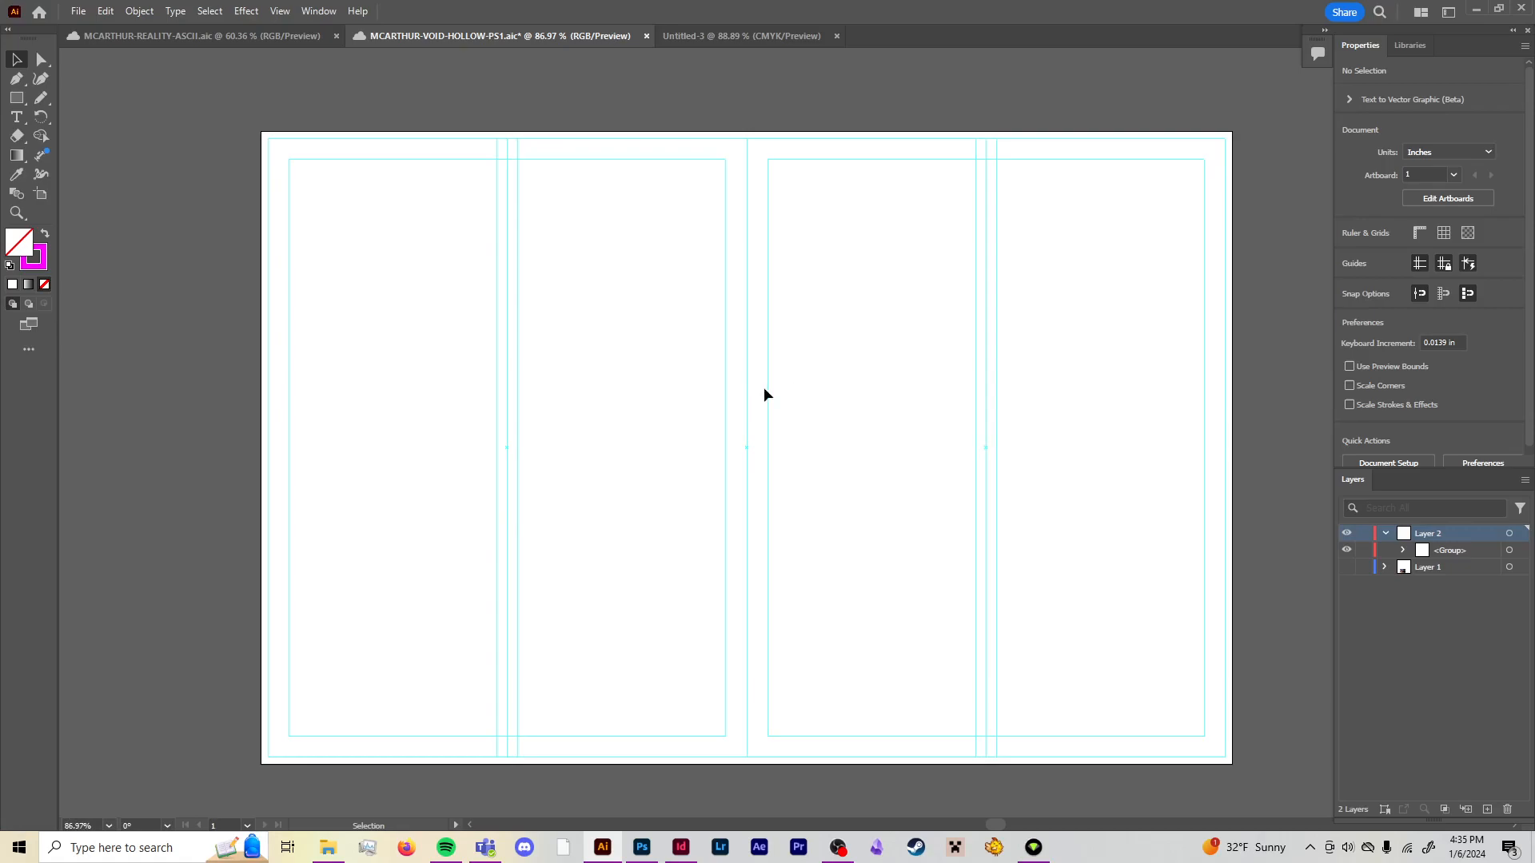
click(743, 389)
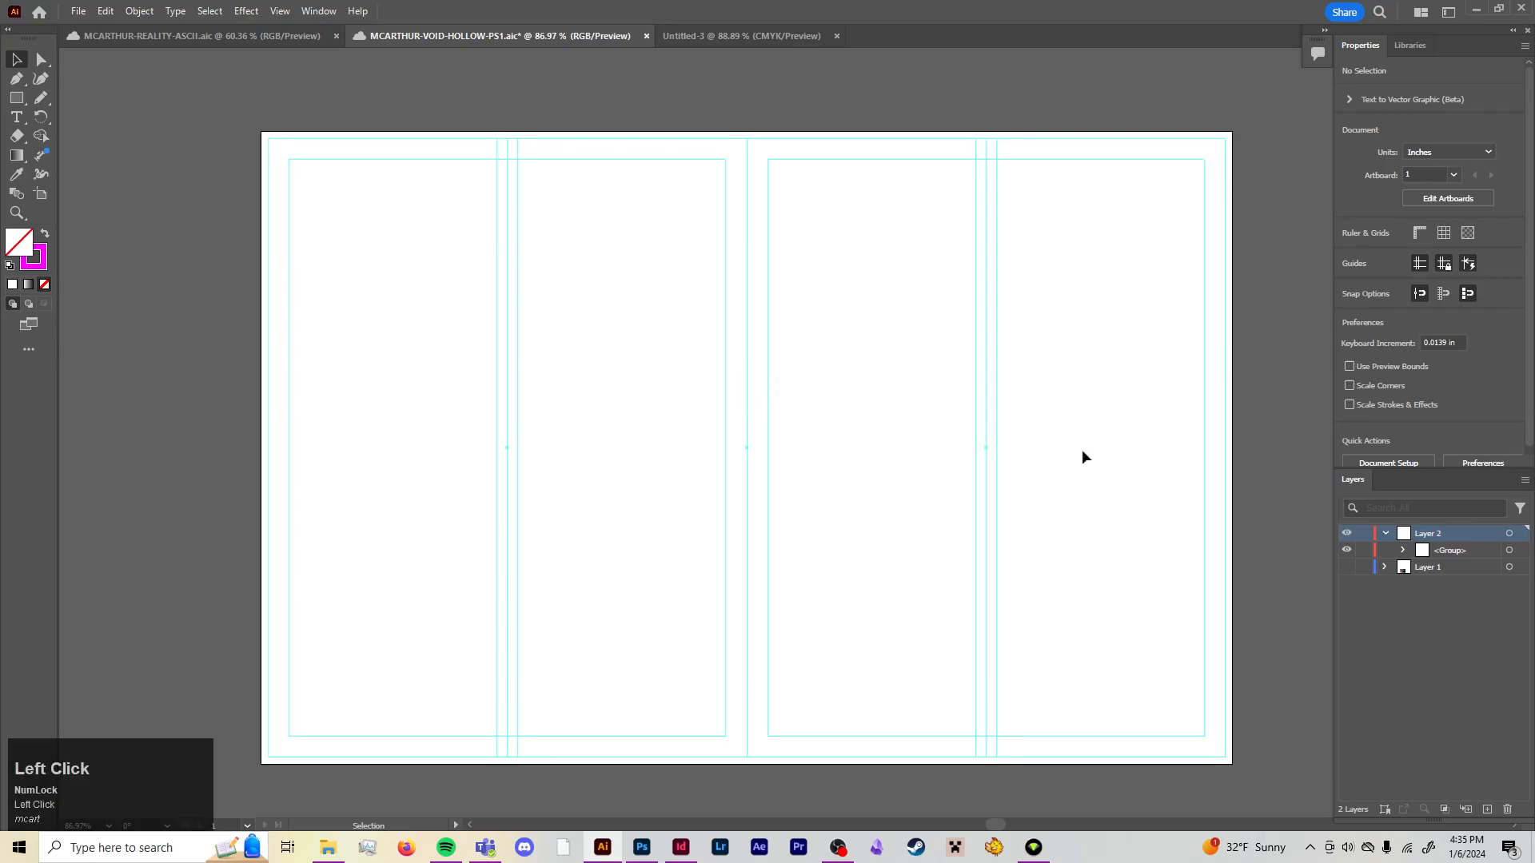
Copy the guide group from Layer 2 and paste it in place into the blank Untitled-3 document
click(1509, 552)
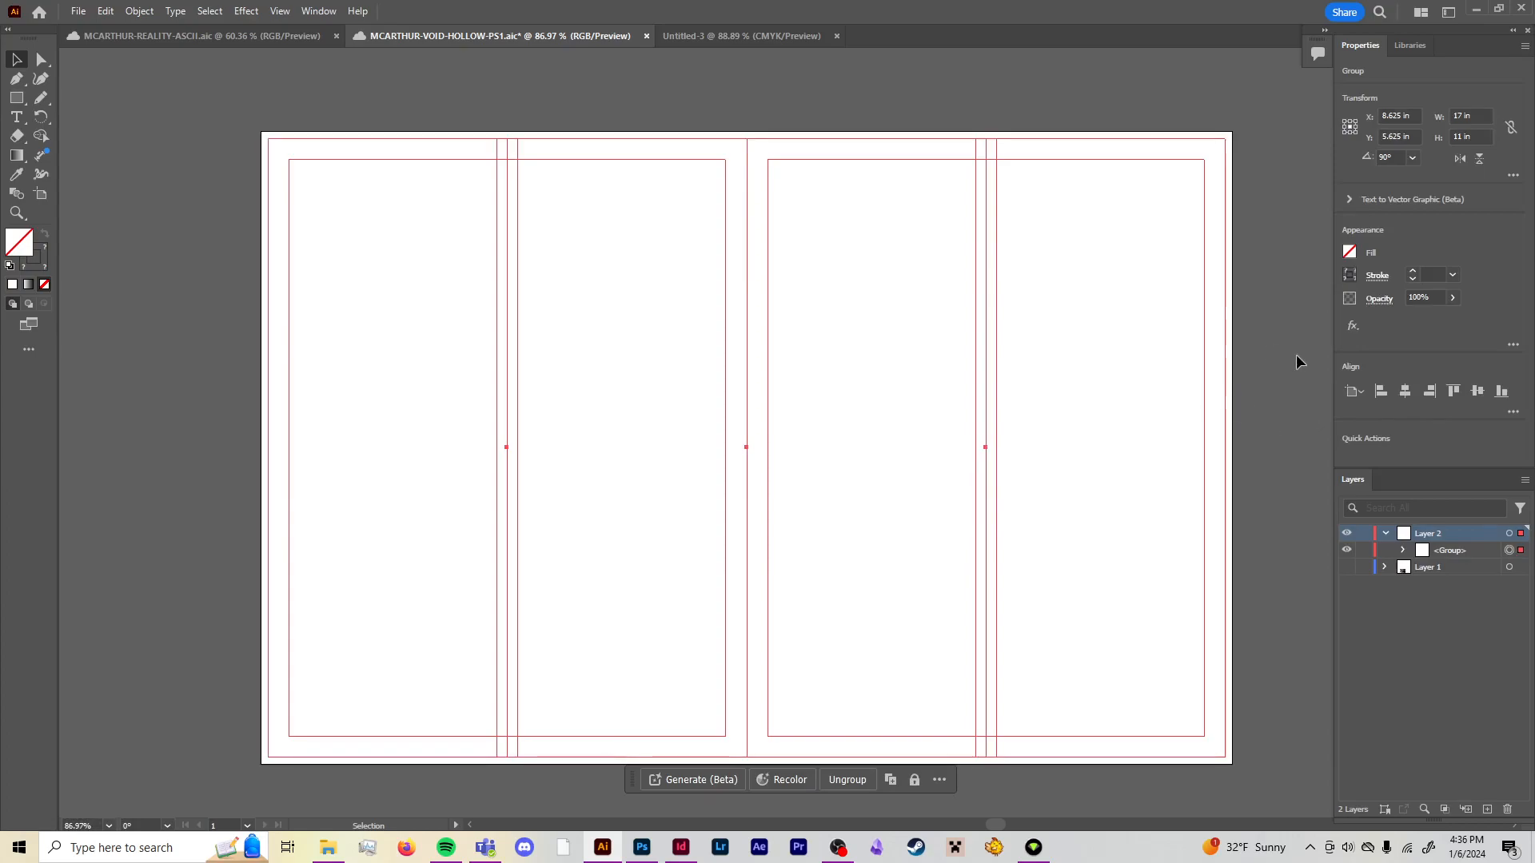
key(ctrl+c)
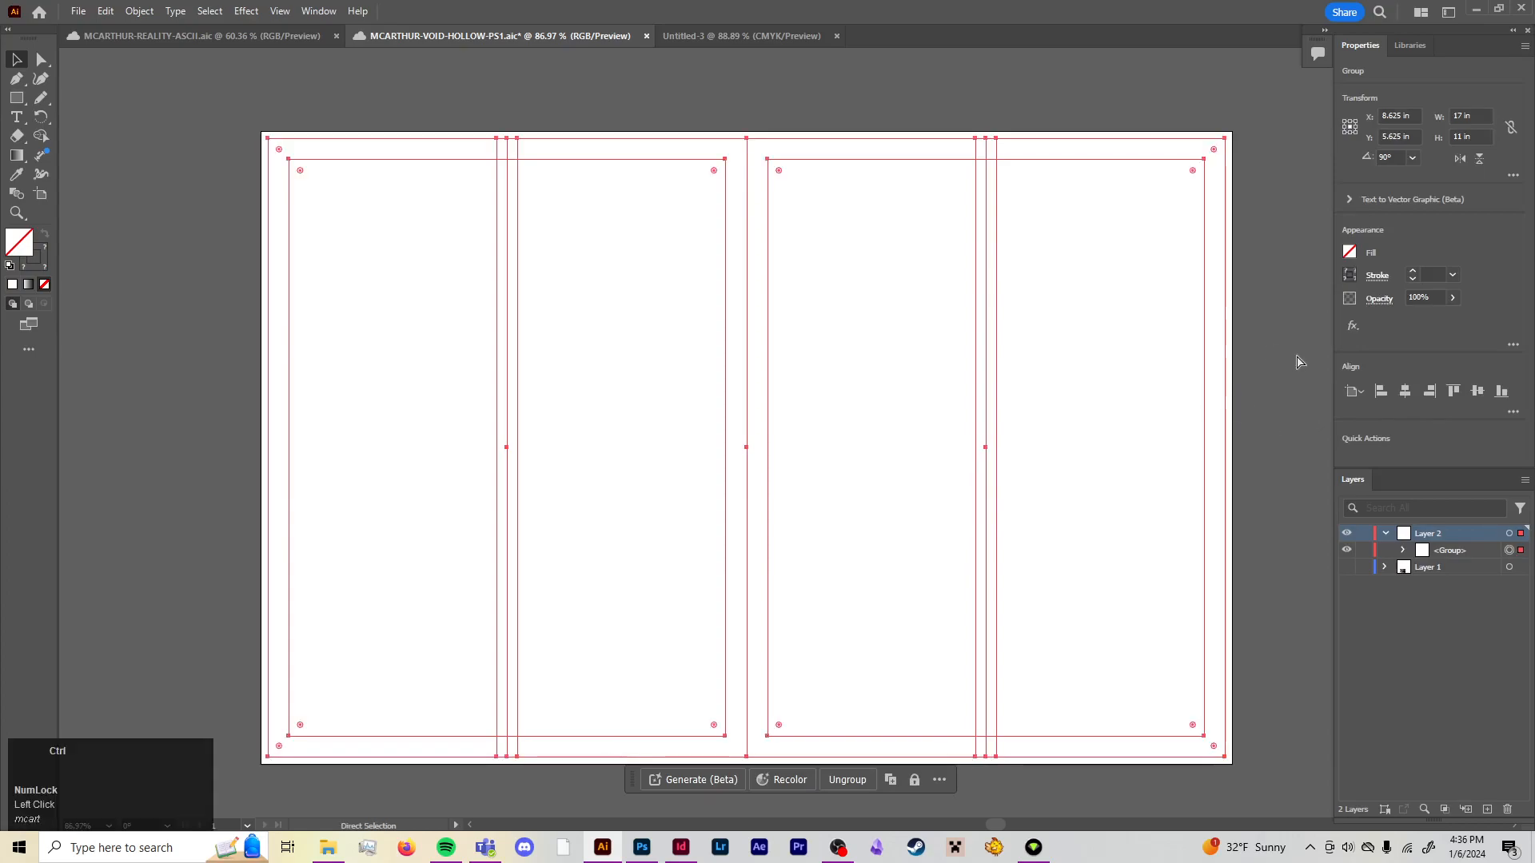
click(767, 33)
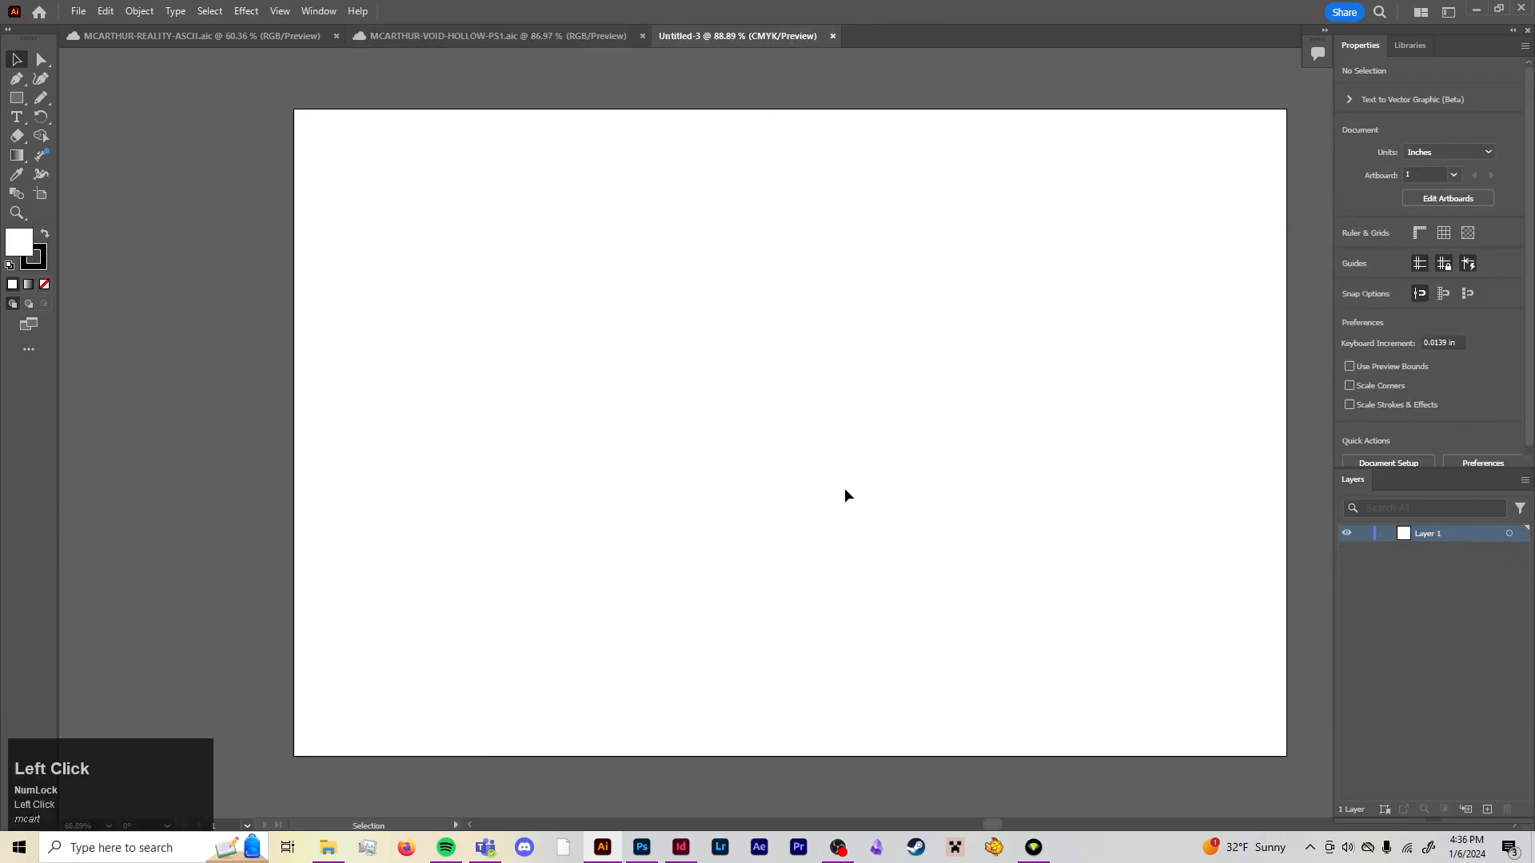
key(ctrl+shift+v)
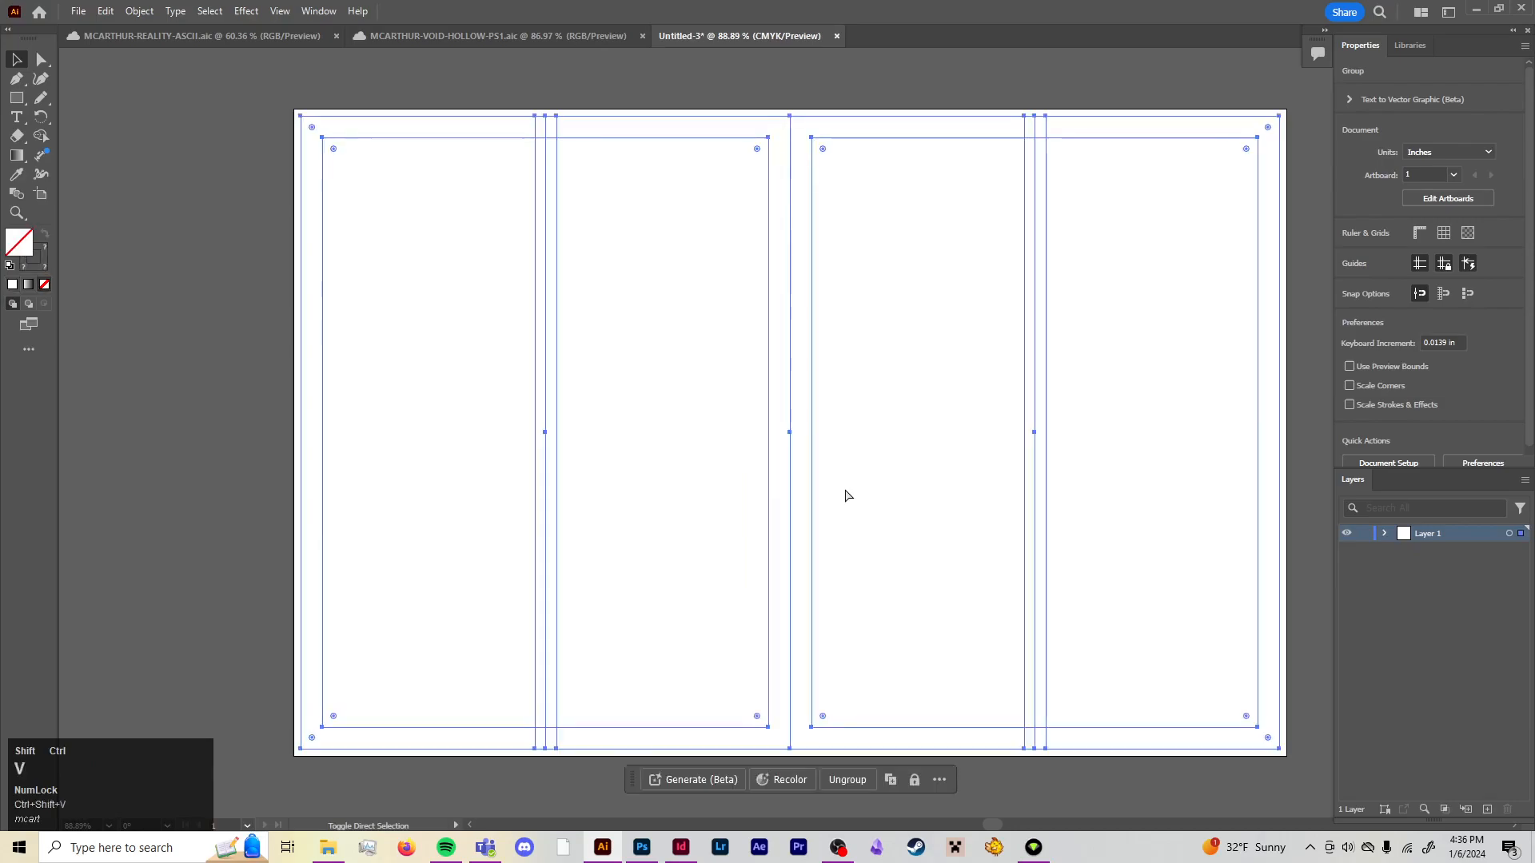
key(v)
click(876, 416)
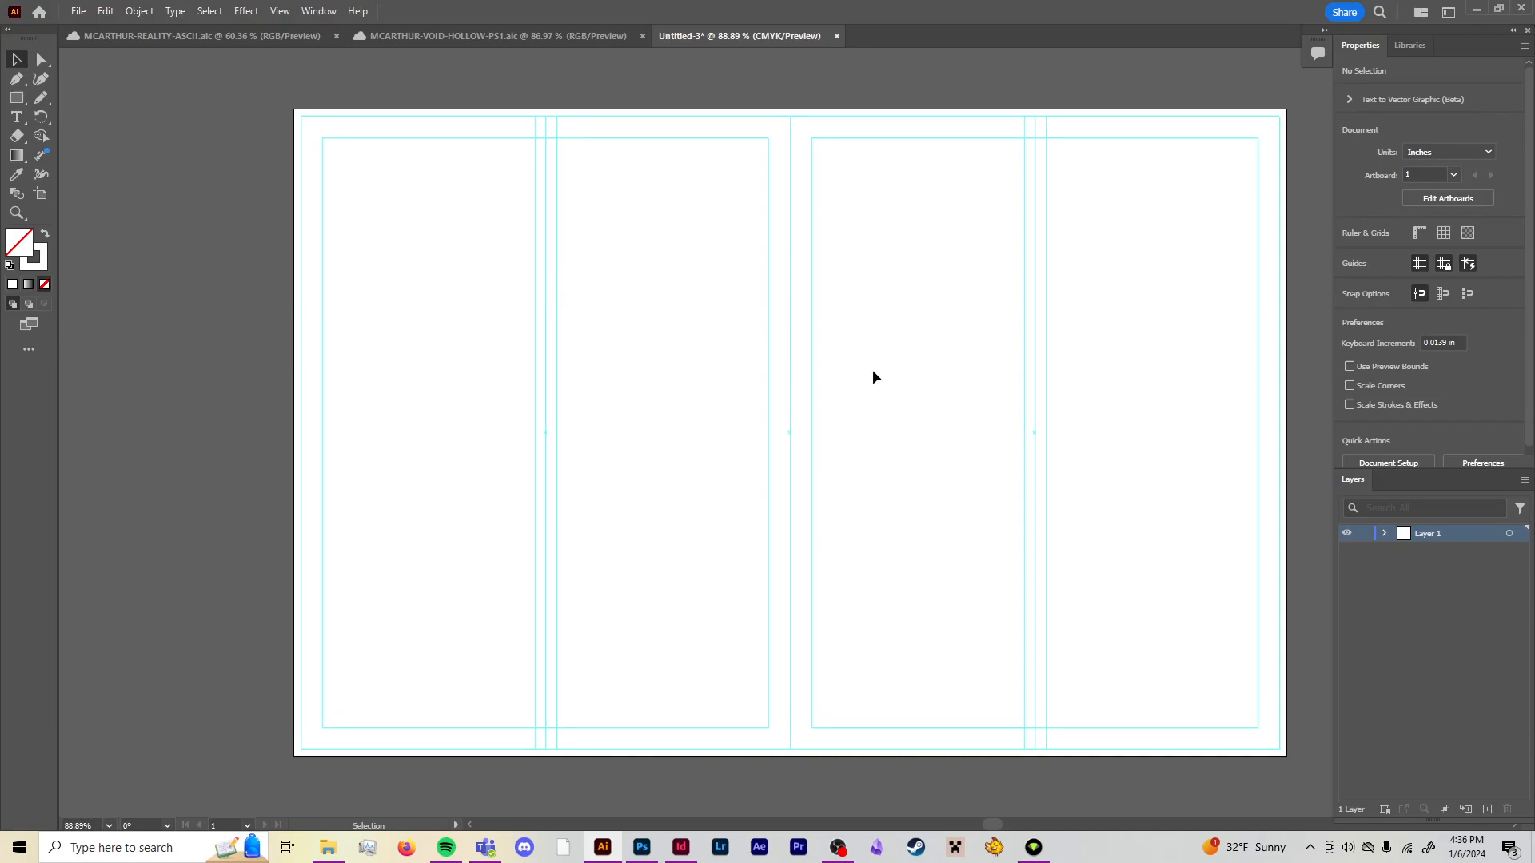
Toggle the pasted guides off and on in Untitled-3 to check their visibility
key(ctrl+semicolon)
key(ctrl+semicolon)
key(ctrl+semicolon)
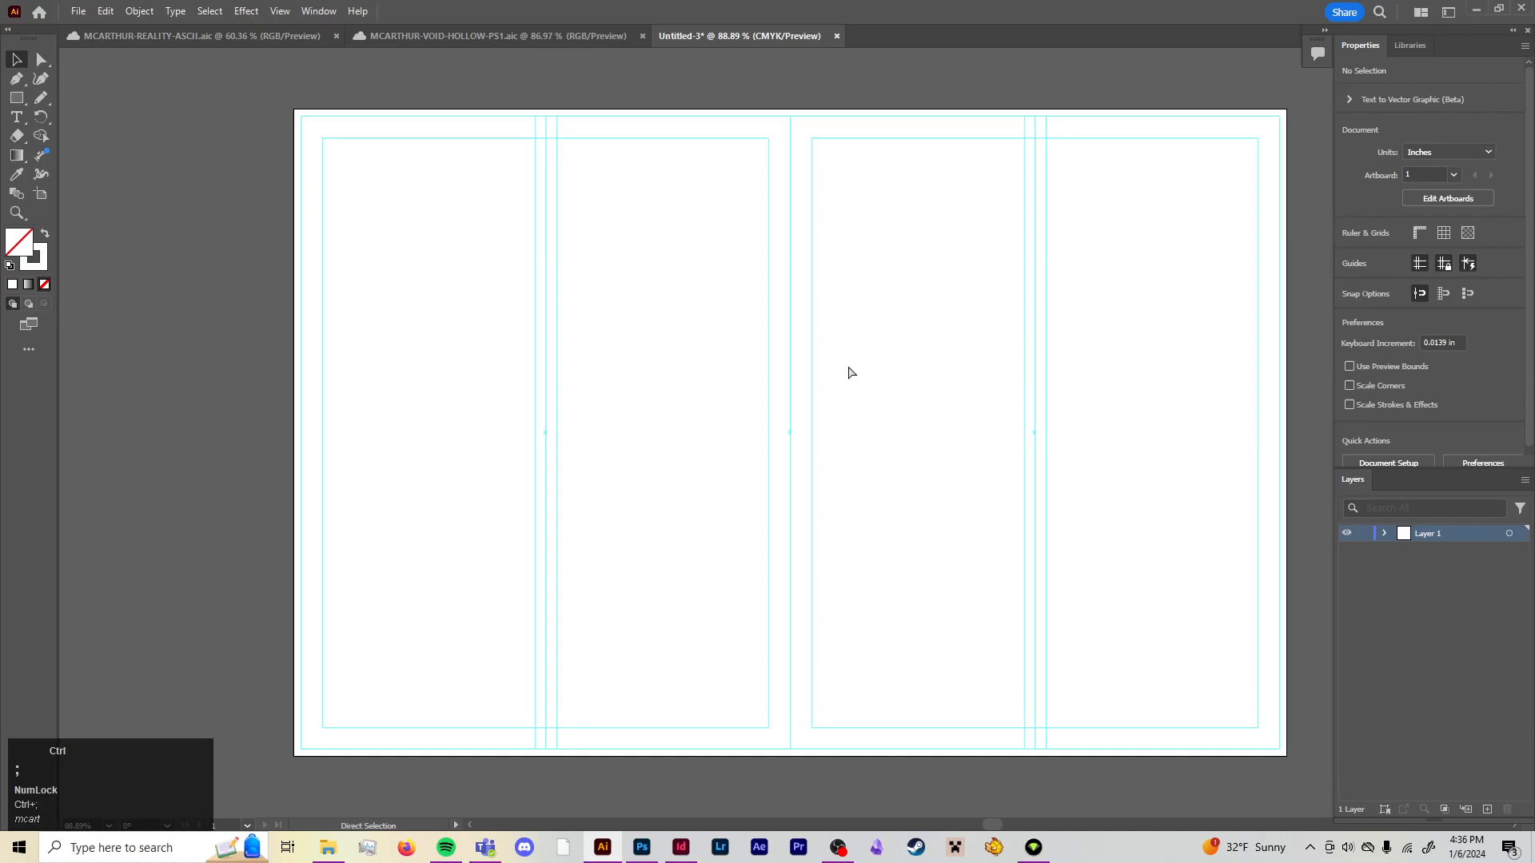
key(ctrl+semicolon)
key(ctrl+semicolon)
key(ctrl+semicolon)
key(ctrl+semicolon)
key(ctrl+semicolon)
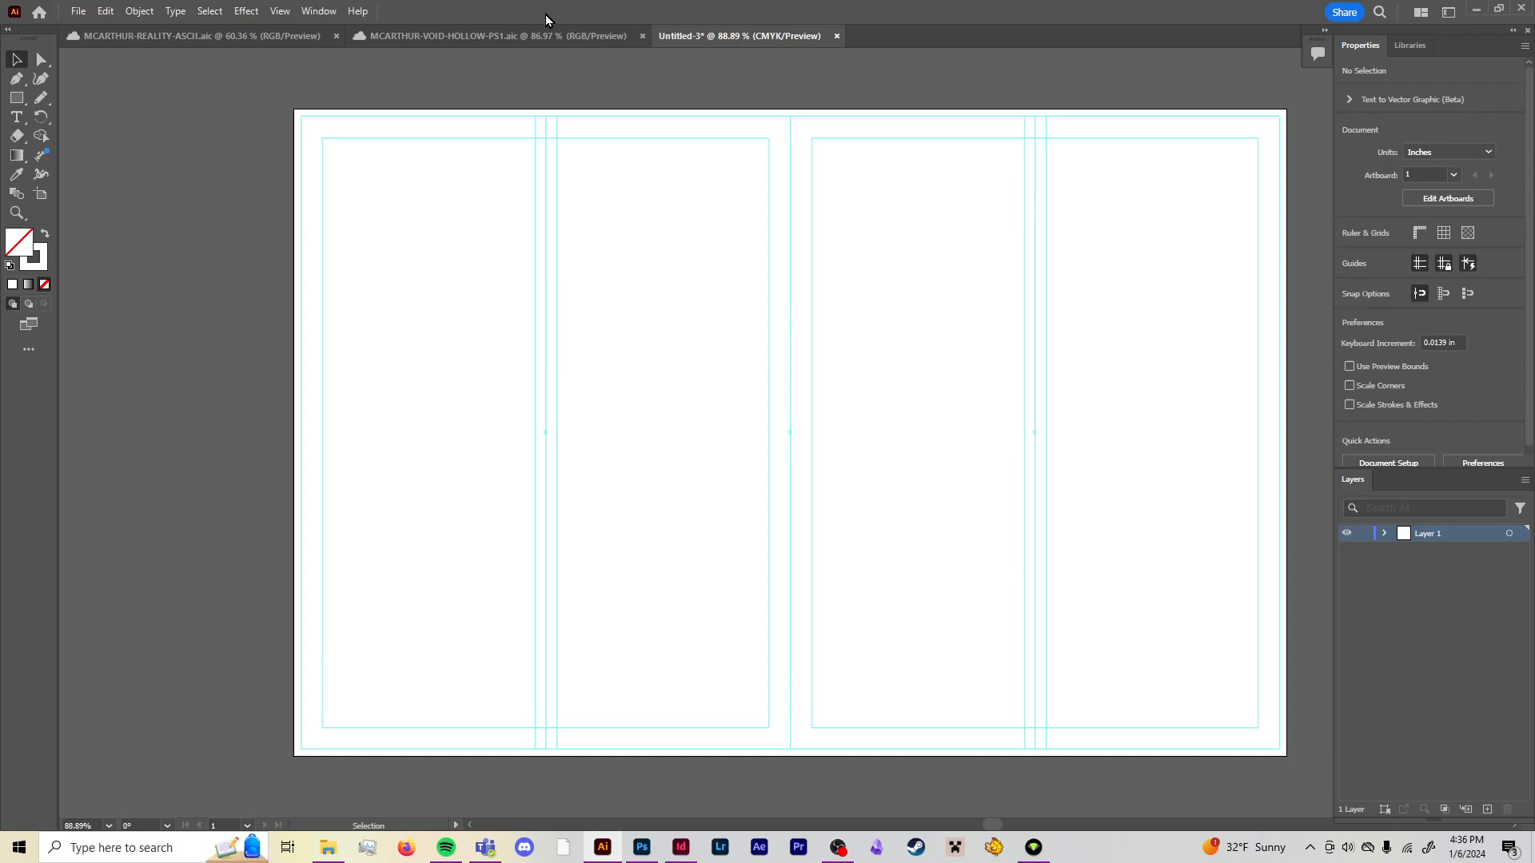
Review the source guide group in the VOID-HOLLOW-PS1 document by selecting it in Layer 2, and return to Untitled-3
click(548, 35)
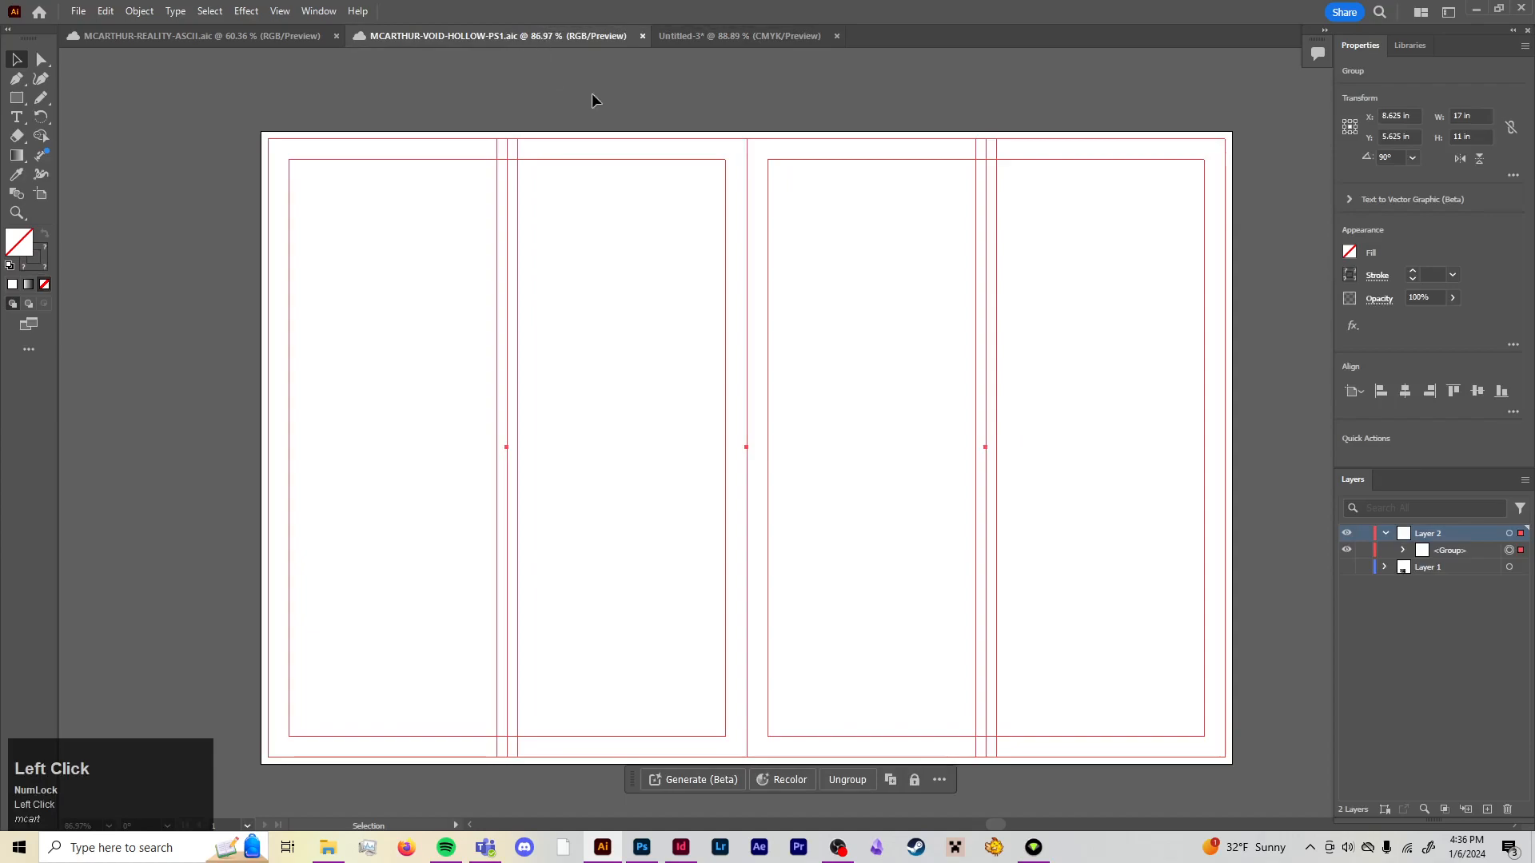
click(592, 92)
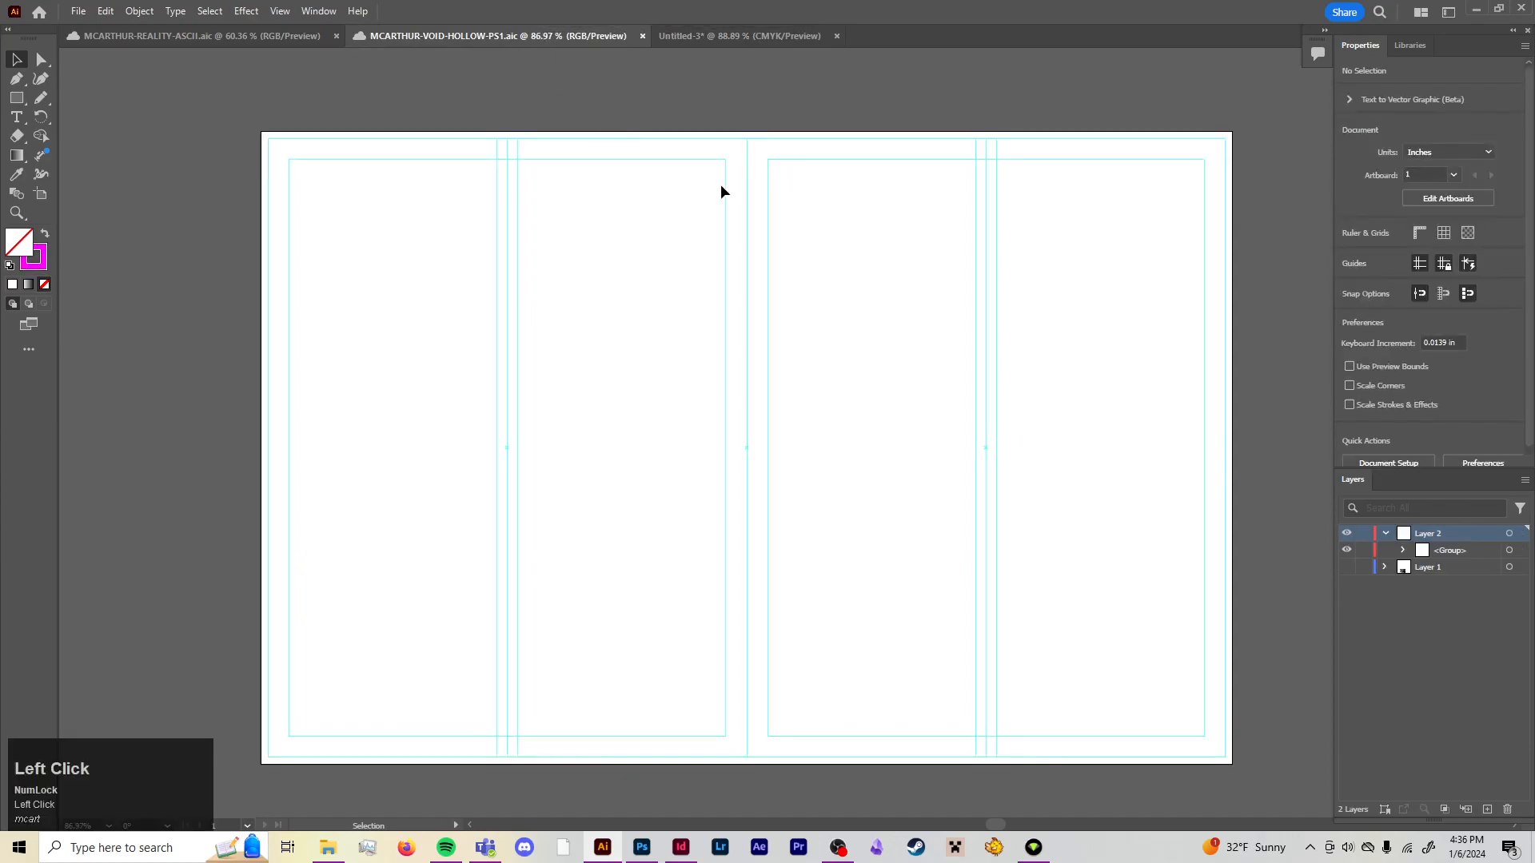
click(1510, 551)
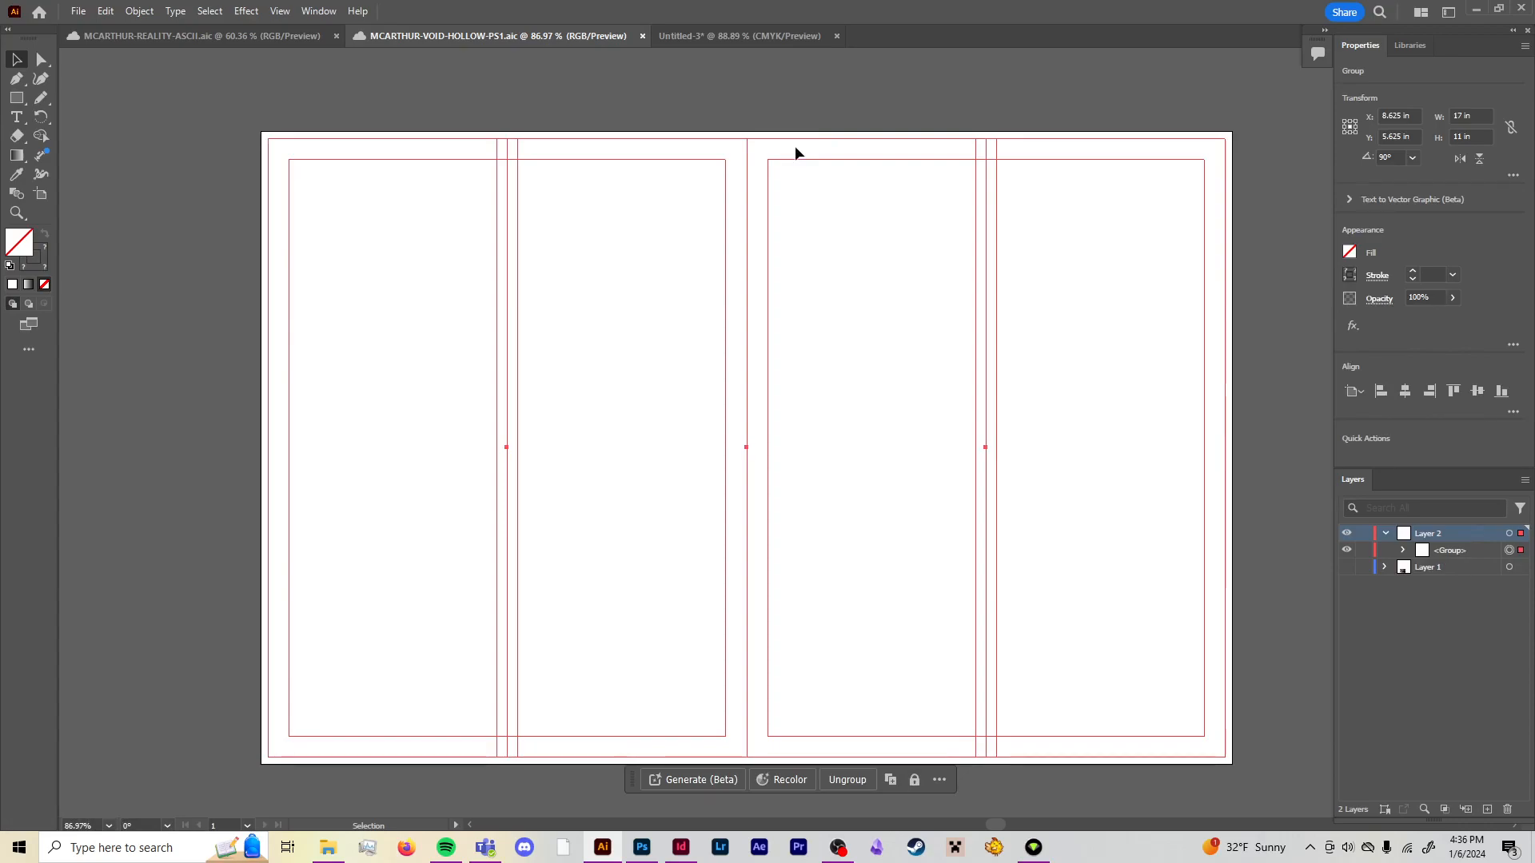
click(747, 35)
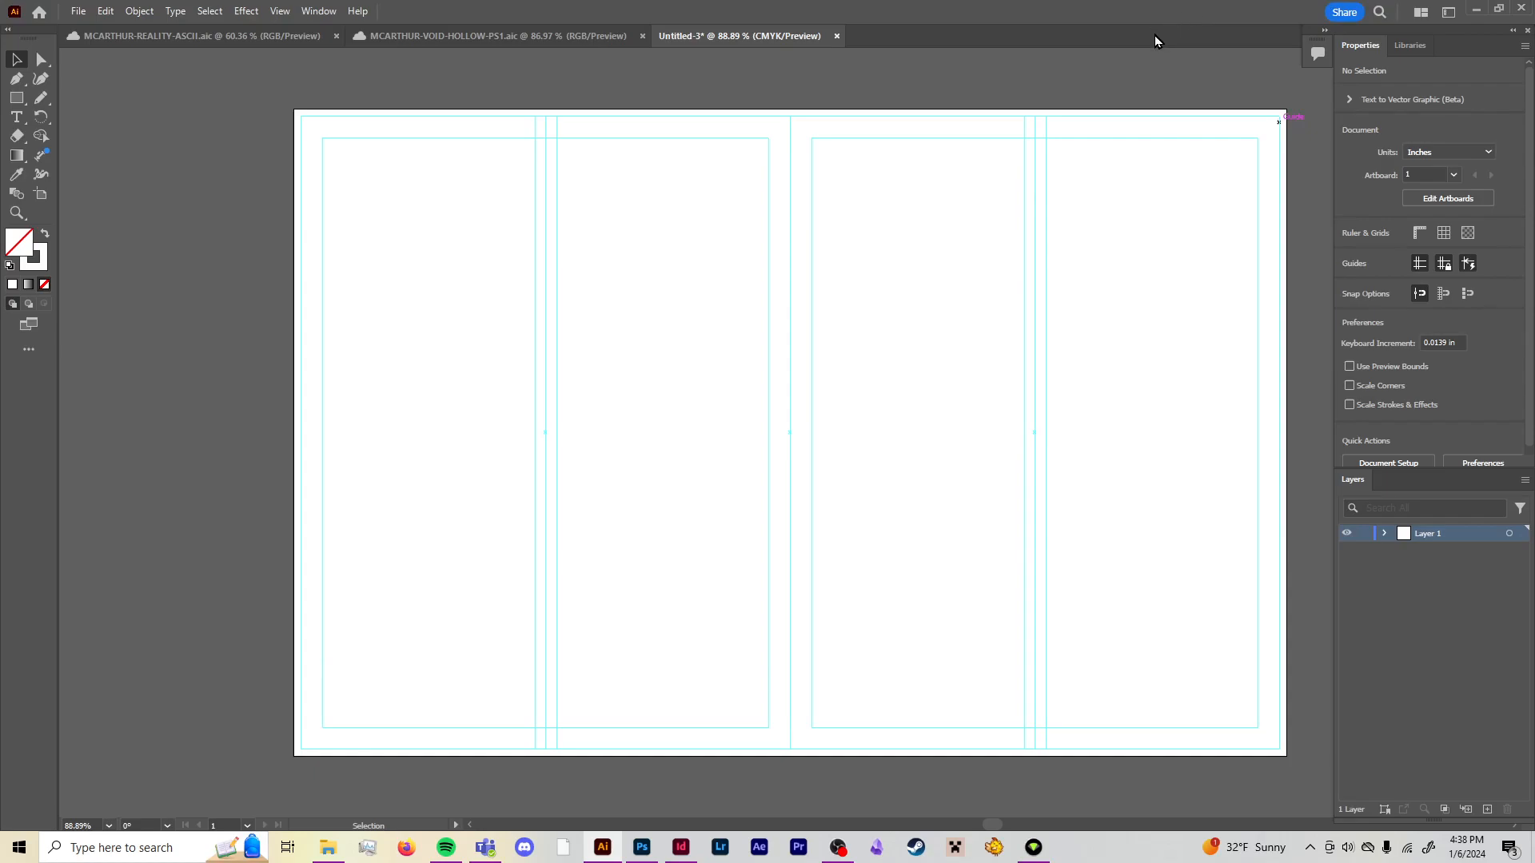
Switch to the Untitled-4 document in InDesign, check its properties and return to its page overview
click(681, 847)
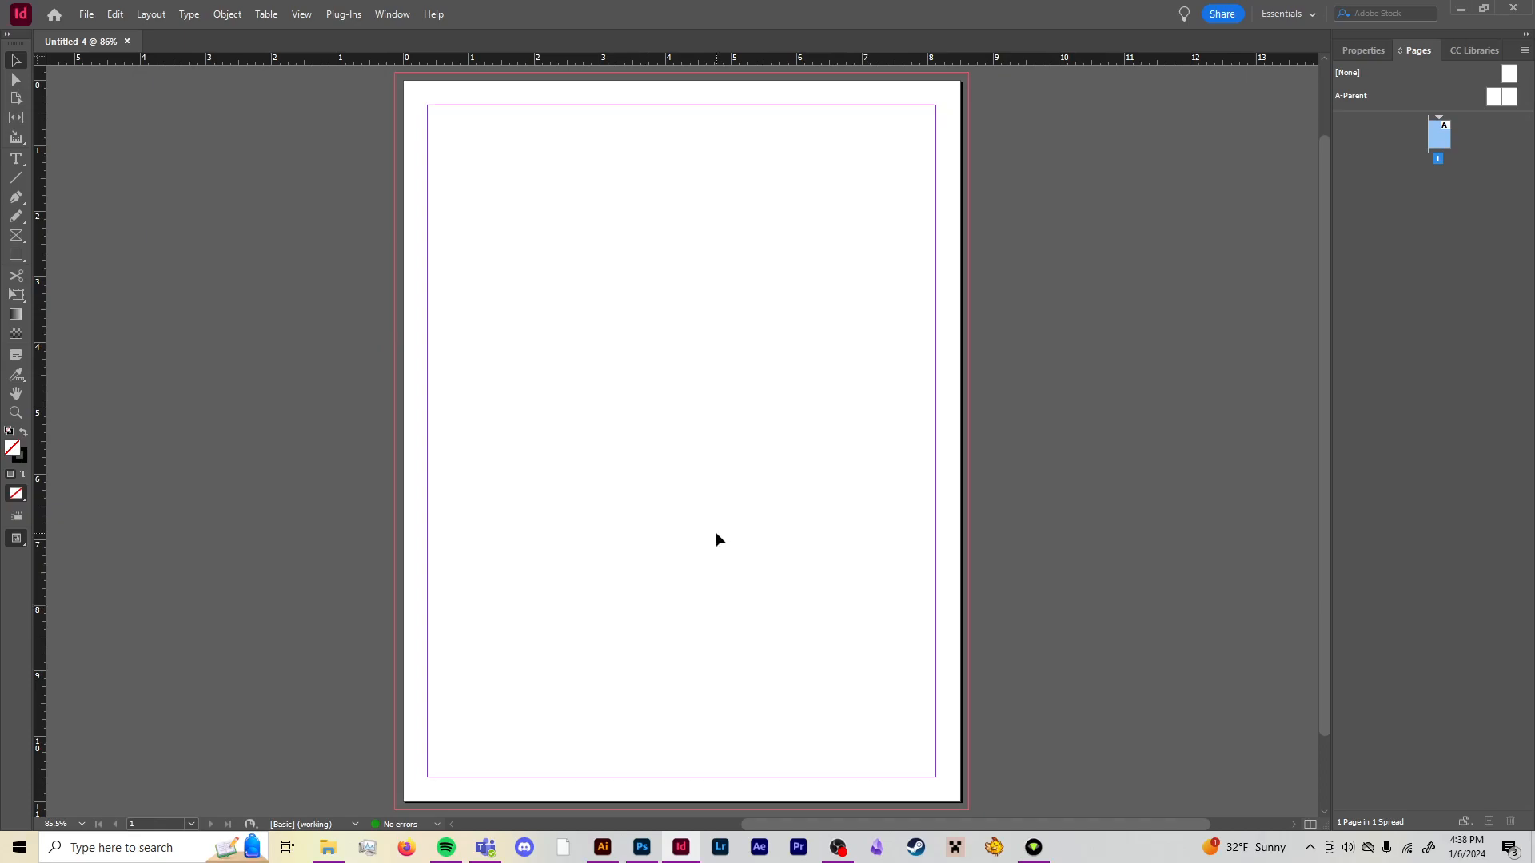
click(1372, 49)
click(1419, 50)
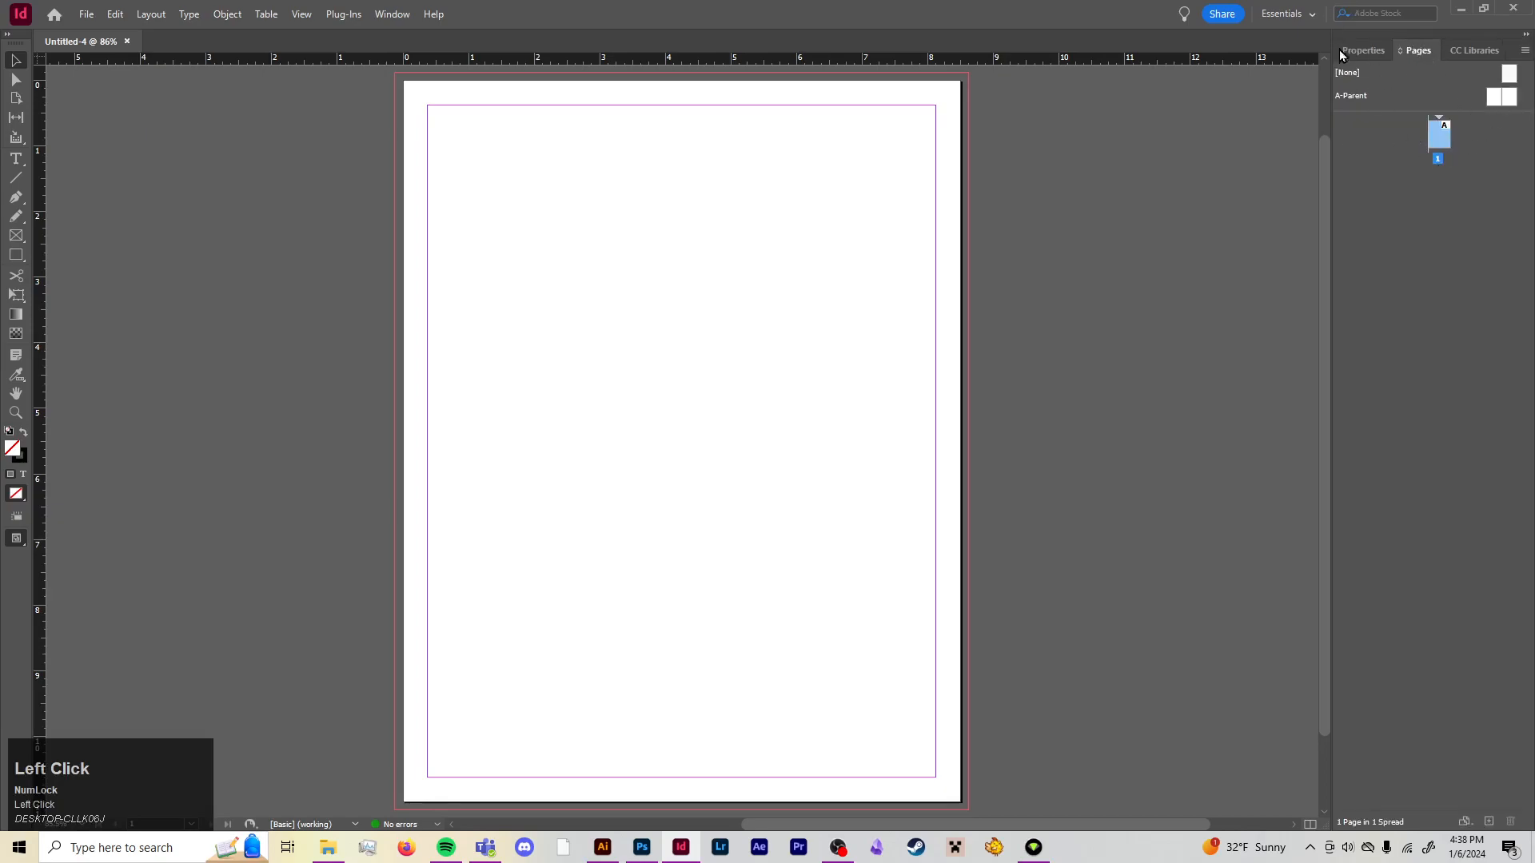
Add two pages after page 1 to form a facing spread, and look over the resulting pages
click(1364, 51)
click(1410, 49)
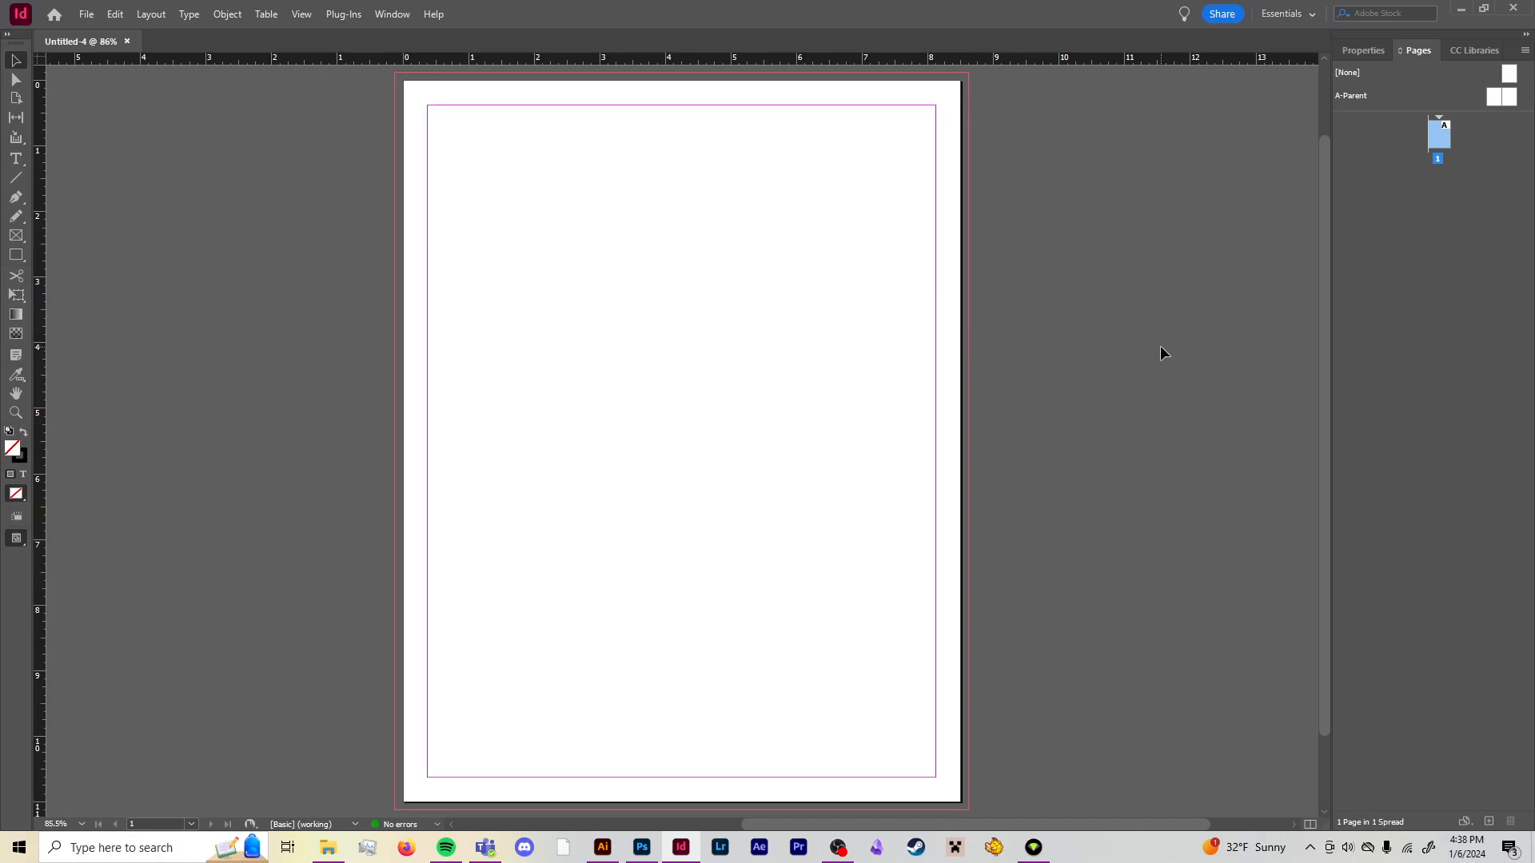
click(1489, 821)
click(1488, 821)
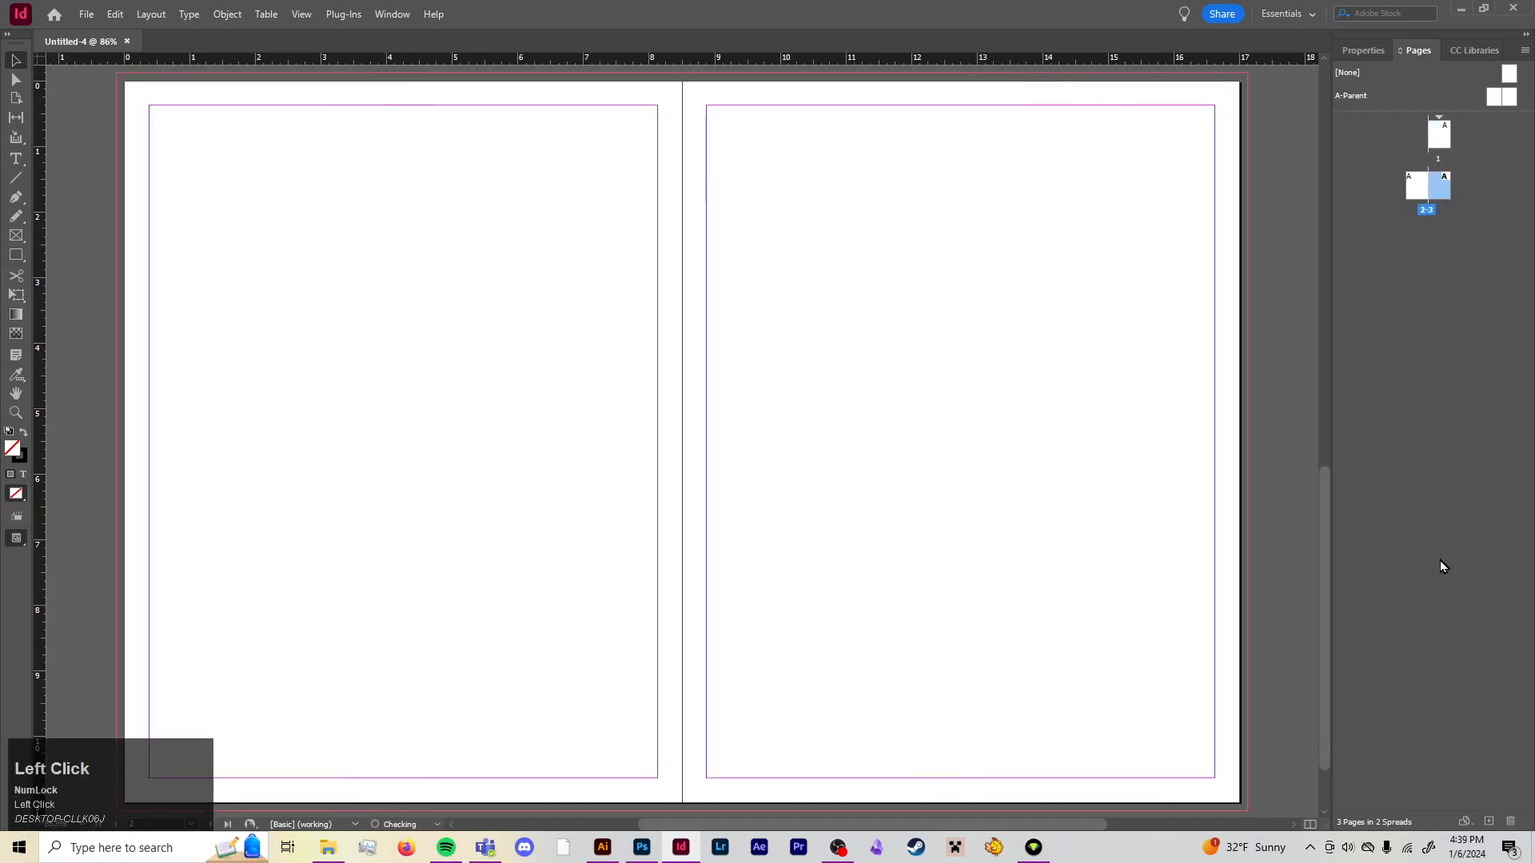
scroll(1051, 312, up, 10)
scroll(1052, 312, down, 1)
scroll(1049, 292, up, 1)
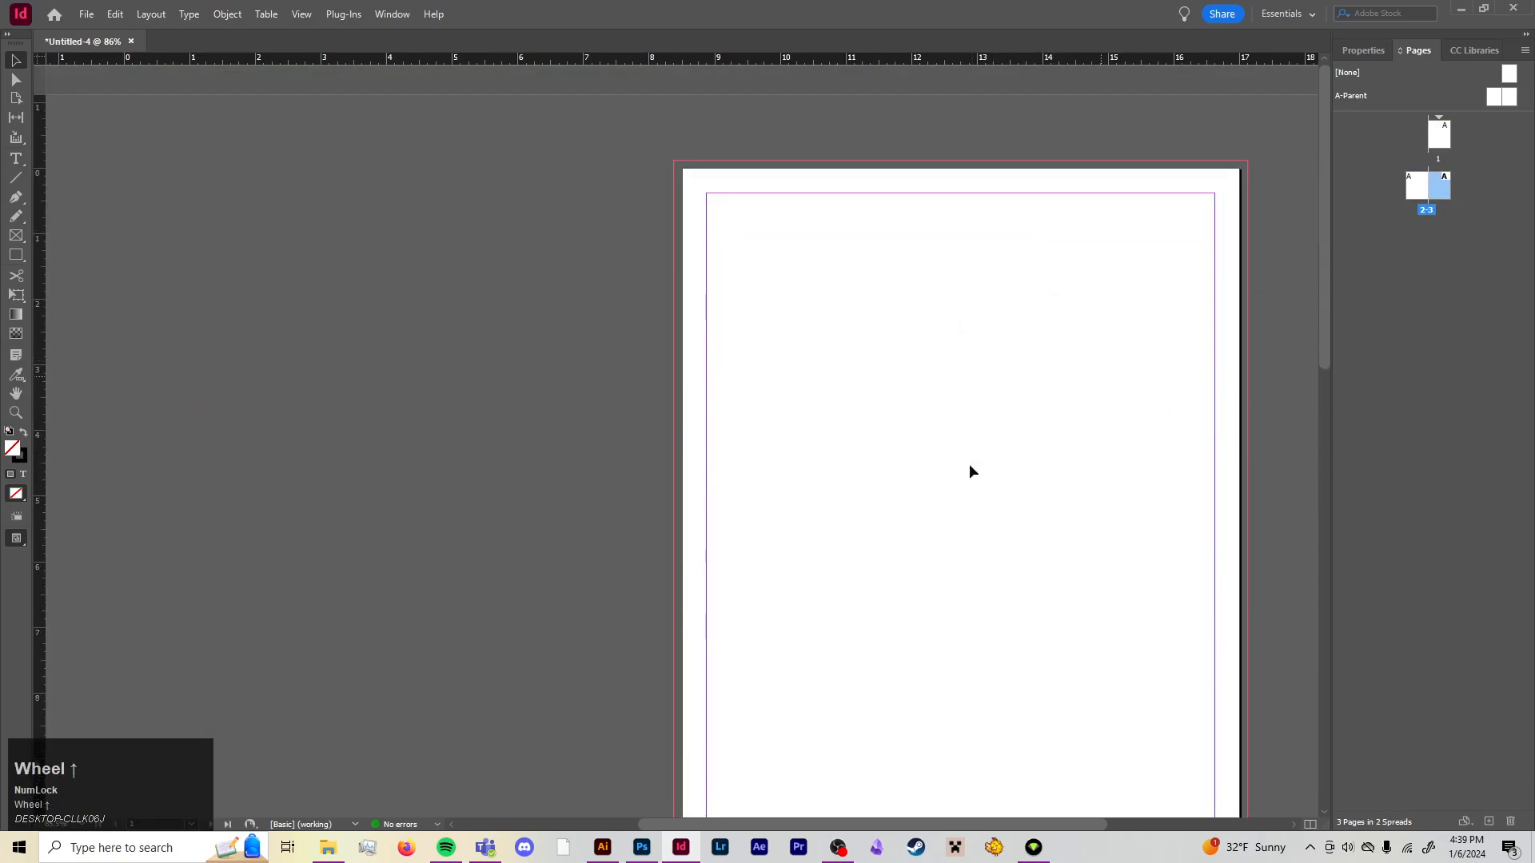
scroll(1162, 301, down, 10)
scroll(1161, 301, up, 1)
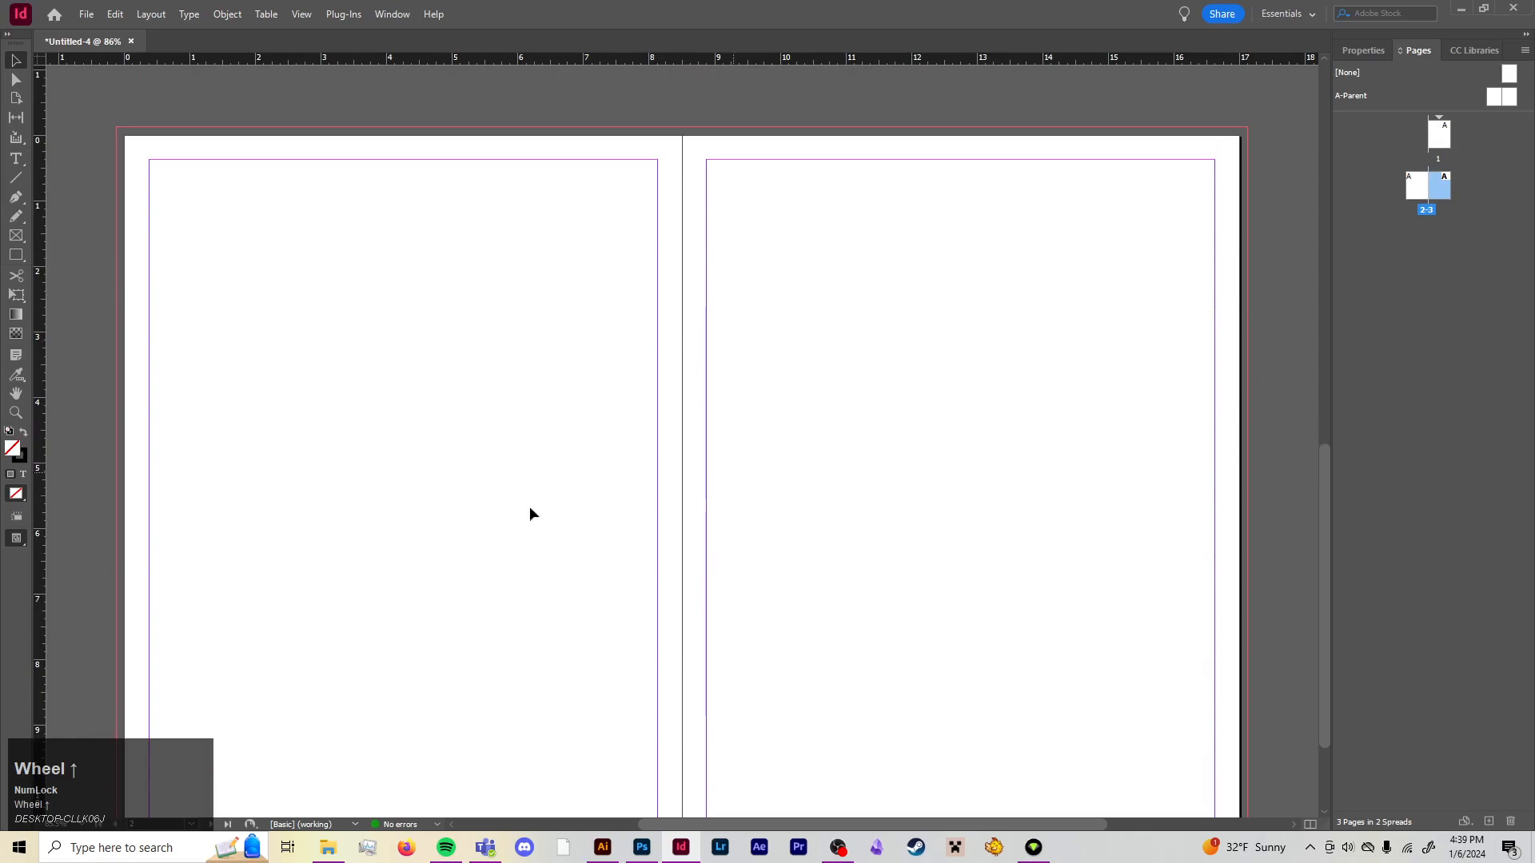
scroll(651, 761, down, 1)
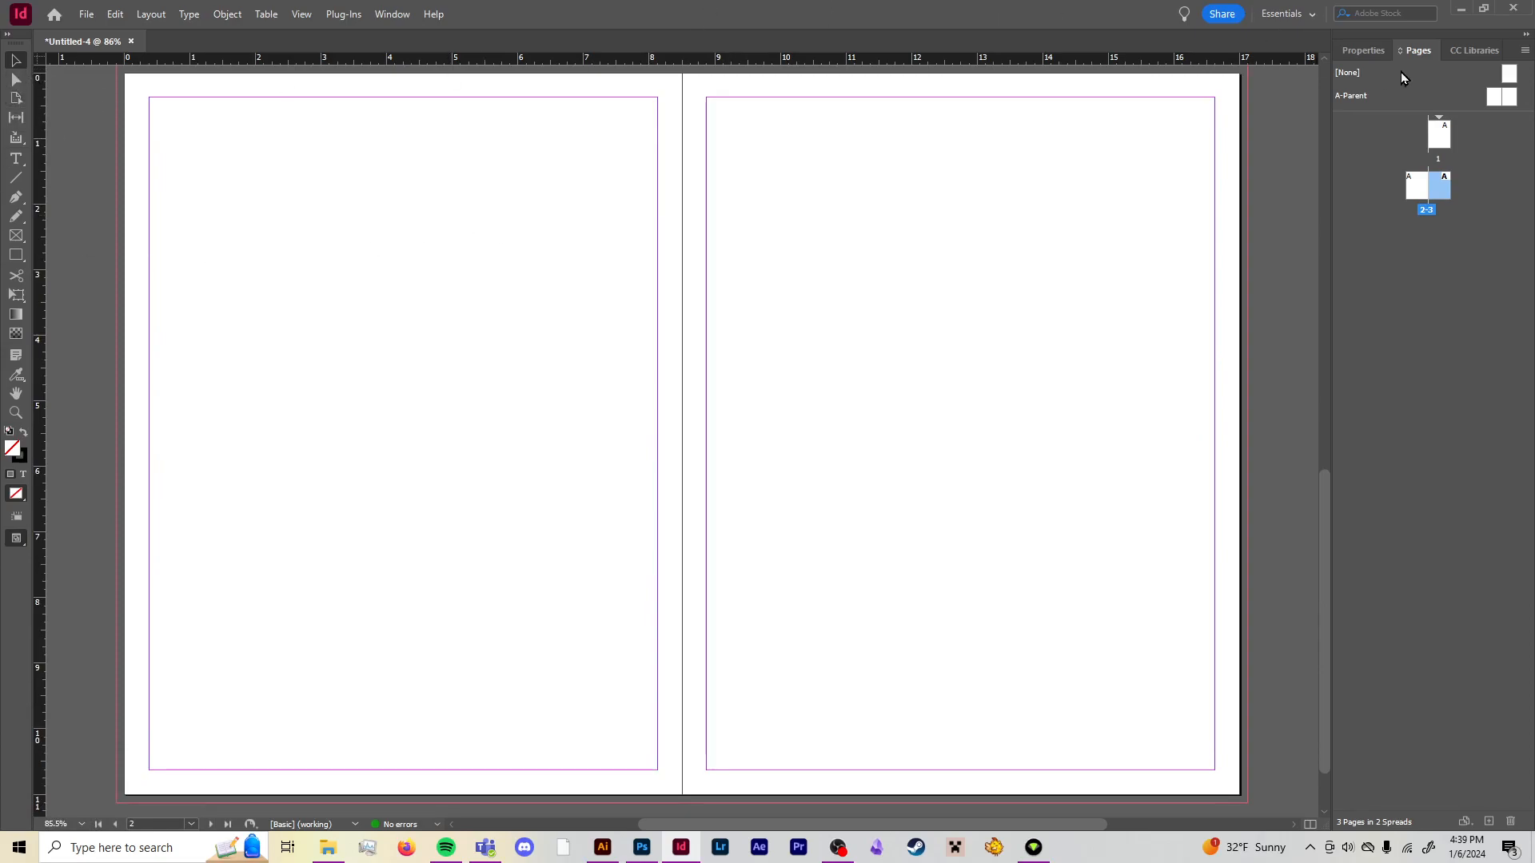
Open the A-Parent spread, select it with the Page tool, and set its number of columns to 2
click(1493, 100)
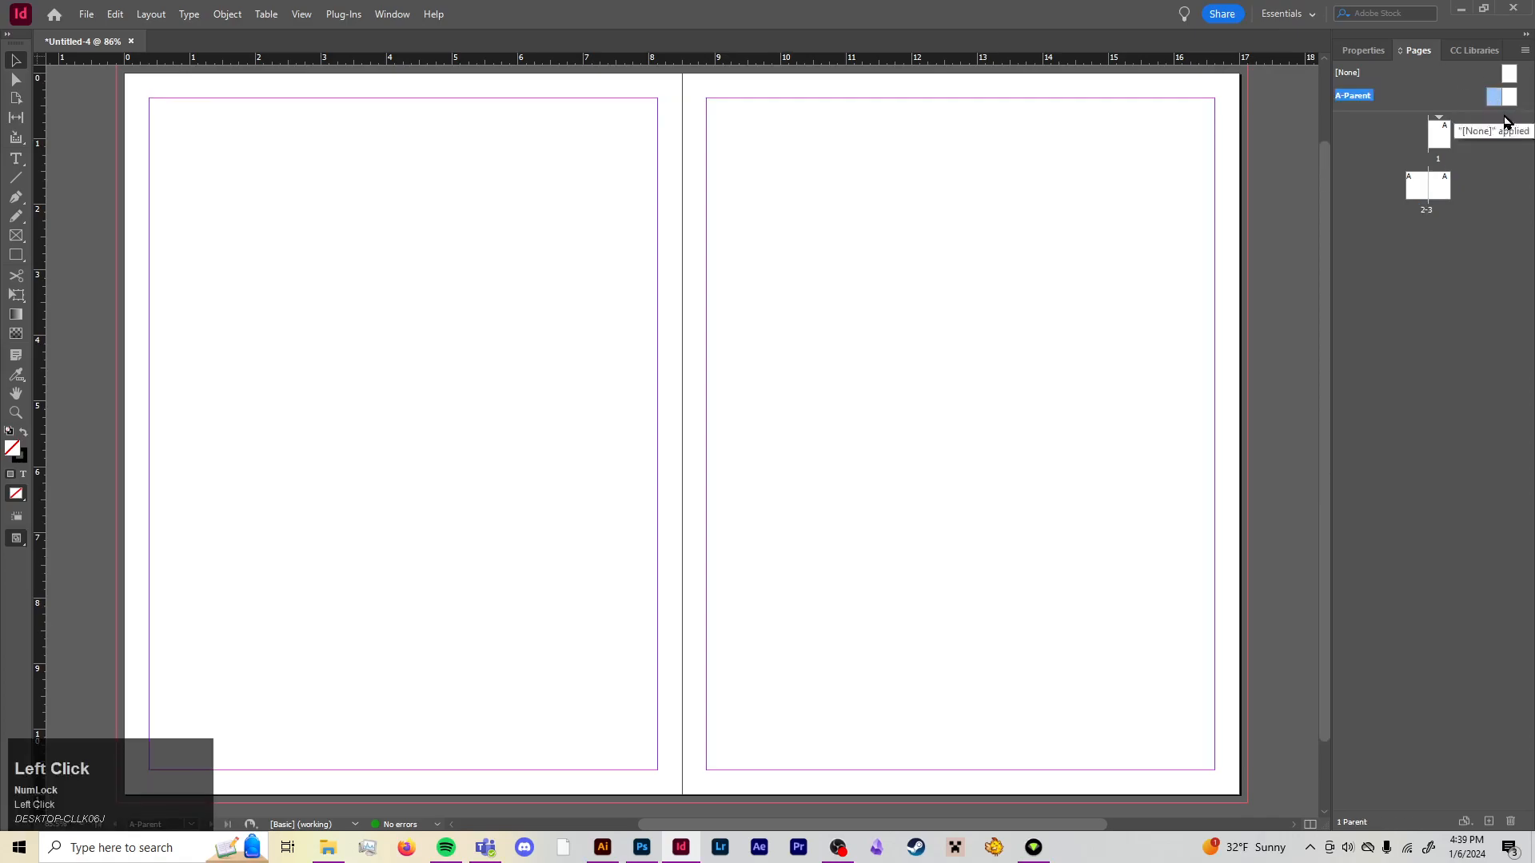
double_click(1495, 99)
scroll(967, 296, up, 2)
scroll(966, 304, down, 1)
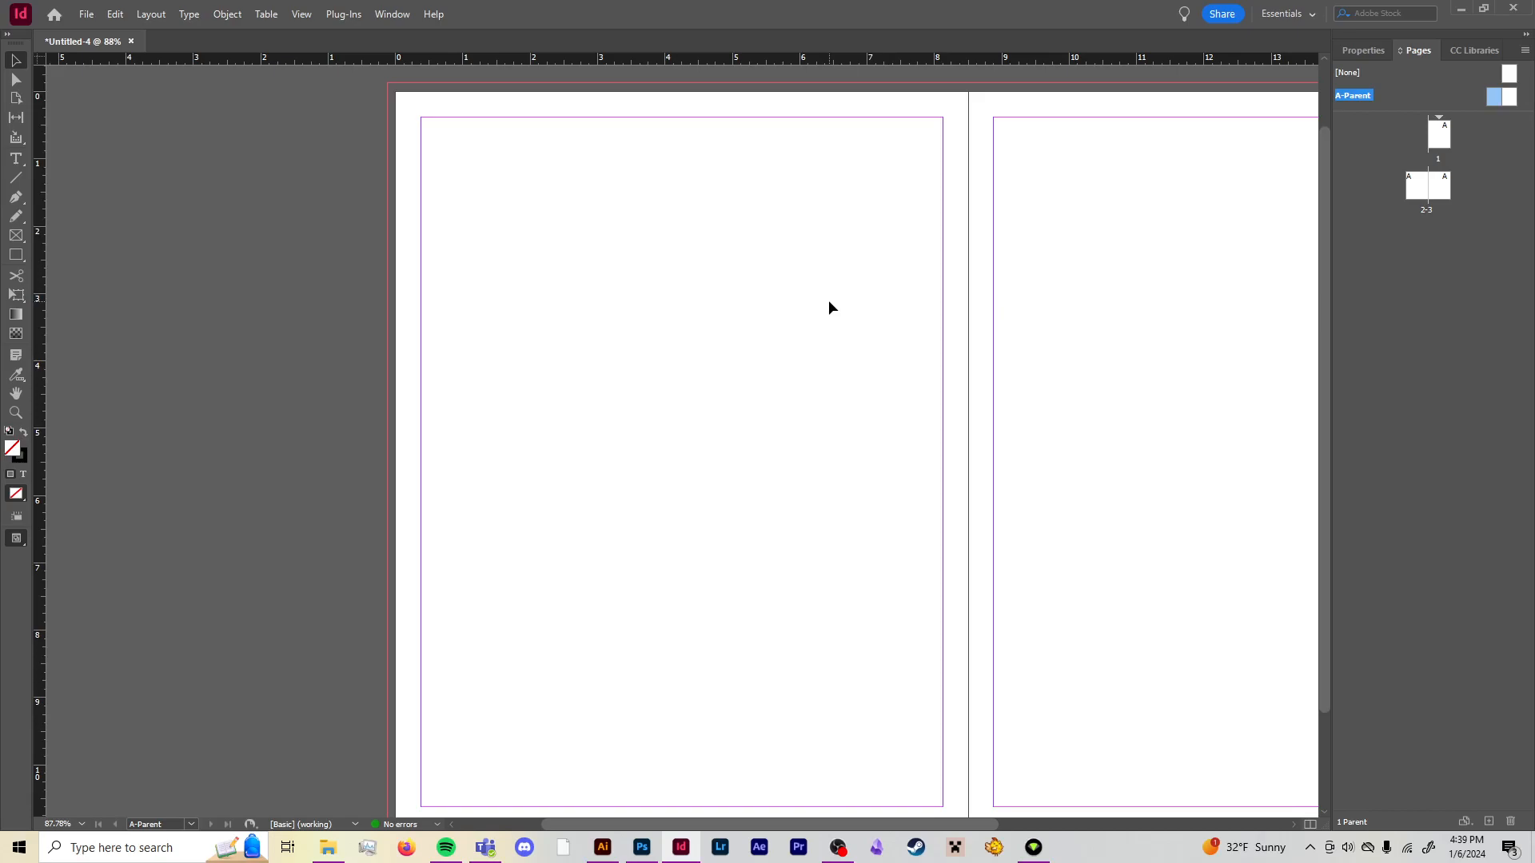
click(14, 98)
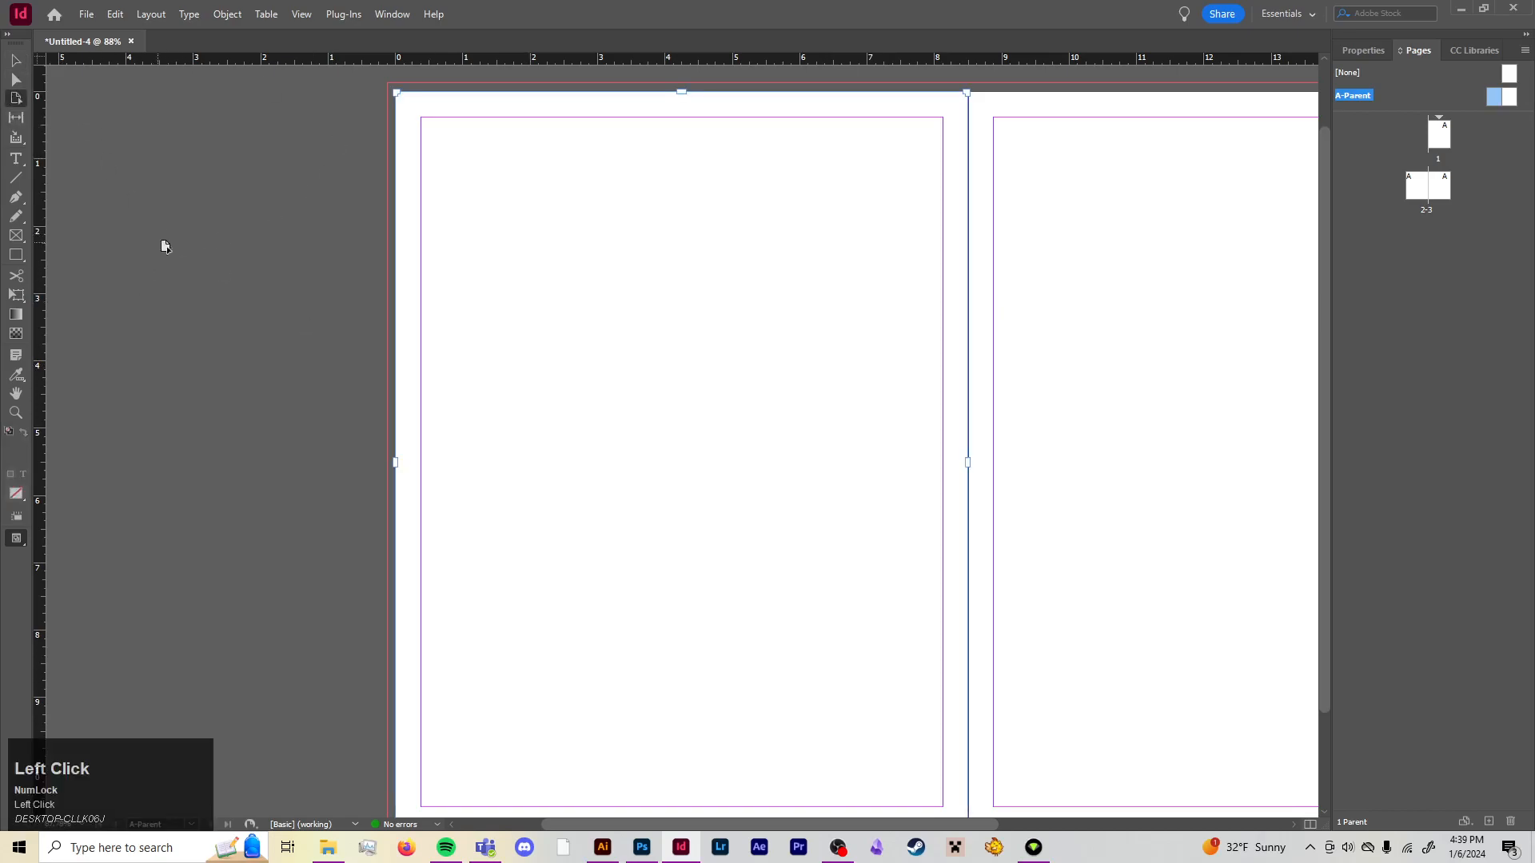
click(1381, 57)
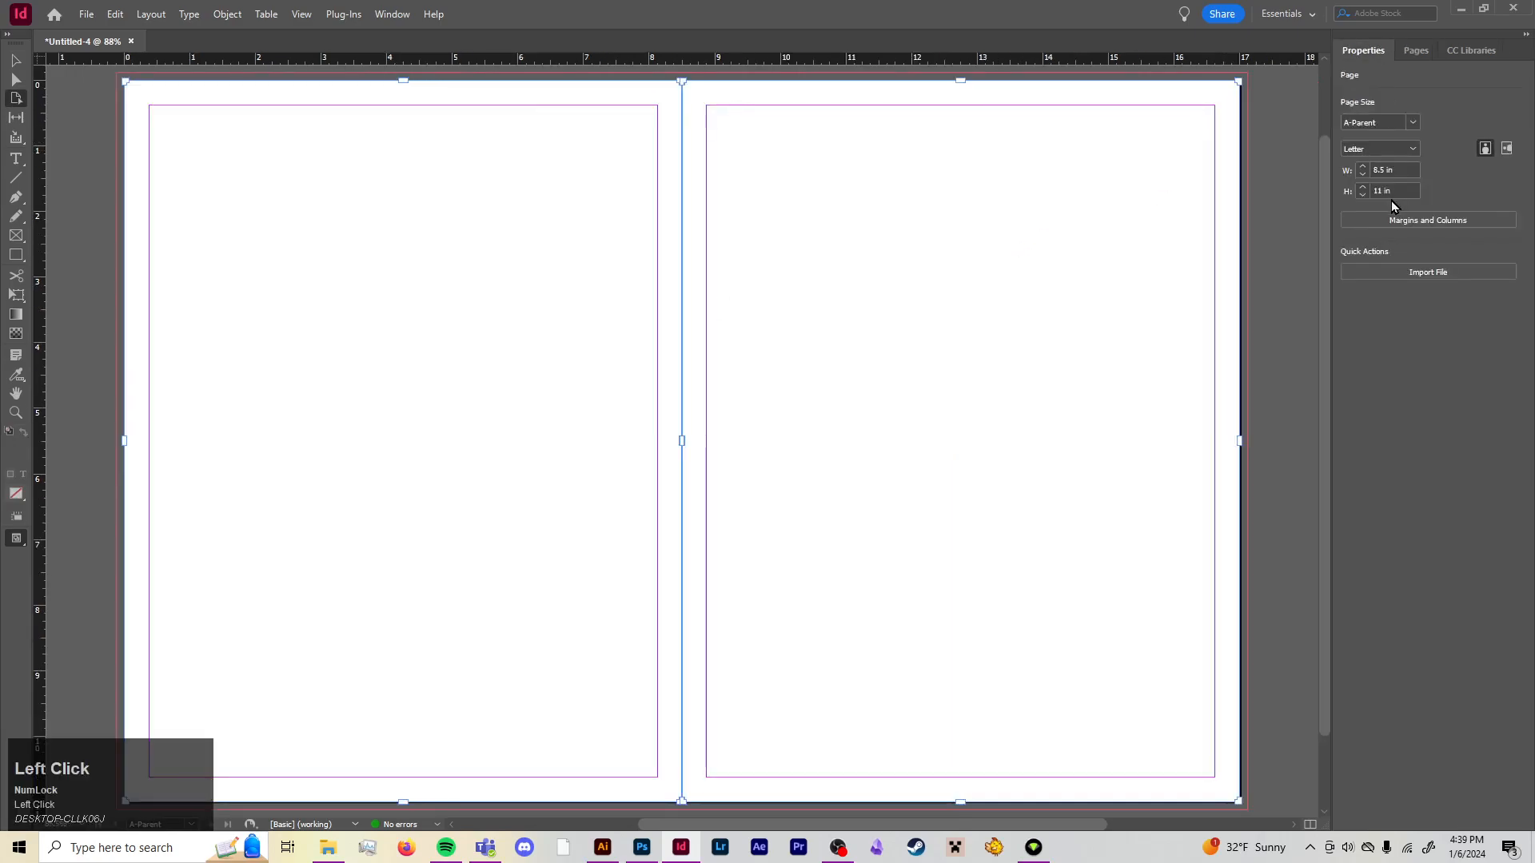
click(1394, 219)
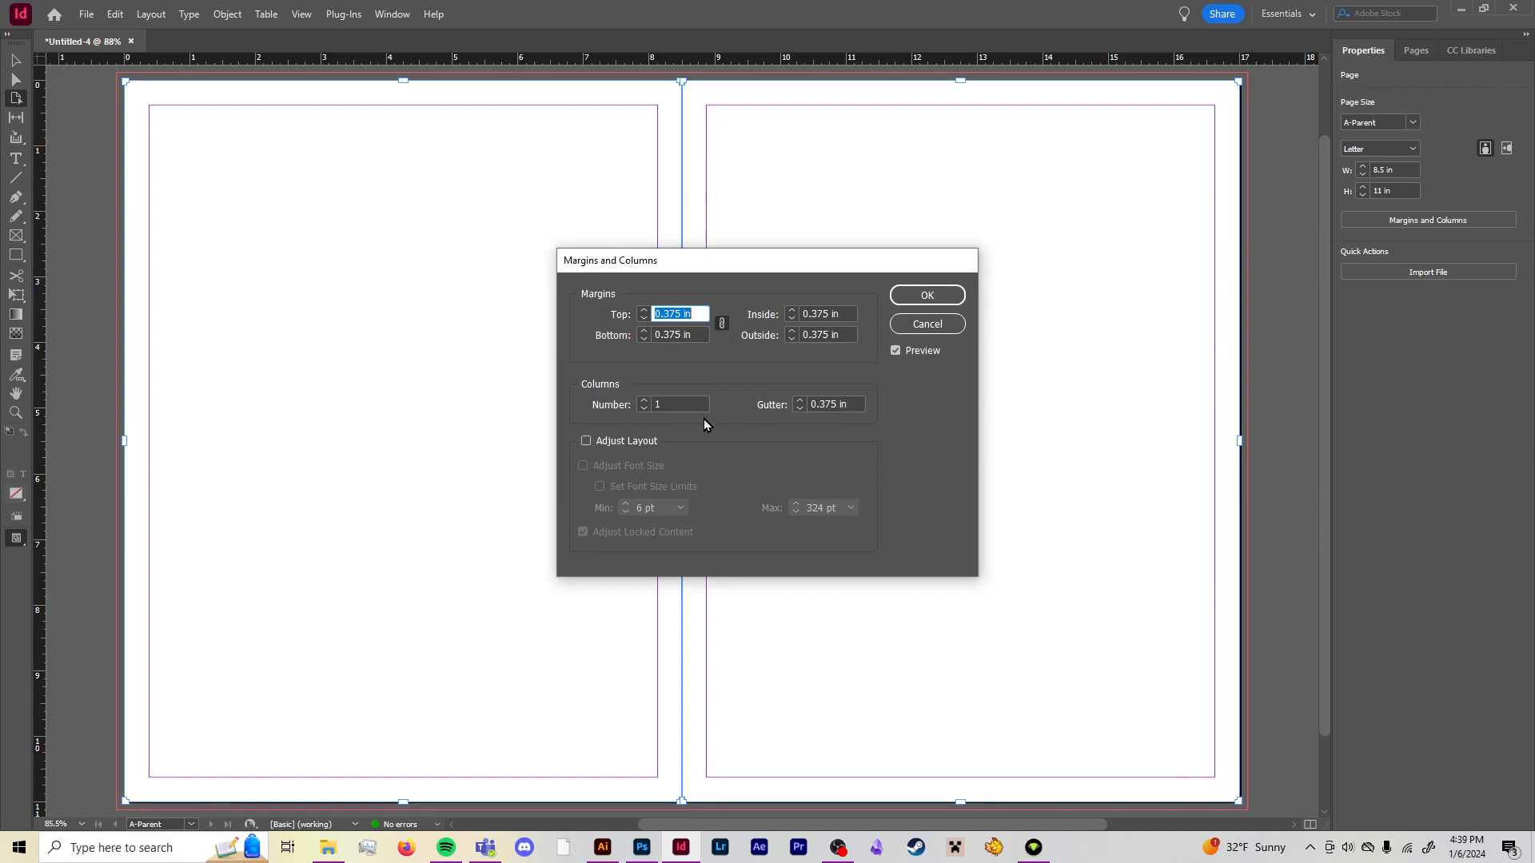
click(645, 400)
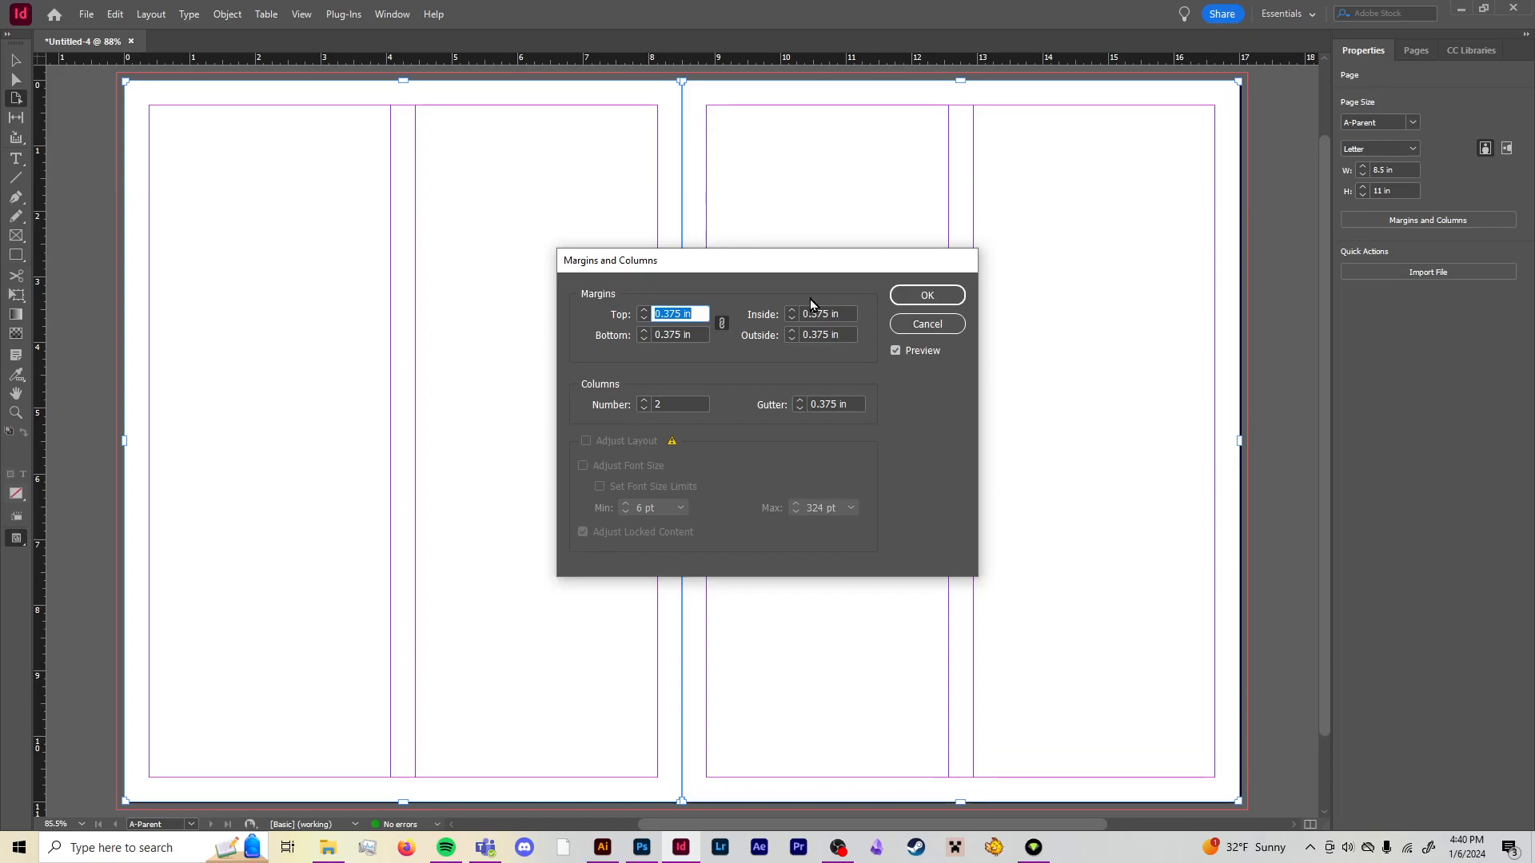
click(928, 296)
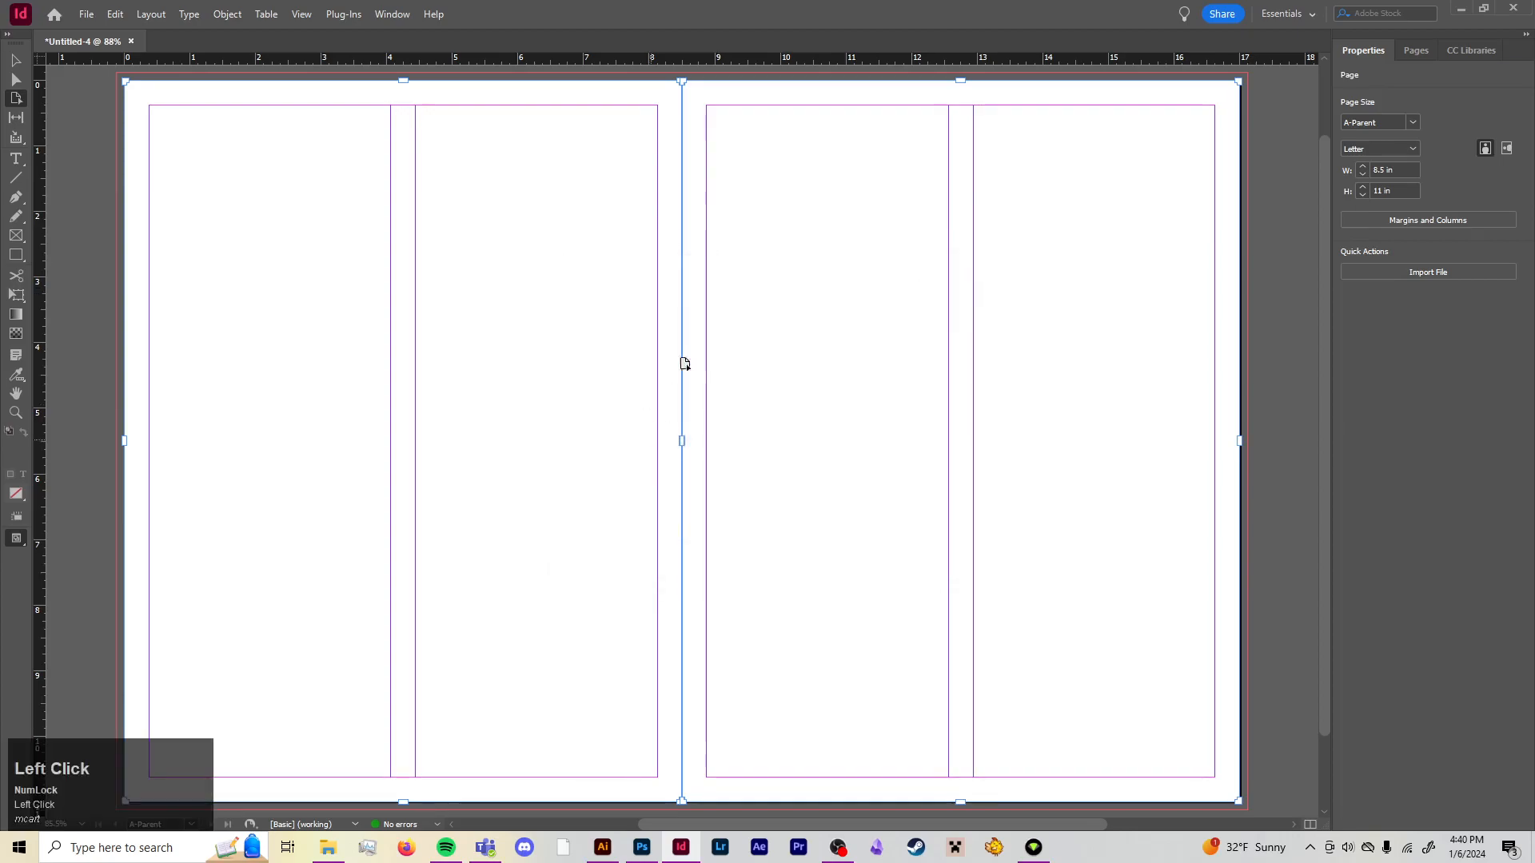
Review the columns on the A-Parent spread, return to the page overview and activate the Selection tool
scroll(754, 359, down, 1)
scroll(754, 356, up, 2)
scroll(911, 339, down, 2)
click(1415, 50)
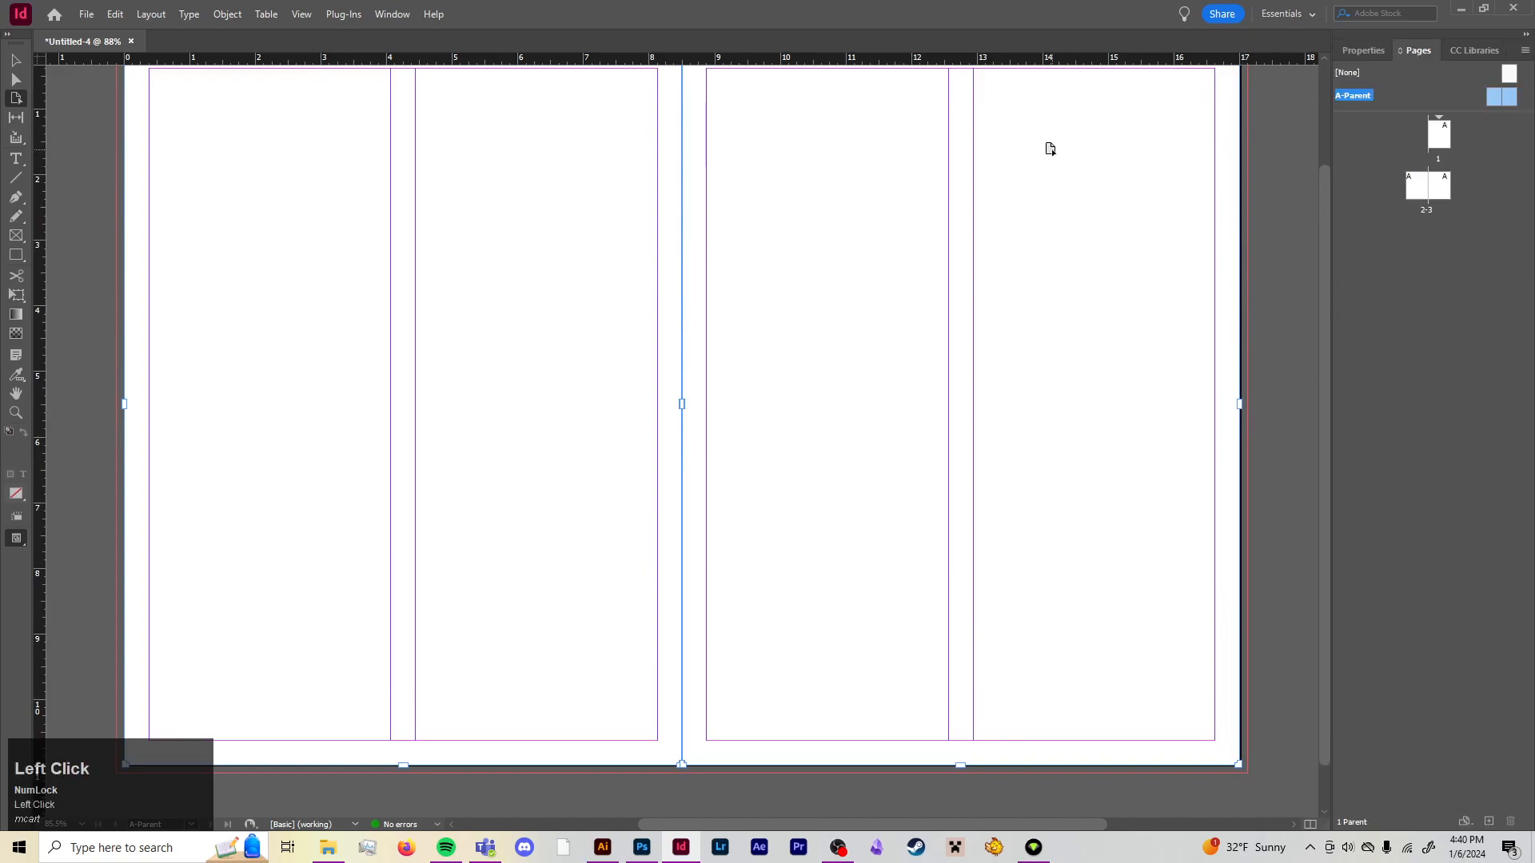
scroll(783, 339, up, 2)
key(v)
scroll(1127, 293, down, 1)
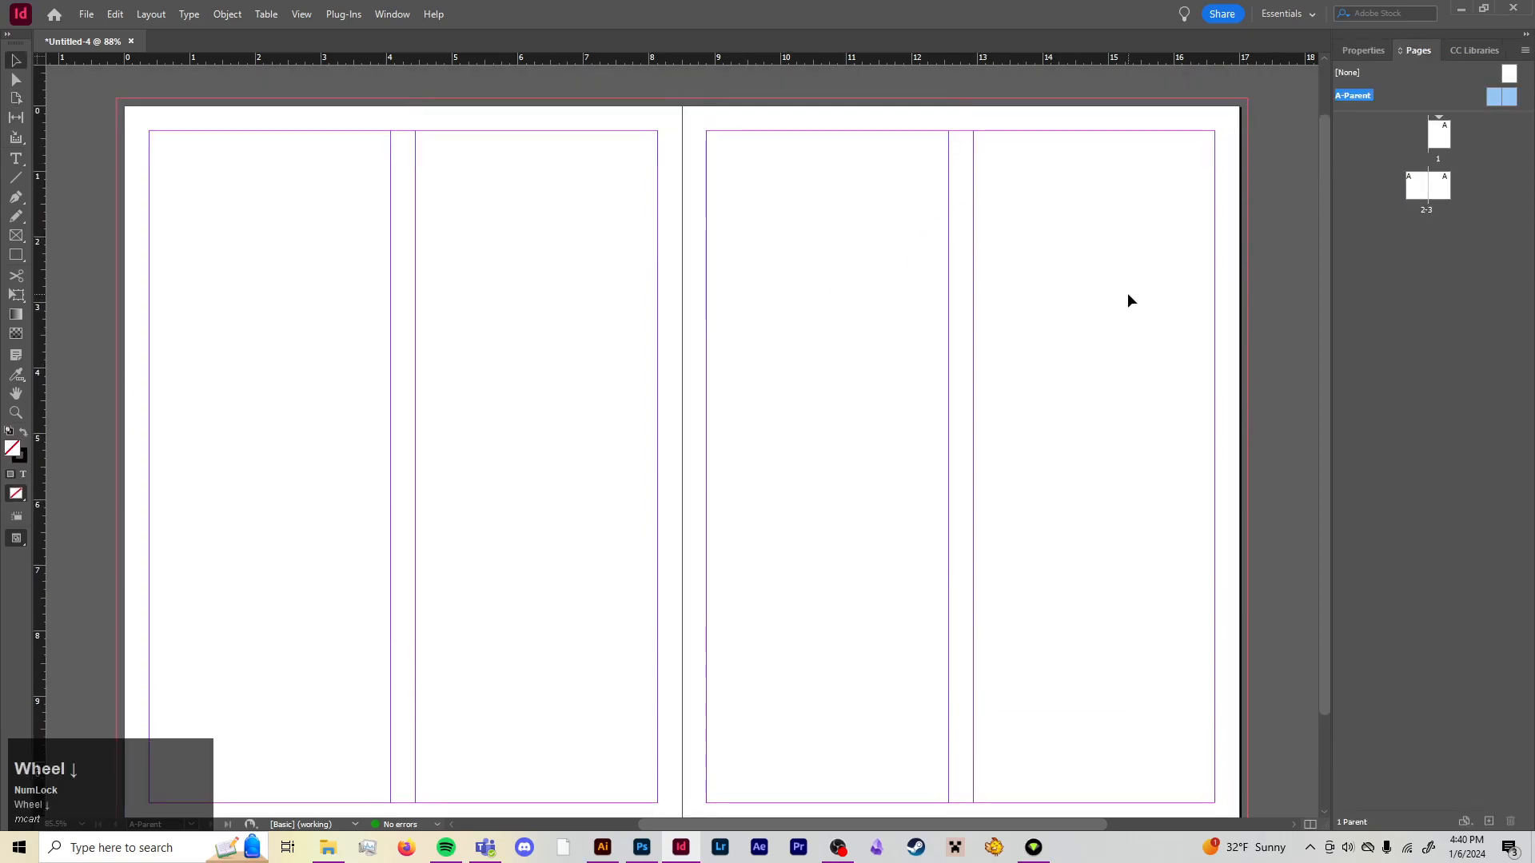
Check the column layout on pages 1 to 3, and add pages 4 and 5 as another spread
click(1425, 194)
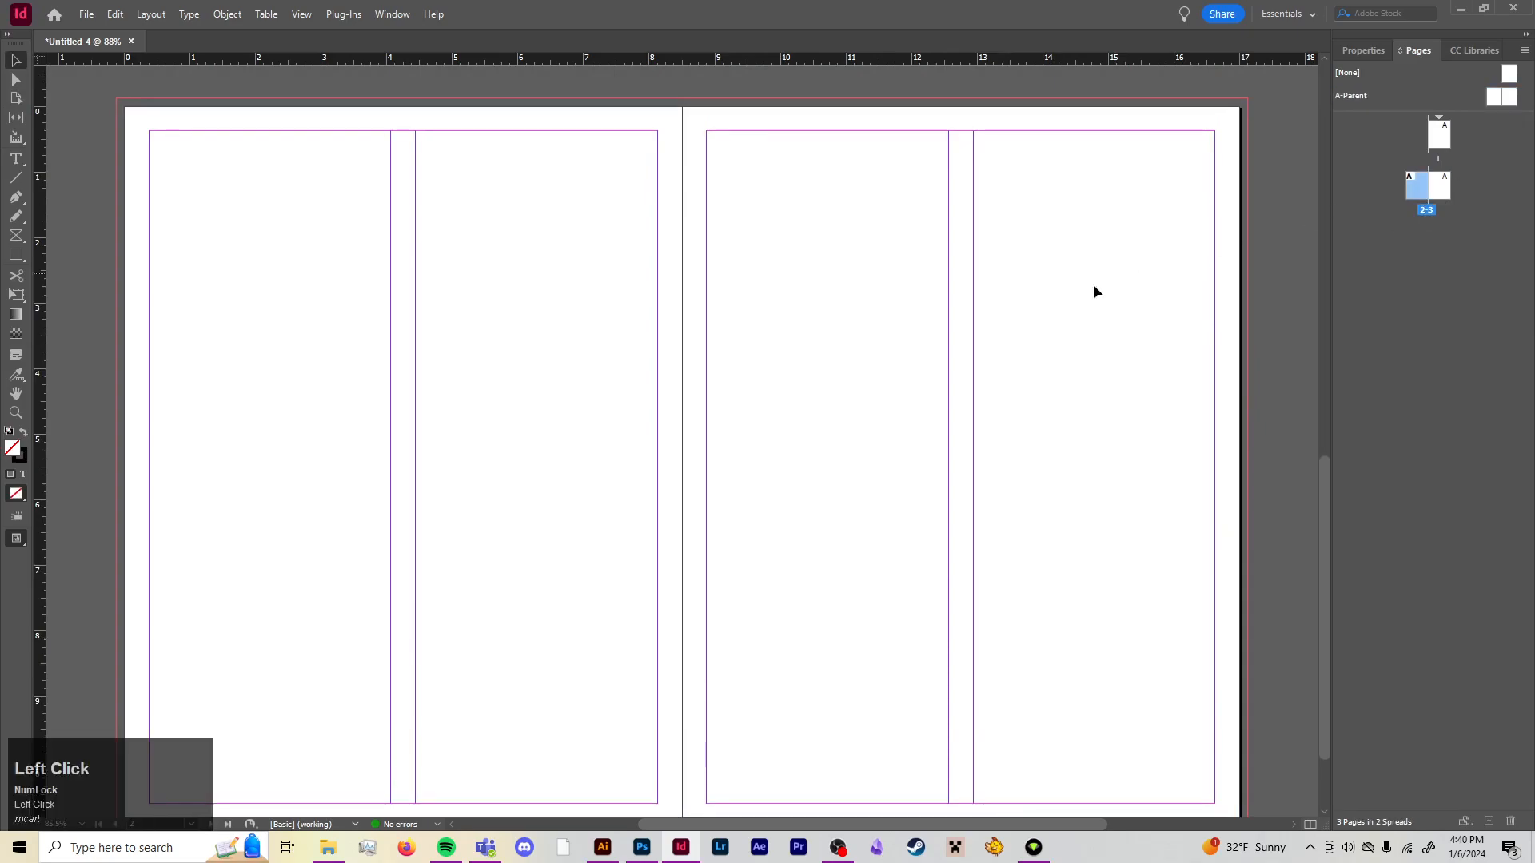
scroll(1048, 347, up, 10)
scroll(1049, 350, down, 10)
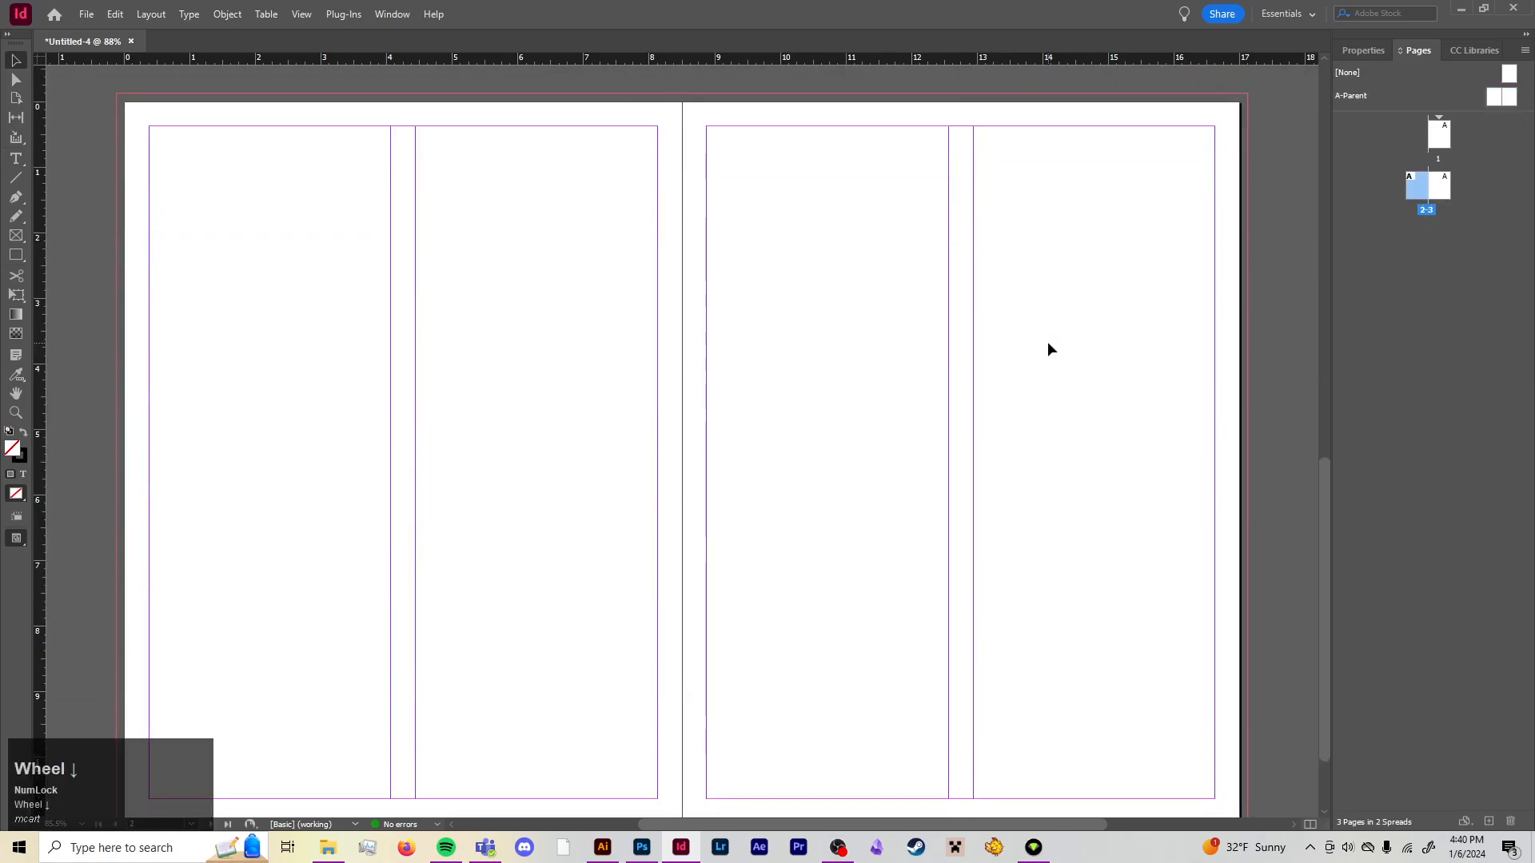
scroll(1365, 584, up, 1)
scroll(1108, 472, up, 15)
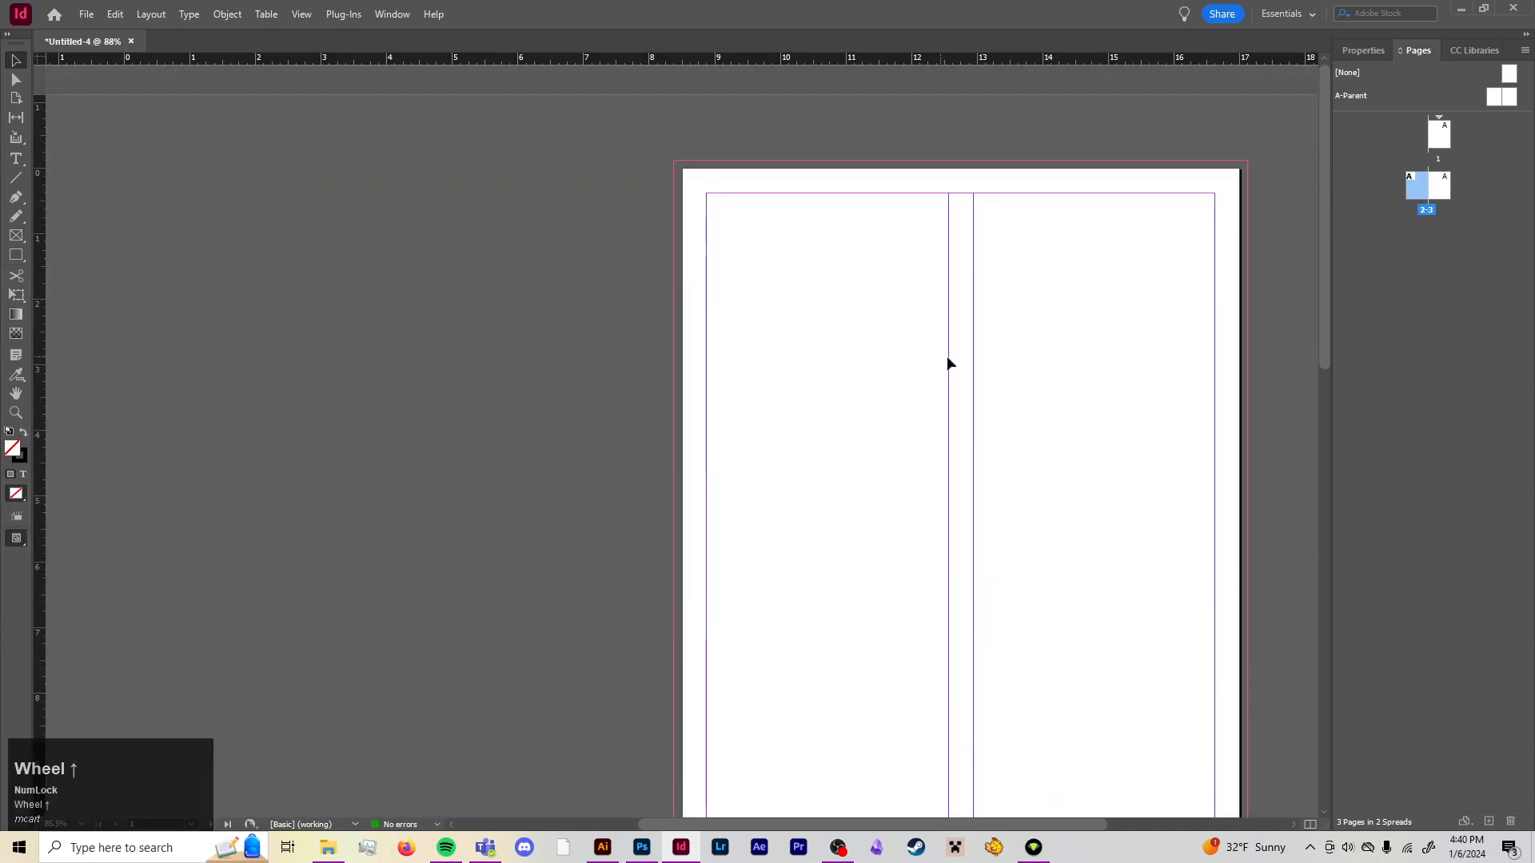
scroll(1143, 261, down, 15)
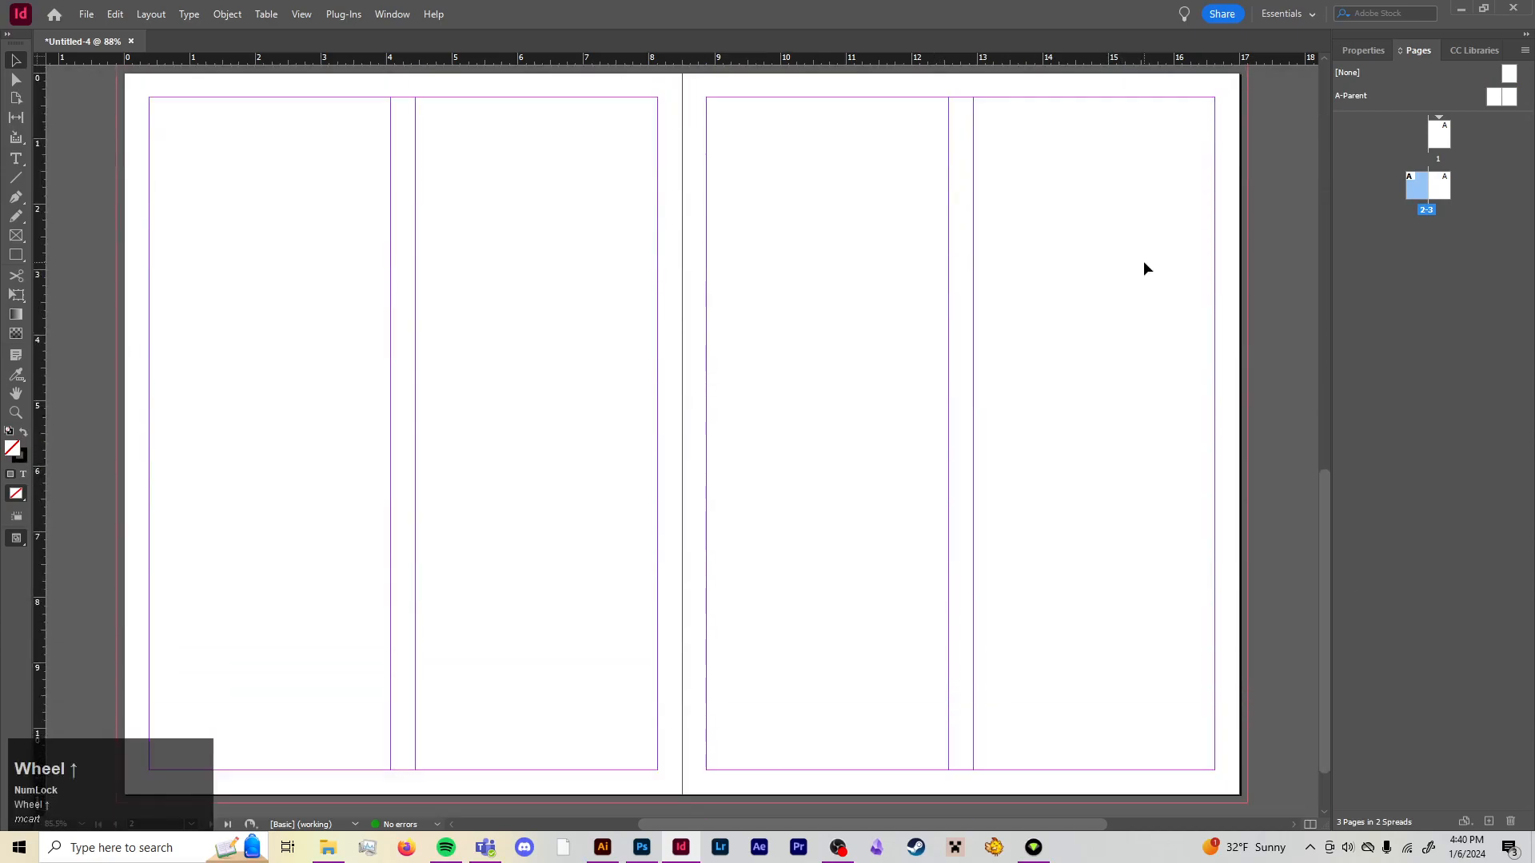
click(1489, 821)
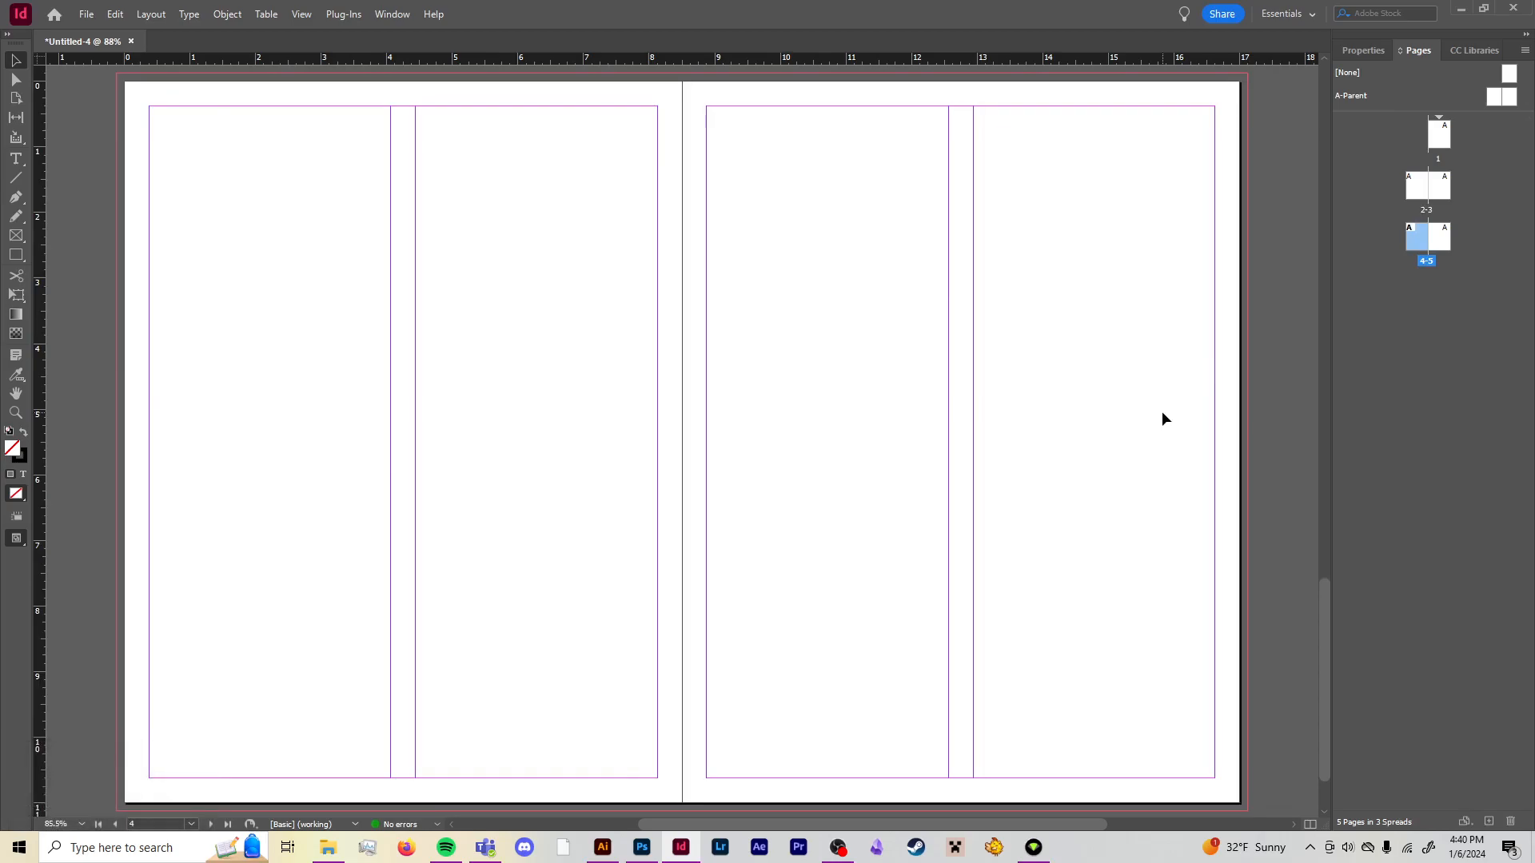
Switch to Illustrator to view the Untitled-3 guides, and return to InDesign to look over the document's spreads
click(603, 849)
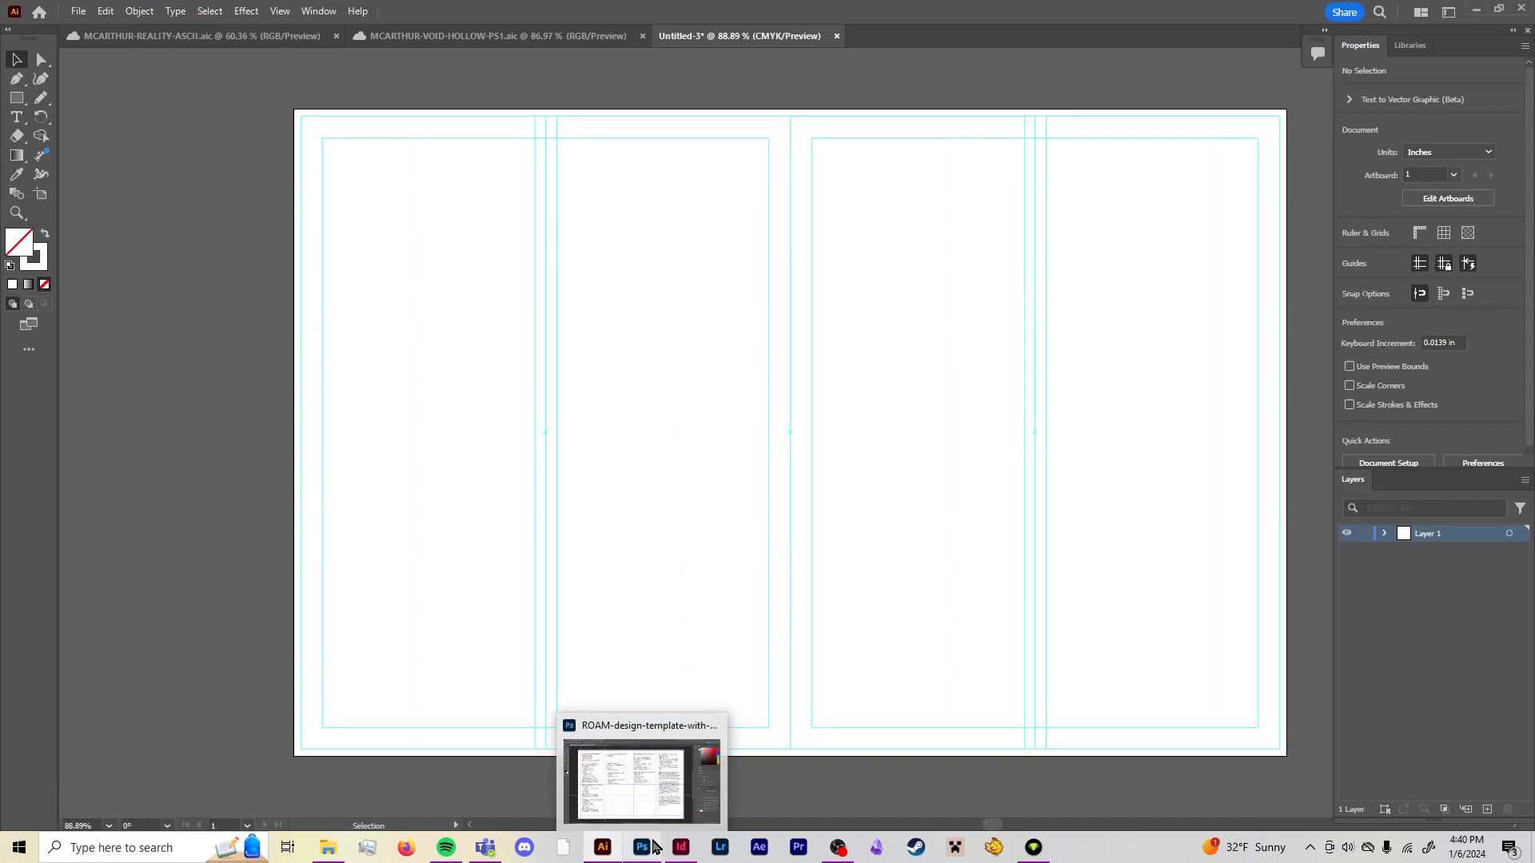
click(681, 847)
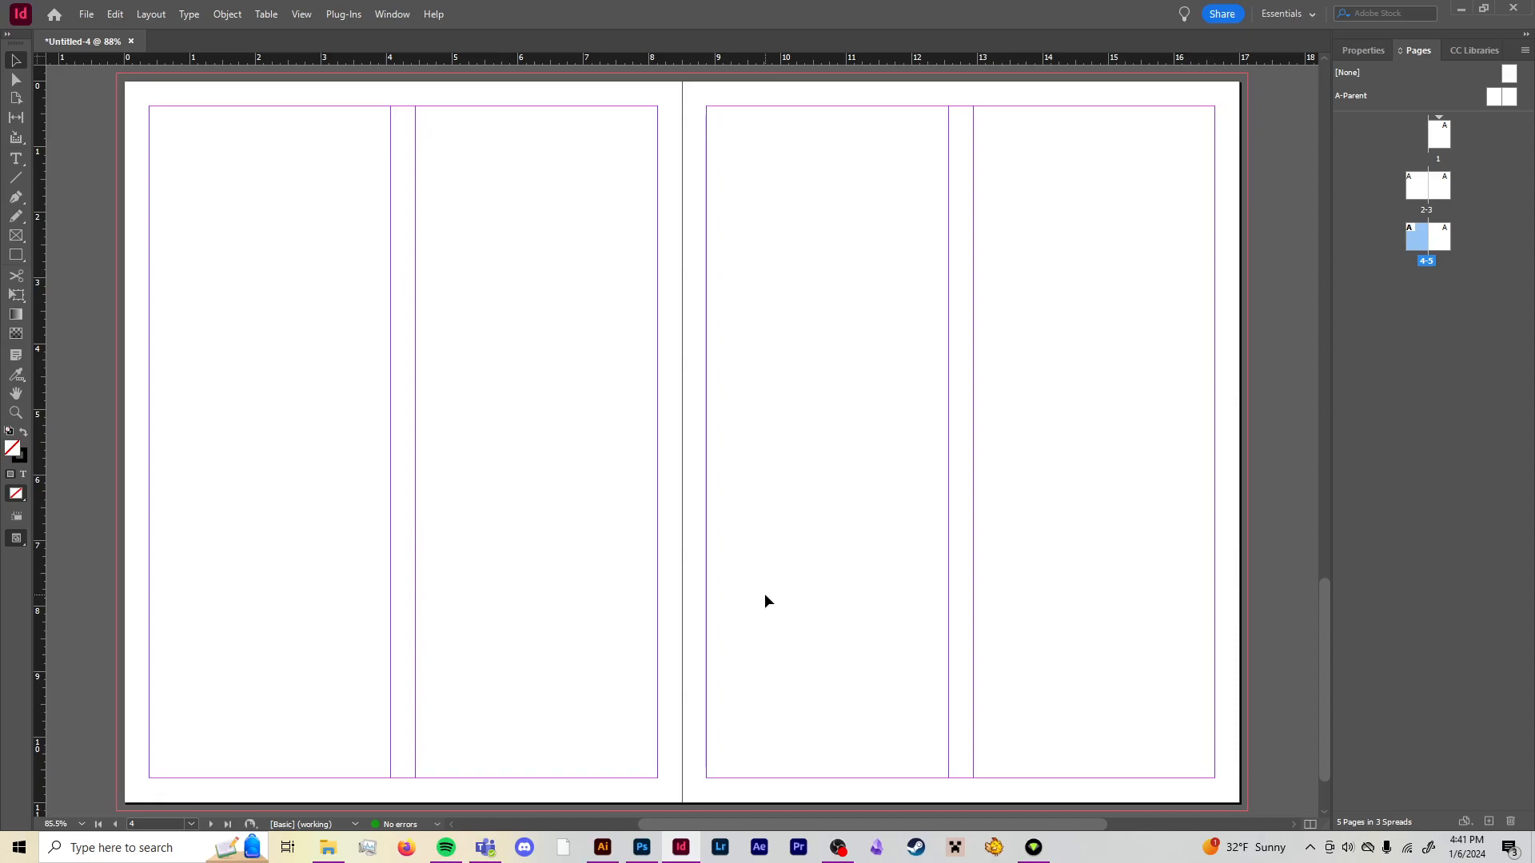
scroll(764, 600, up, 3)
scroll(764, 599, down, 2)
scroll(765, 600, down, 1)
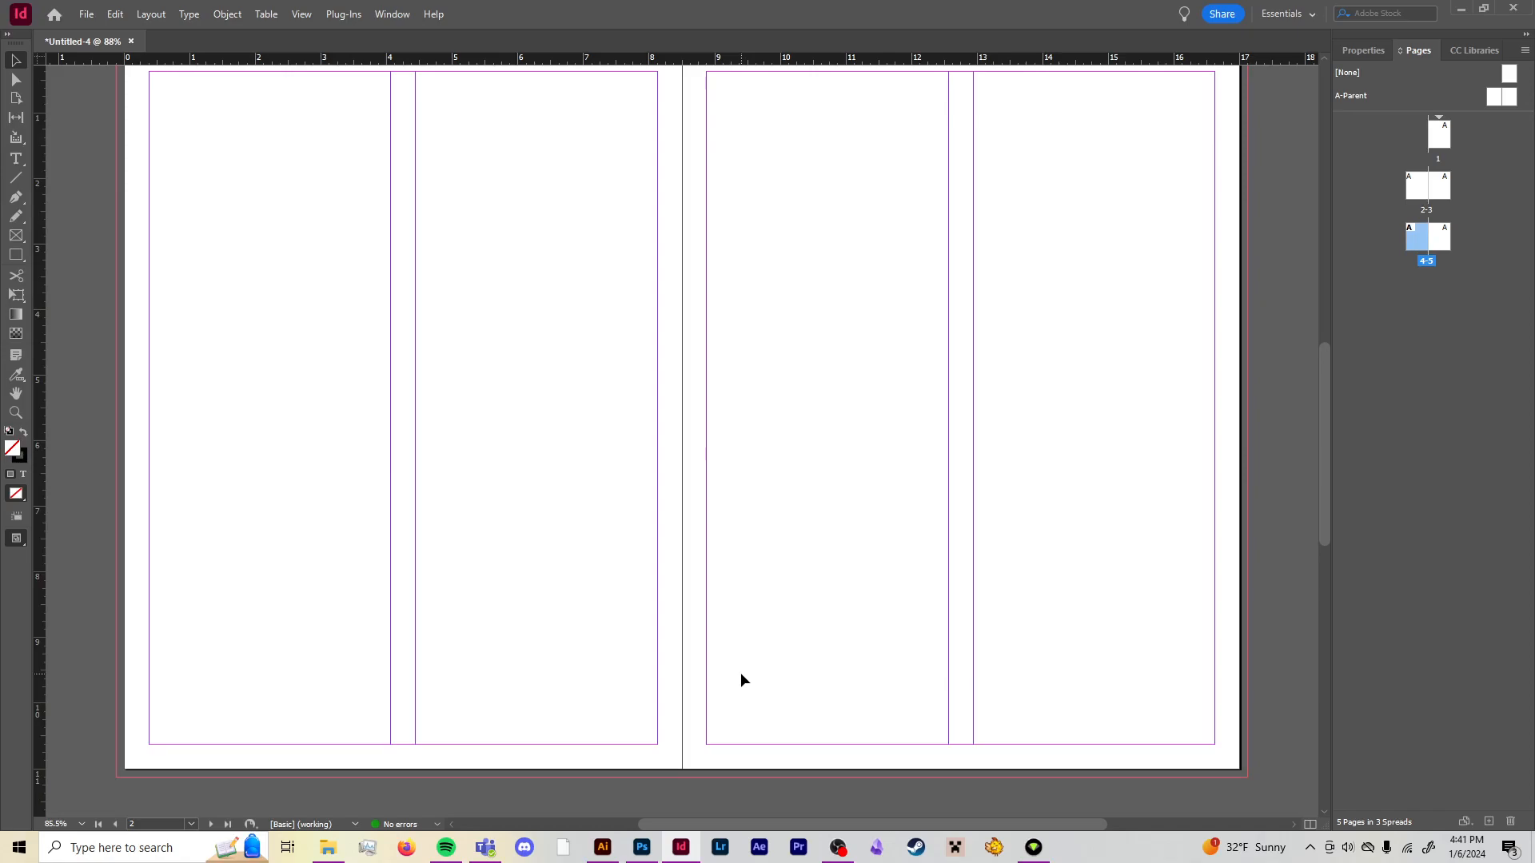
scroll(751, 574, up, 2)
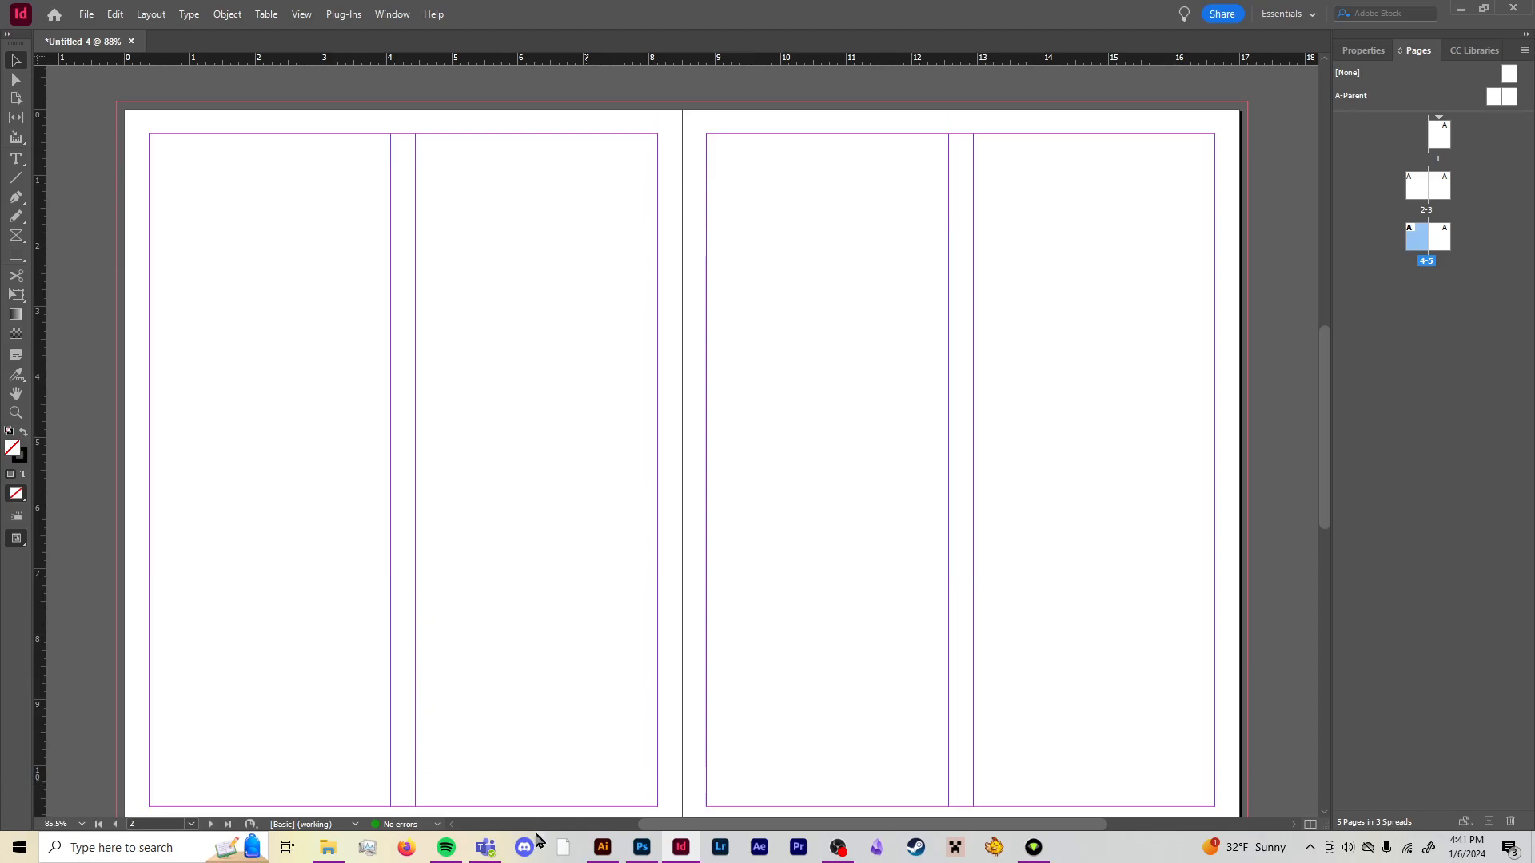
Switch to Photoshop, go to its home screen and browse the cloud files for an existing magazine spread
click(642, 847)
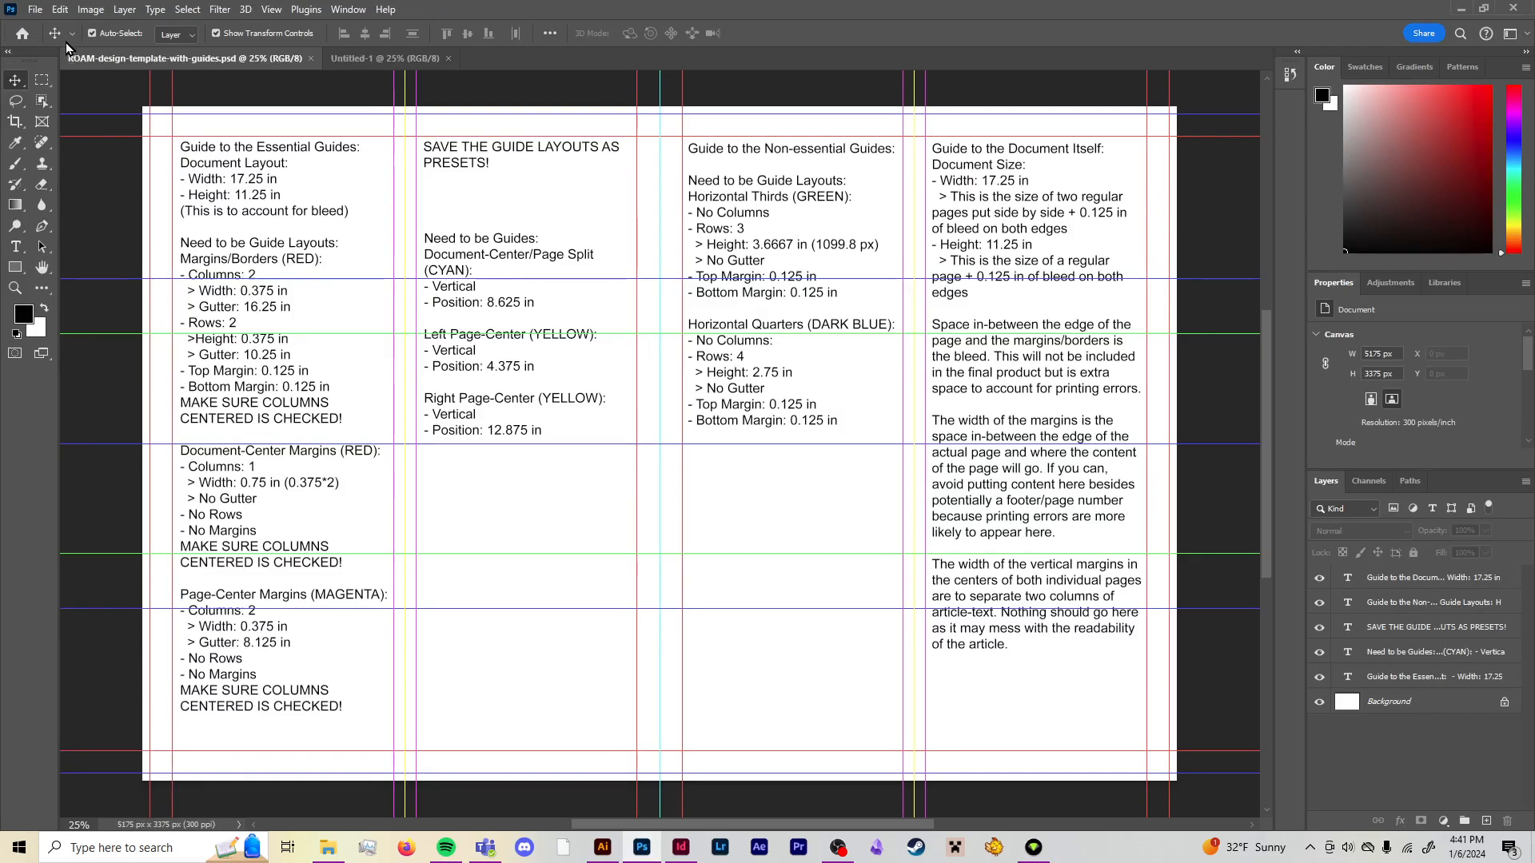
click(24, 35)
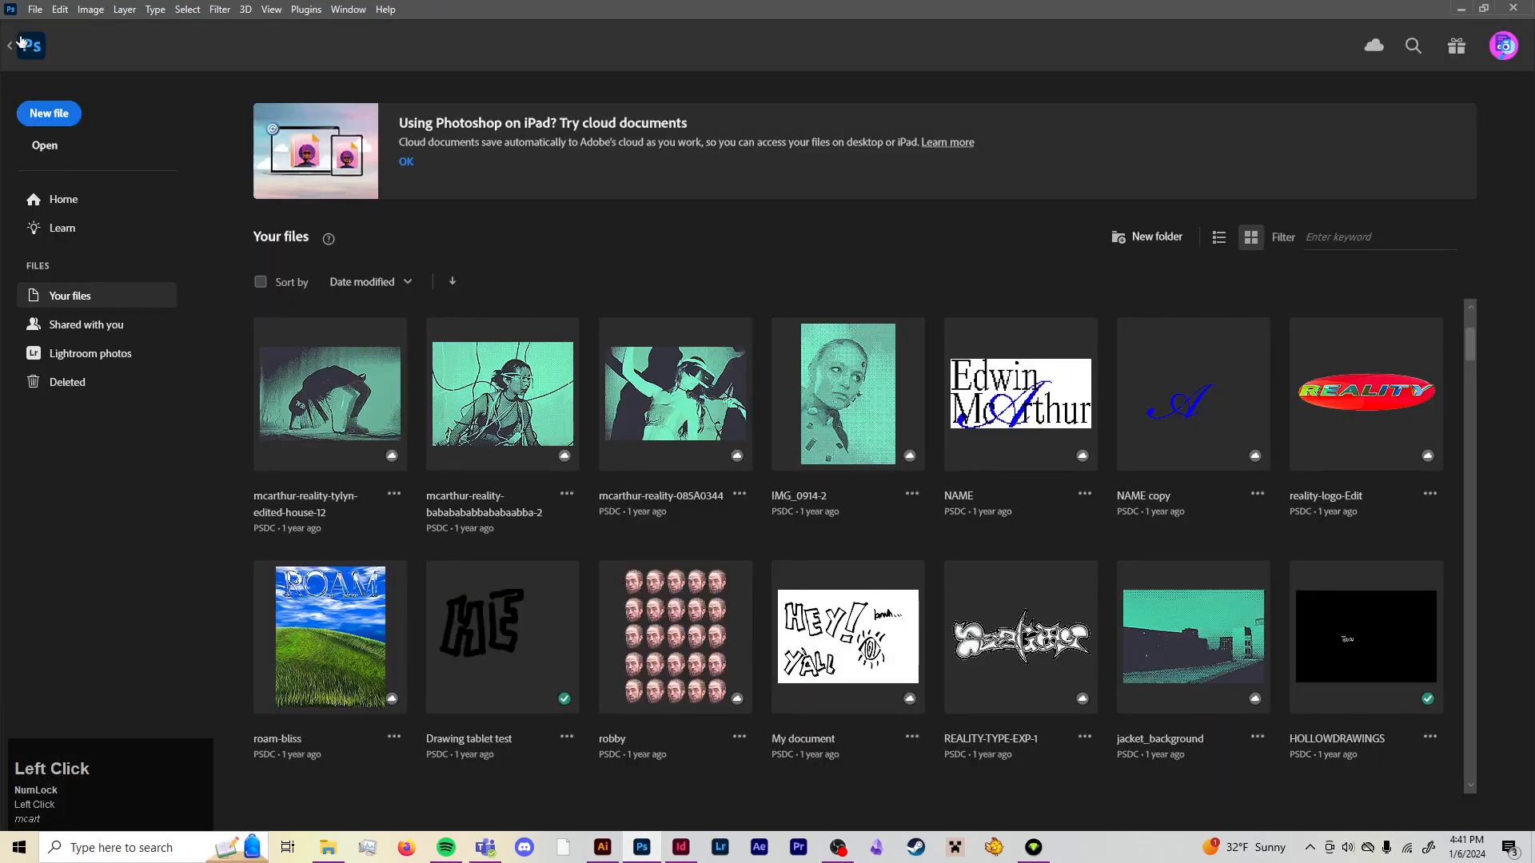
scroll(646, 434, down, 5)
scroll(645, 434, down, 1)
scroll(646, 434, up, 2)
scroll(646, 434, down, 5)
scroll(646, 434, down, 1)
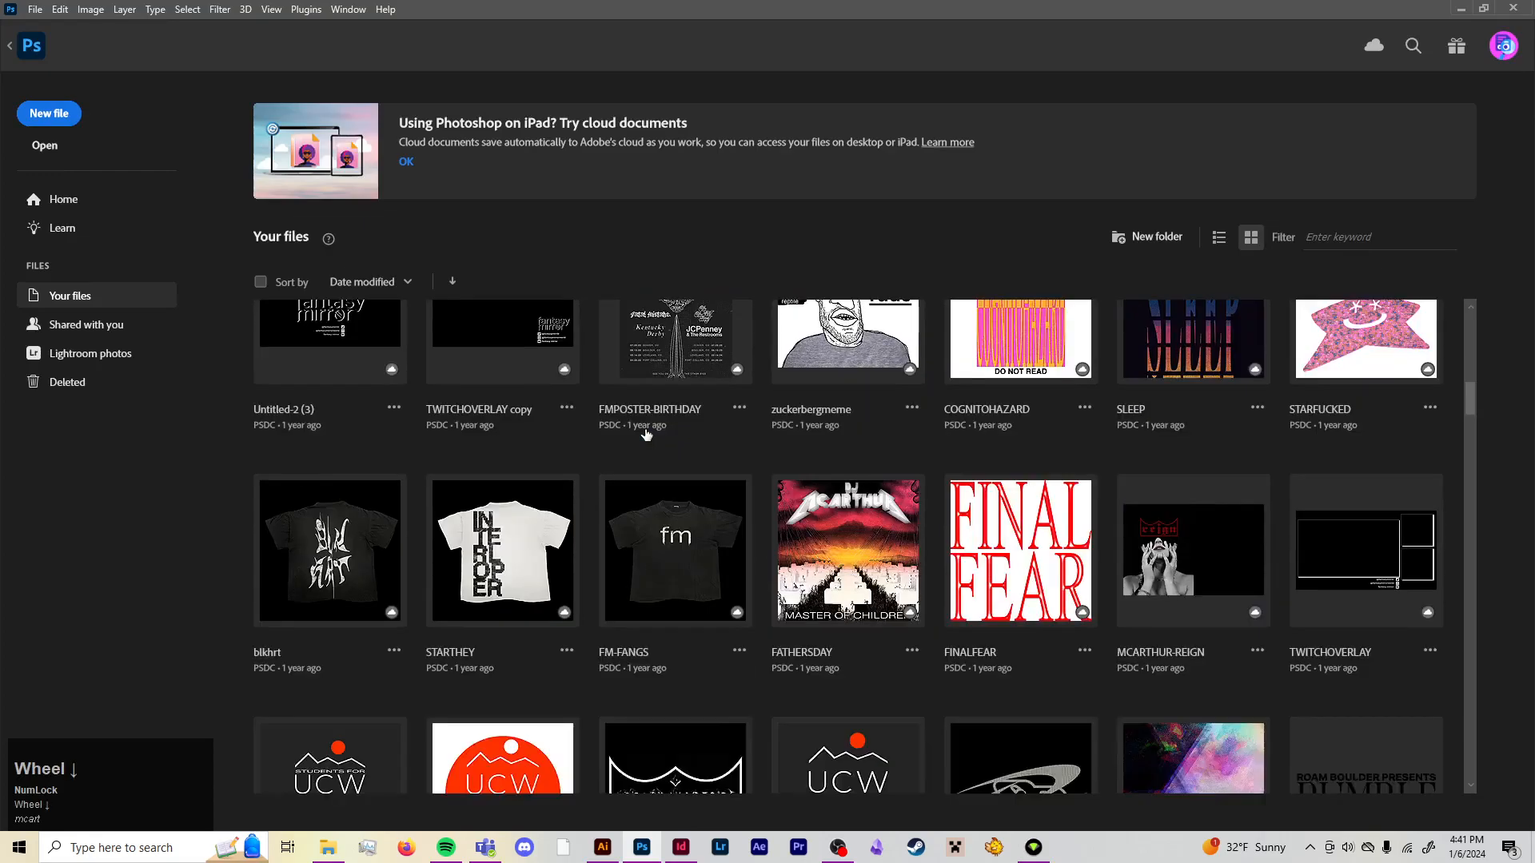
scroll(646, 434, up, 4)
scroll(646, 434, up, 3)
scroll(1236, 602, up, 1)
scroll(1321, 631, down, 1)
scroll(1323, 637, up, 4)
scroll(1323, 637, down, 5)
scroll(1323, 637, up, 7)
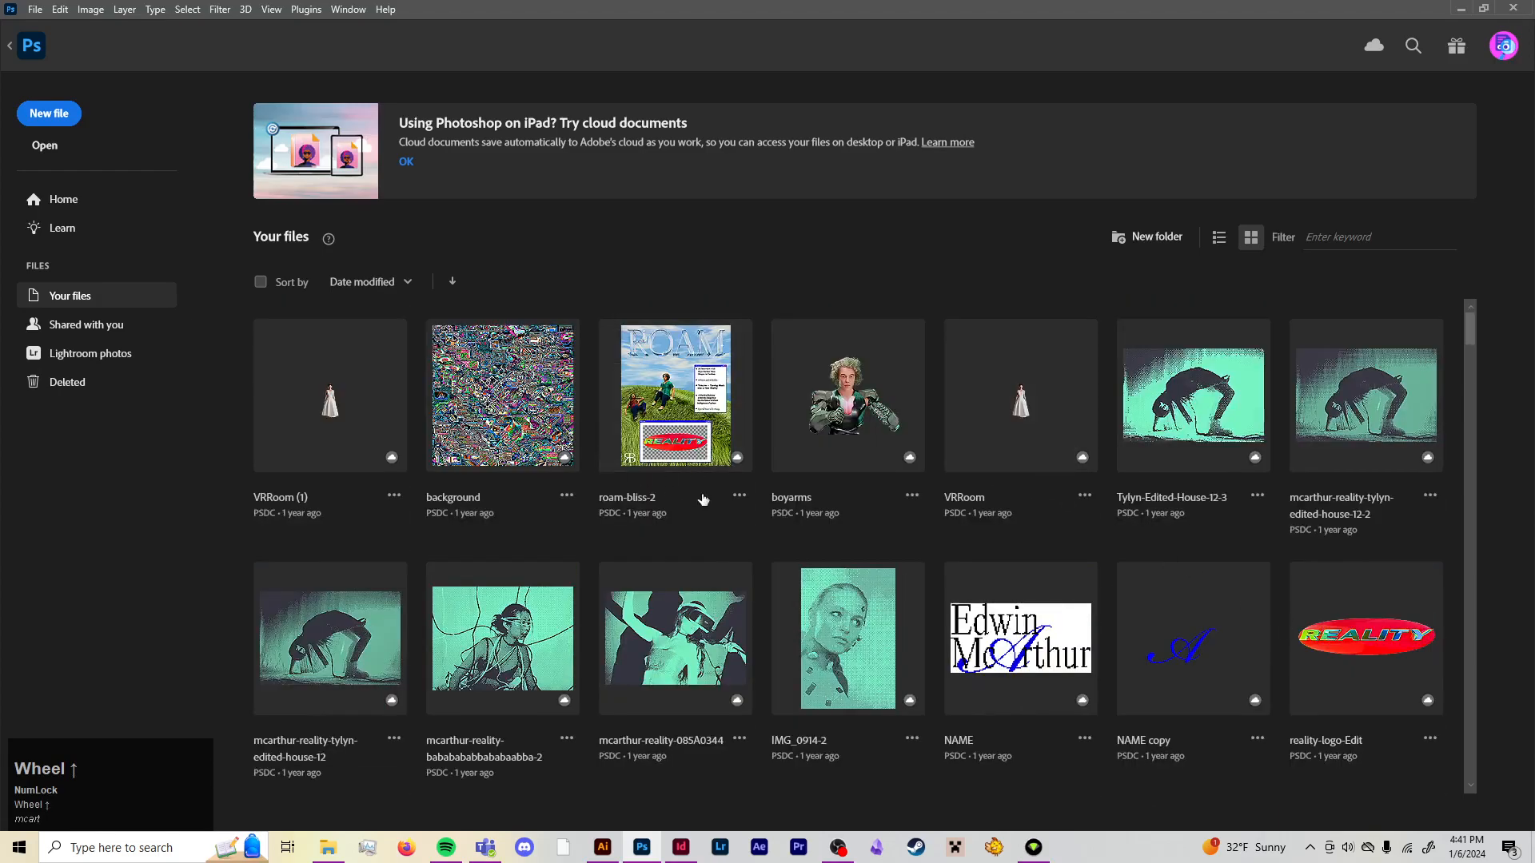
scroll(703, 499, down, 8)
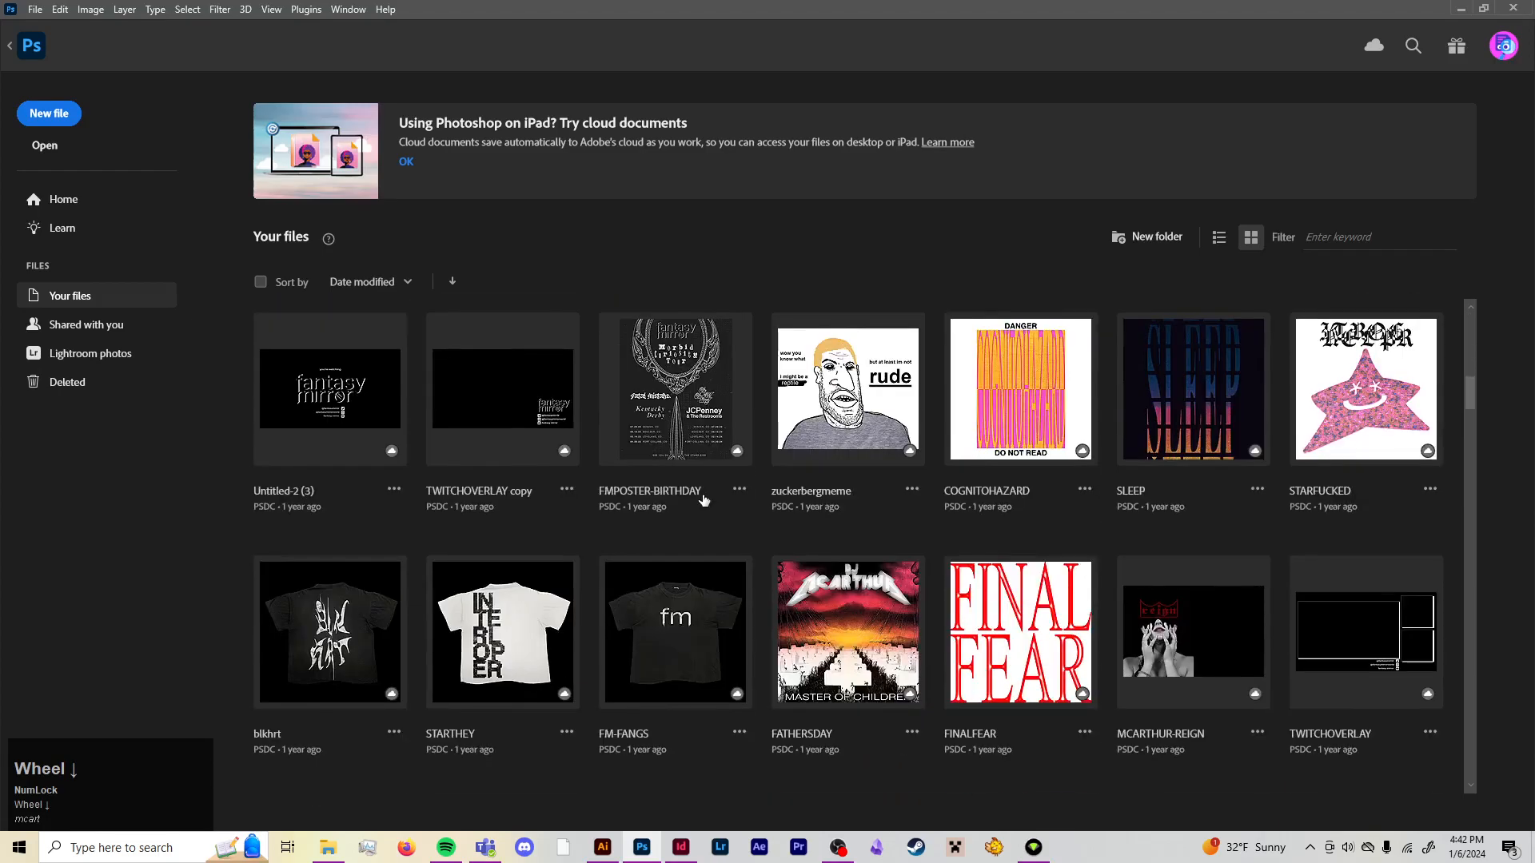
scroll(704, 499, down, 10)
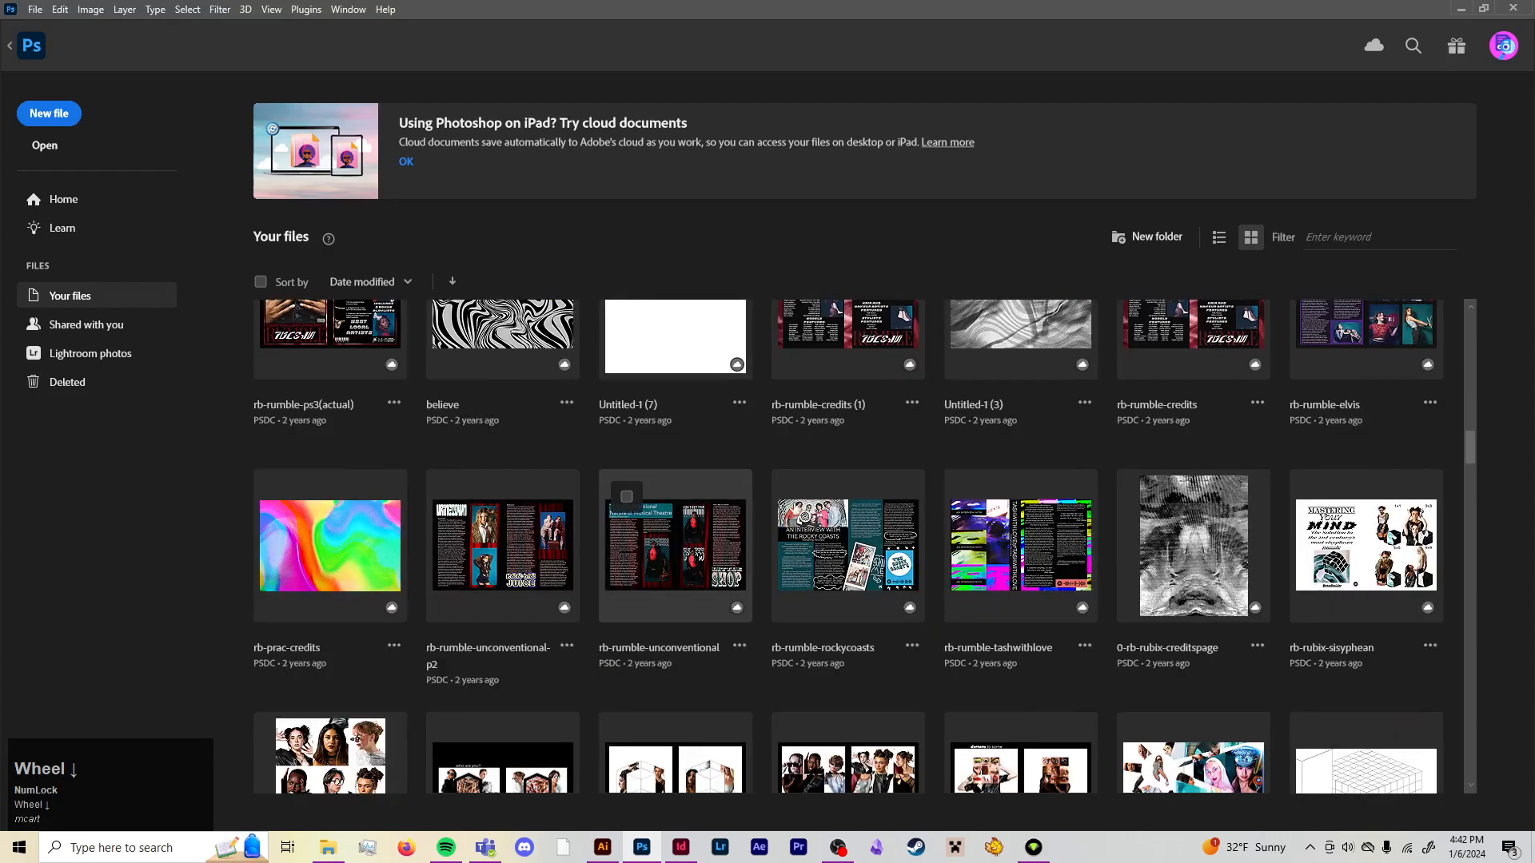
scroll(795, 507, up, 15)
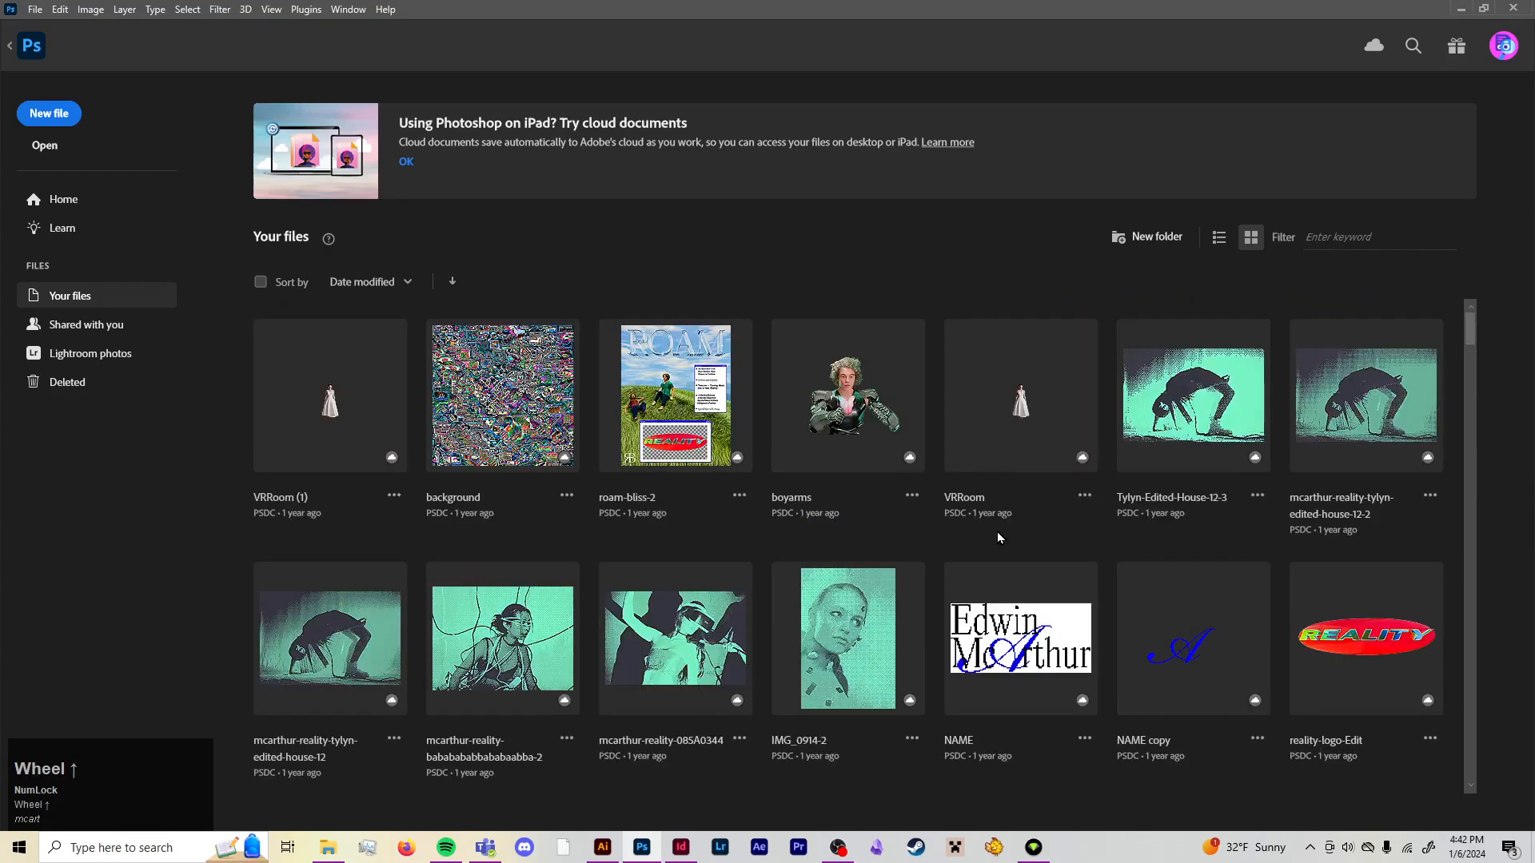
scroll(1142, 521, down, 8)
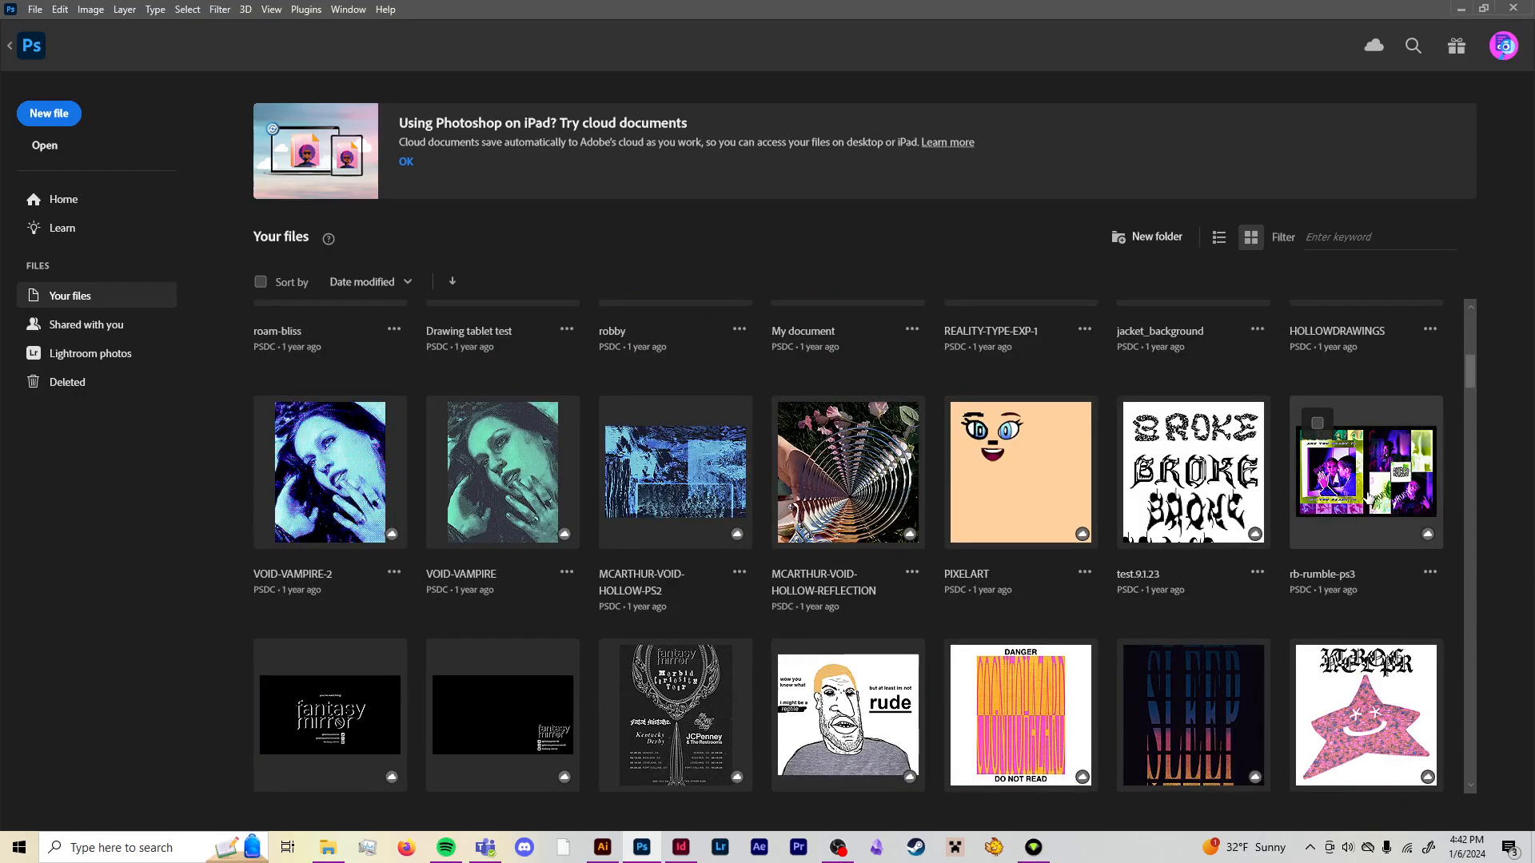
Open the cloud document rb-rumble-ps3, and switch to the Untitled-3 document in Illustrator
click(1431, 573)
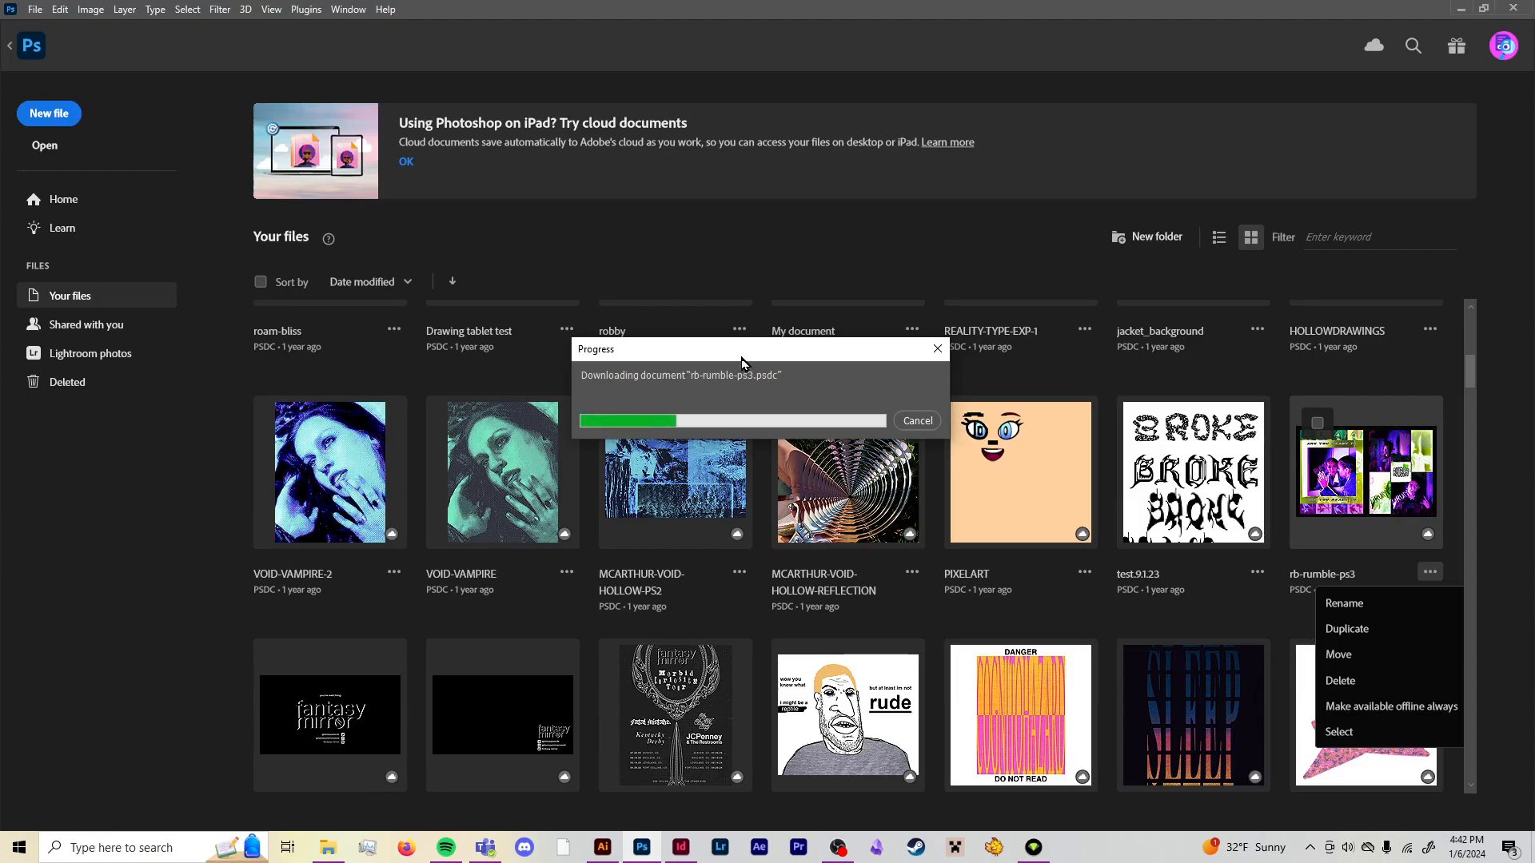
click(938, 349)
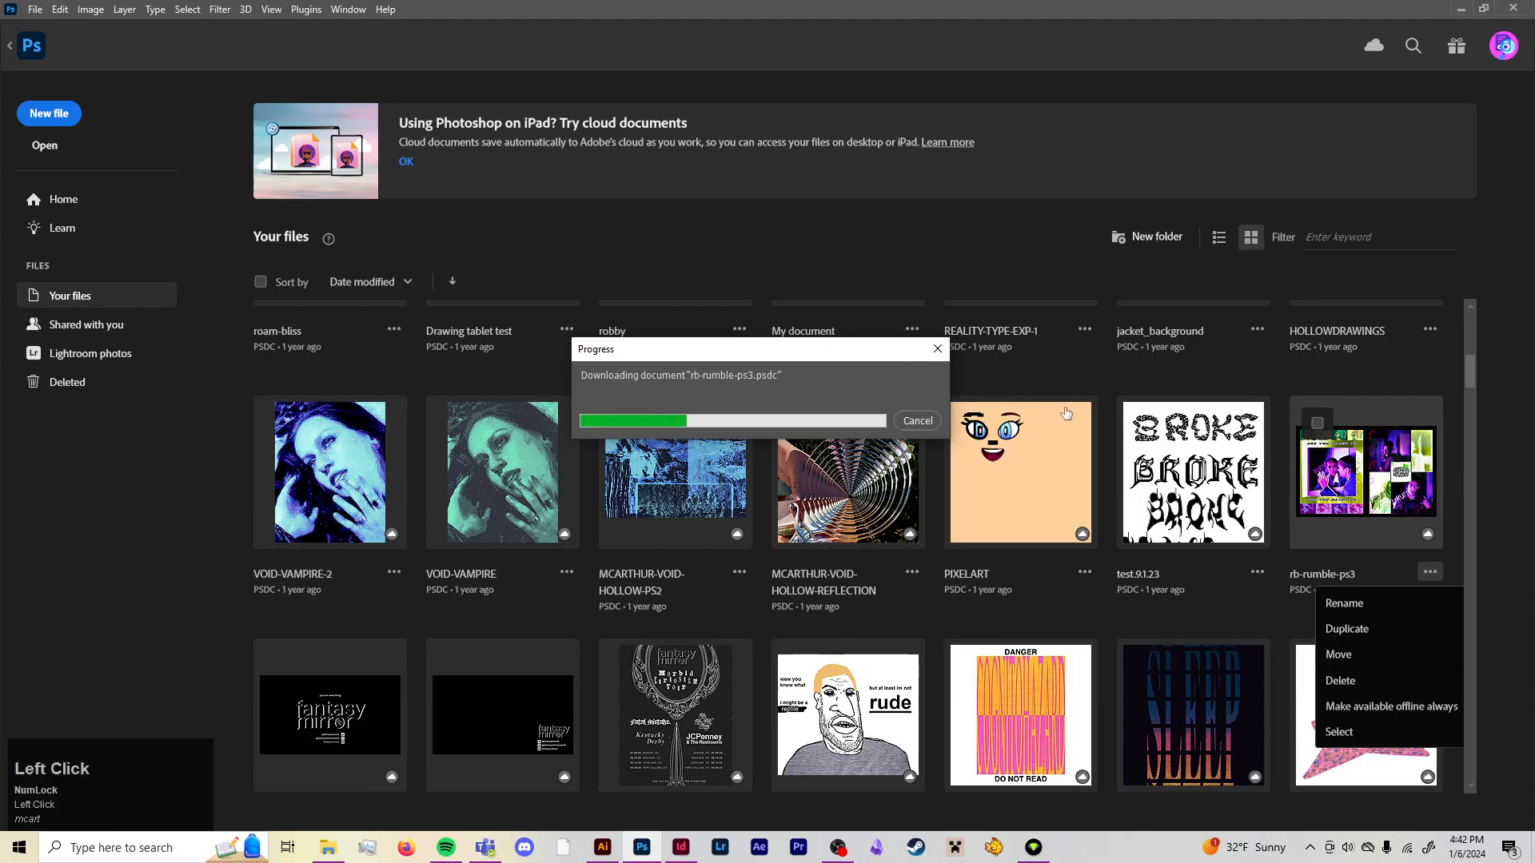
drag(841, 350, 869, 349)
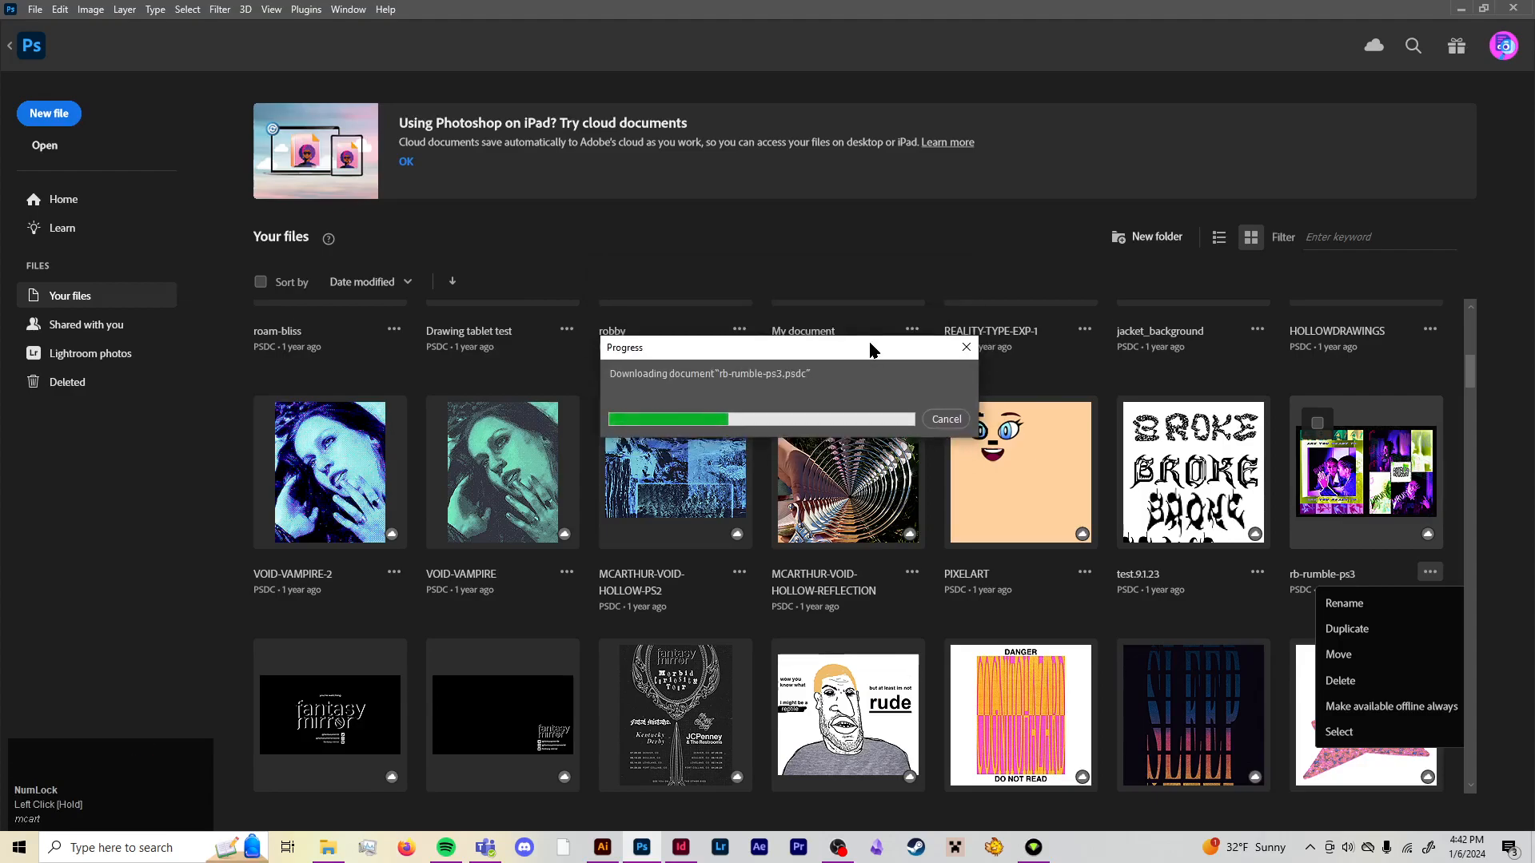
click(602, 847)
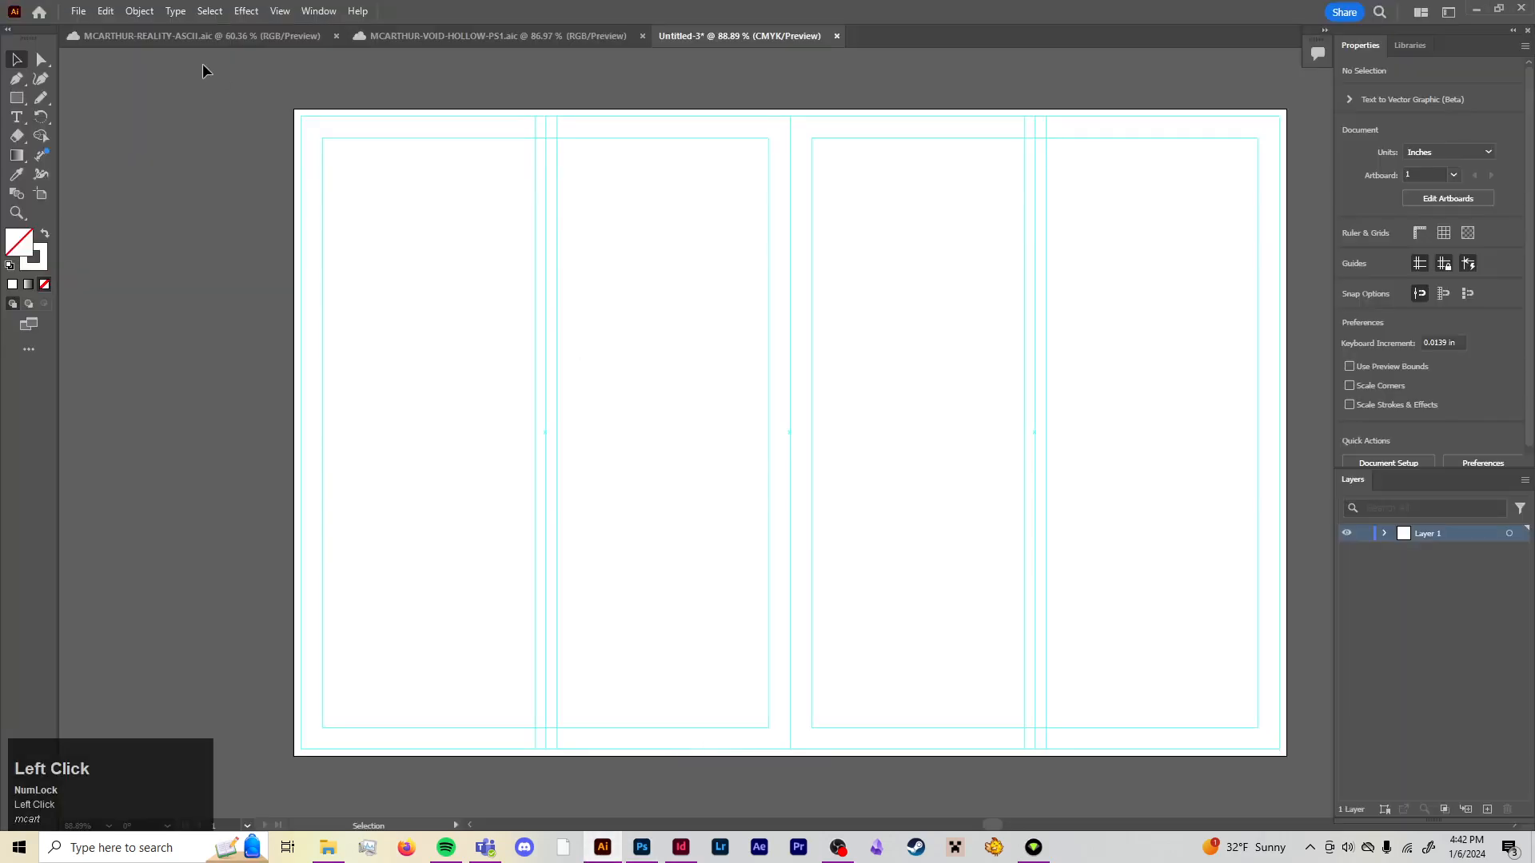
Save the MCARTHUR-REALITY-ASCII document on the computer as an Illustrator 2020 file in the Desktop folder video test spreads
click(214, 38)
click(423, 38)
click(257, 36)
click(77, 11)
click(118, 176)
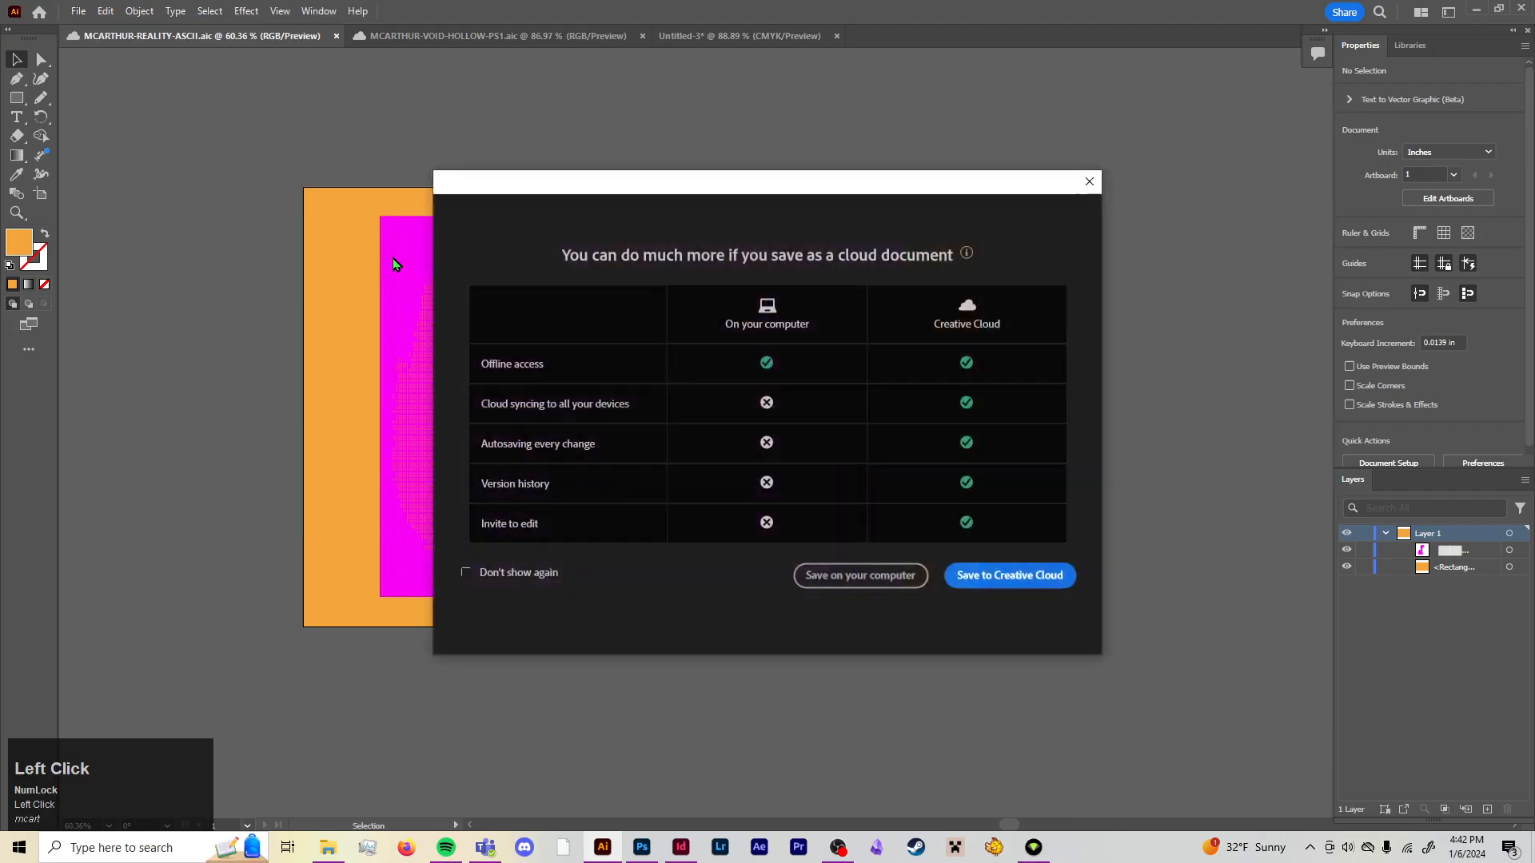
click(860, 575)
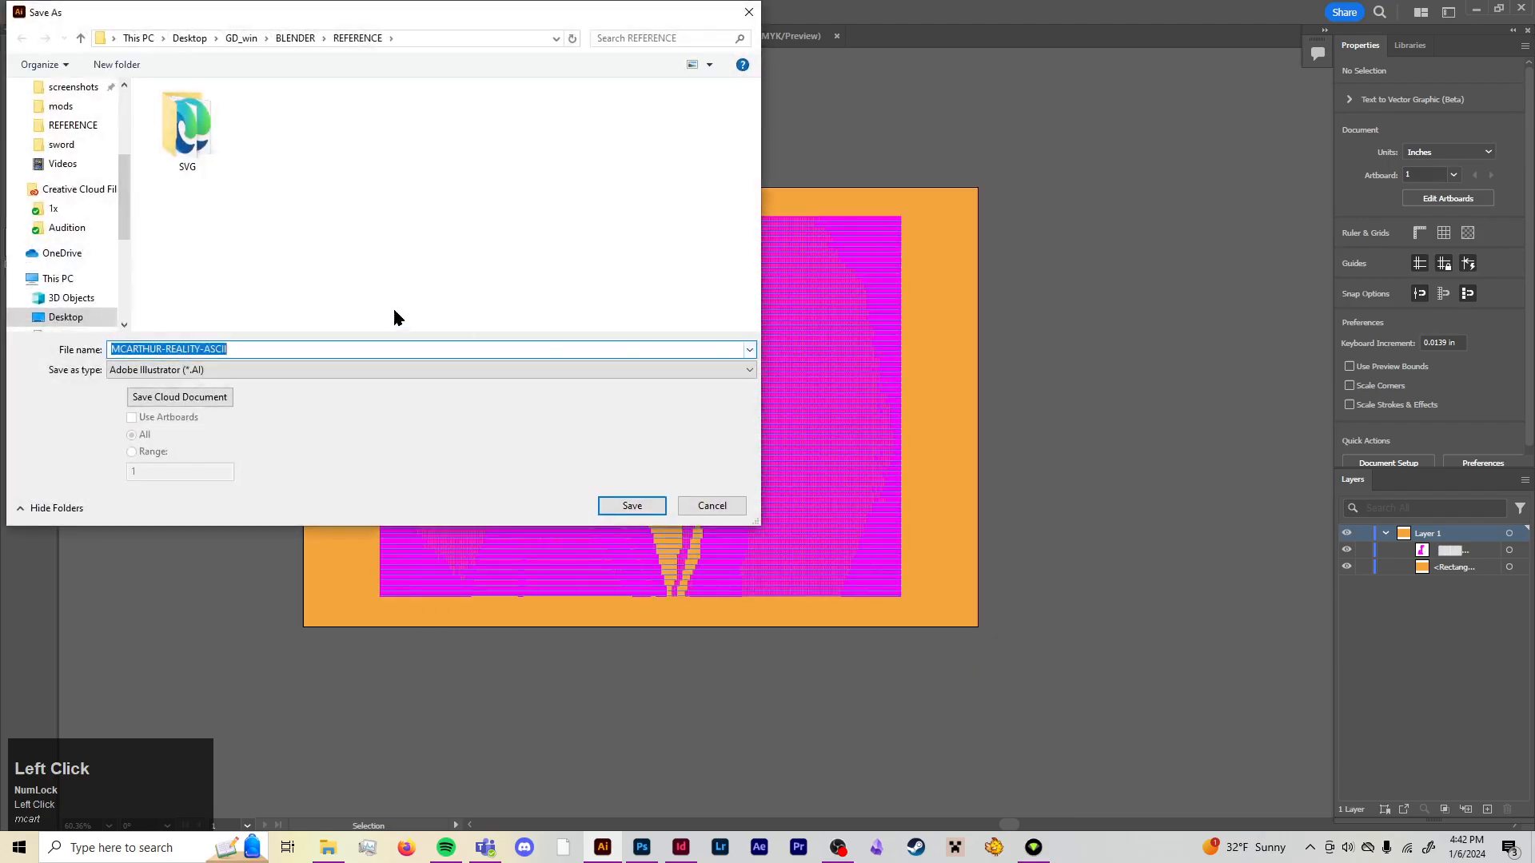
scroll(70, 133, up, 3)
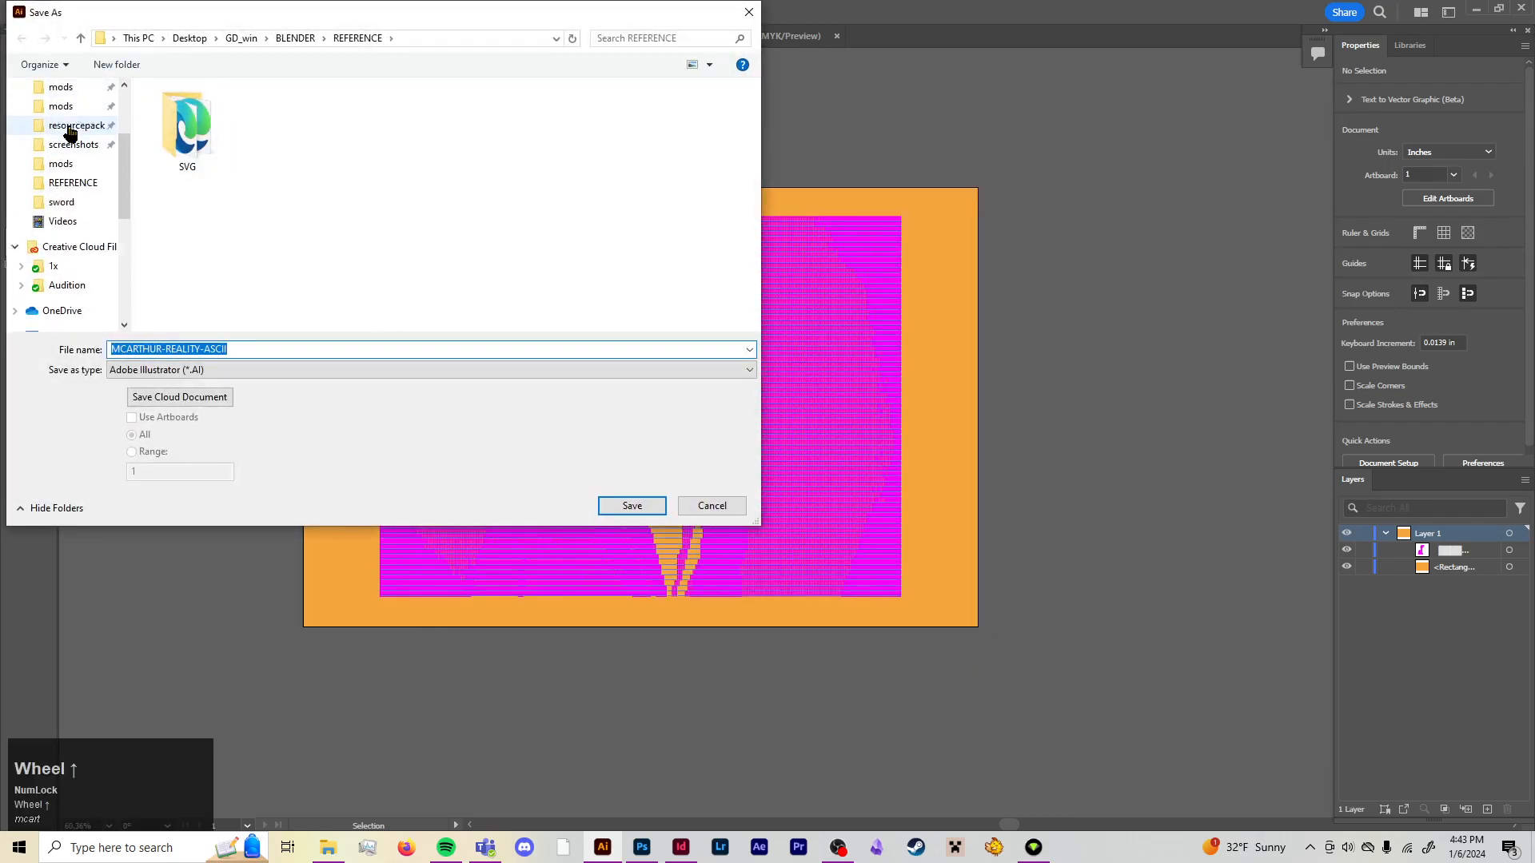
scroll(69, 132, up, 2)
click(65, 120)
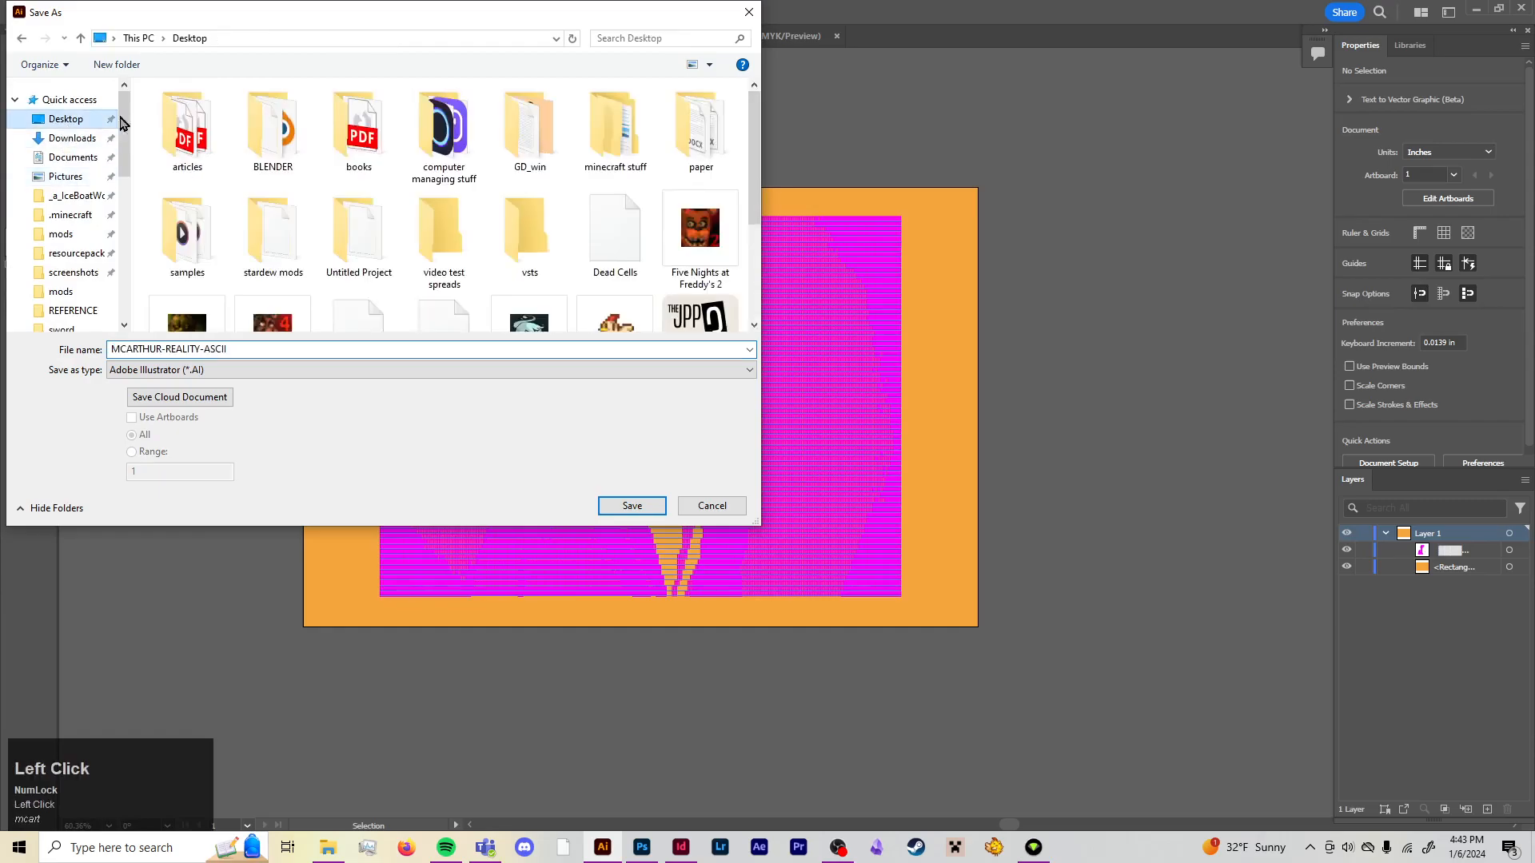
double_click(448, 236)
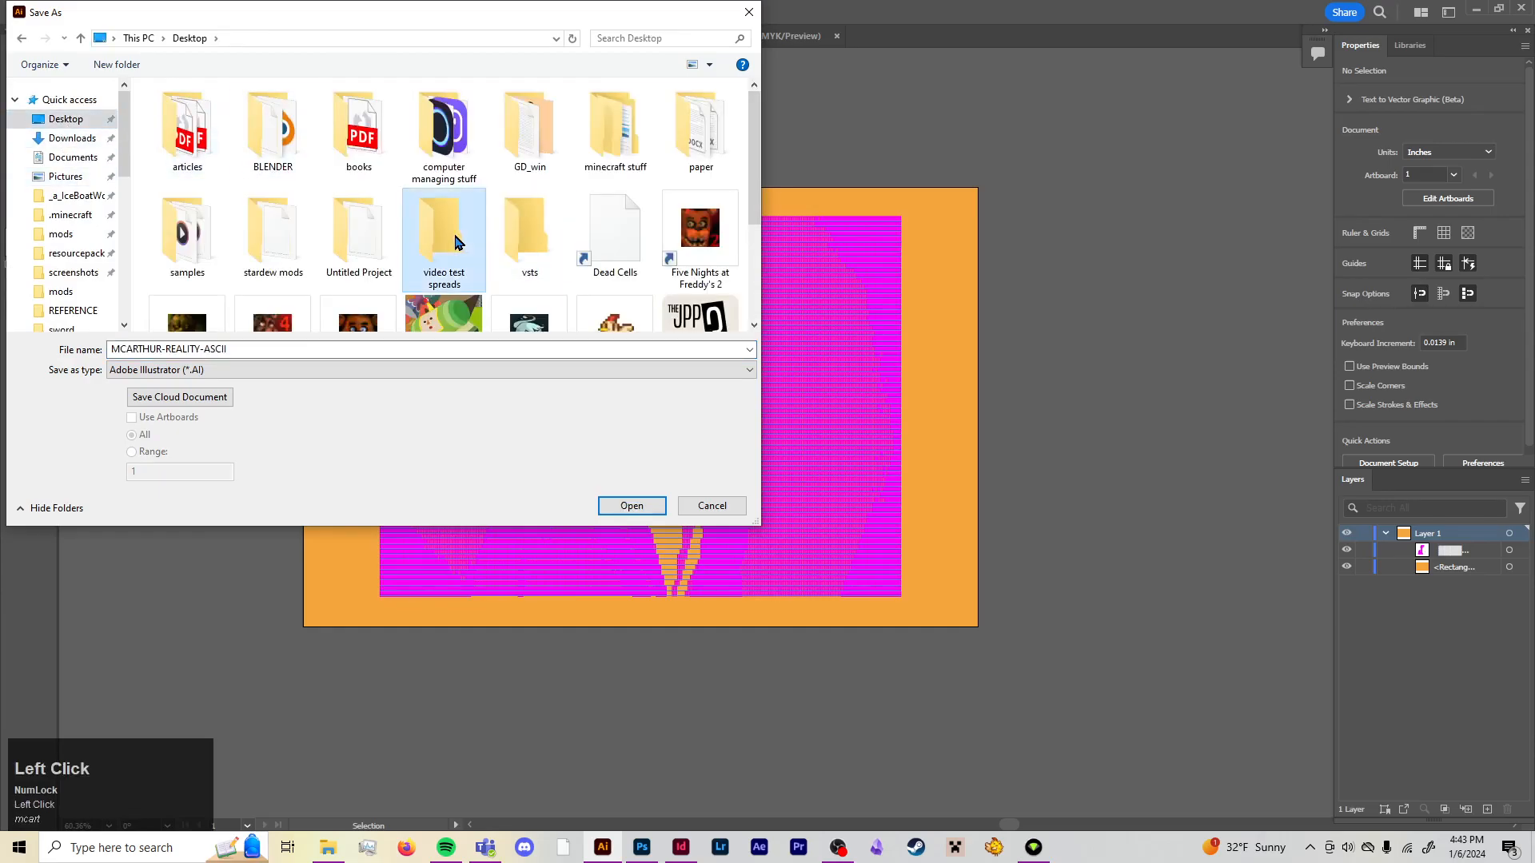
click(632, 506)
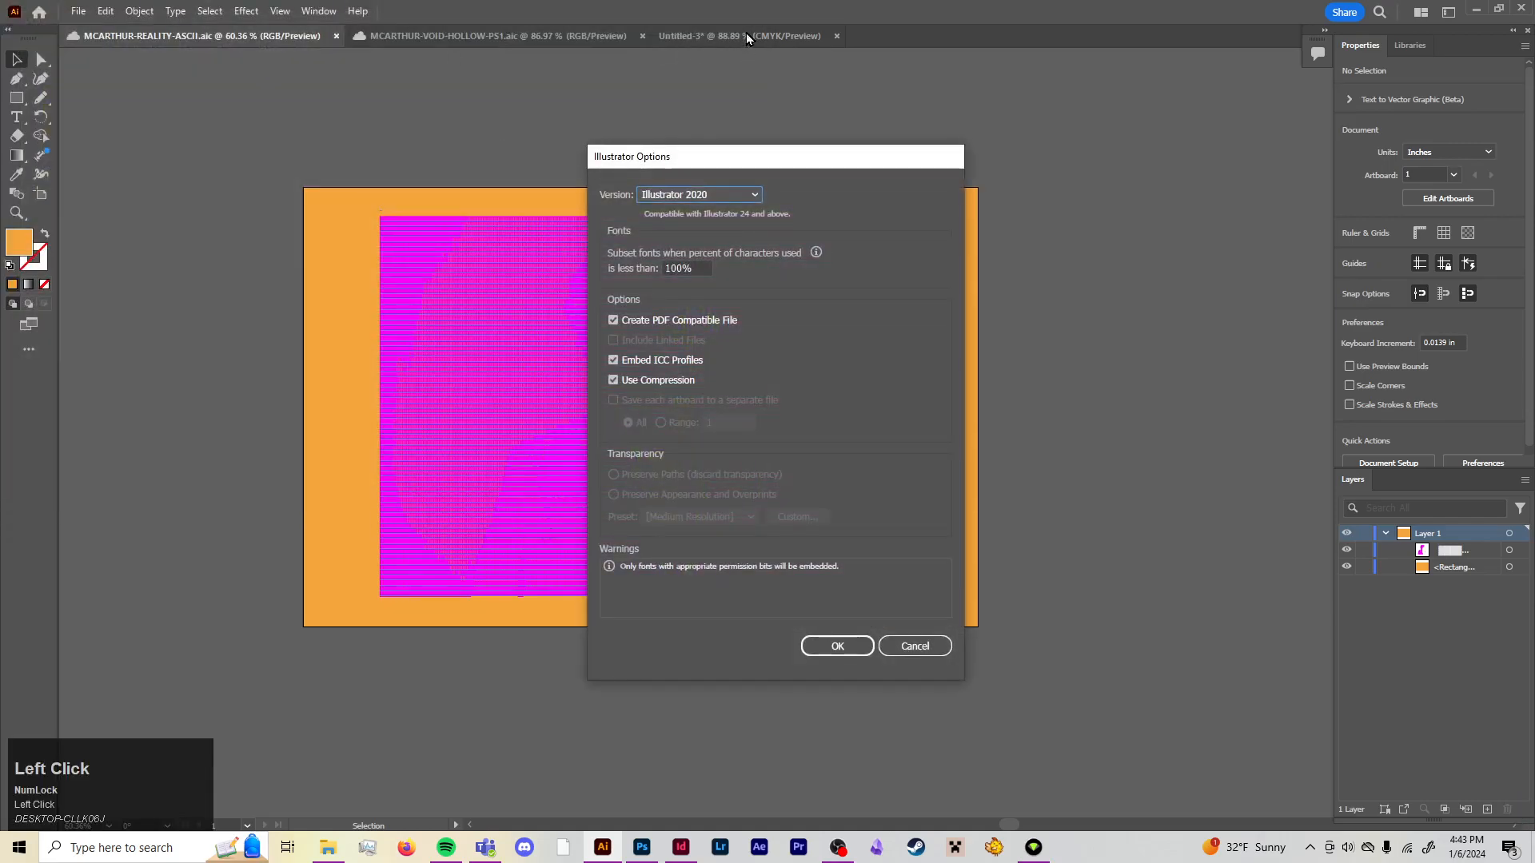
click(842, 646)
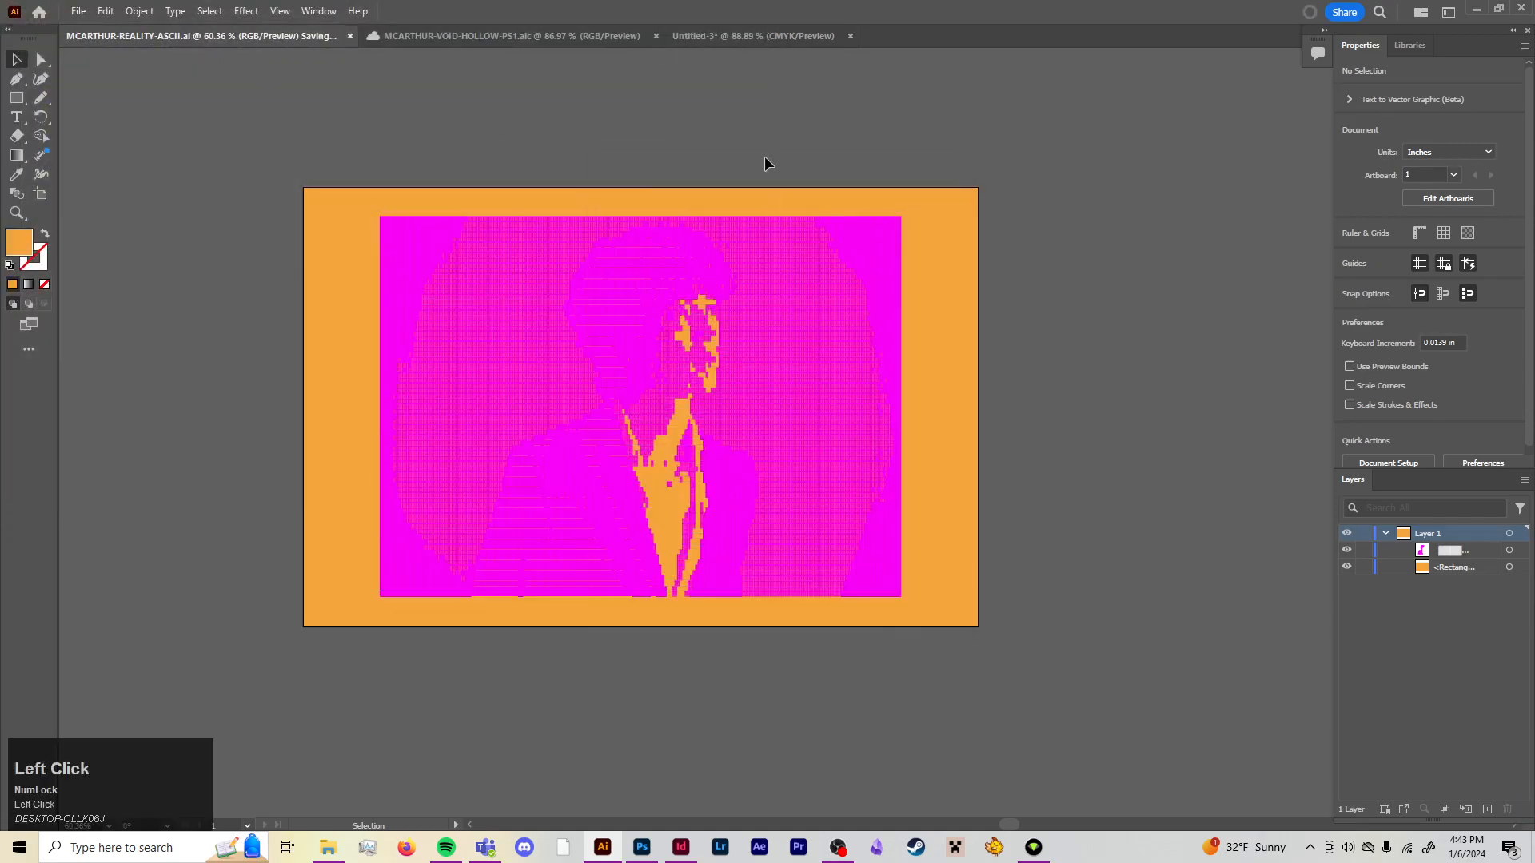
click(674, 34)
click(155, 35)
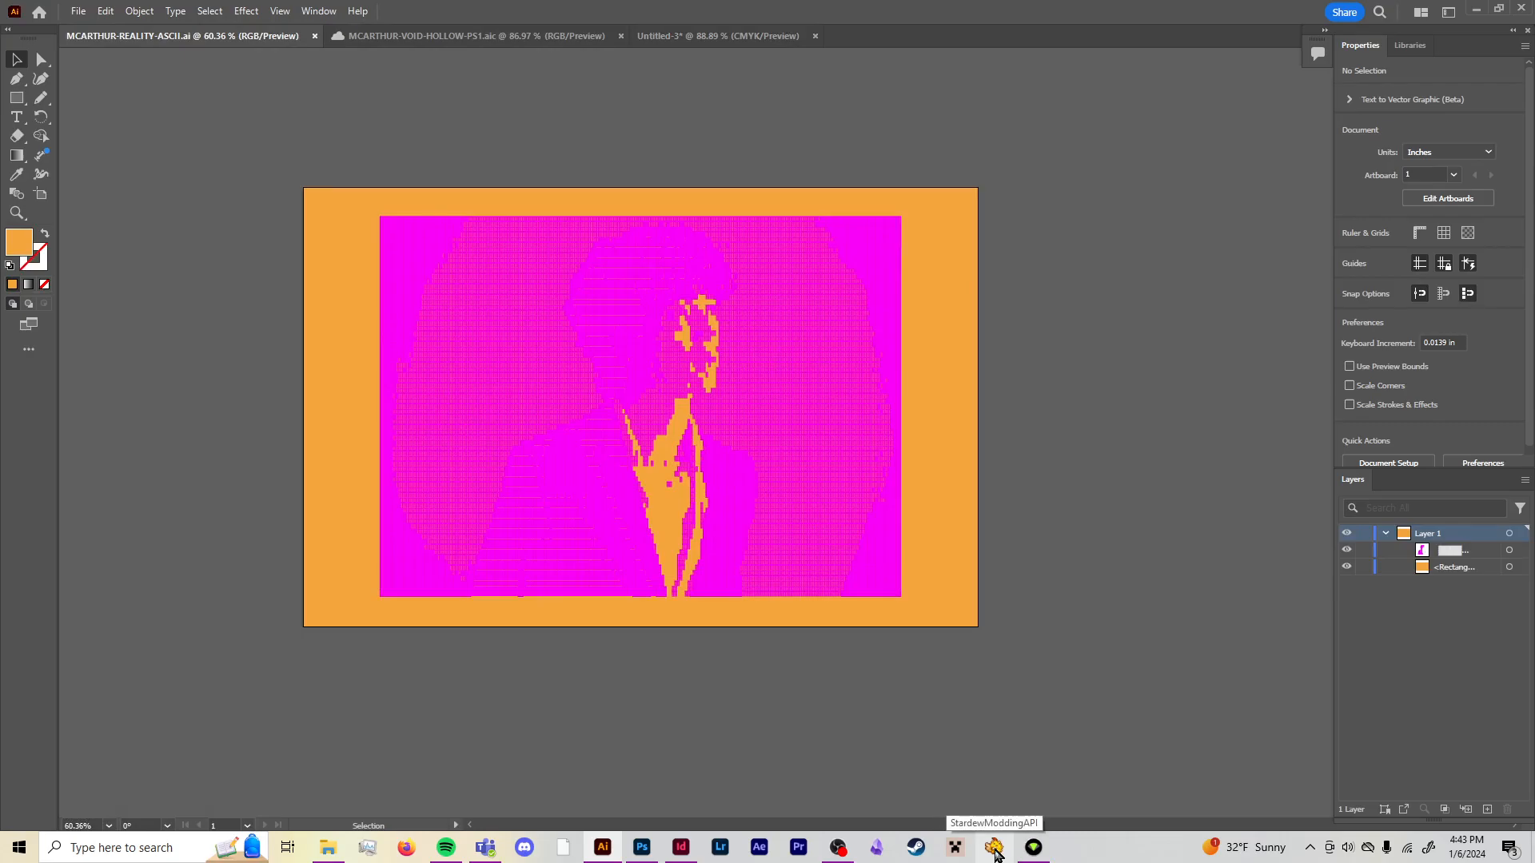
Switch to Photoshop, cancel the rb-rumble-ps3 download, and open the cloud document rb-rumble-ps3(actual) instead
mouse_move(831, 853)
click(642, 848)
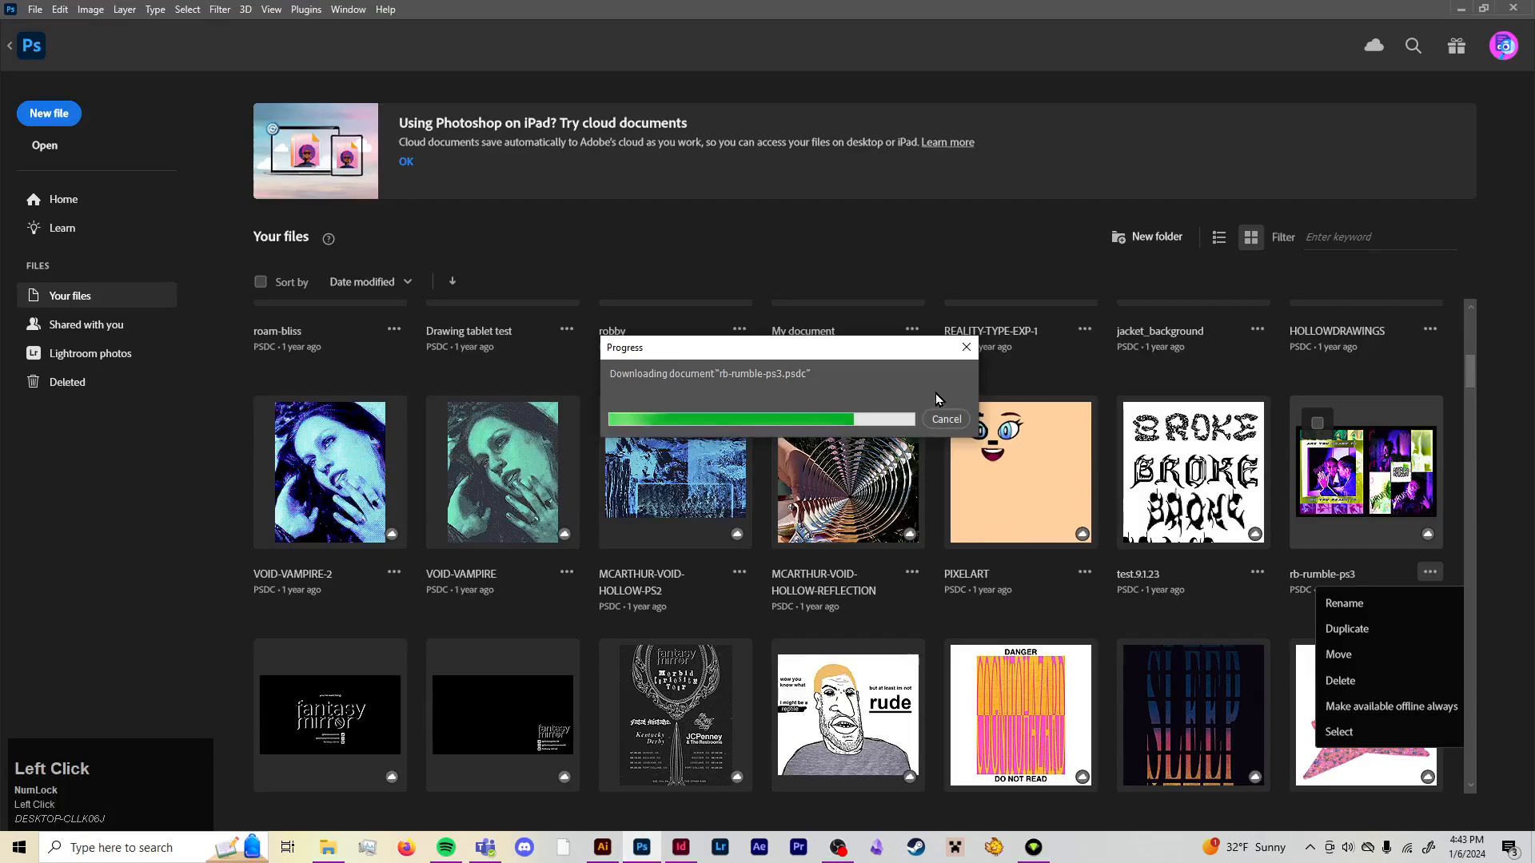
click(942, 420)
scroll(1124, 520, down, 5)
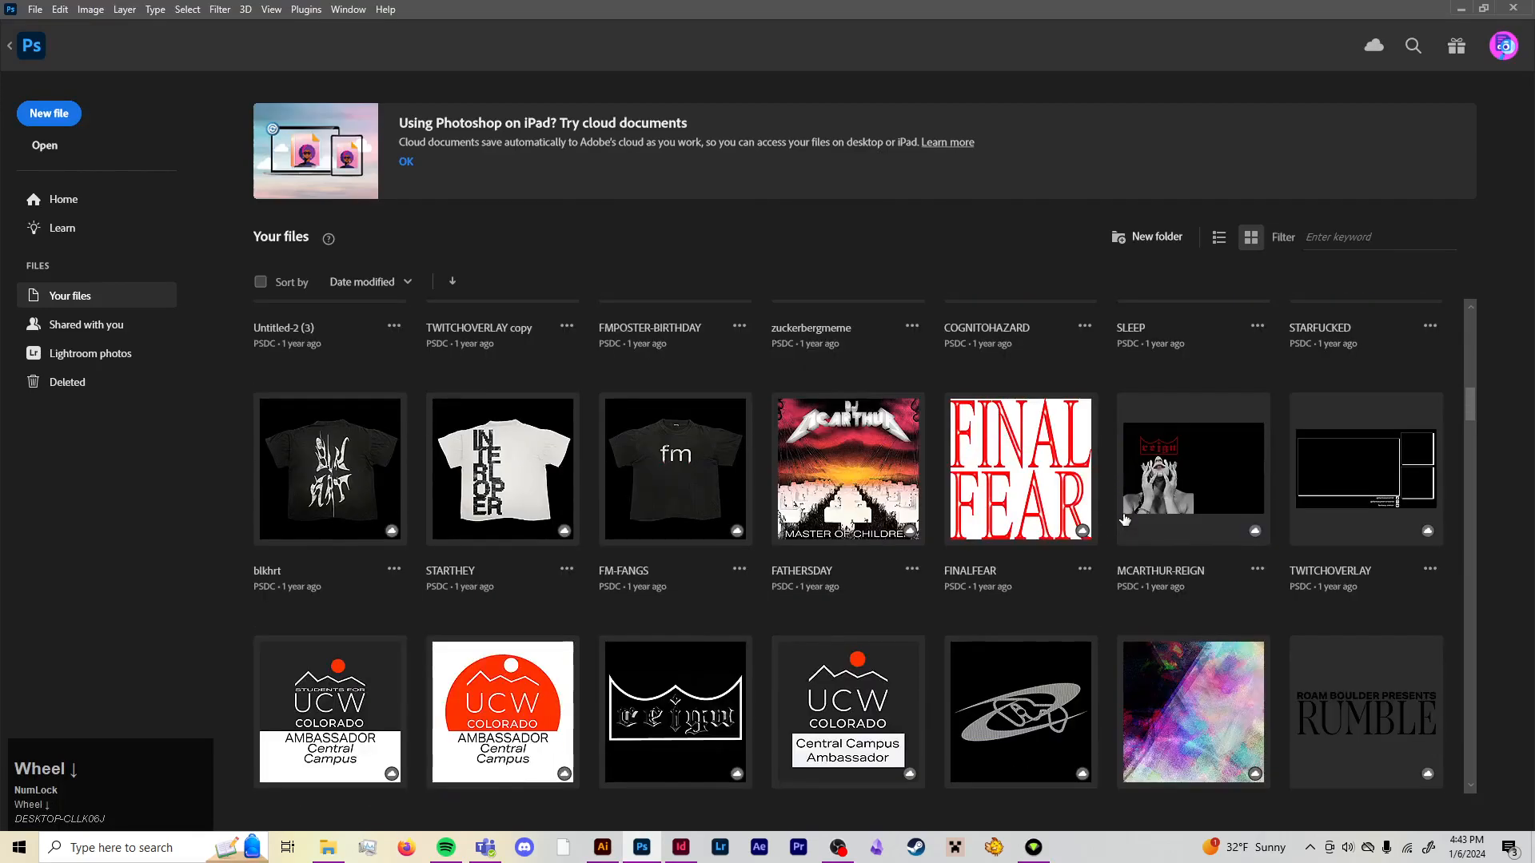
scroll(1125, 520, down, 10)
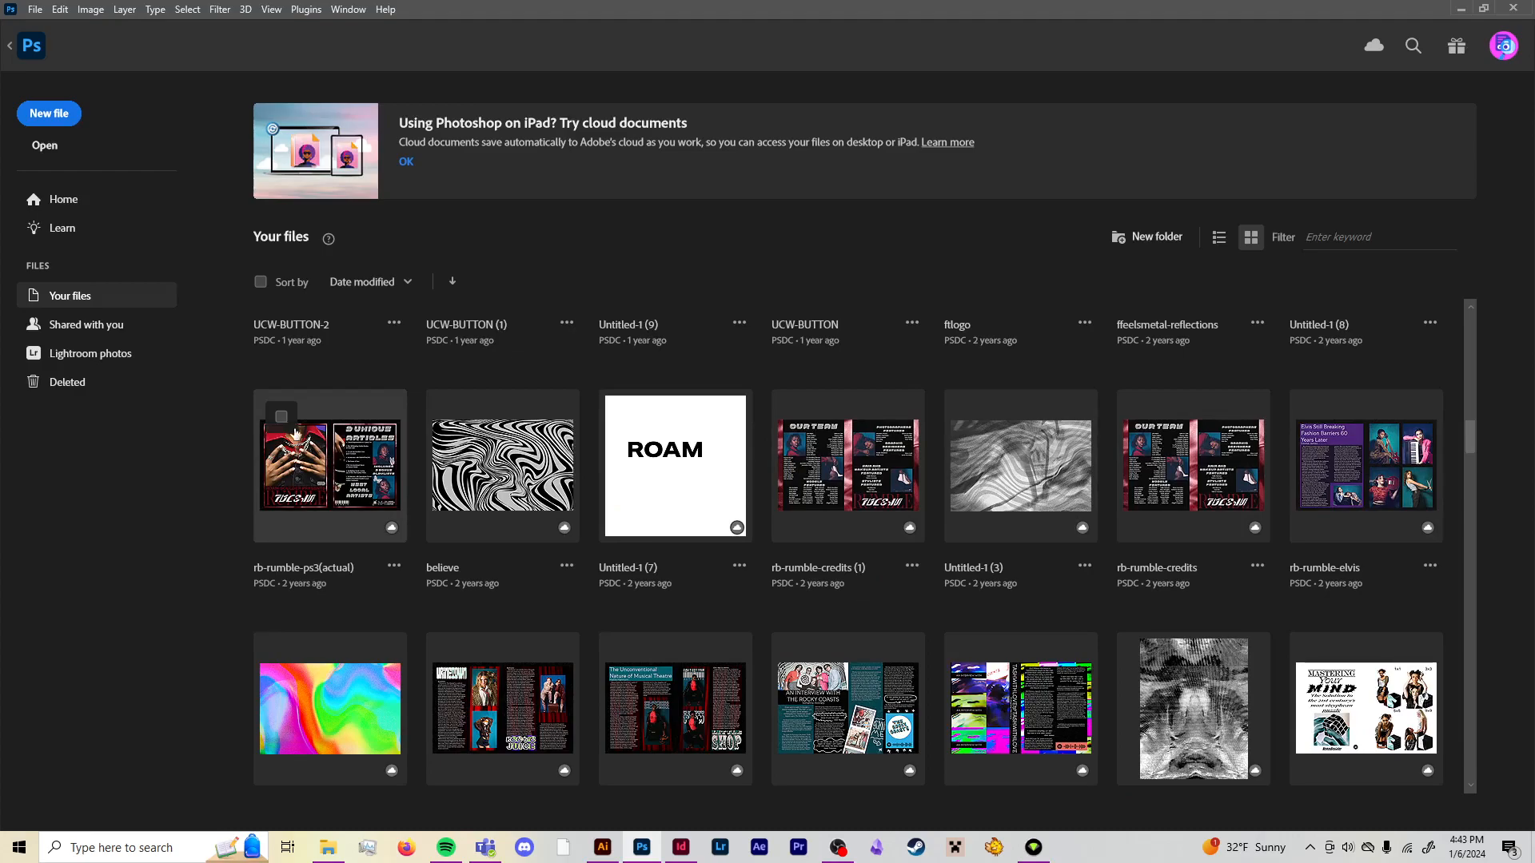
click(348, 536)
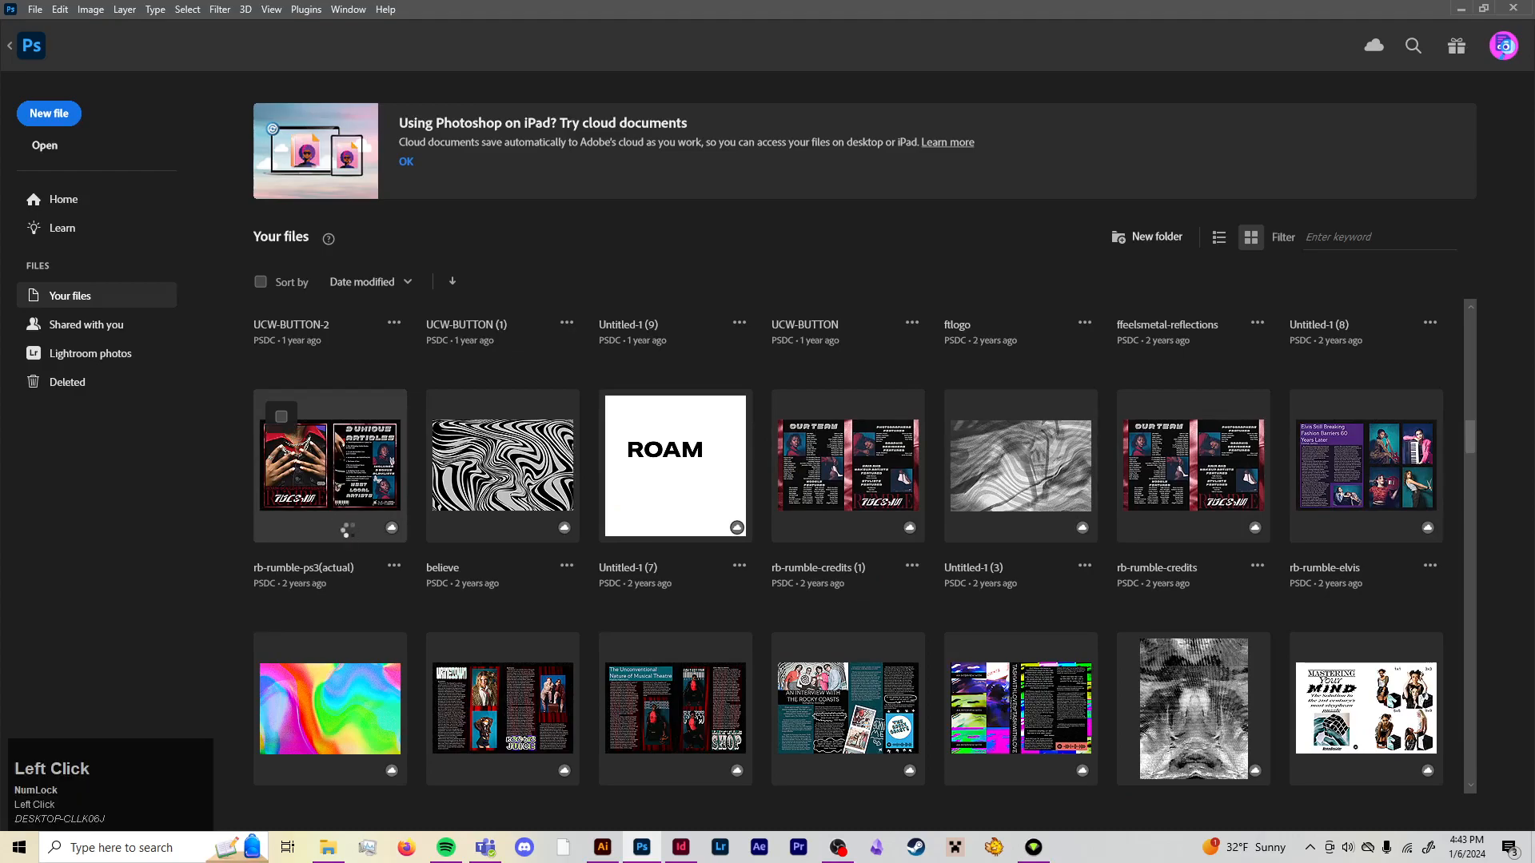
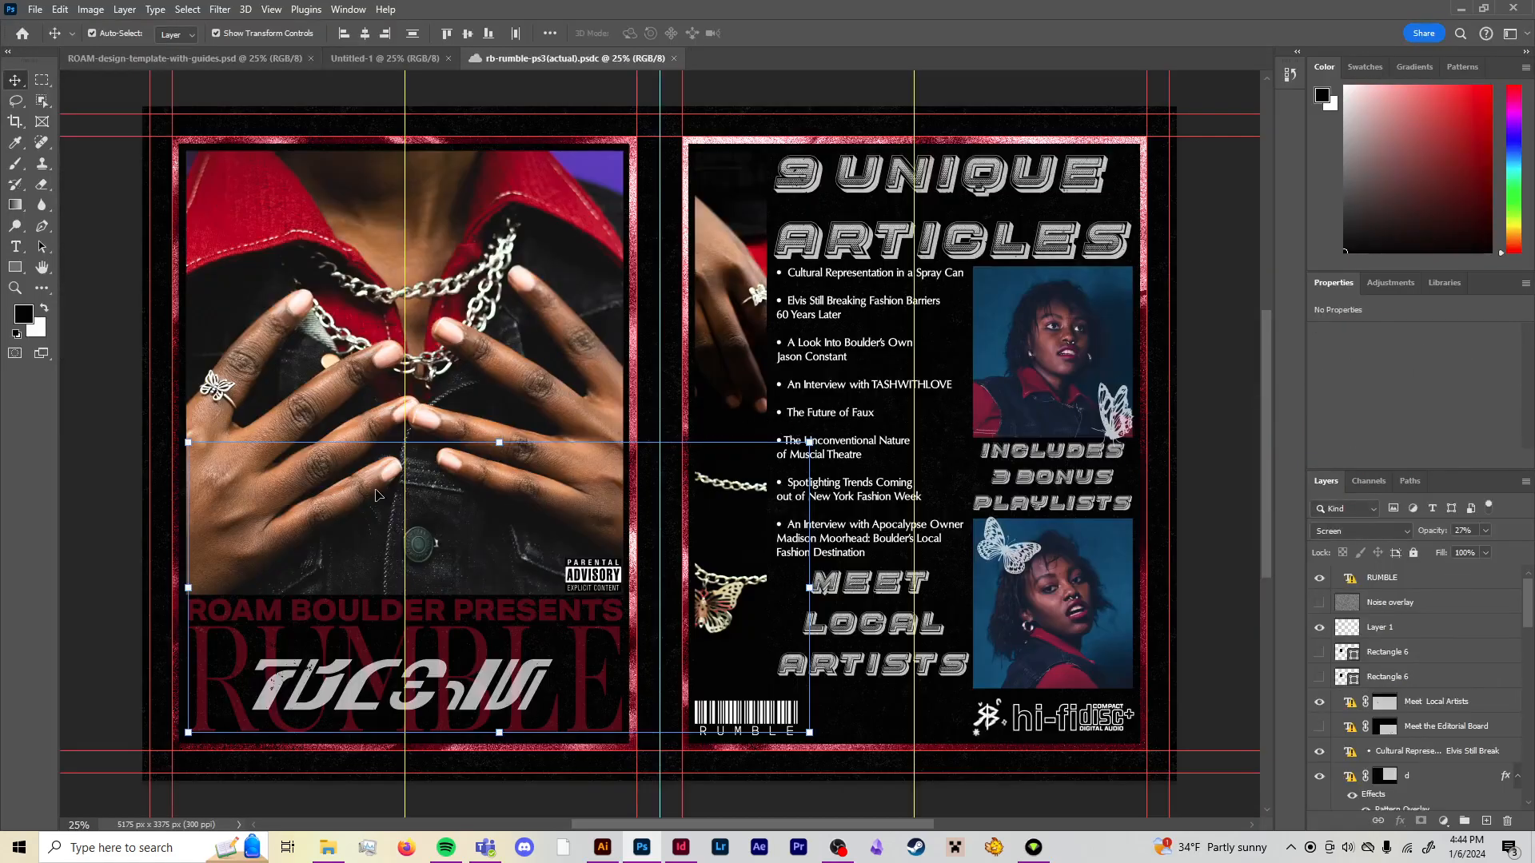
Save the rb-rumble-ps3(actual) spread on the computer as a Photoshop file in the Desktop folder video test spreads
click(95, 460)
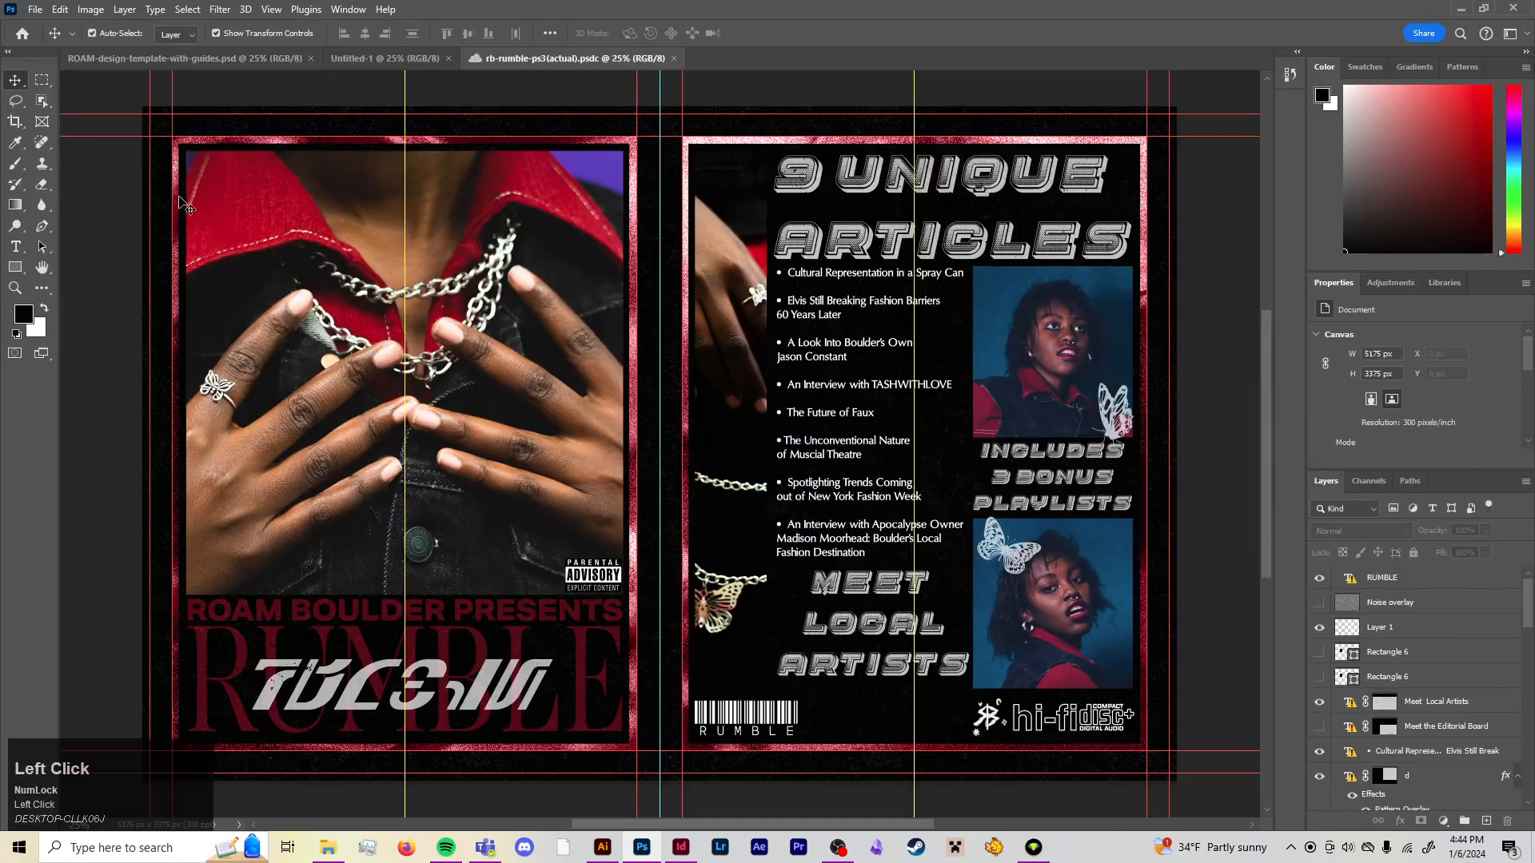
click(33, 11)
click(147, 204)
click(540, 621)
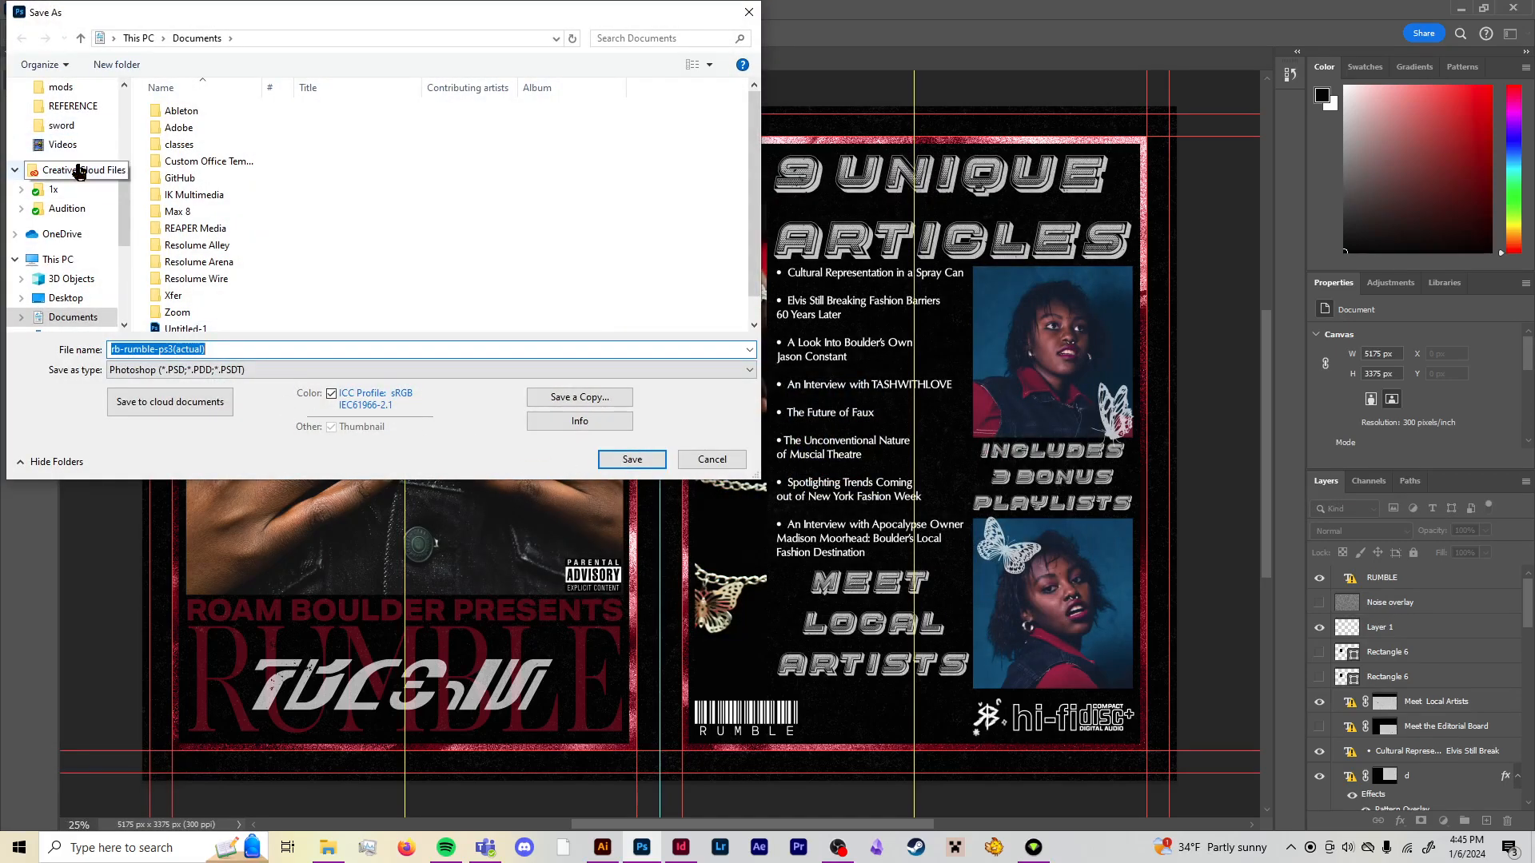
scroll(86, 135, up, 2)
scroll(86, 134, up, 2)
click(76, 119)
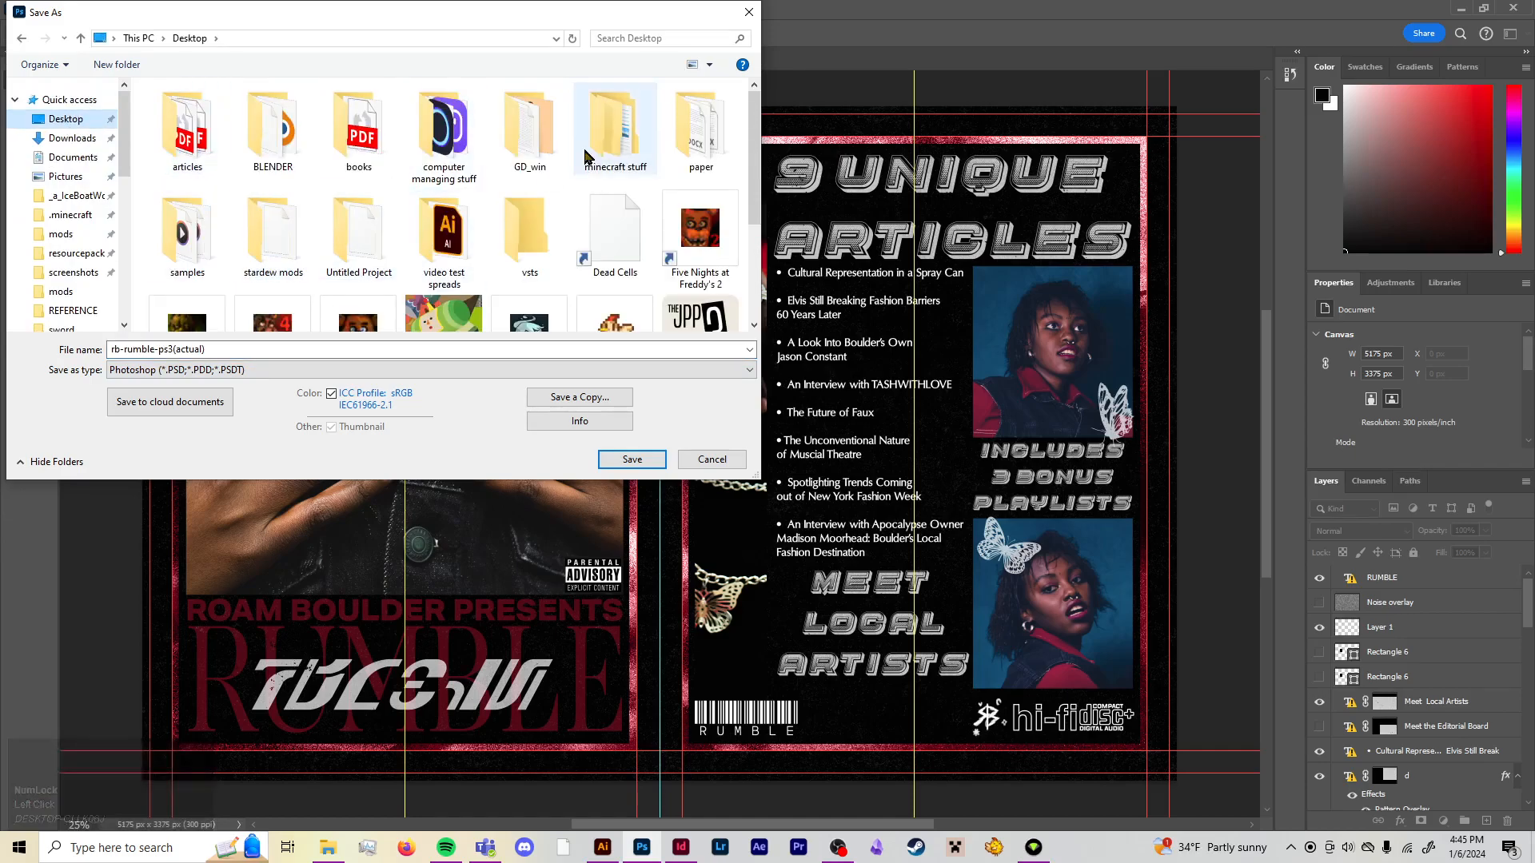
double_click(431, 268)
click(645, 460)
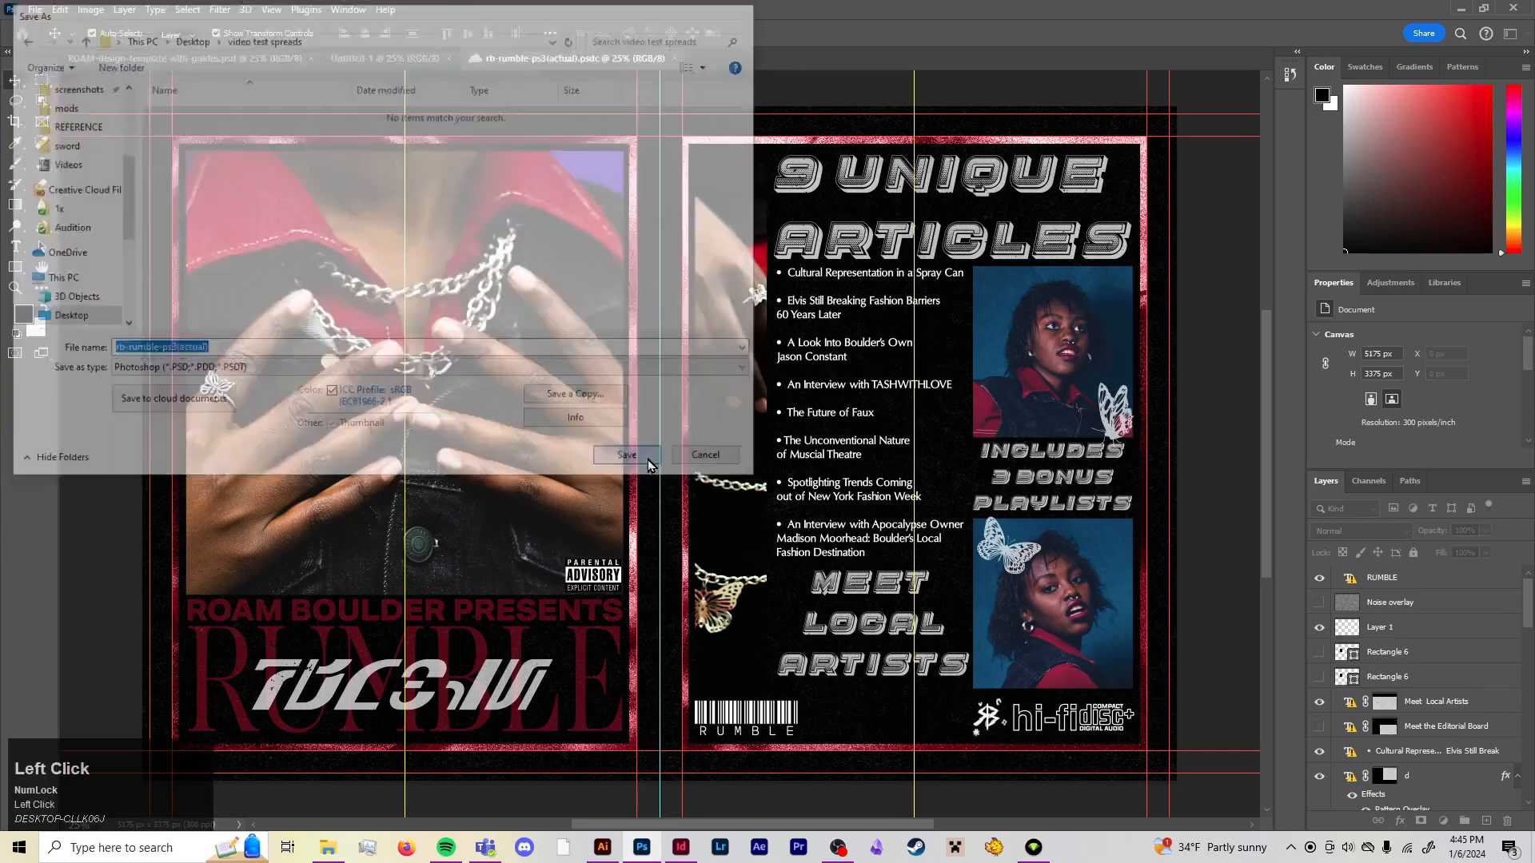
click(943, 239)
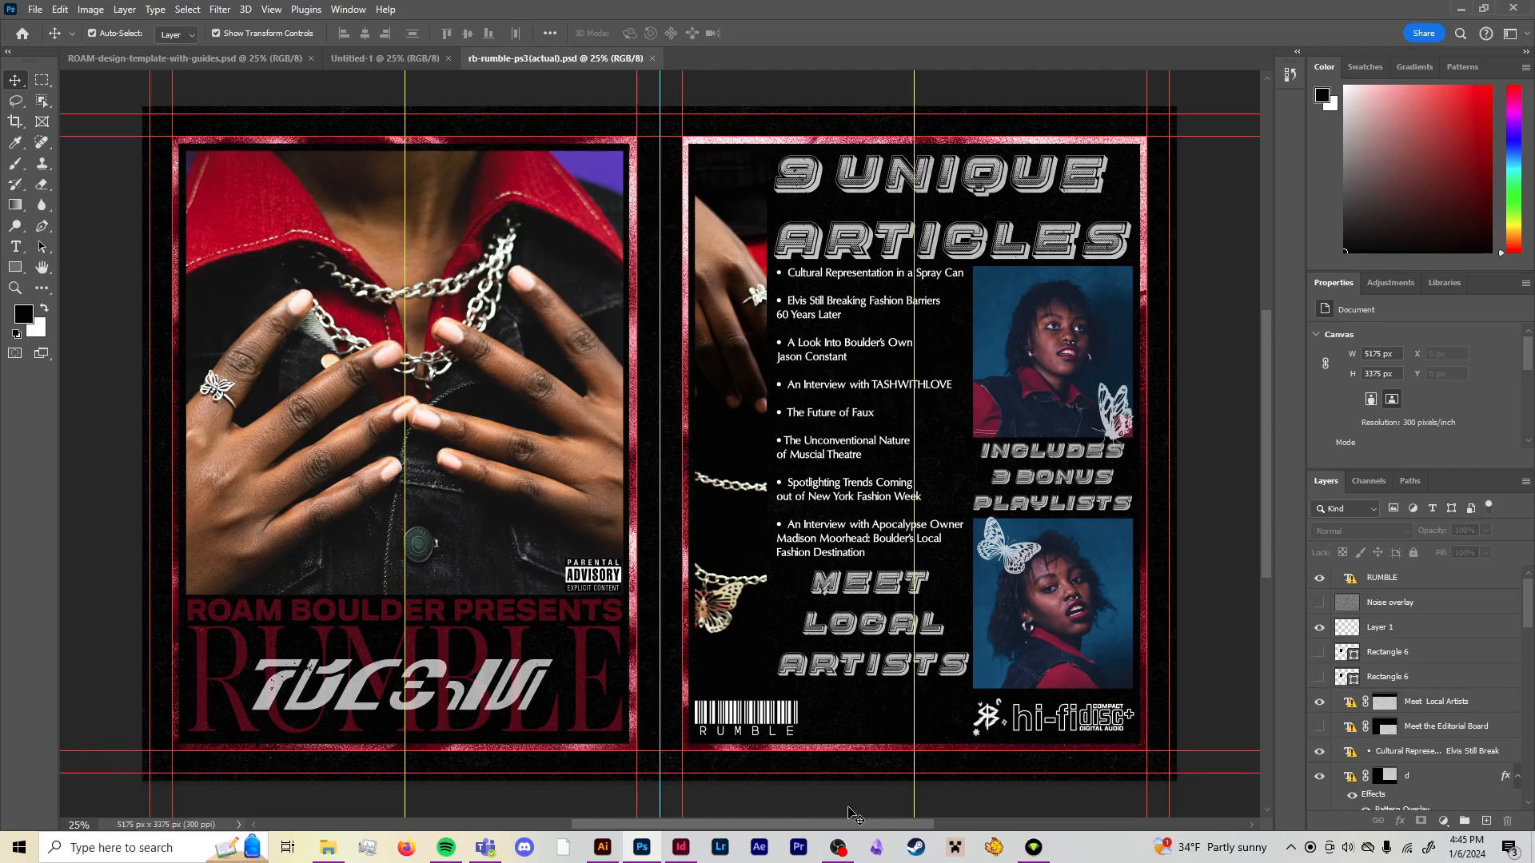
Switch to InDesign, check the saved files in the video test spreads folder in File Explorer, and return to the document
click(682, 849)
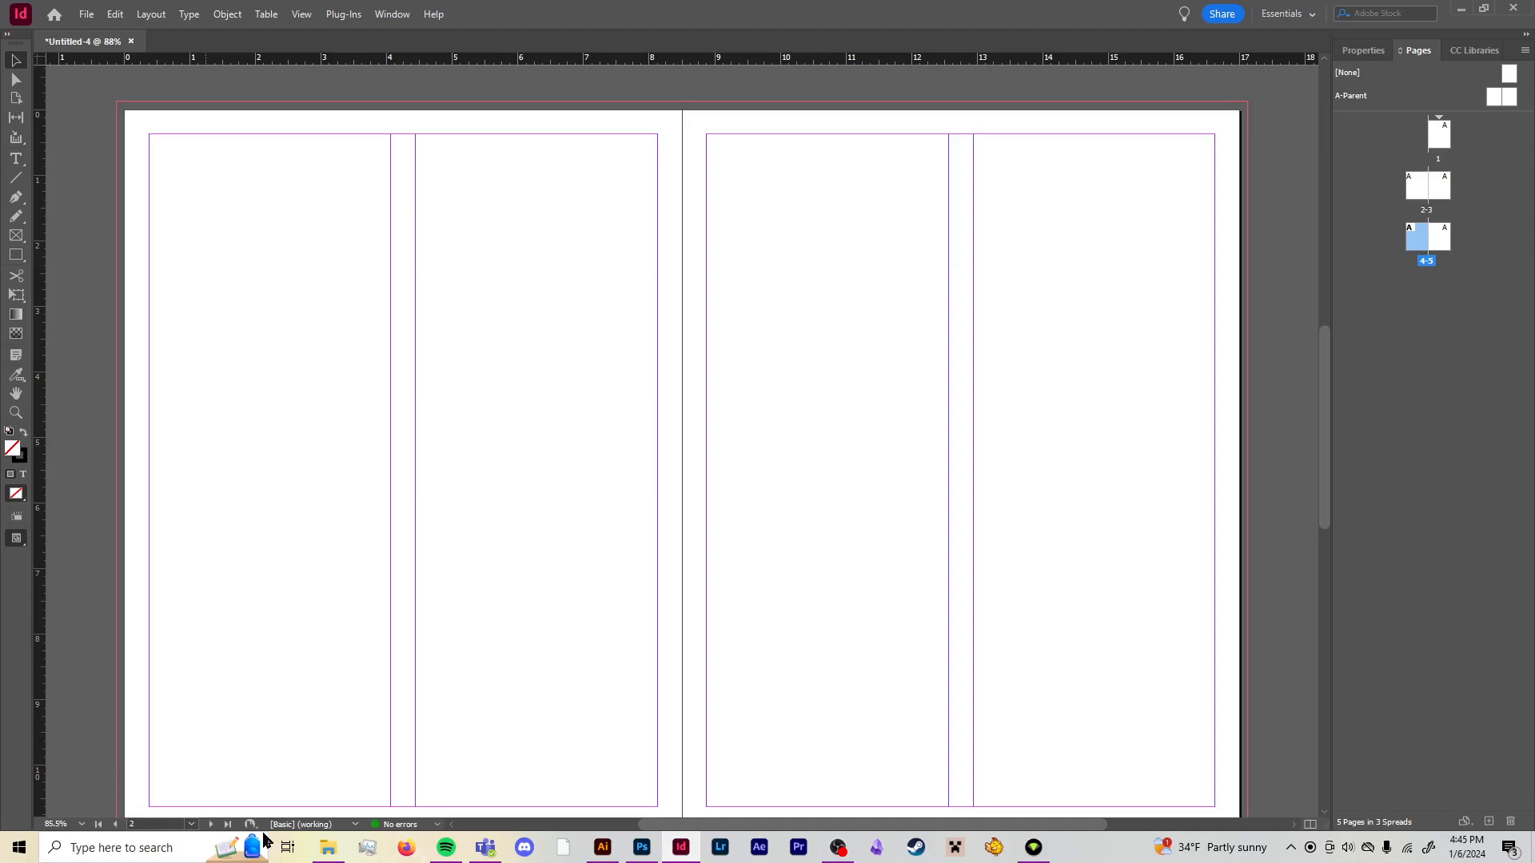
click(328, 847)
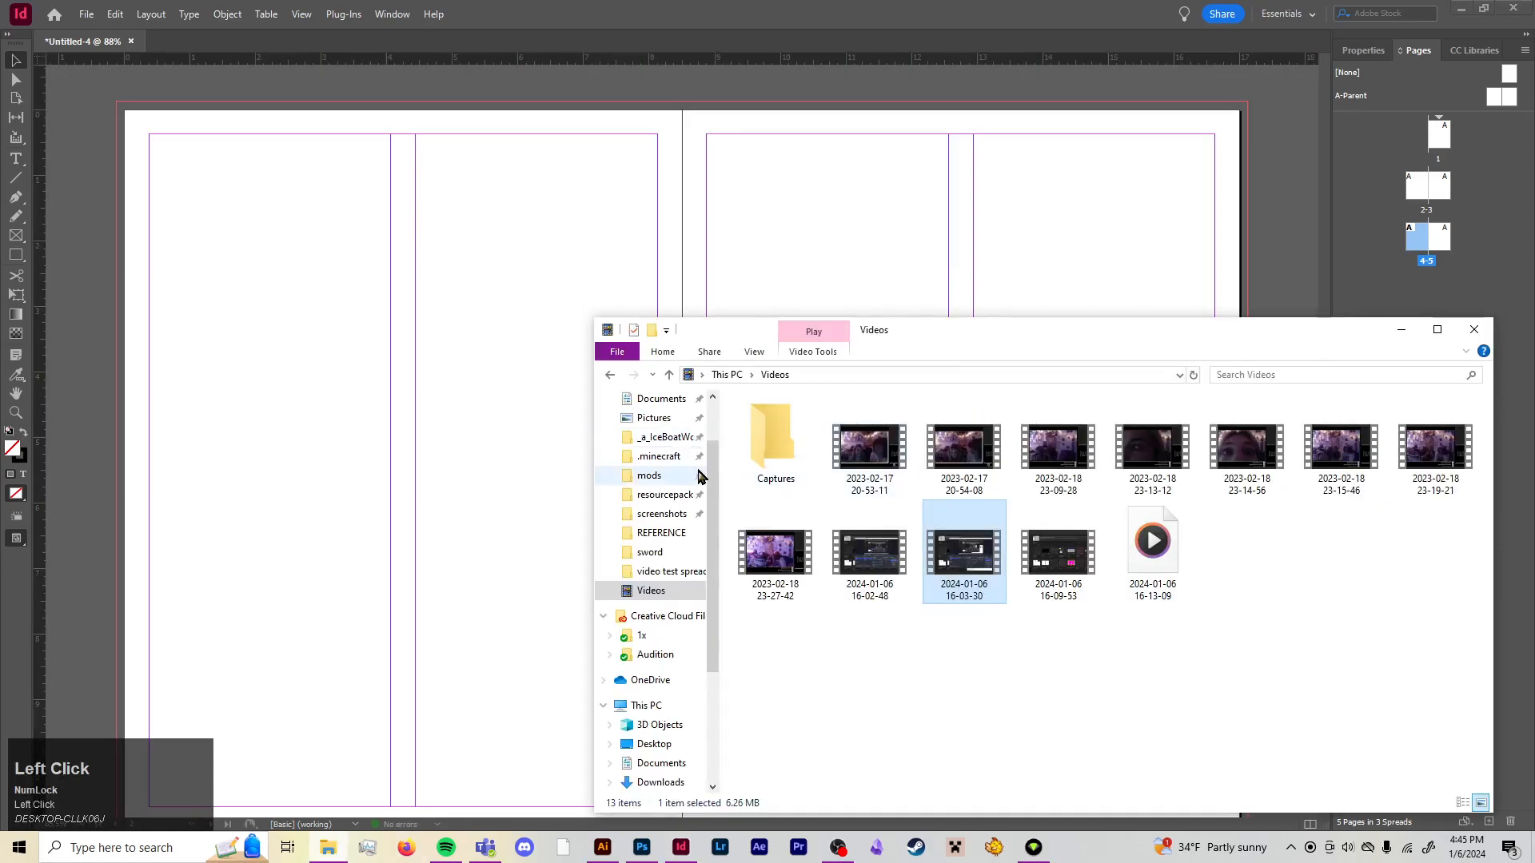
scroll(669, 445, up, 2)
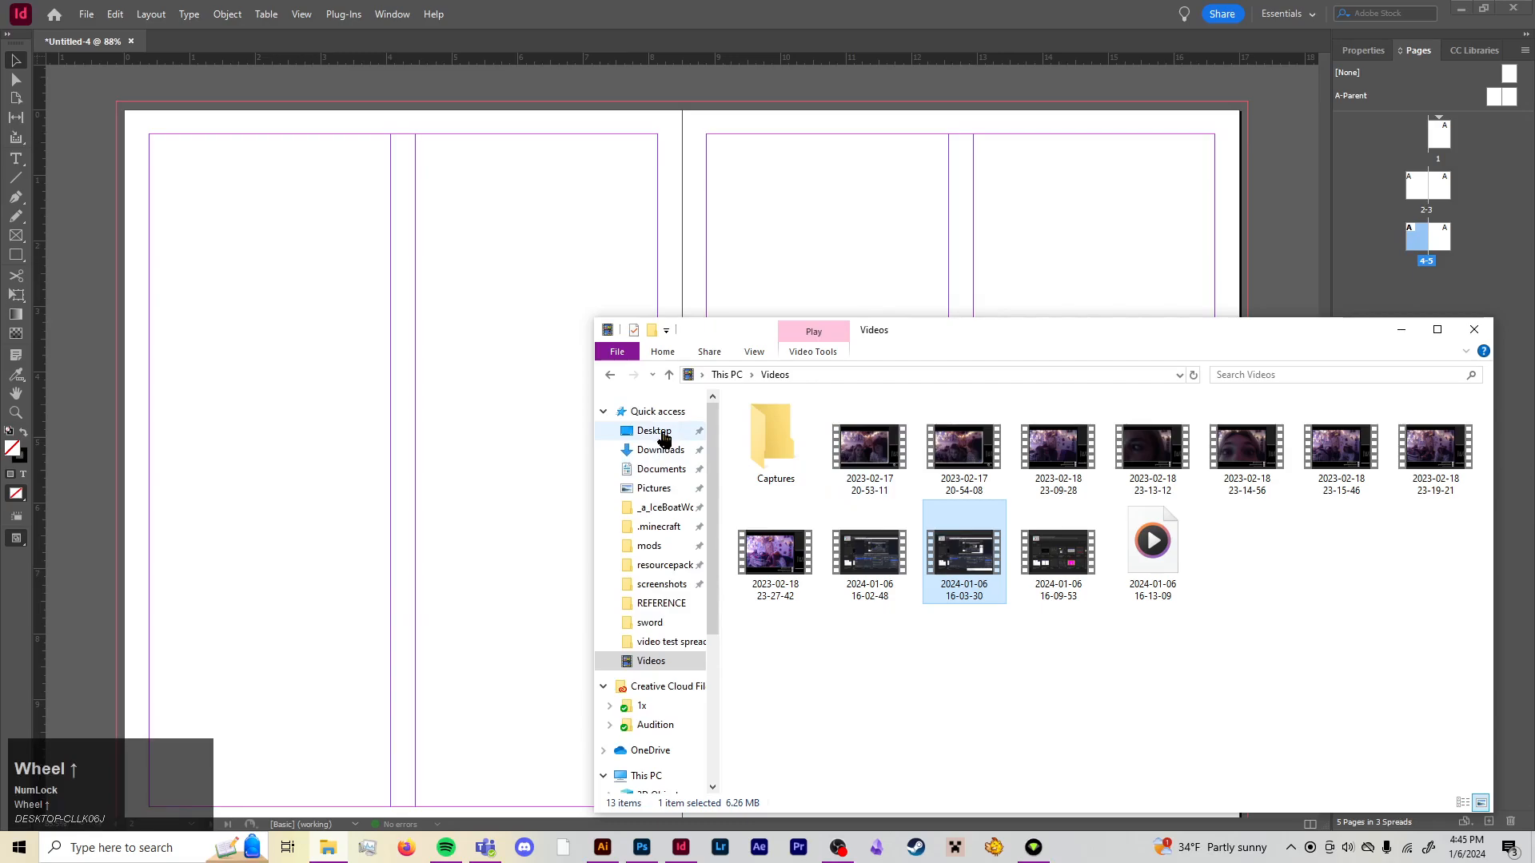
click(662, 432)
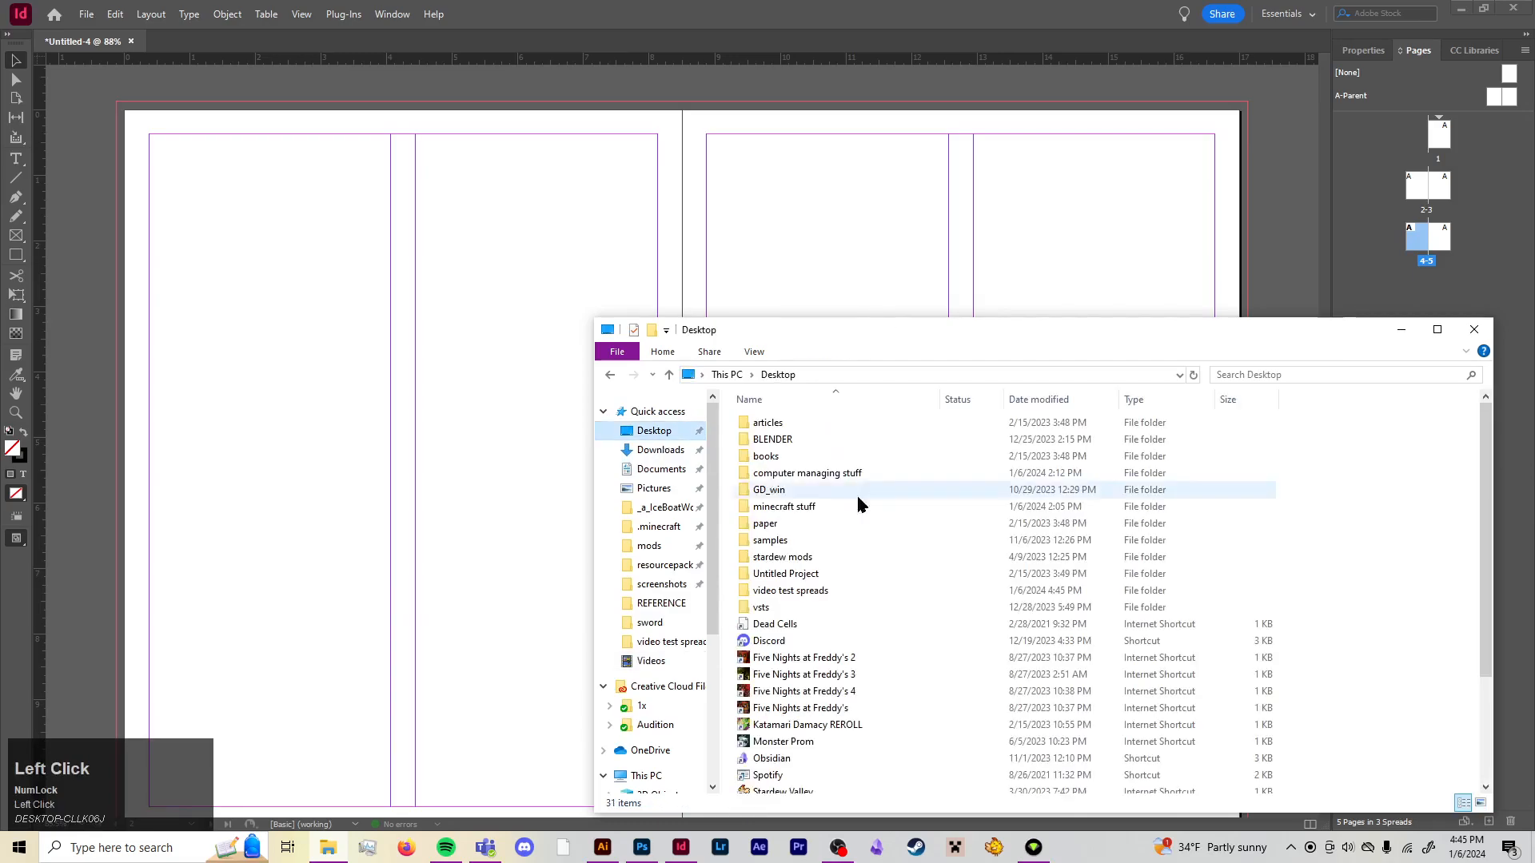
double_click(790, 590)
drag(887, 336, 881, 304)
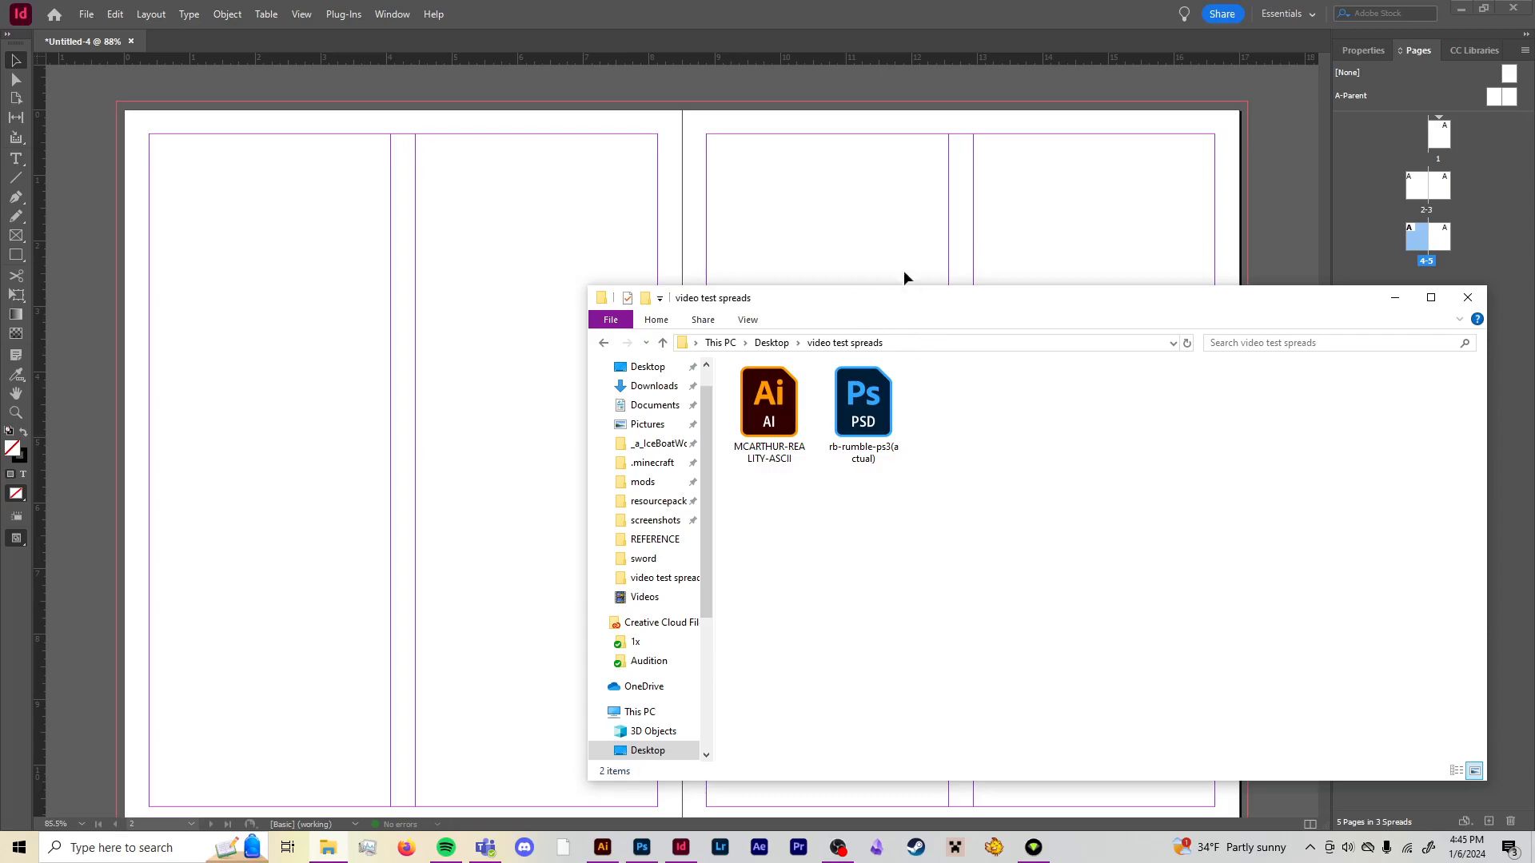
click(875, 248)
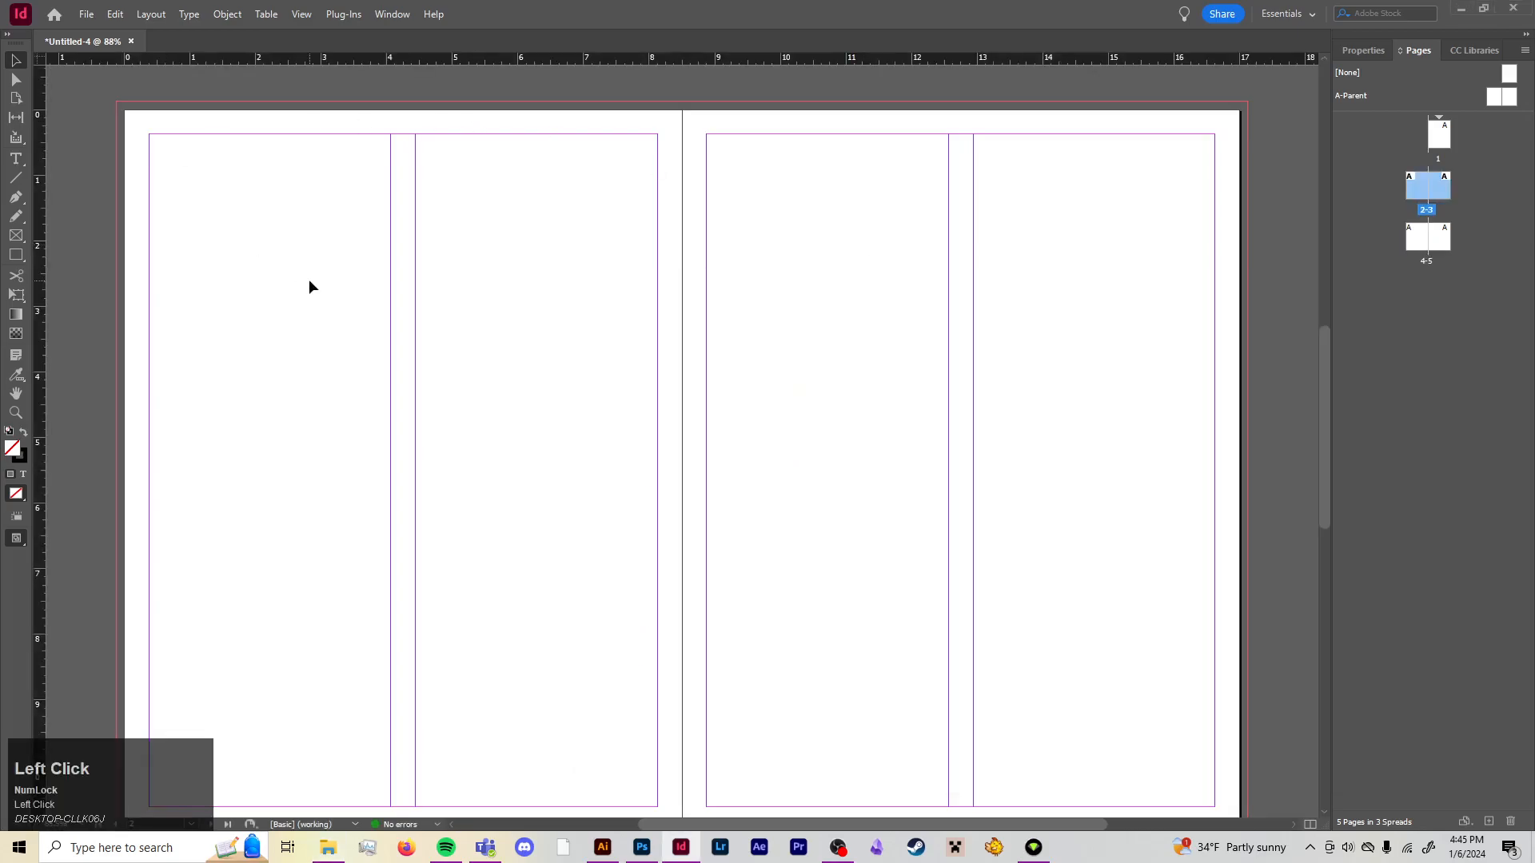
Save the InDesign document as video test document in the video test spreads folder
key(ctrl+s)
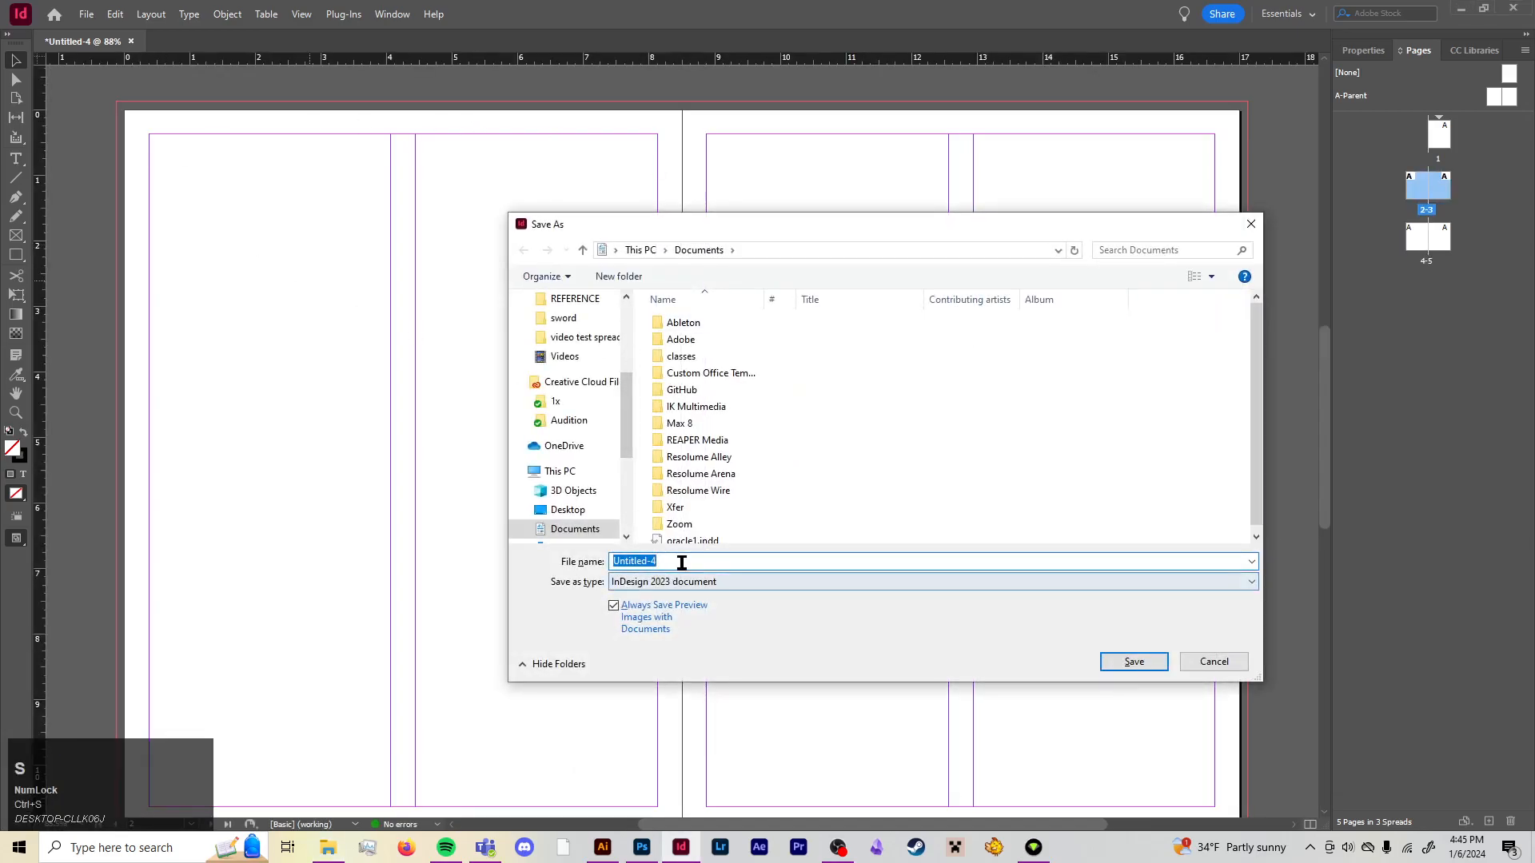
text(video test )
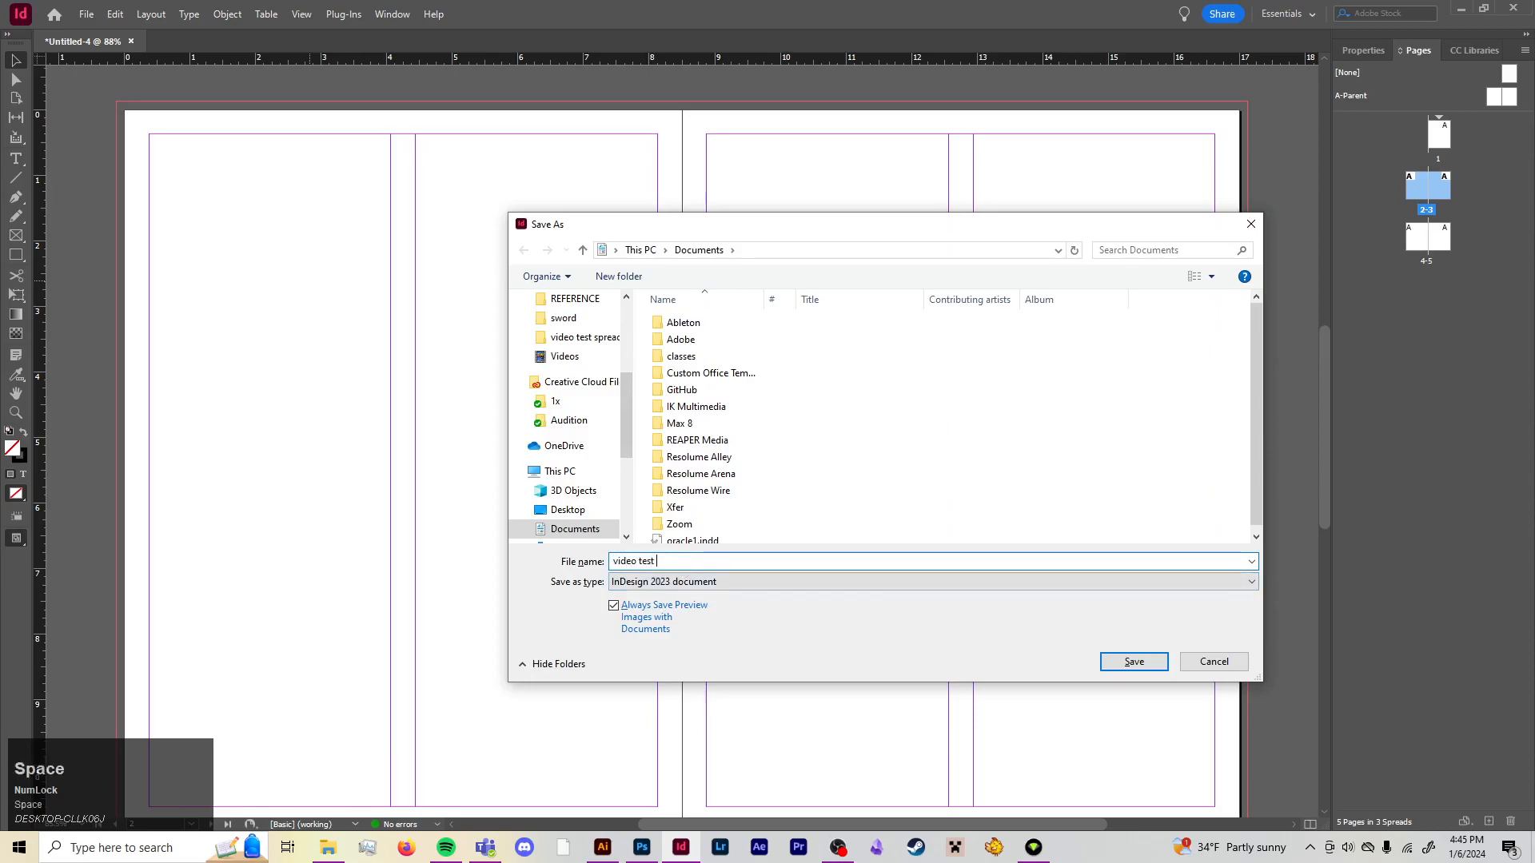
text(thing)
key(BackSpace)
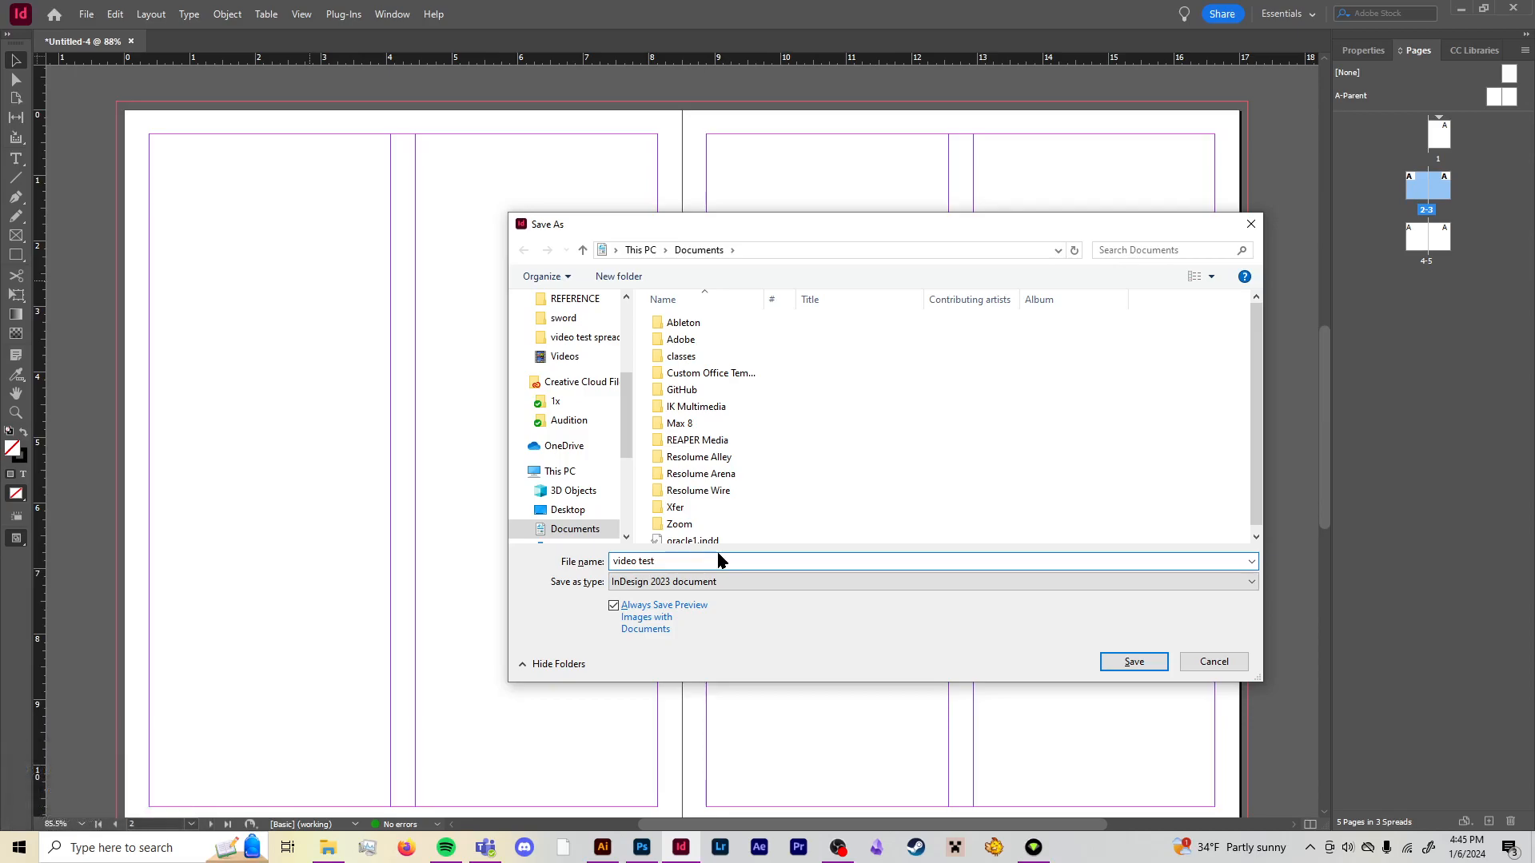
text(document)
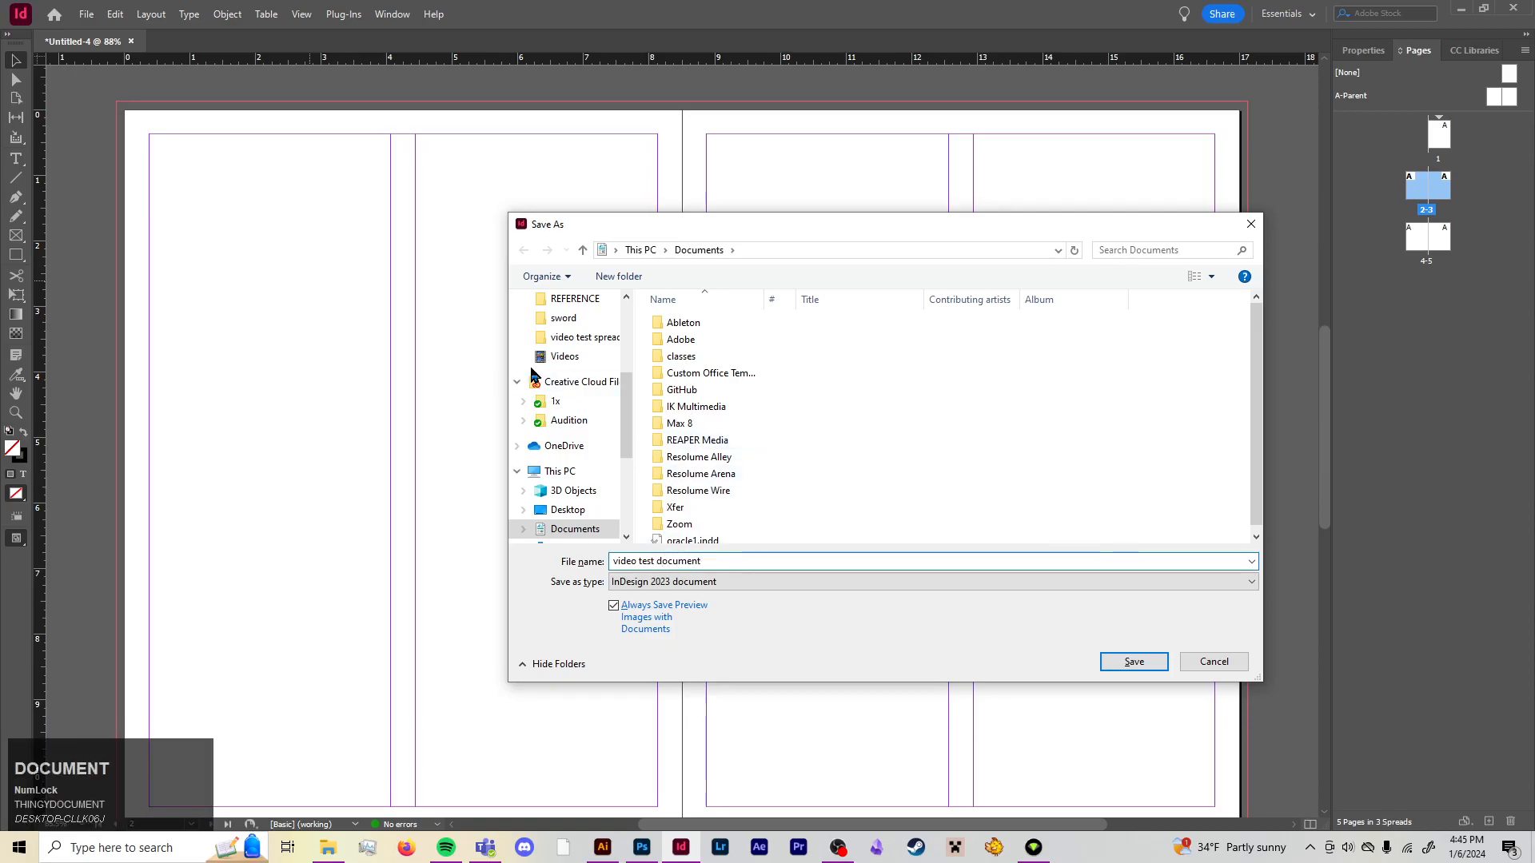
scroll(591, 382, up, 1)
click(588, 357)
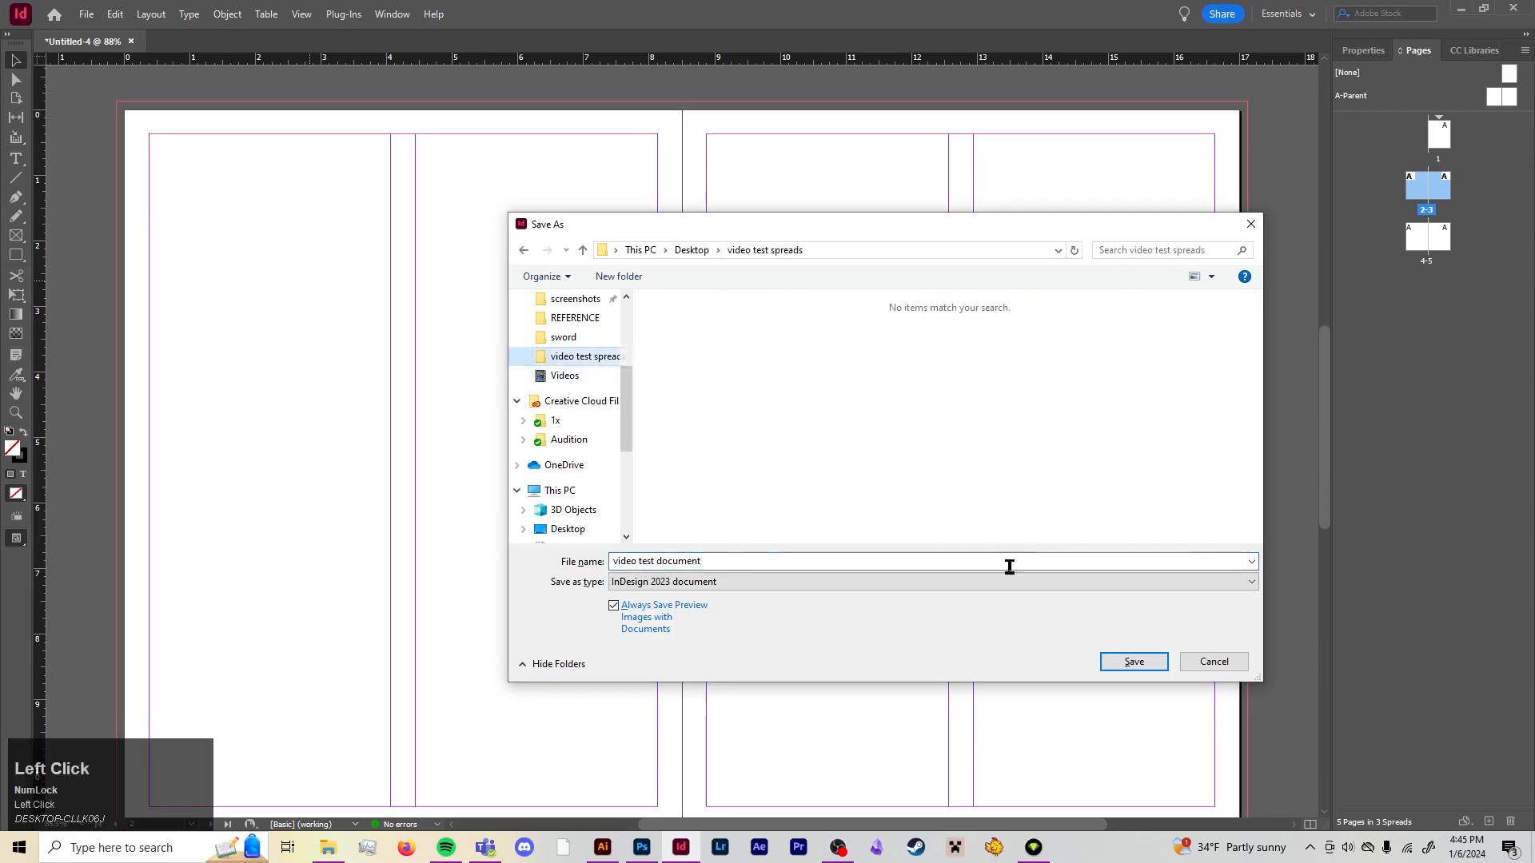
click(1133, 663)
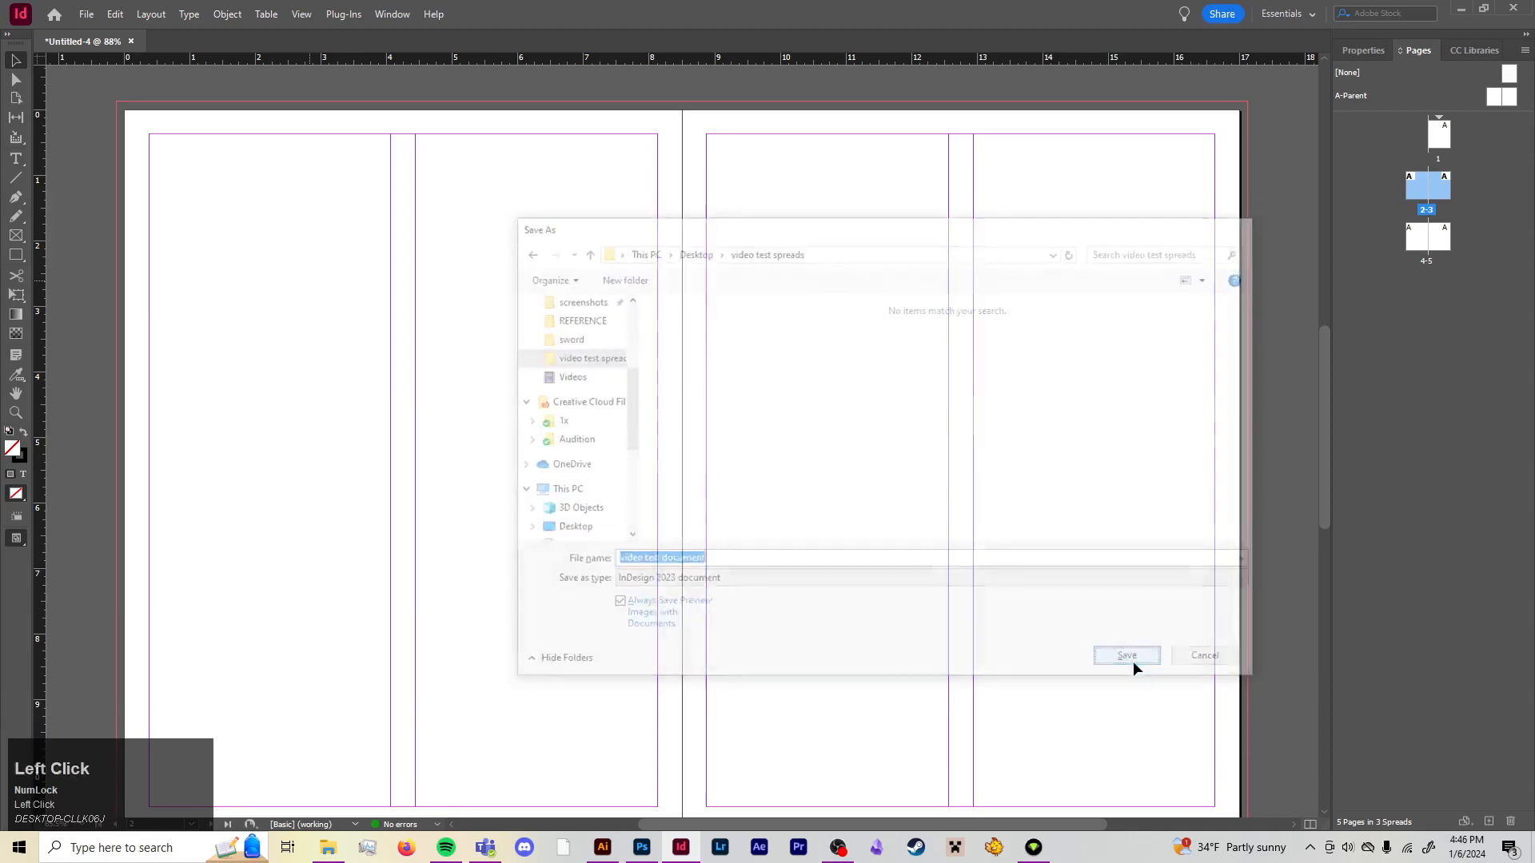
Check the video test spreads folder's contents in File Explorer, and view the matching artwork in Photoshop and Illustrator
click(323, 848)
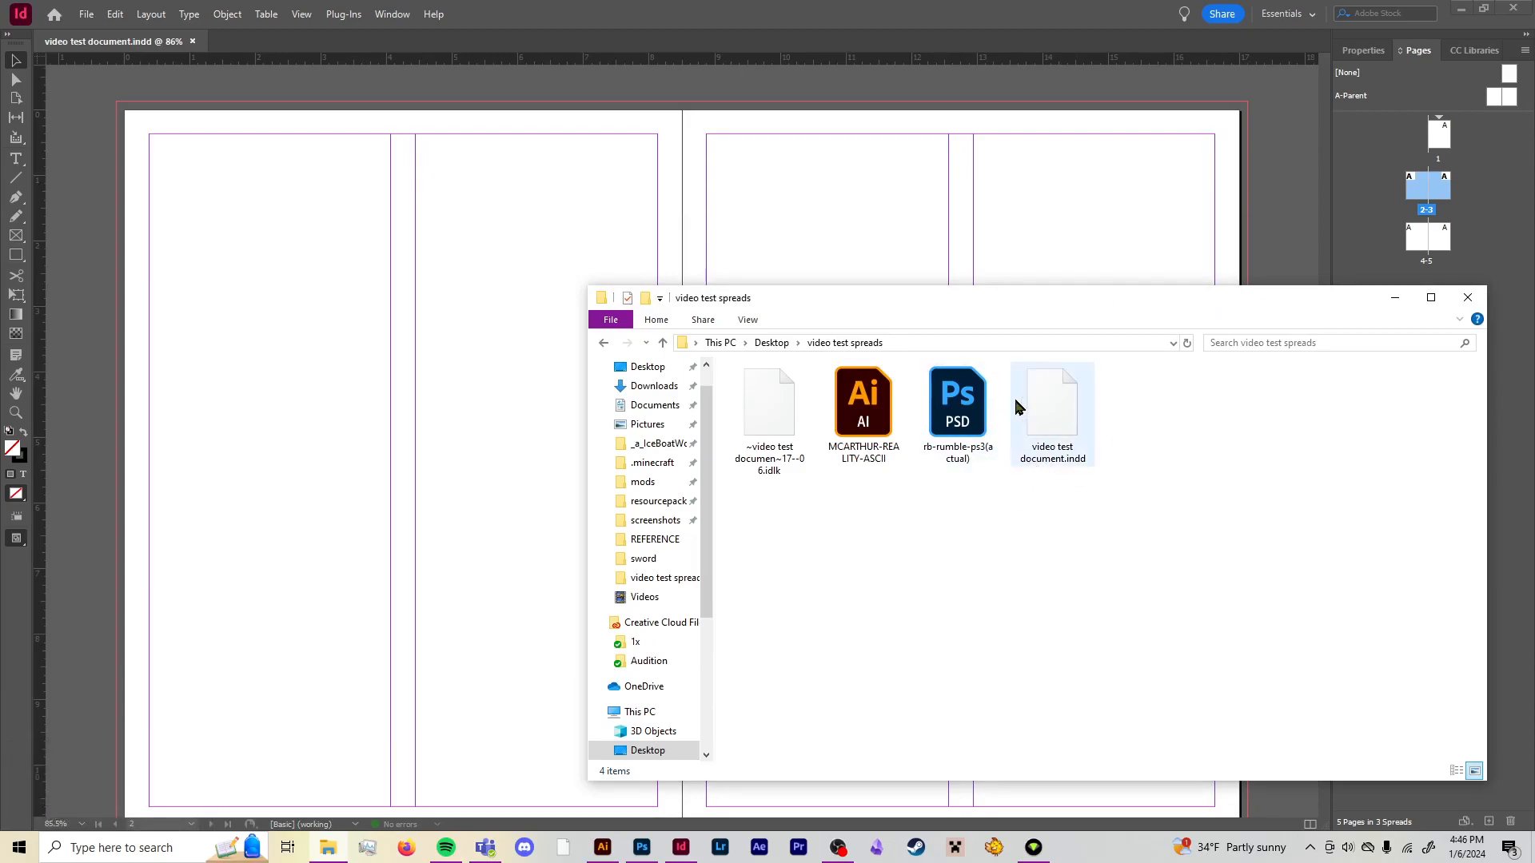
click(1048, 244)
scroll(831, 455, up, 3)
scroll(831, 458, down, 3)
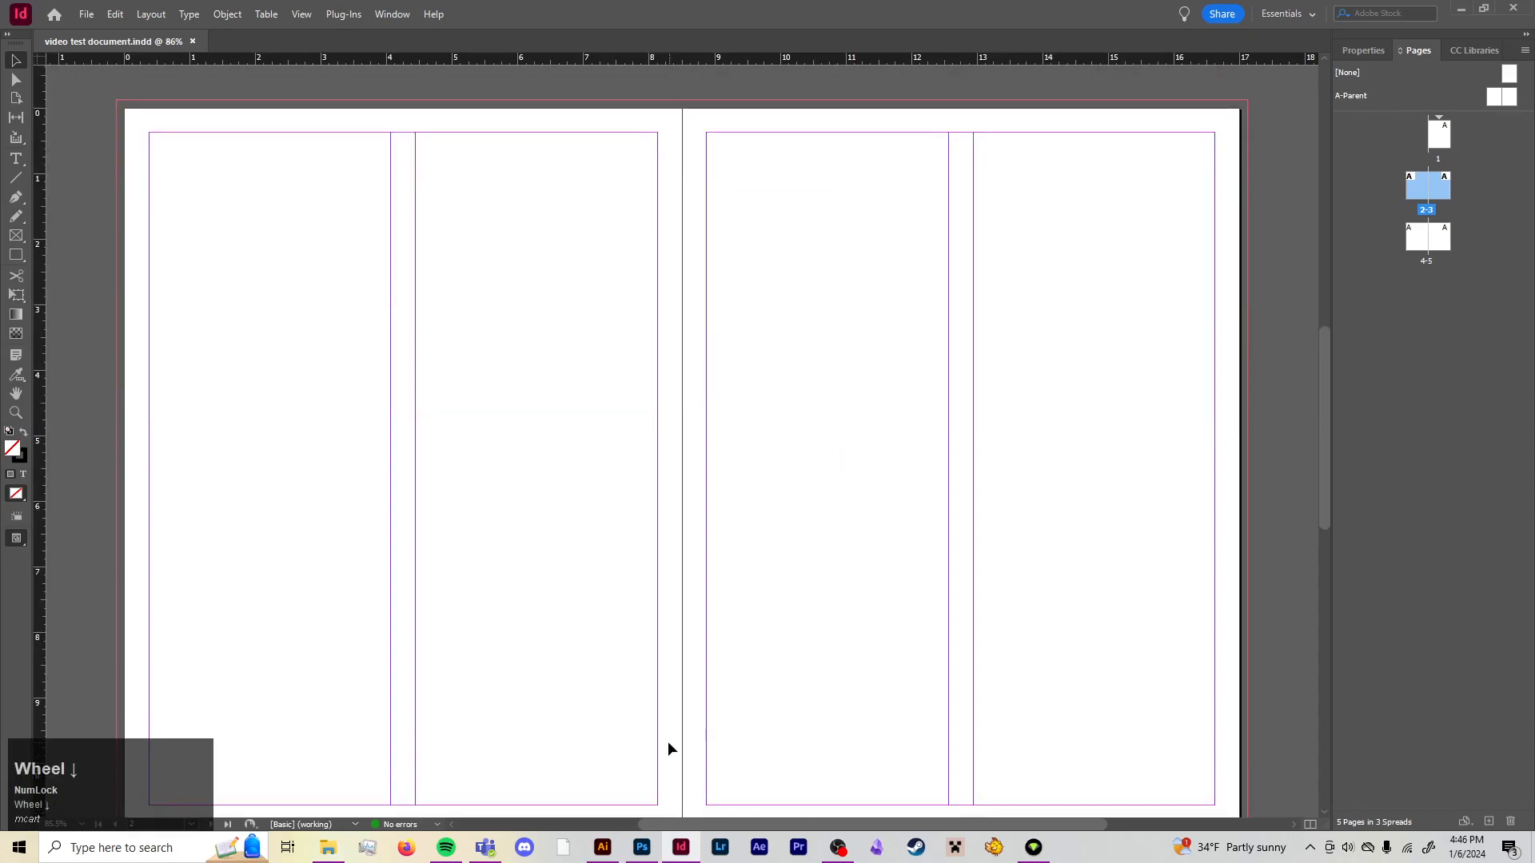
click(326, 852)
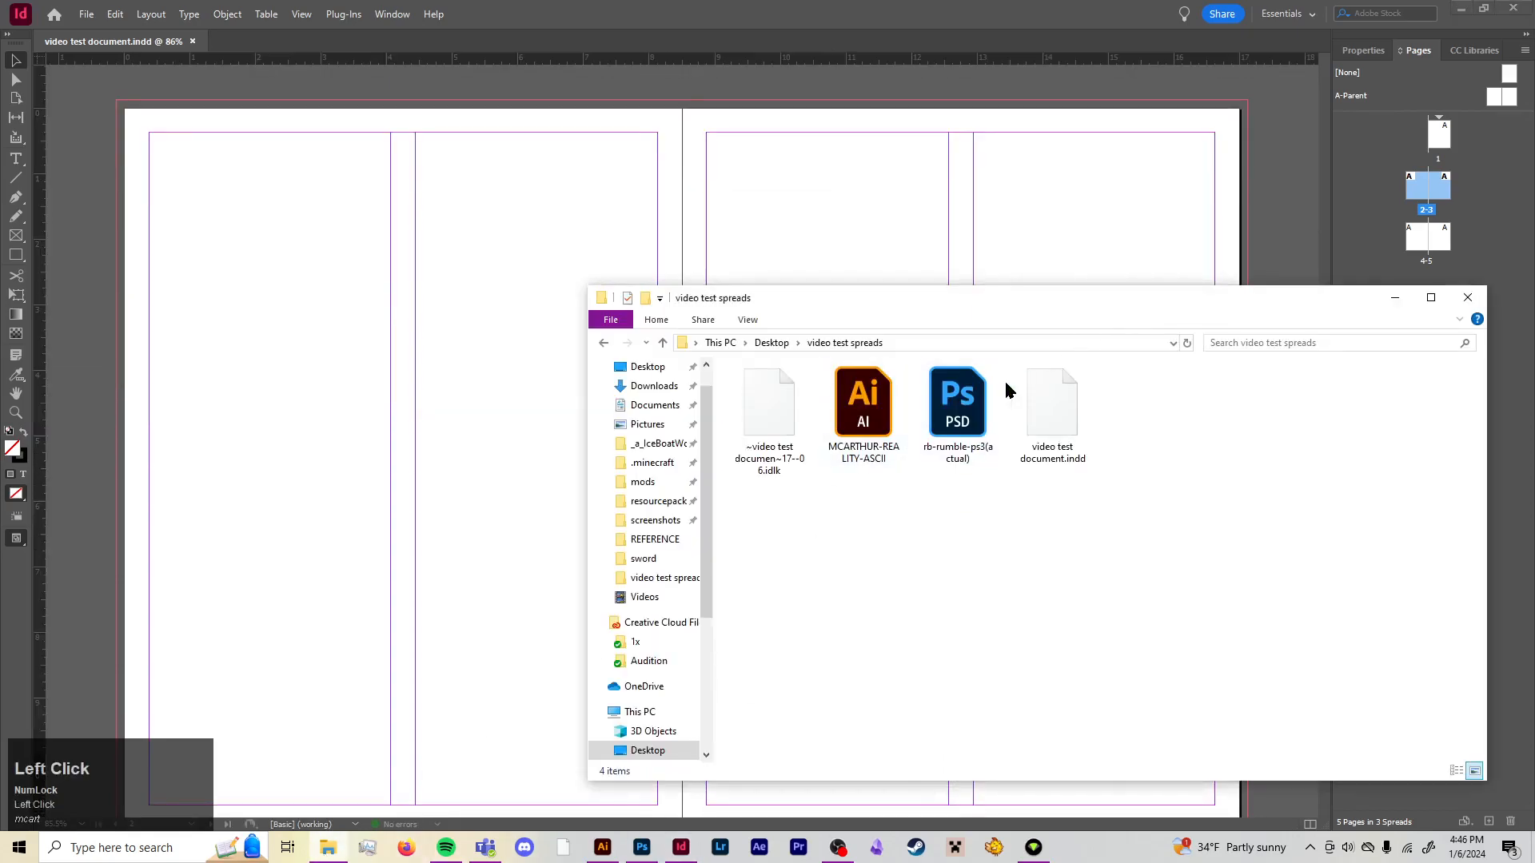
click(640, 847)
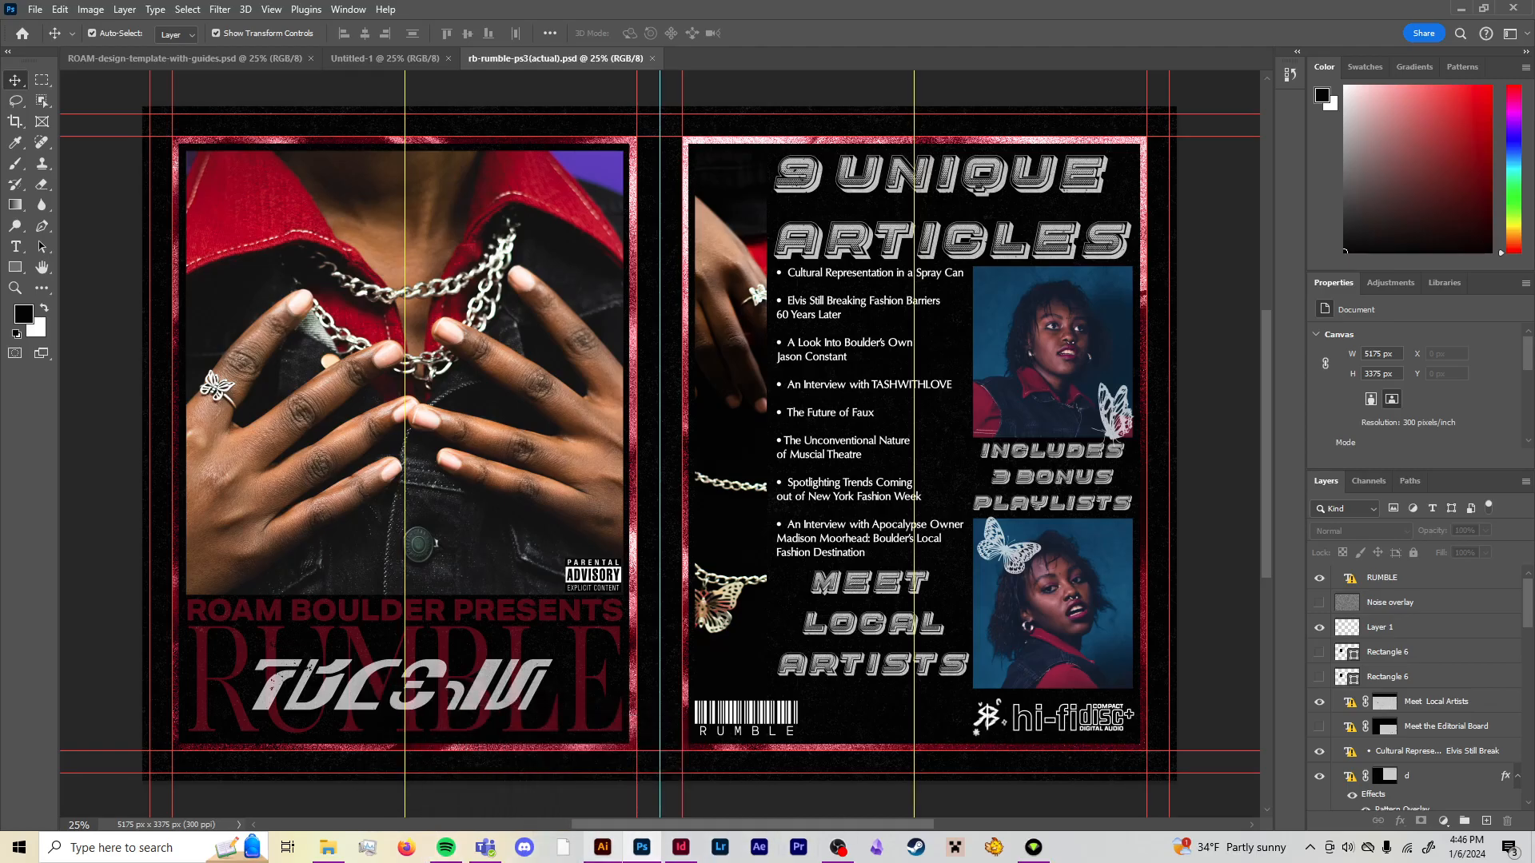
click(615, 749)
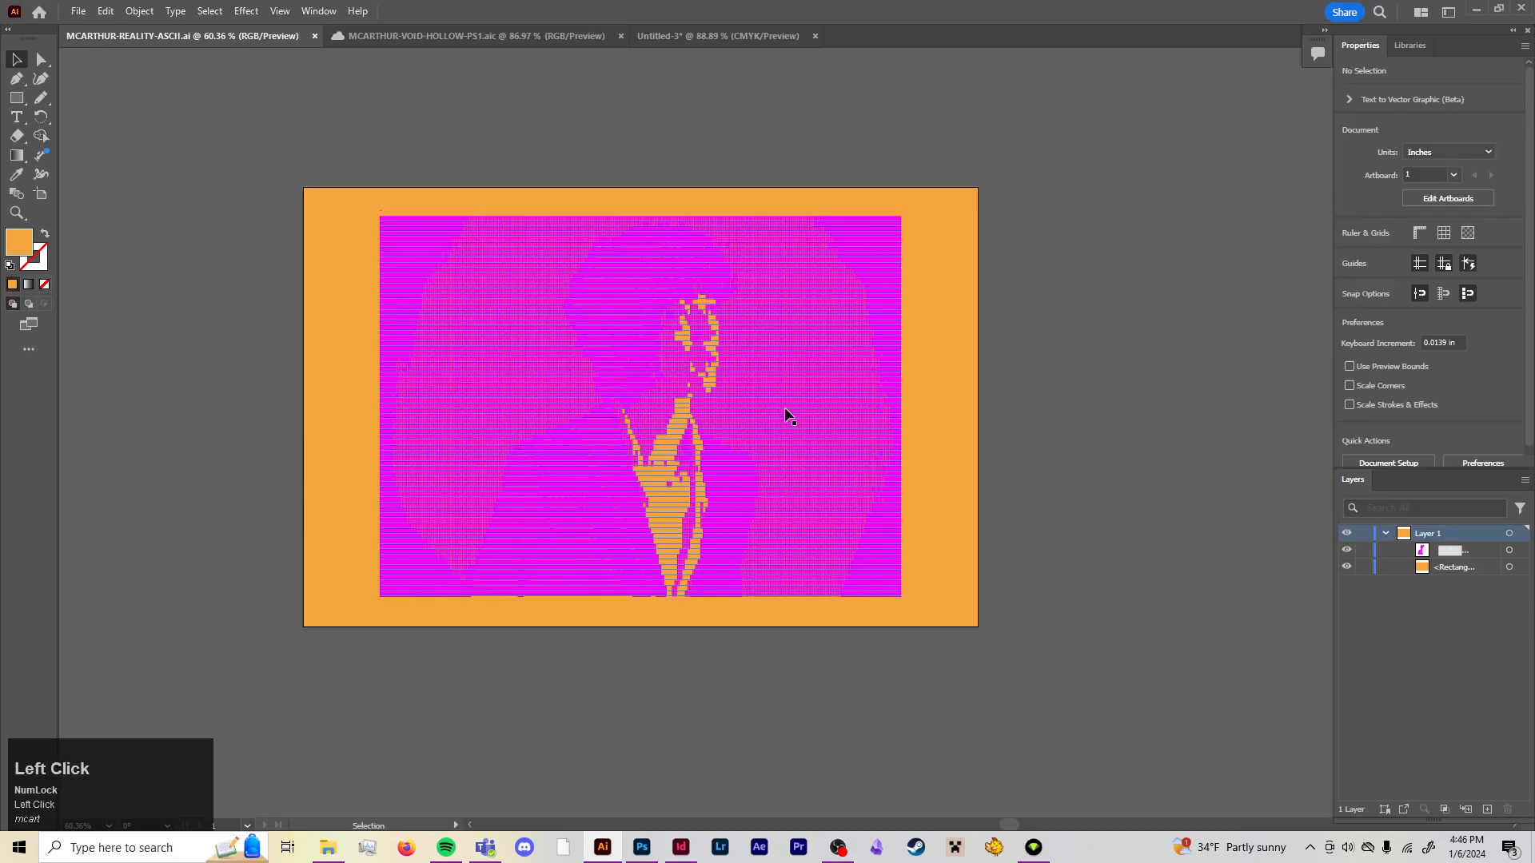
Examine the MCARTHUR-REALITY-ASCII artwork up close in Illustrator, view the rb-rumble spread in Photoshop, and switch to InDesign
scroll(694, 435, up, 2)
scroll(692, 431, down, 2)
key(z)
scroll(639, 443, up, 1)
drag(595, 450, 699, 573)
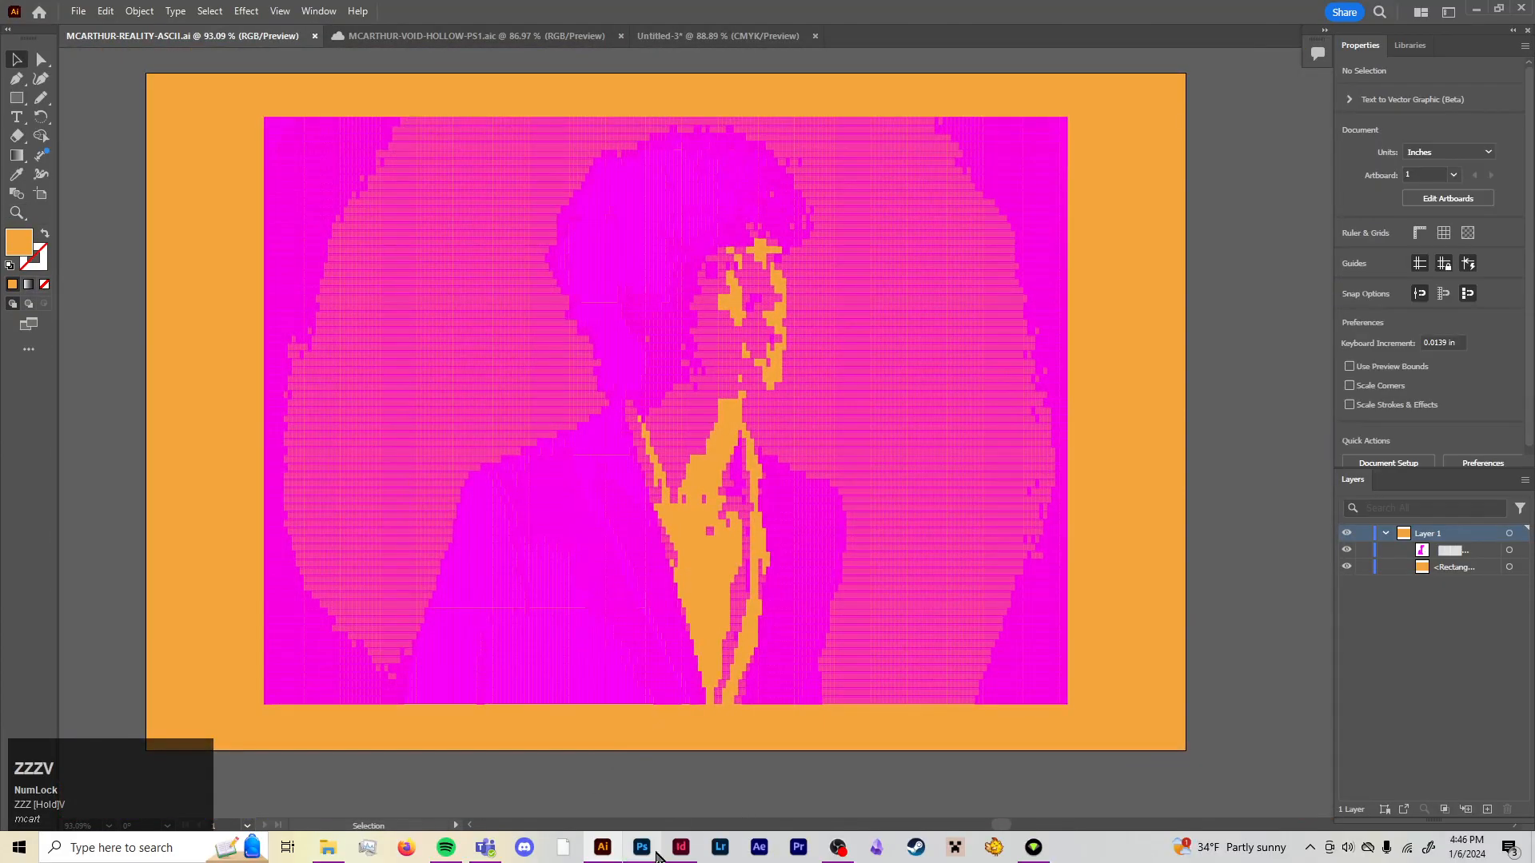
click(680, 848)
click(656, 852)
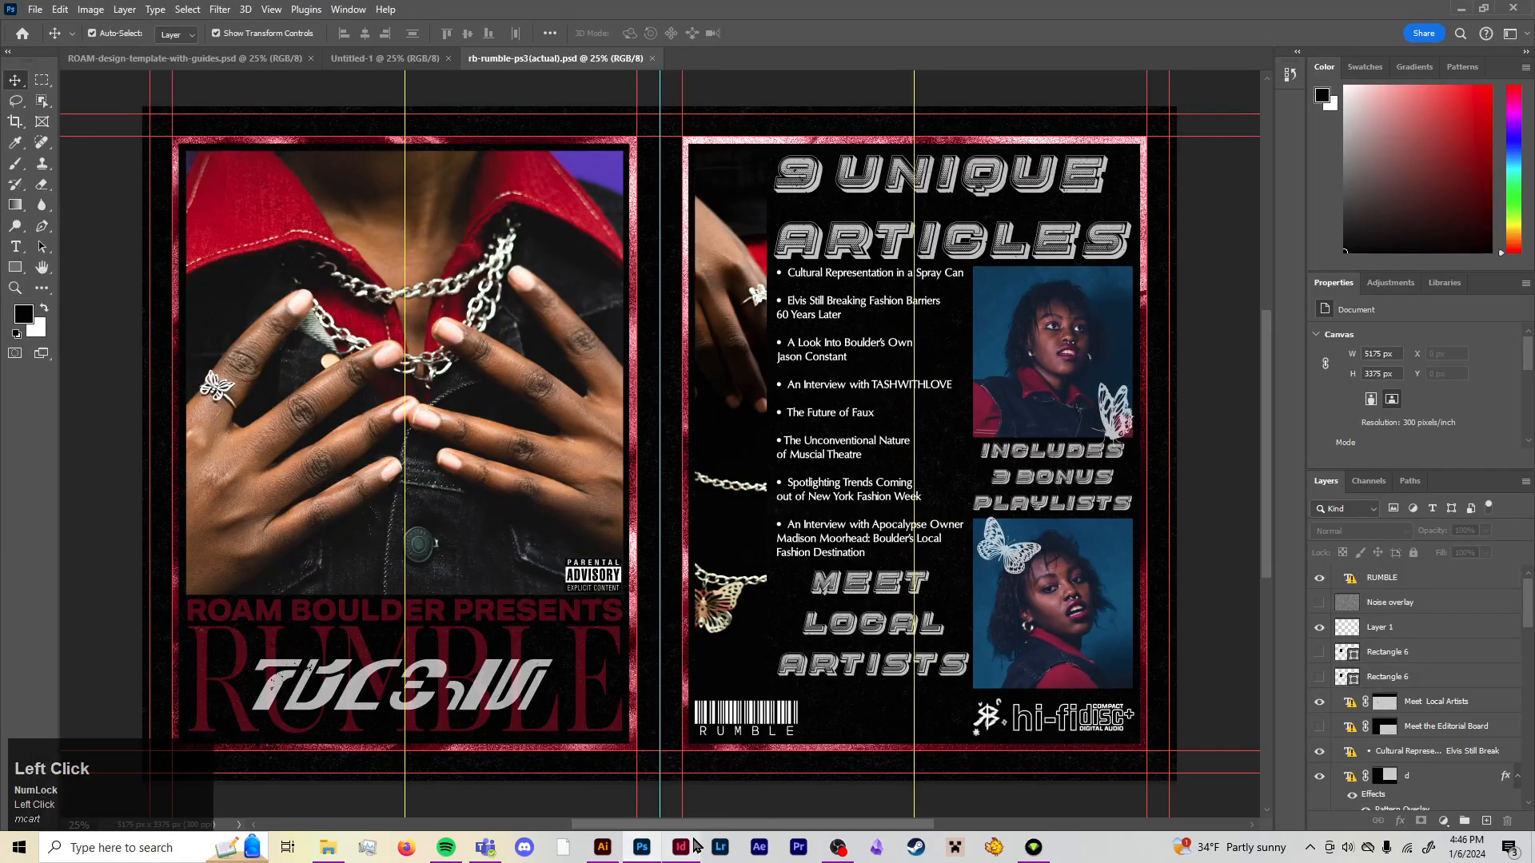
mouse_move(686, 857)
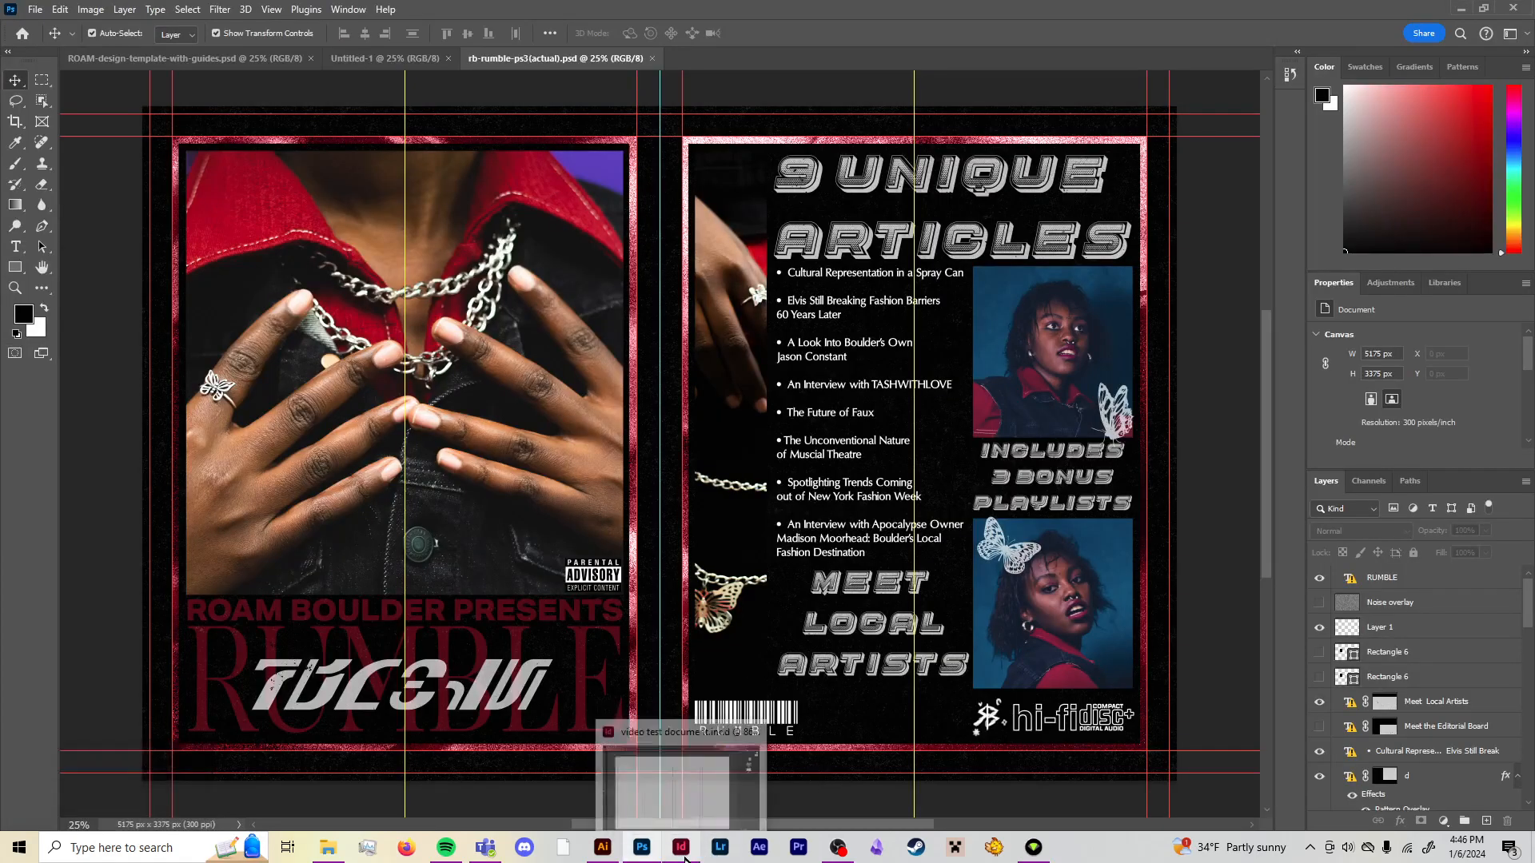
click(685, 858)
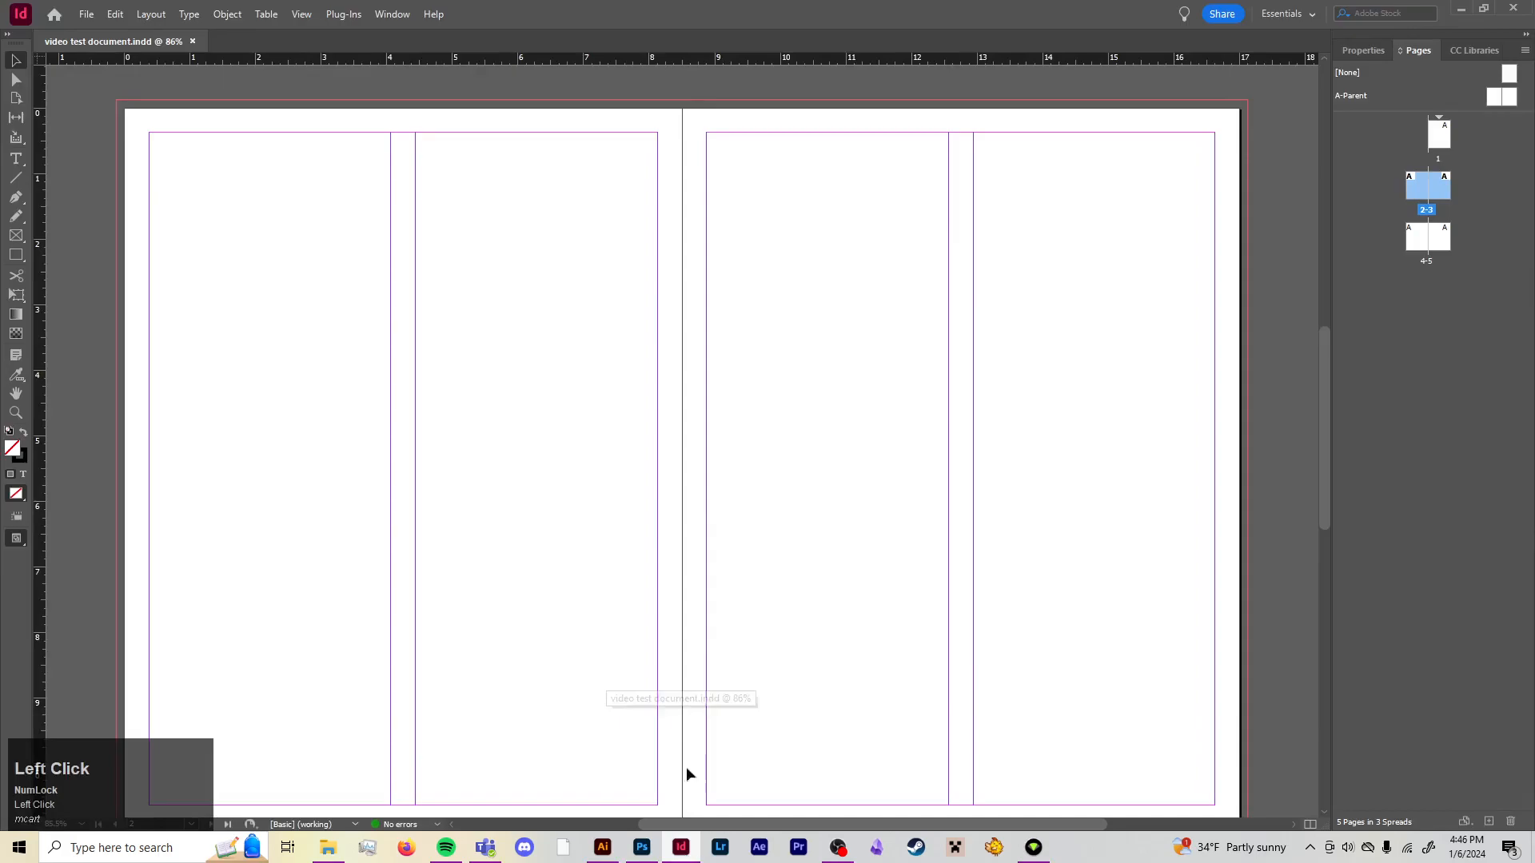
Place the rb-rumble-ps3(actual) Photoshop file from the video test spreads folder onto the pages 2-3 spread
click(339, 857)
click(958, 404)
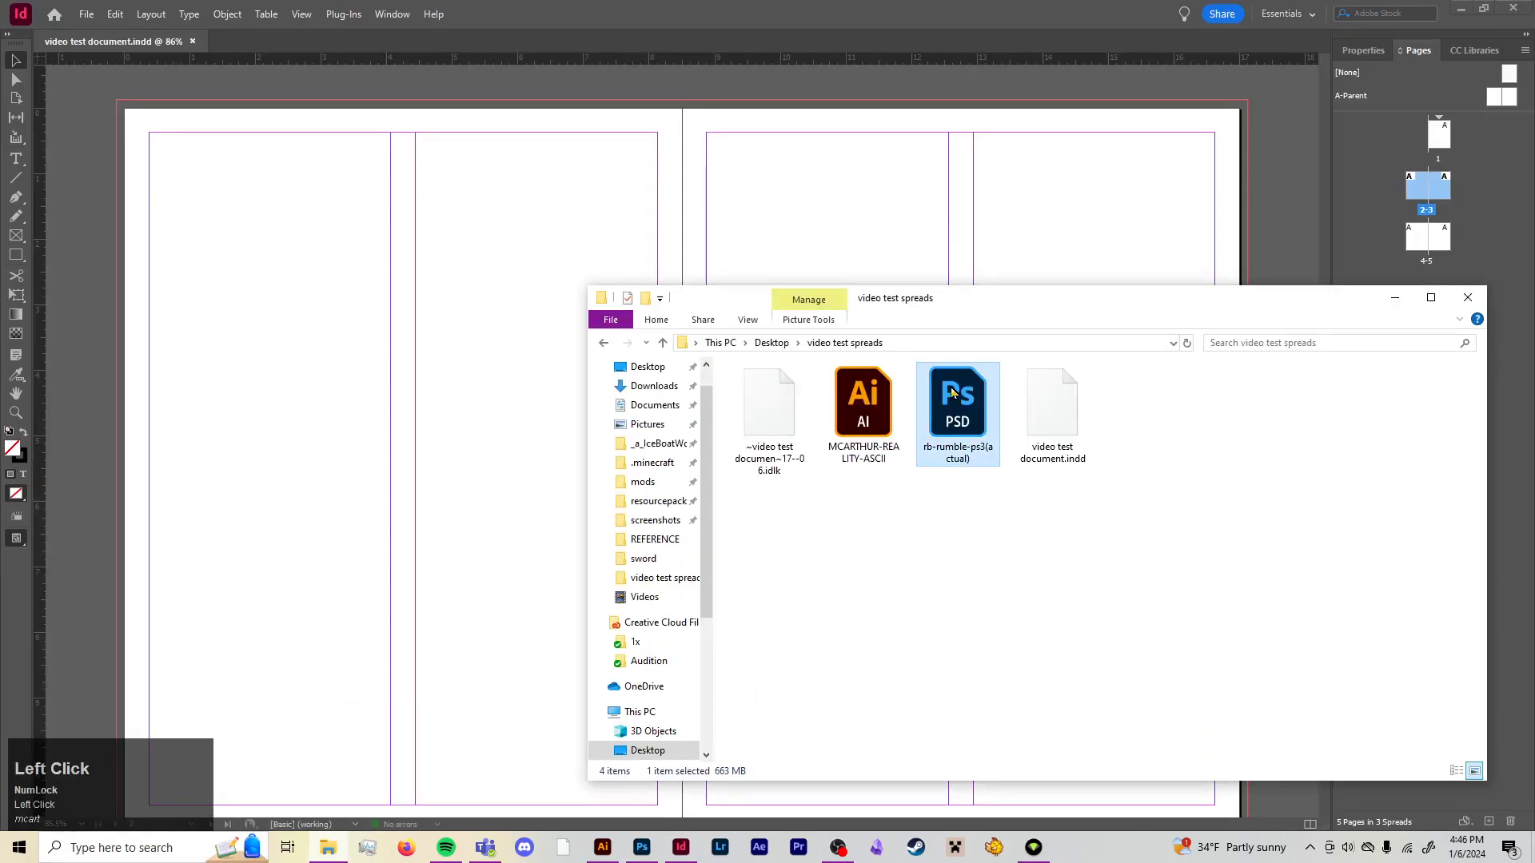
drag(958, 403, 521, 351)
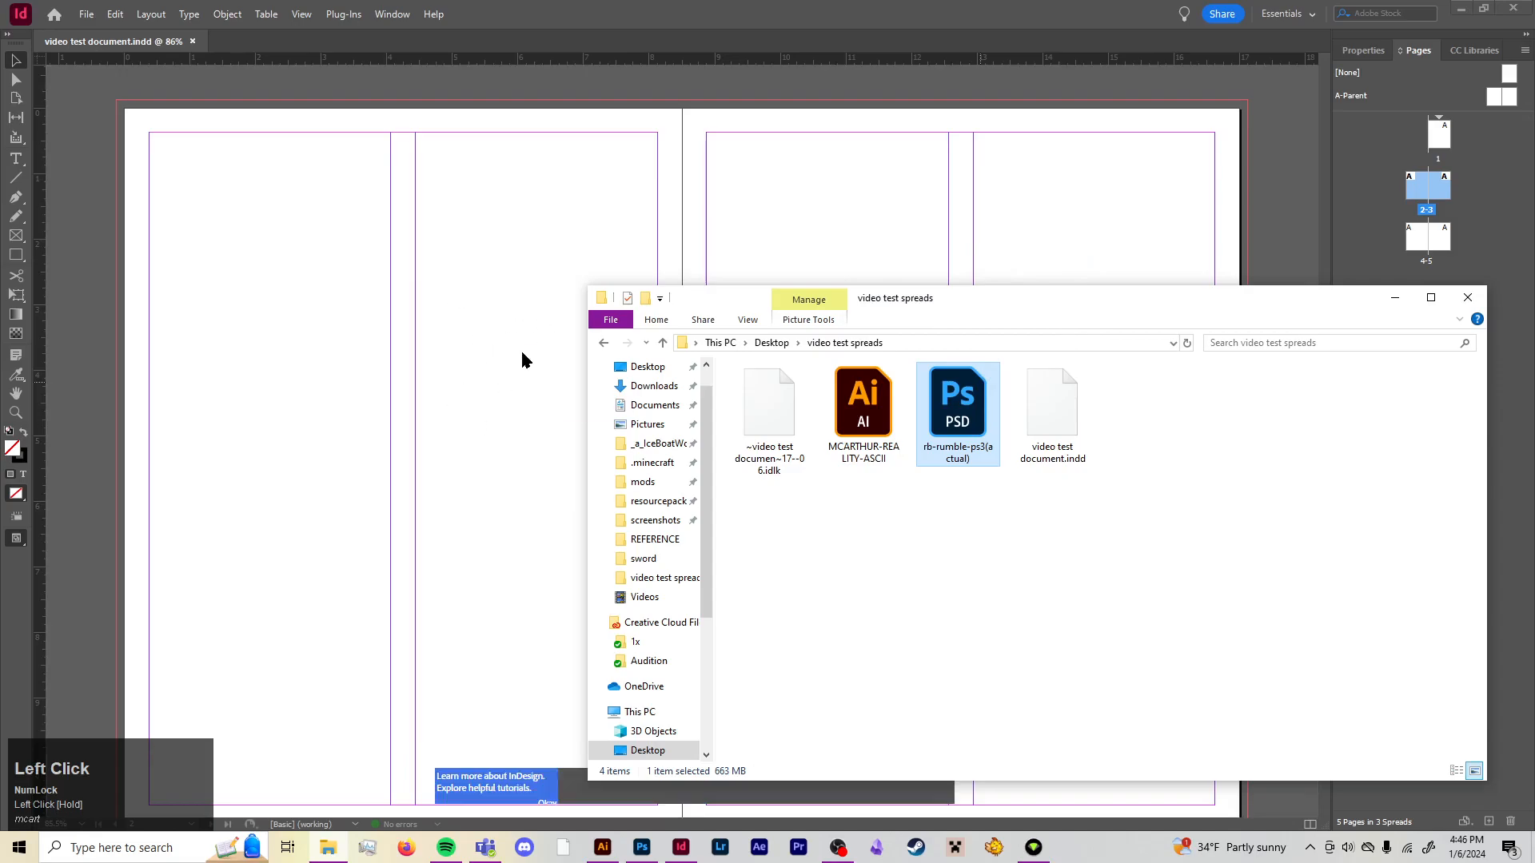
click(498, 338)
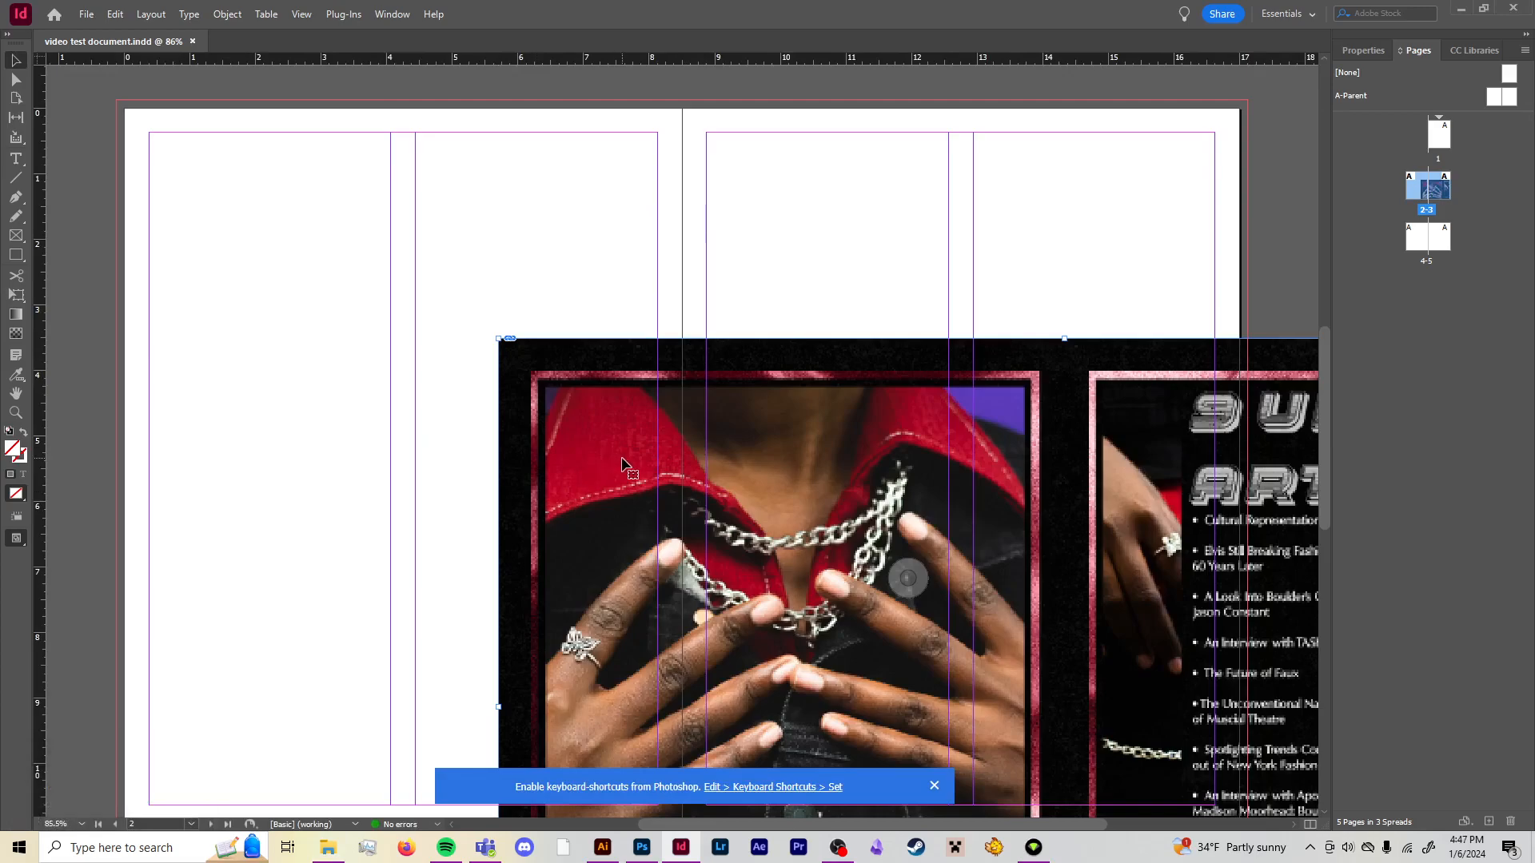
Move the placed rb-rumble artwork so its edges align with the bleed of the pages 2-3 spread
click(57, 823)
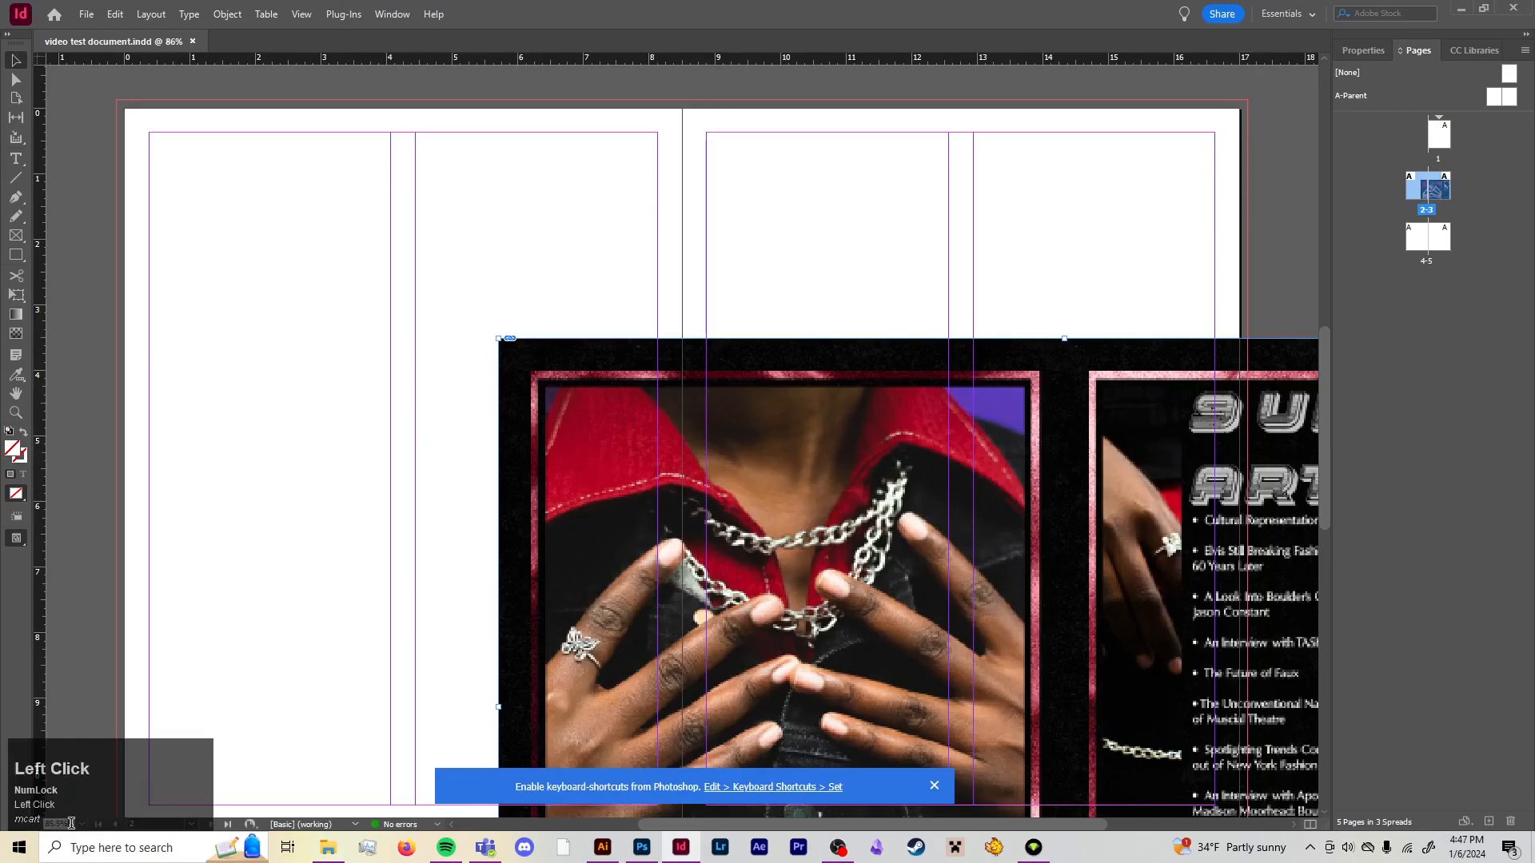
key(Up)
key(Up)
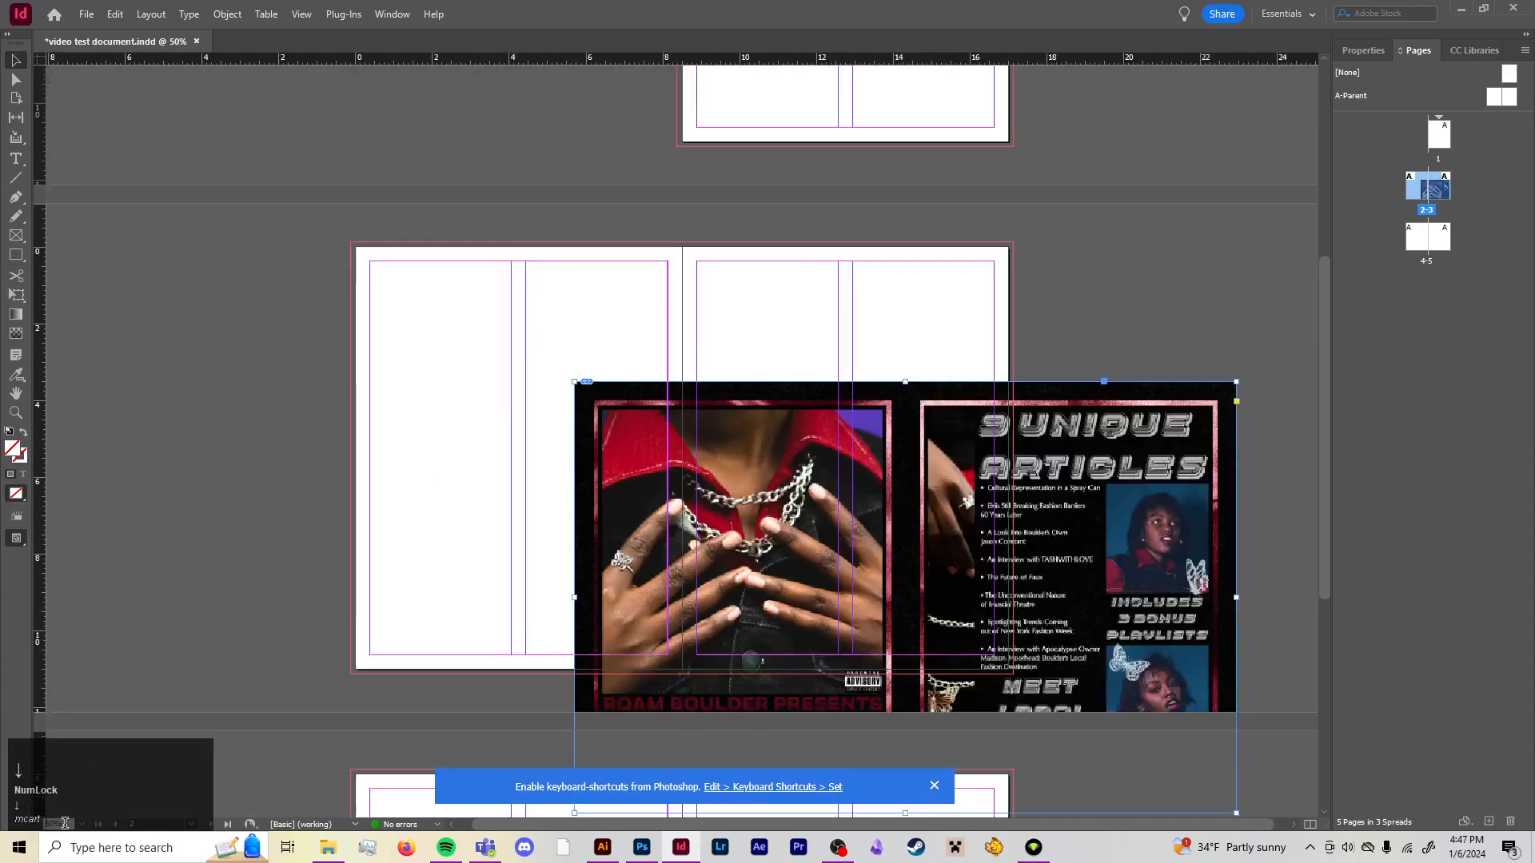
key(Down)
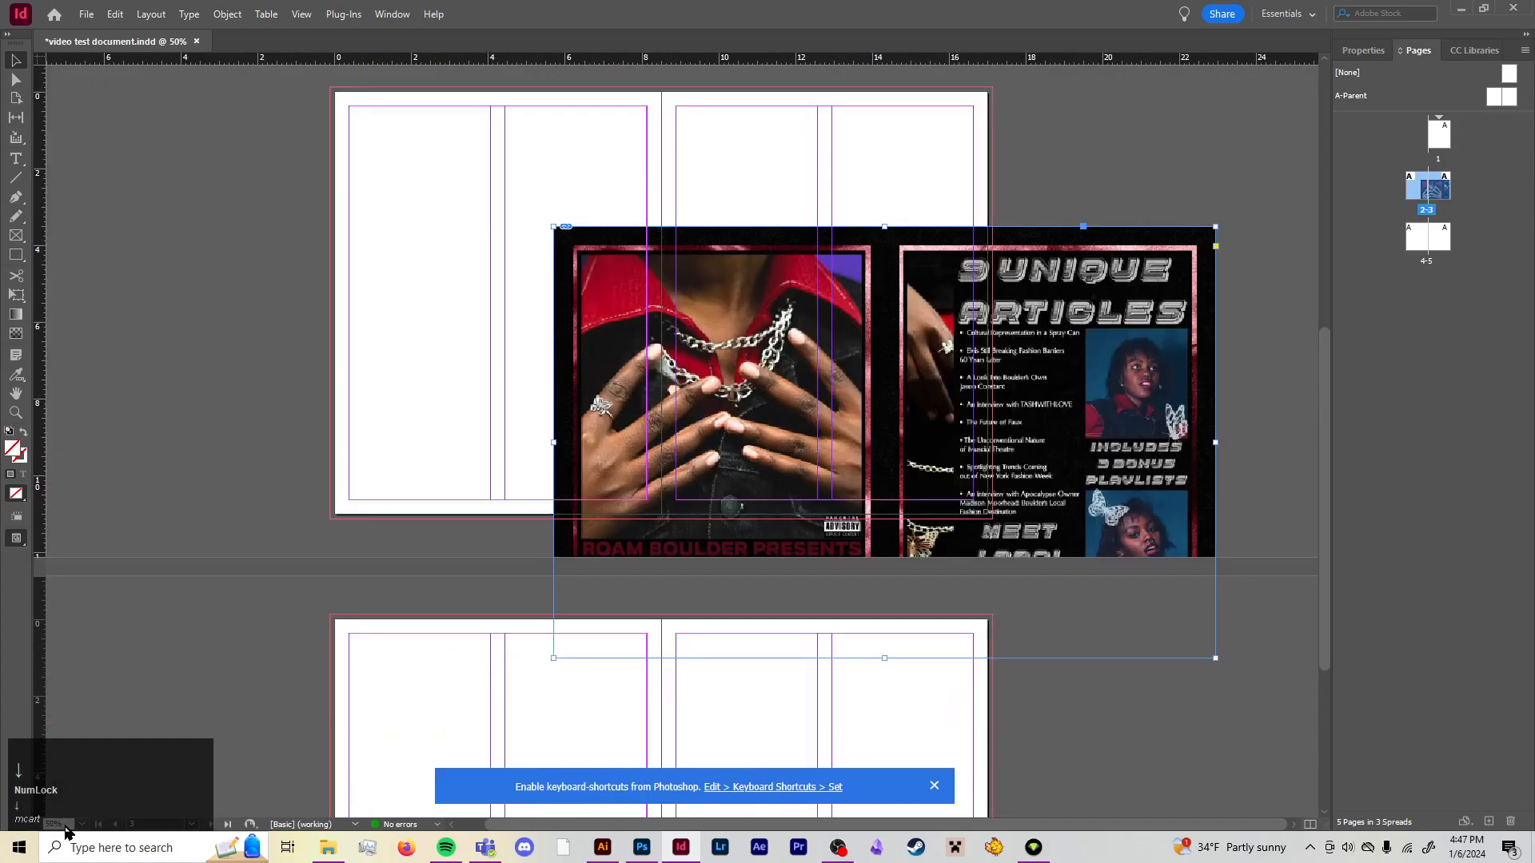
click(1140, 179)
scroll(770, 312, up, 2)
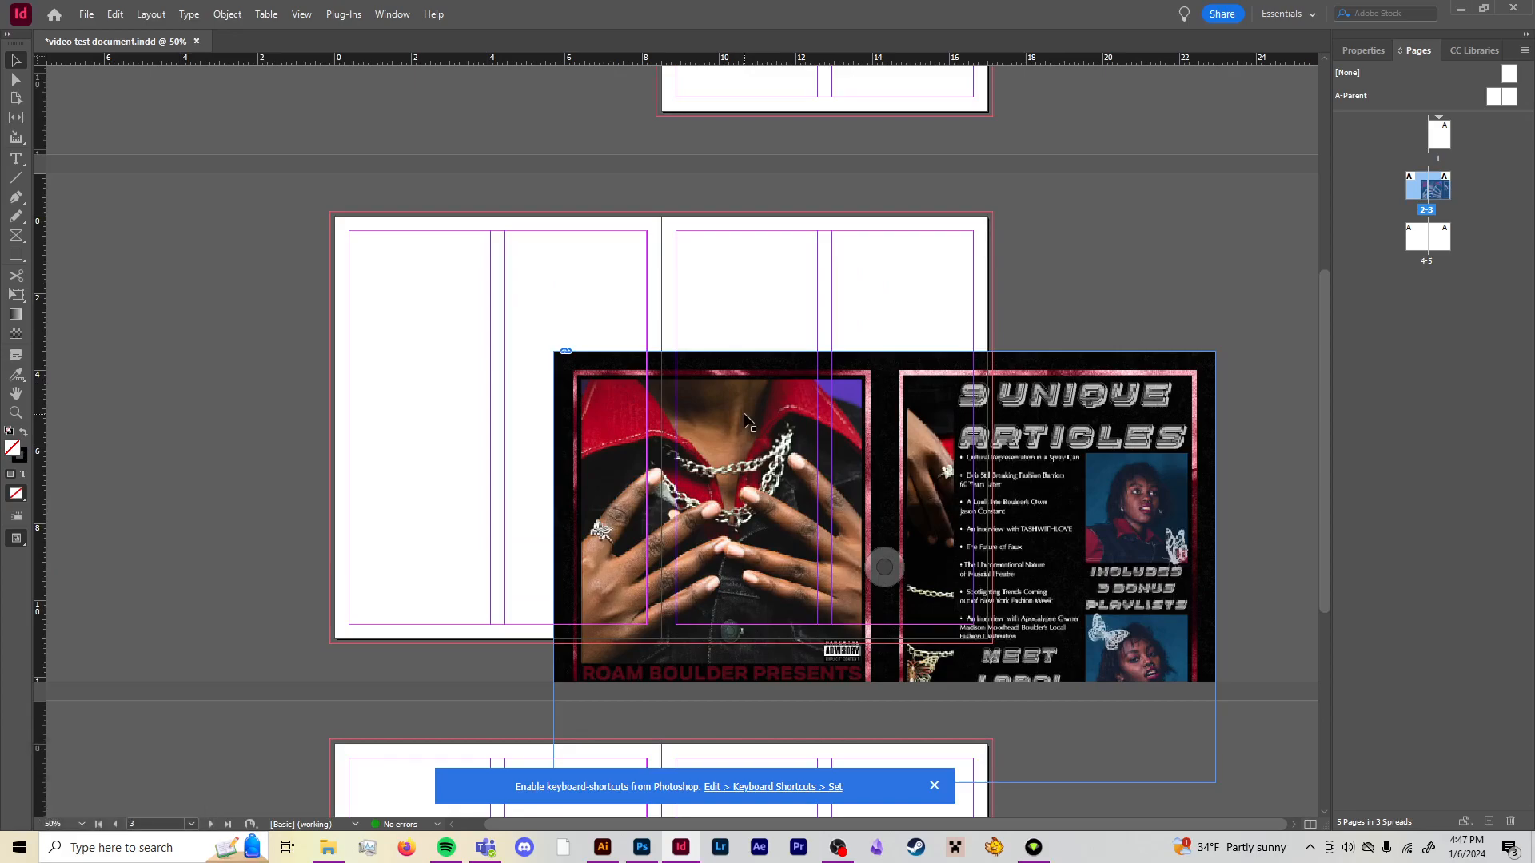
drag(756, 422, 532, 282)
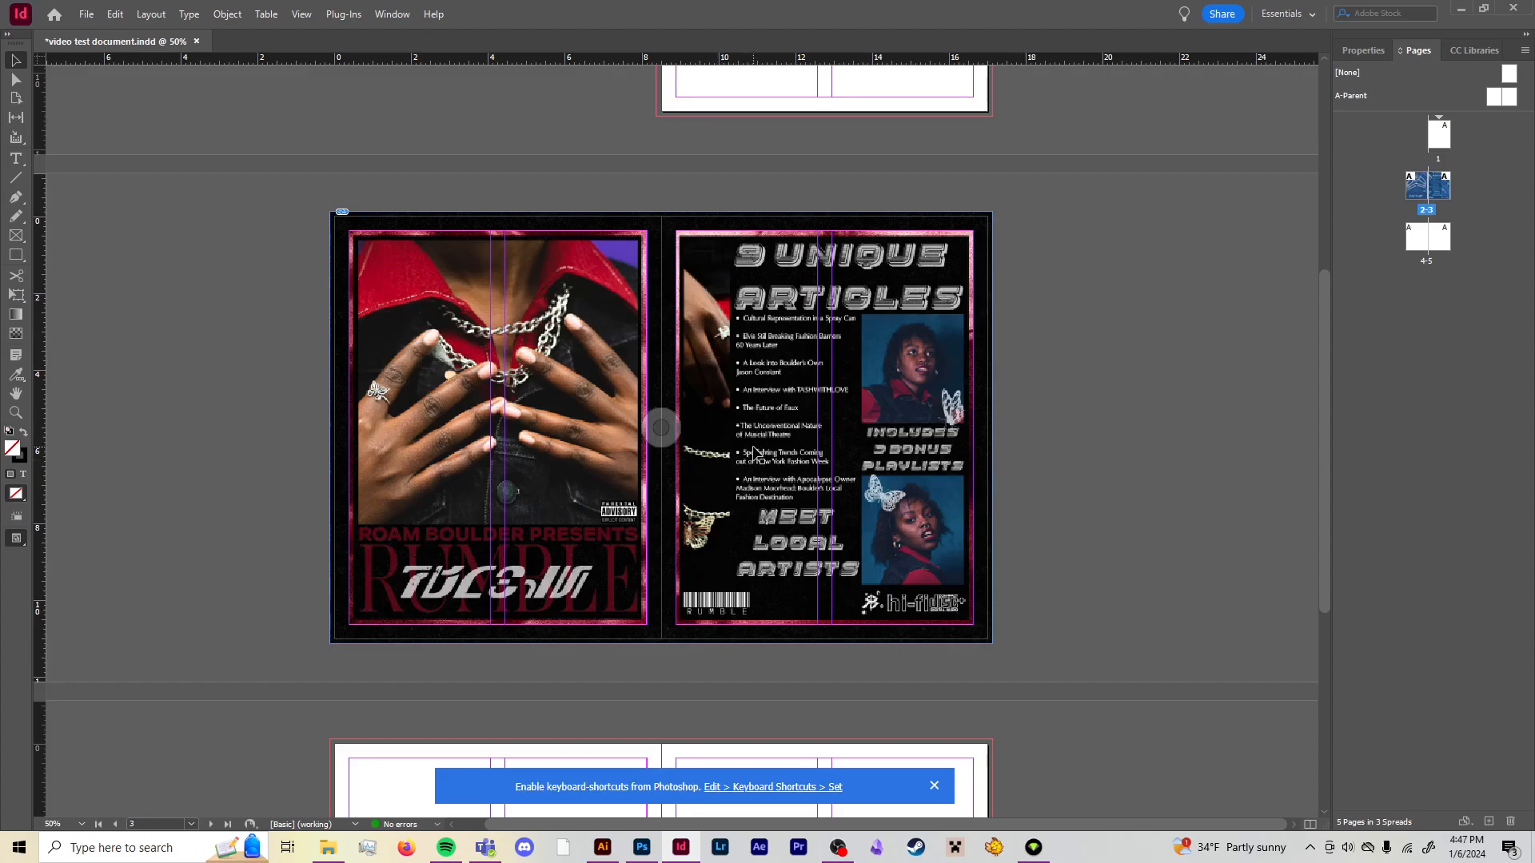
Set the document's display performance to High Quality Display and deselect the placed artwork
click(543, 336)
click(301, 14)
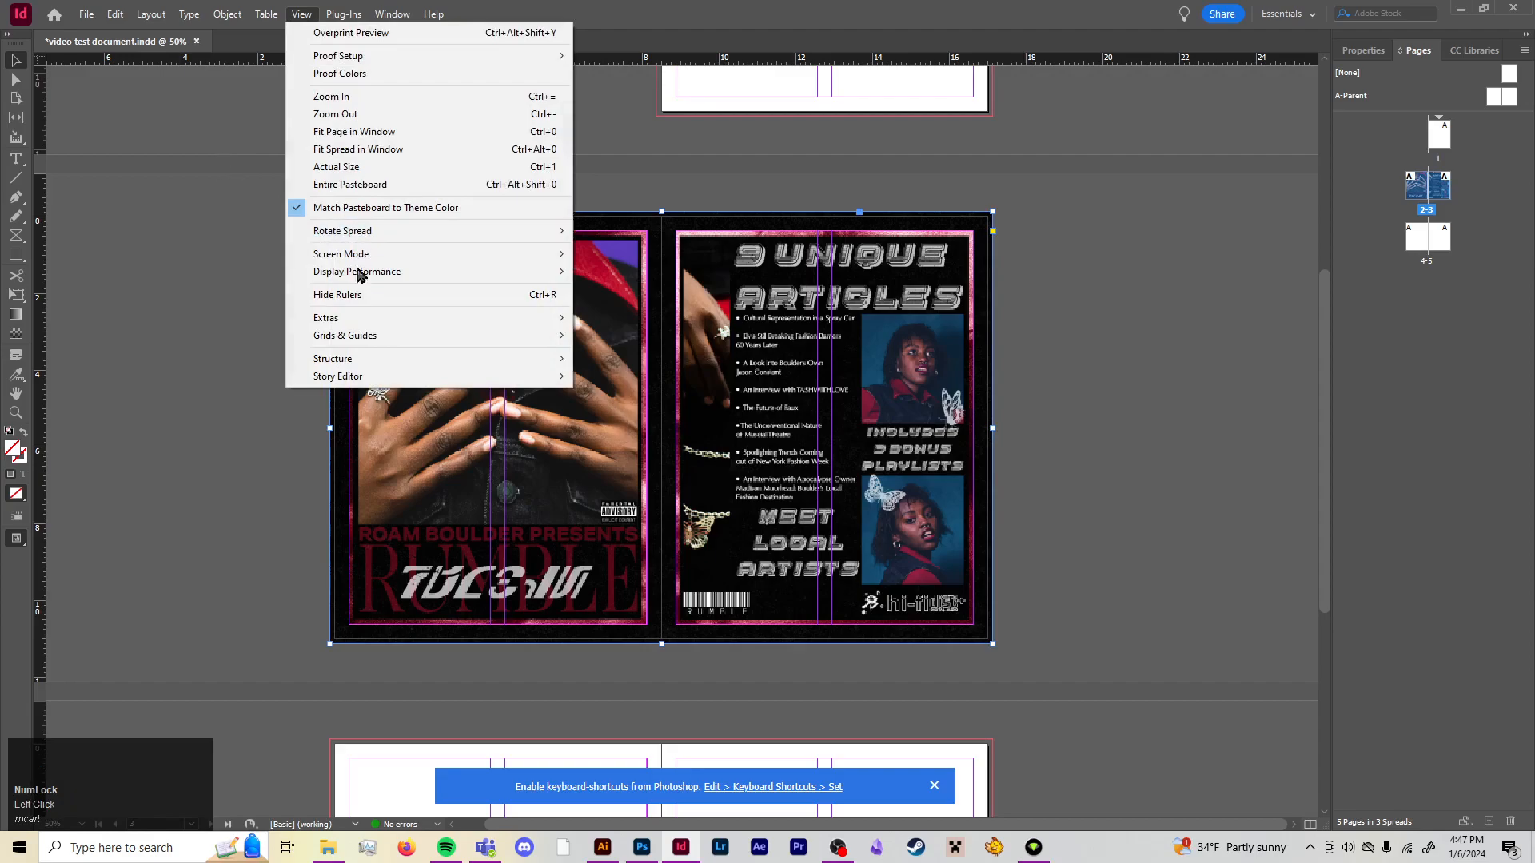
mouse_move(405, 271)
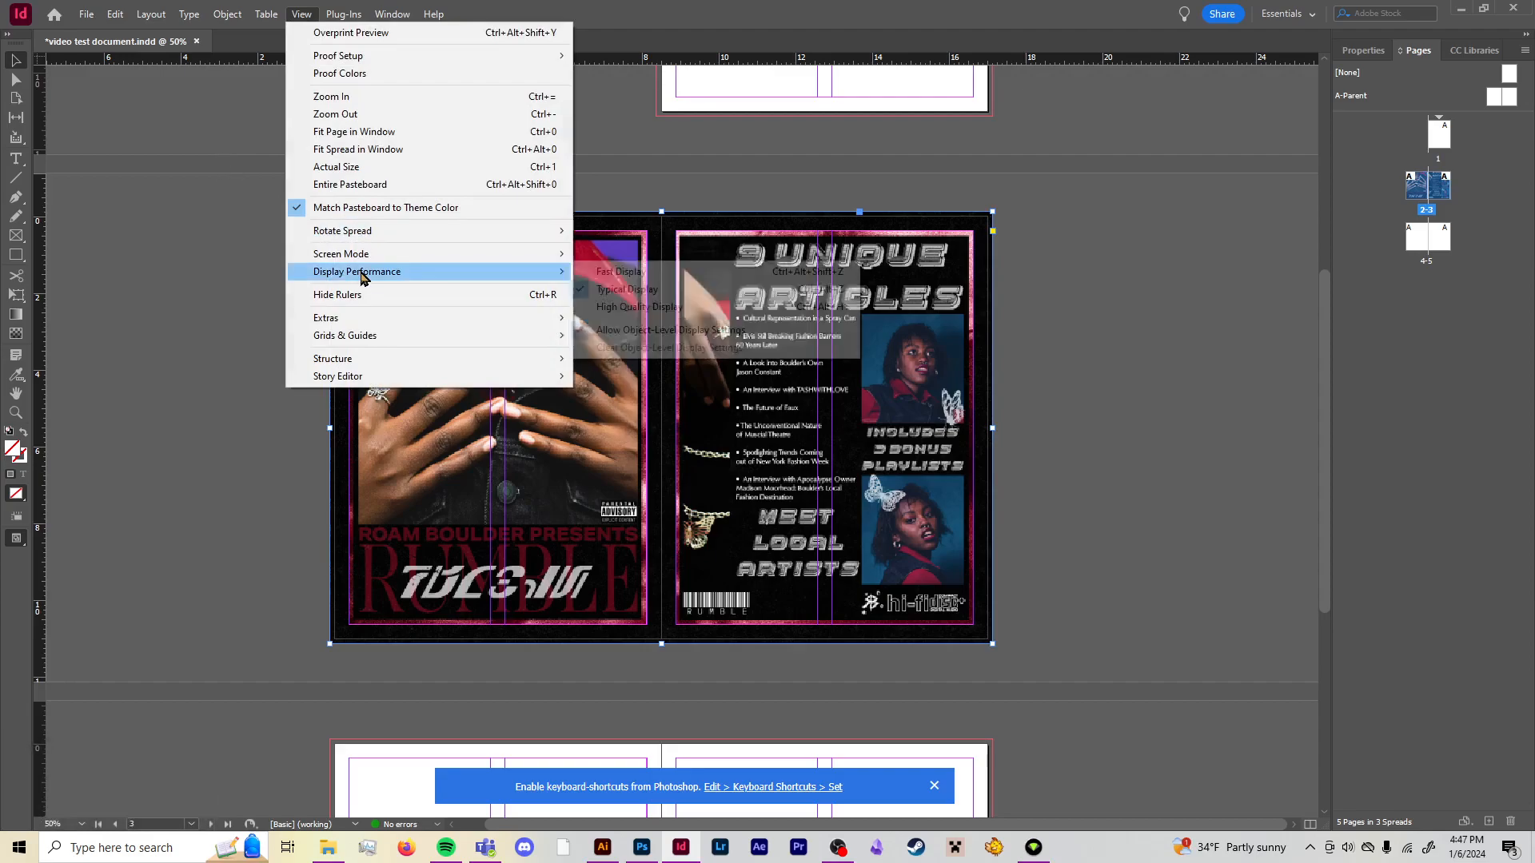
click(655, 307)
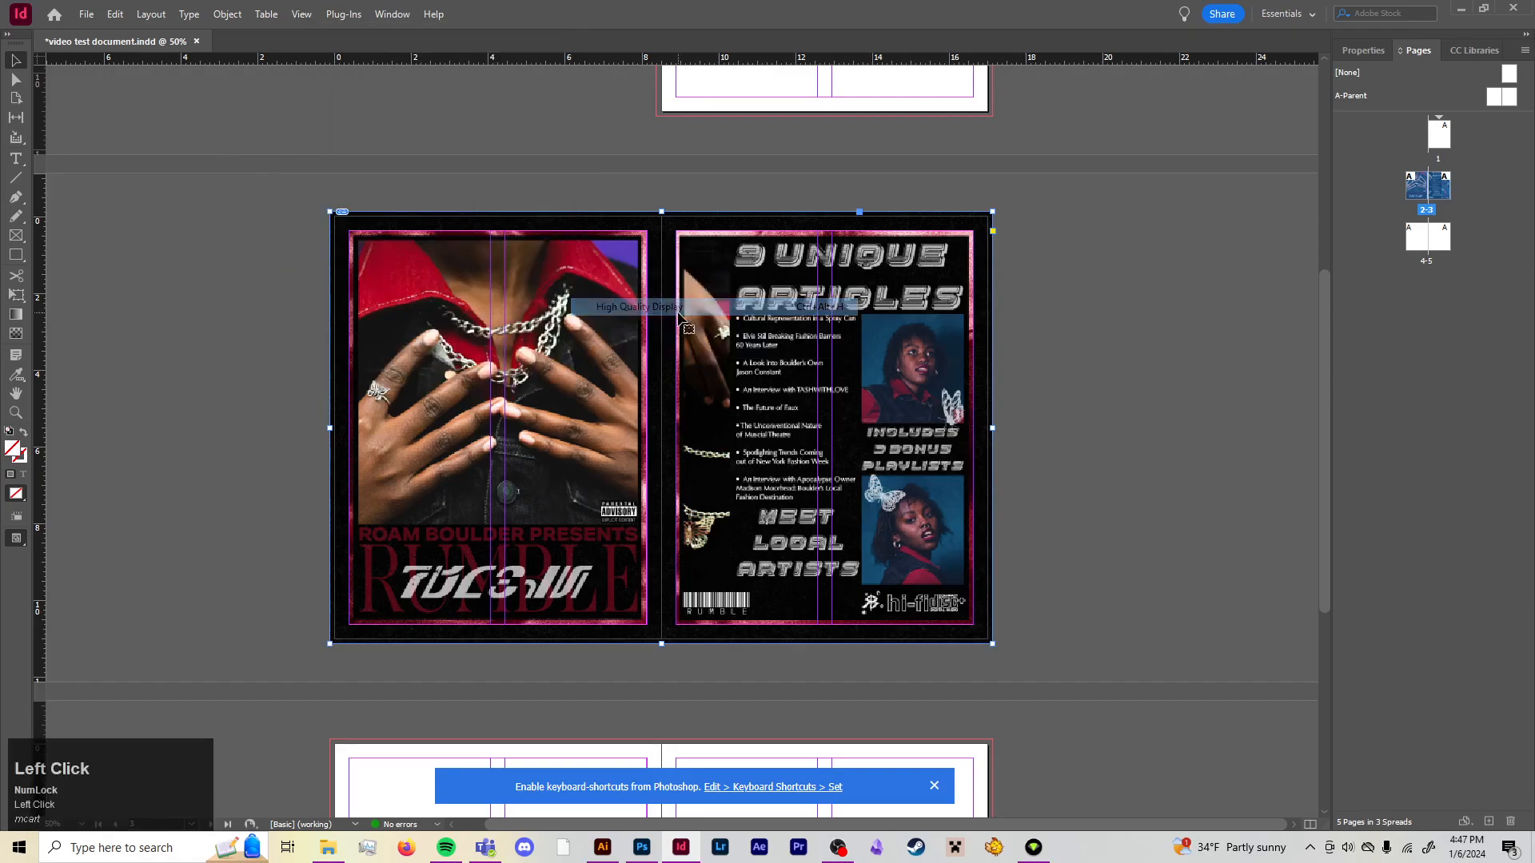
click(1095, 405)
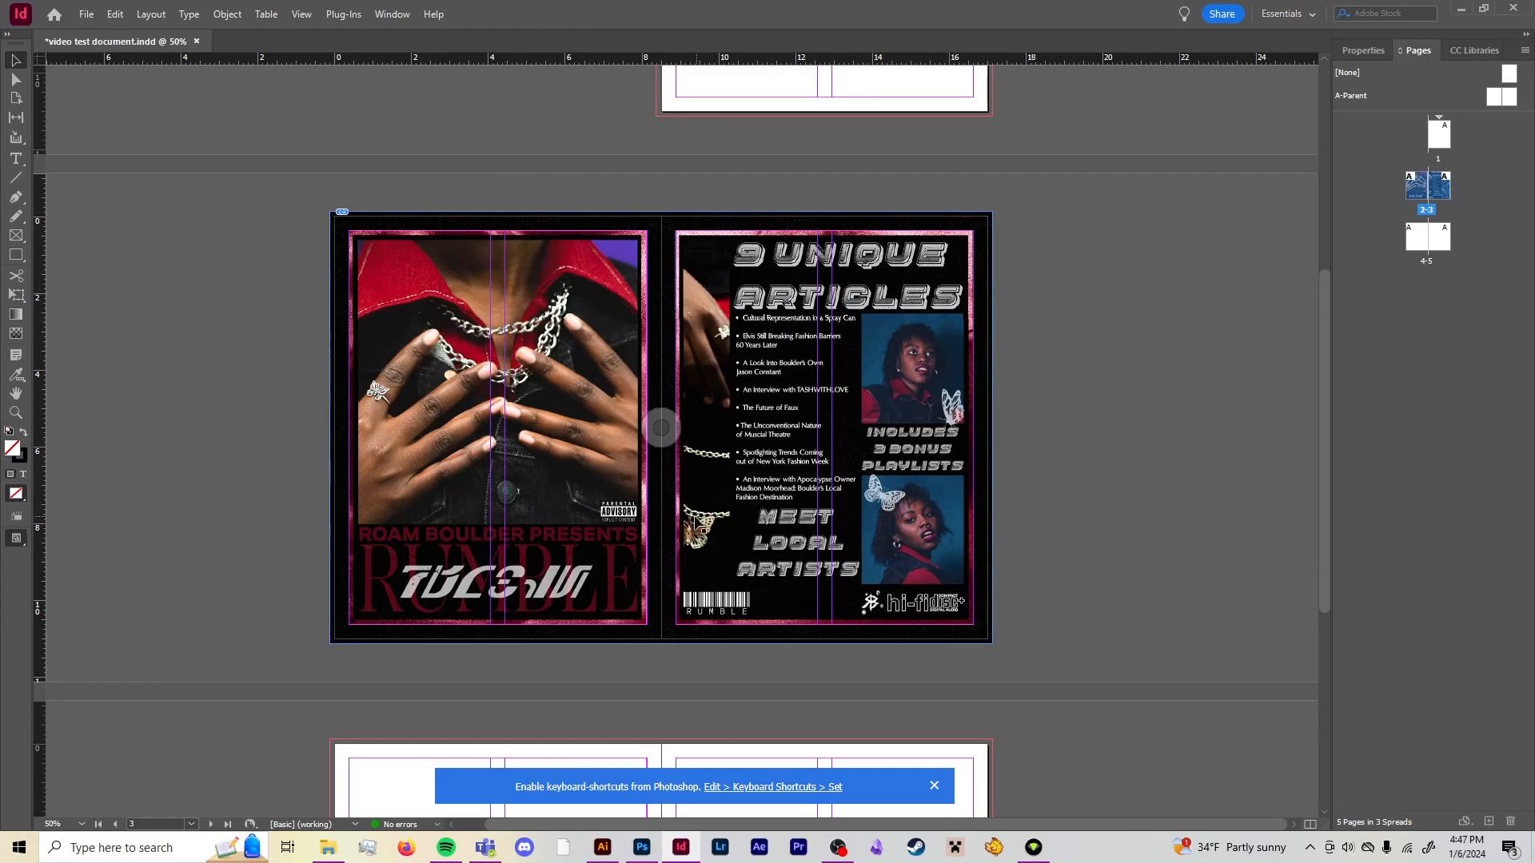
Examine the placed rb-rumble spread at 75% zoom and compare it with the original in Photoshop before returning to InDesign
click(66, 820)
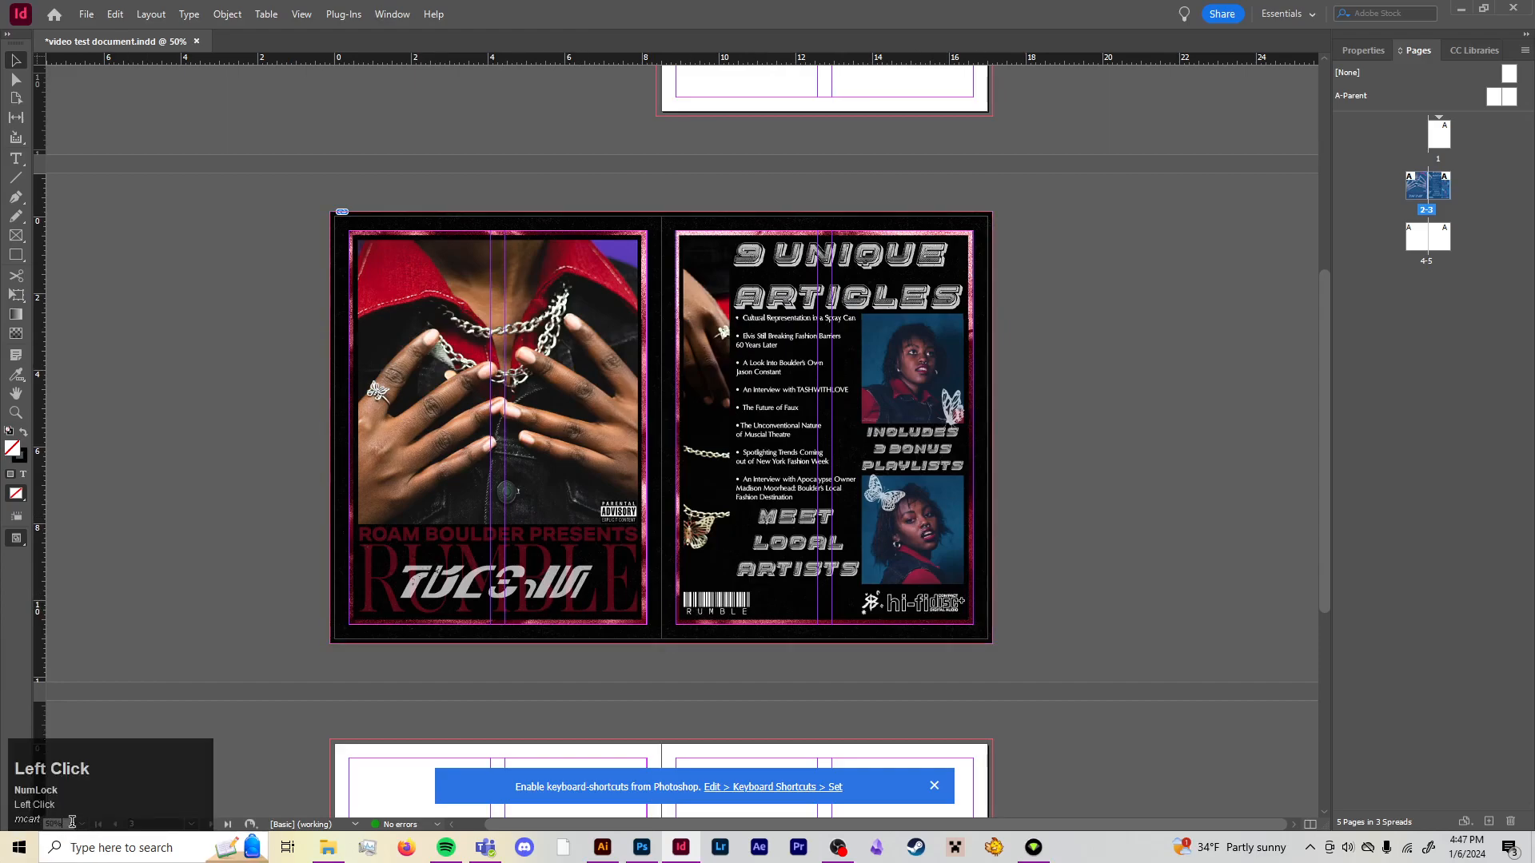
key(Up)
key(Up)
key(Up)
click(57, 820)
key(Down)
key(Down)
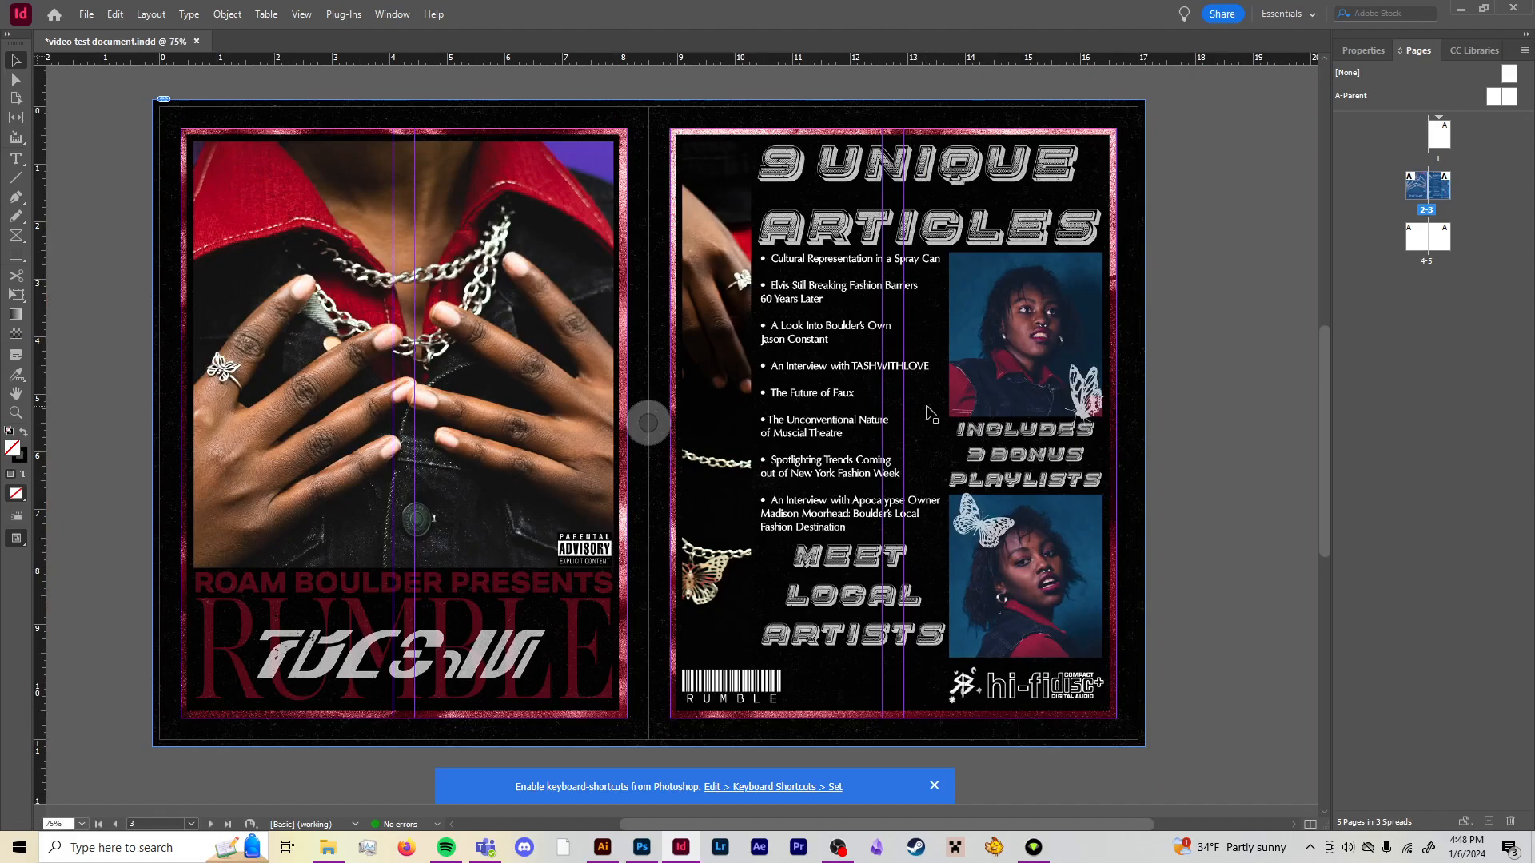
click(1218, 420)
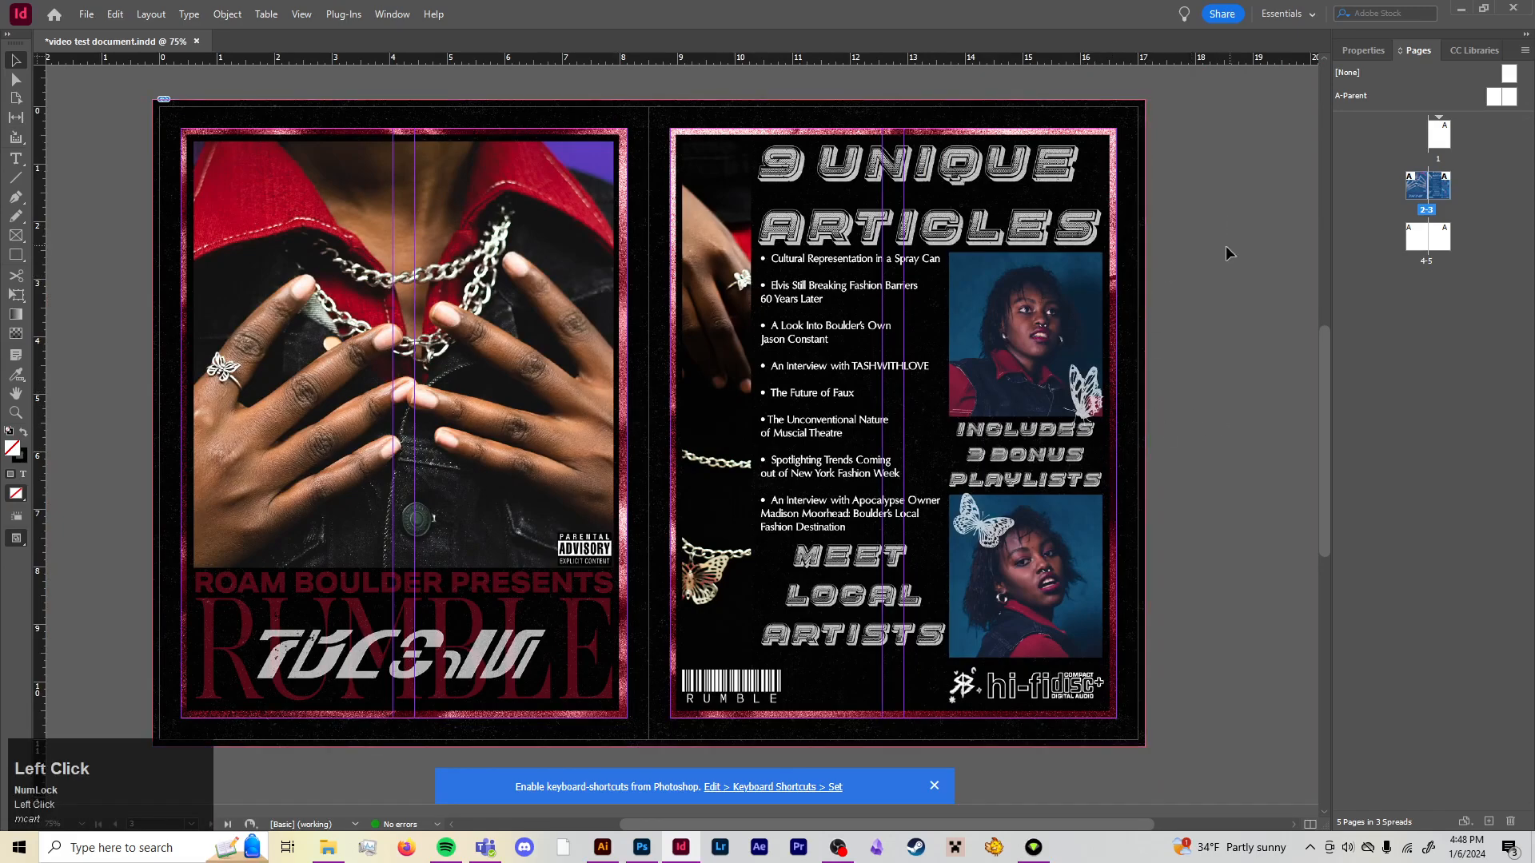
click(641, 847)
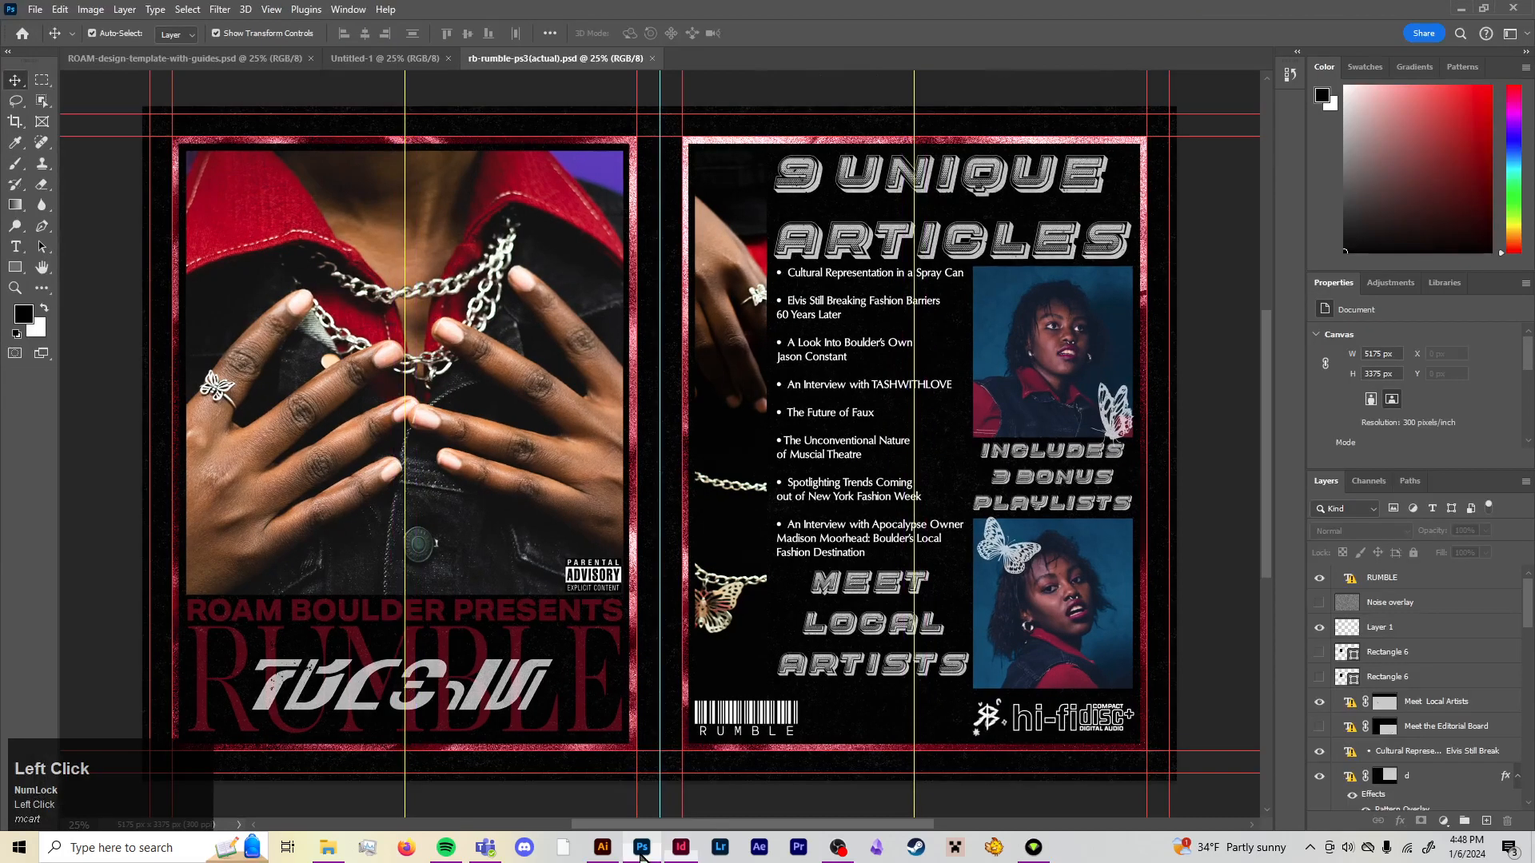
click(681, 847)
Place the MCARTHUR-REALITY-ASCII Illustrator file from the video test spreads folder on pages 4-5, aligned to the spread's bleed edges
scroll(645, 418, down, 5)
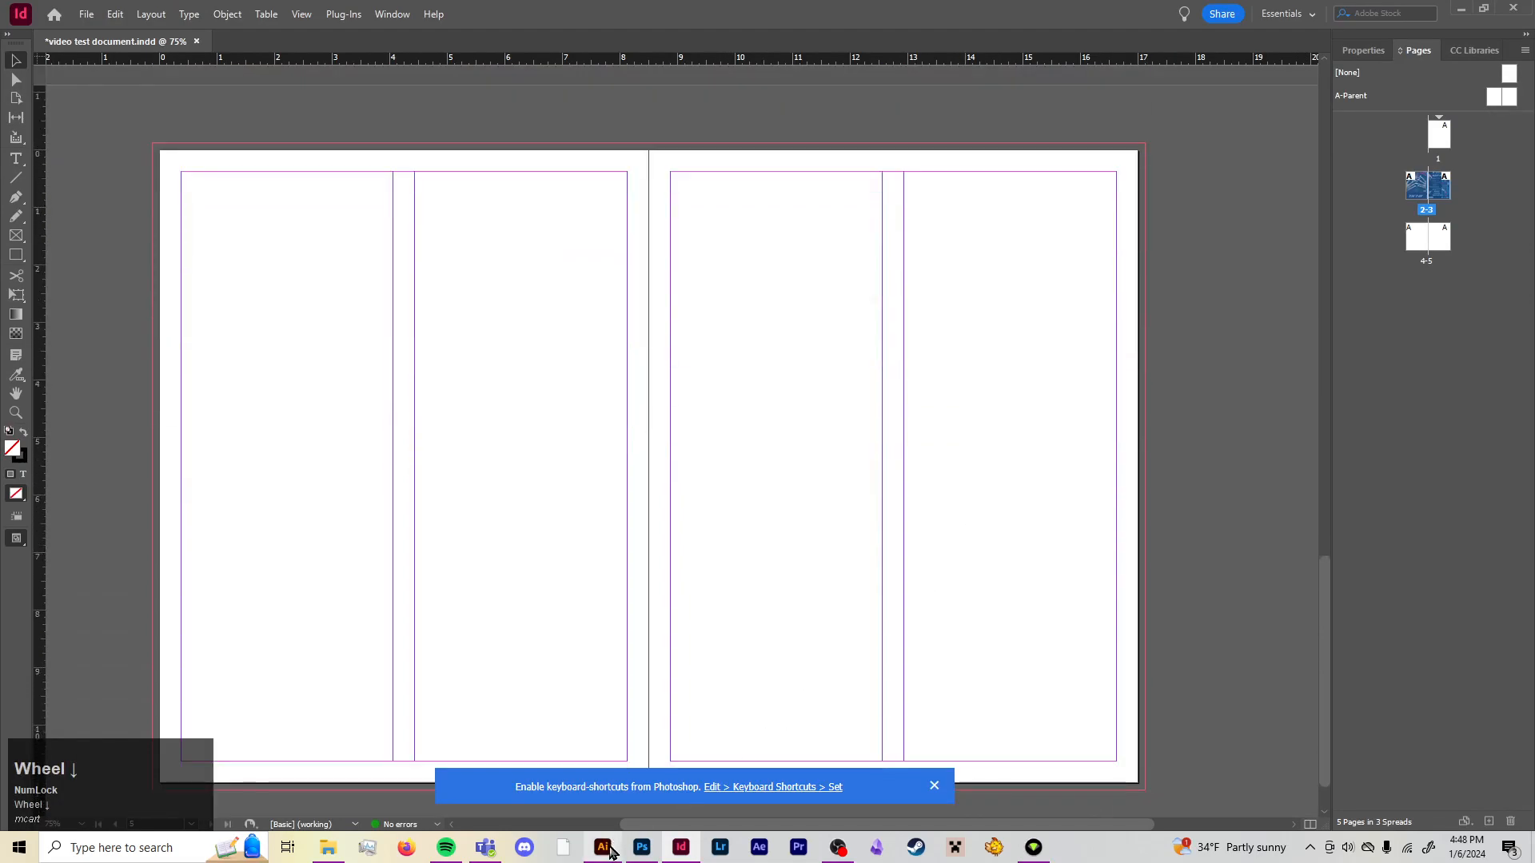
click(328, 853)
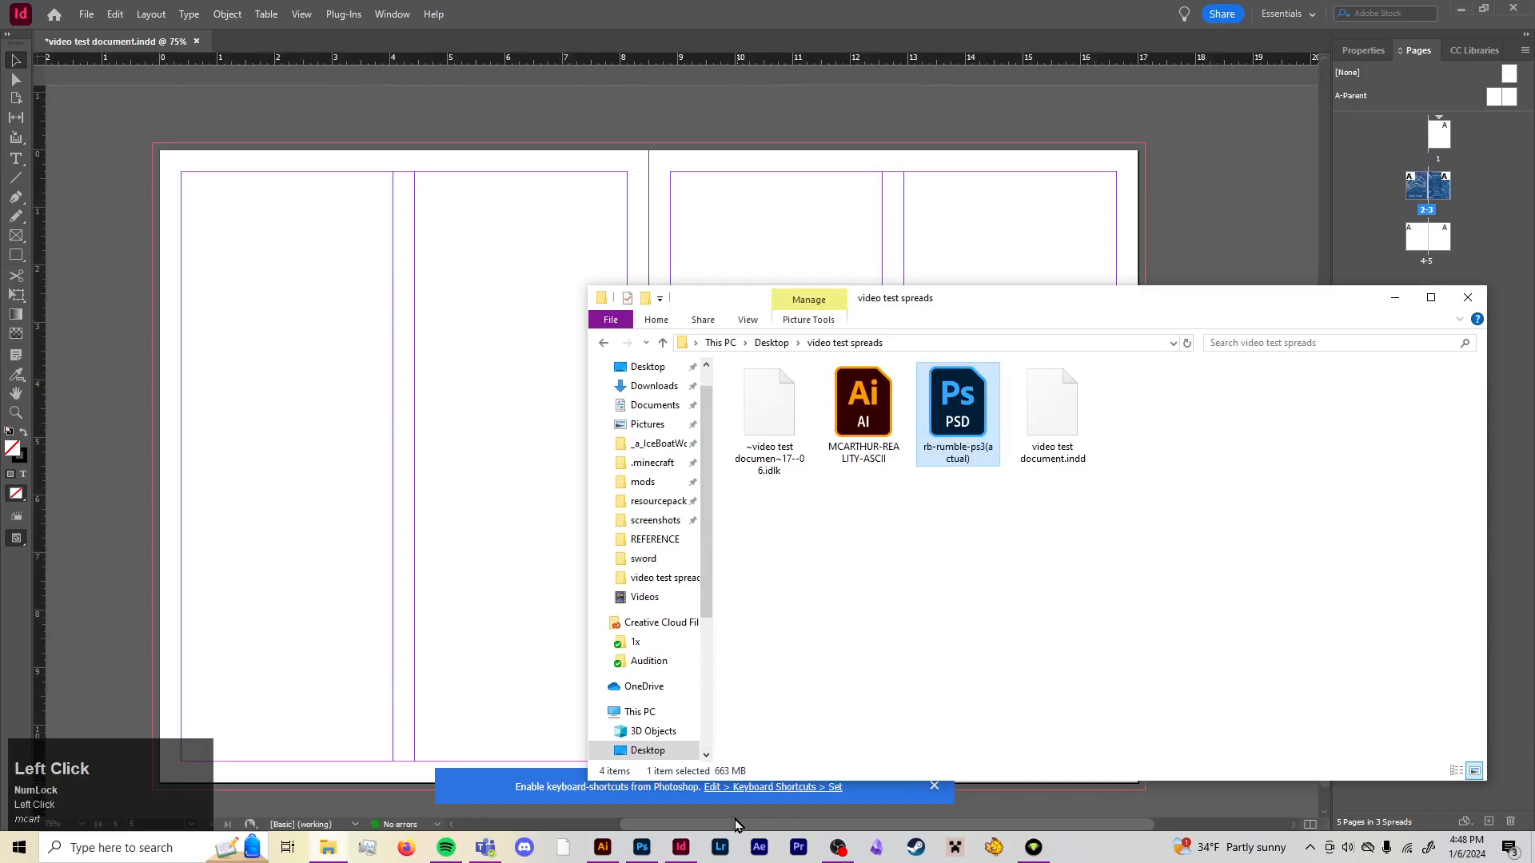
click(934, 786)
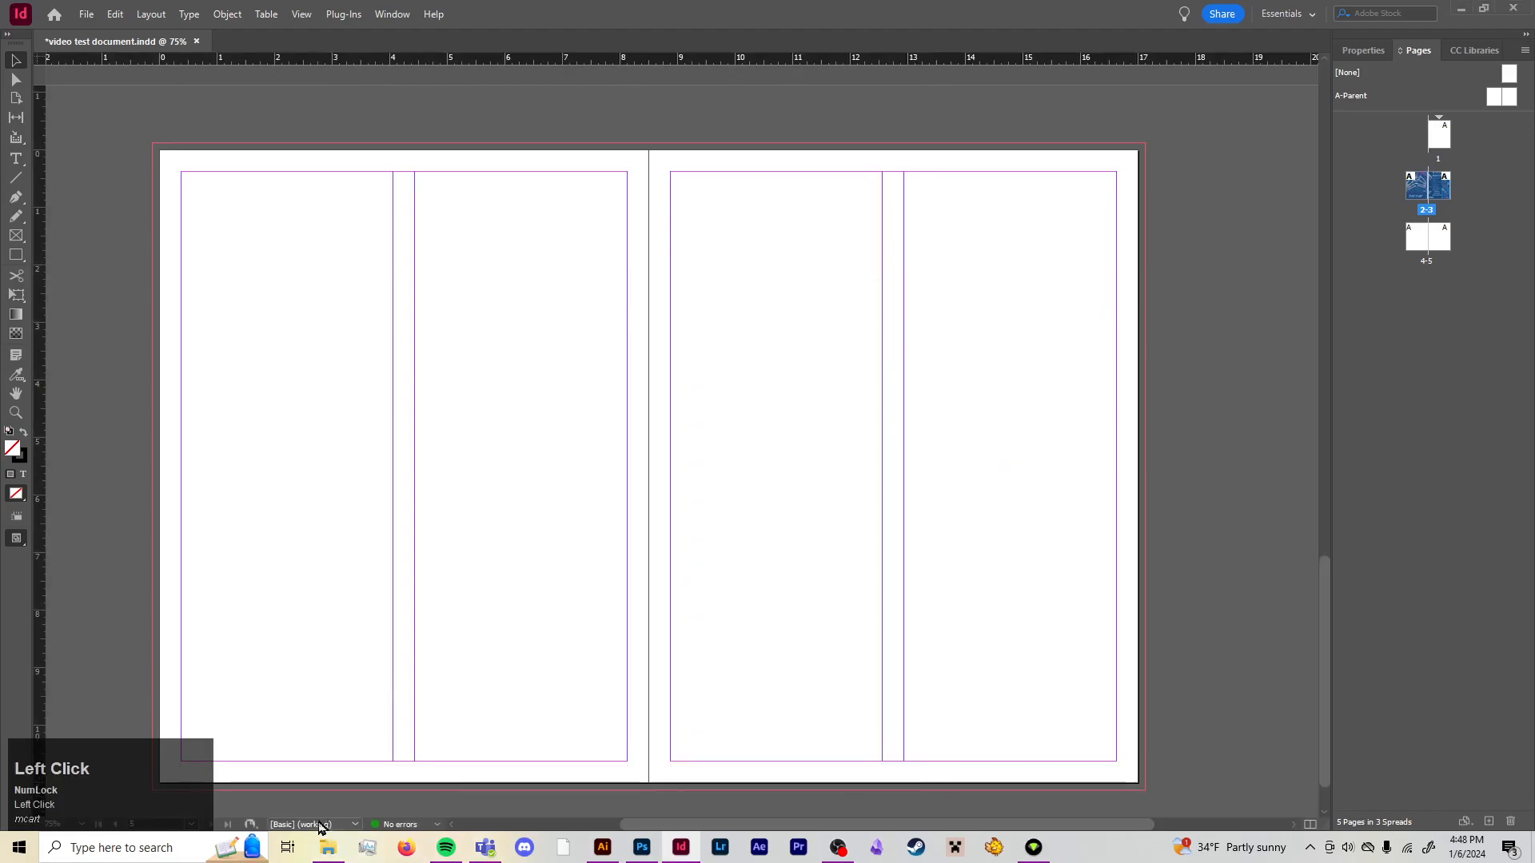
click(324, 854)
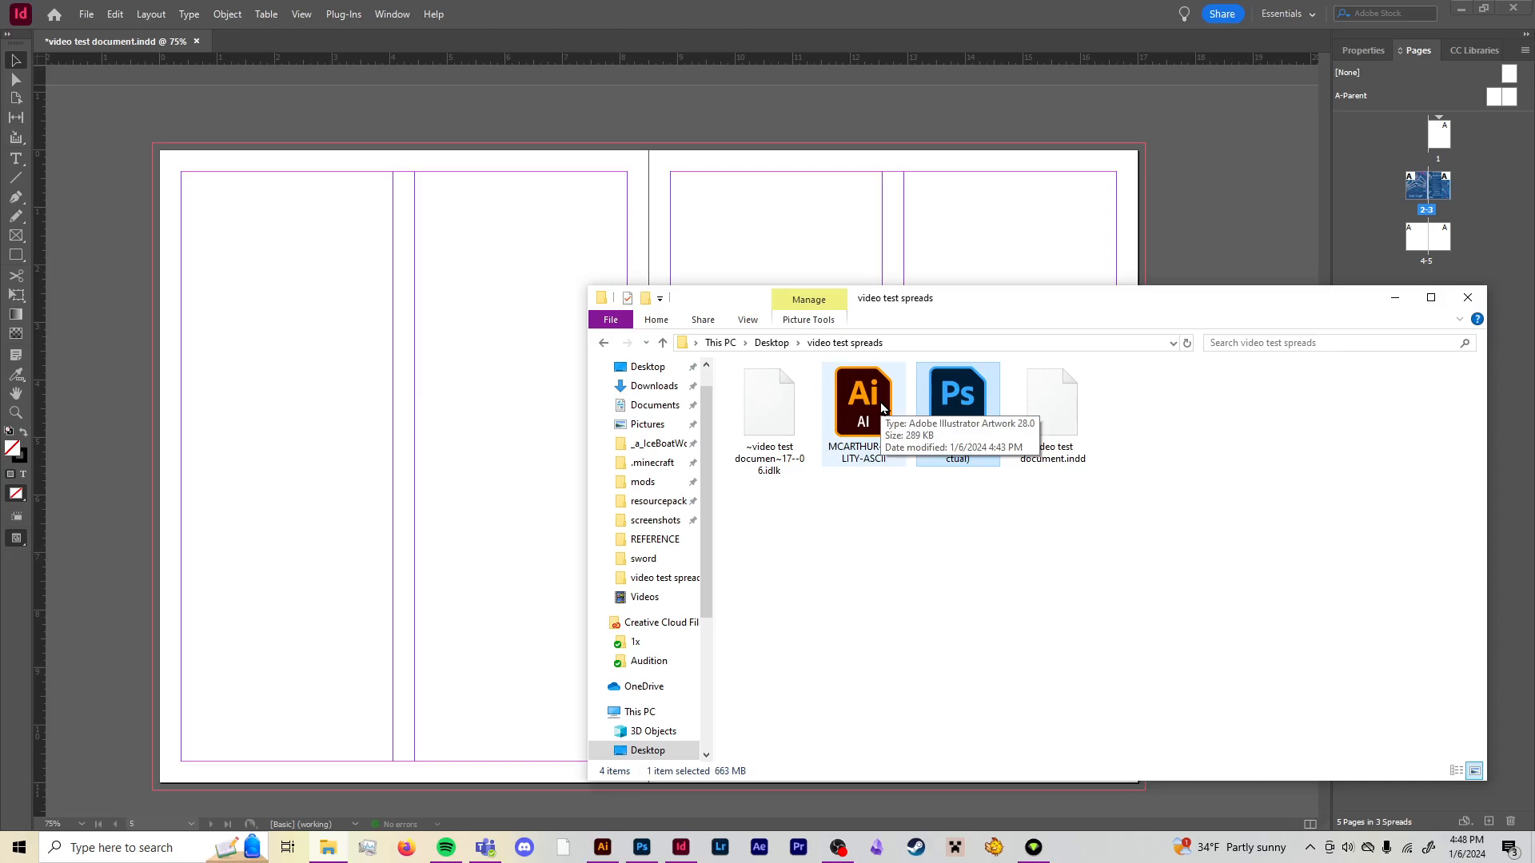
drag(880, 411, 470, 318)
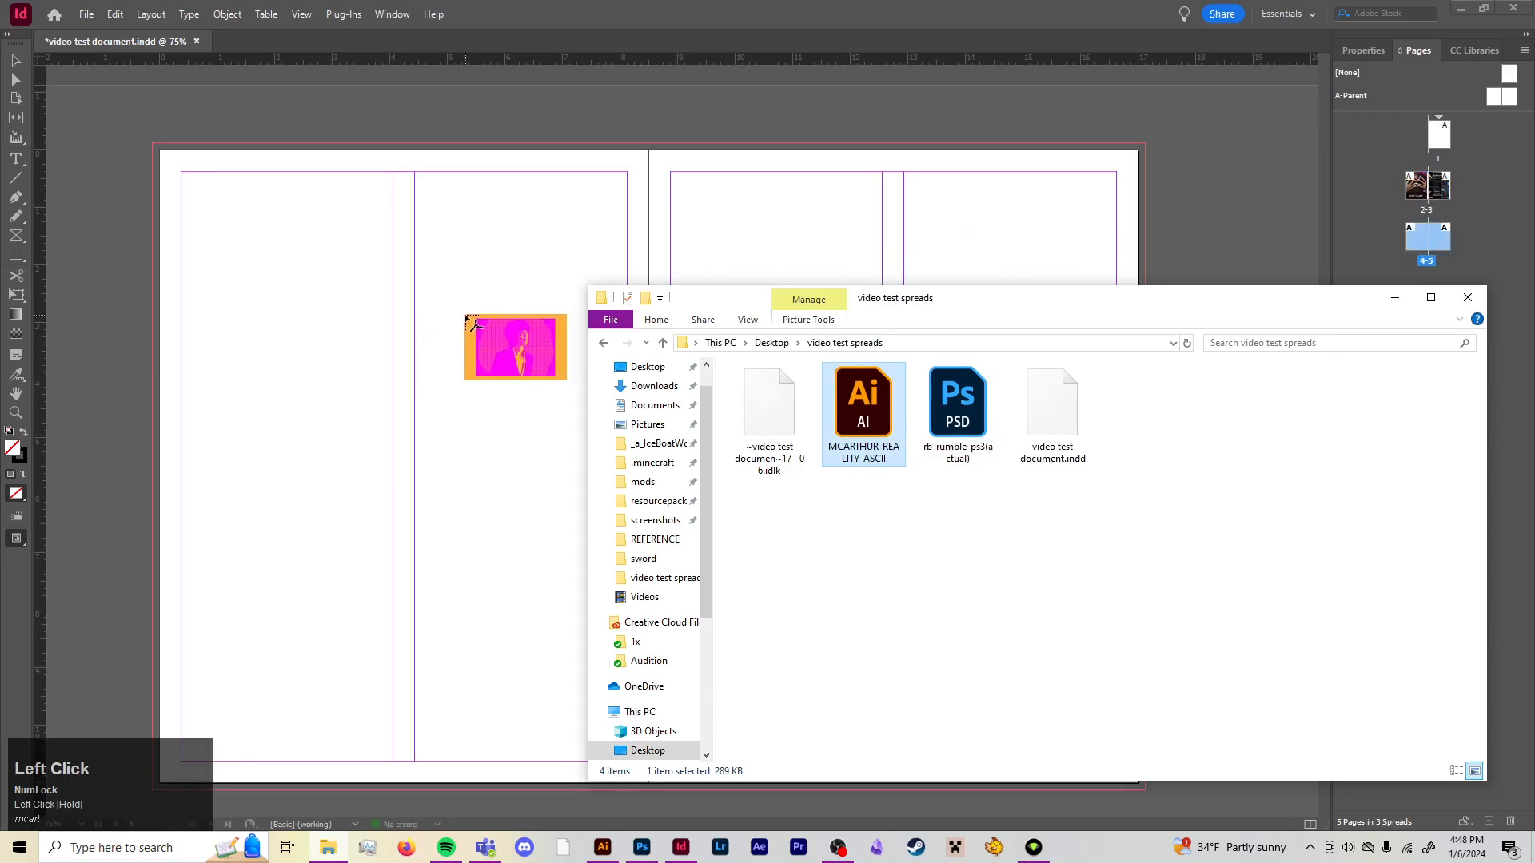
click(462, 283)
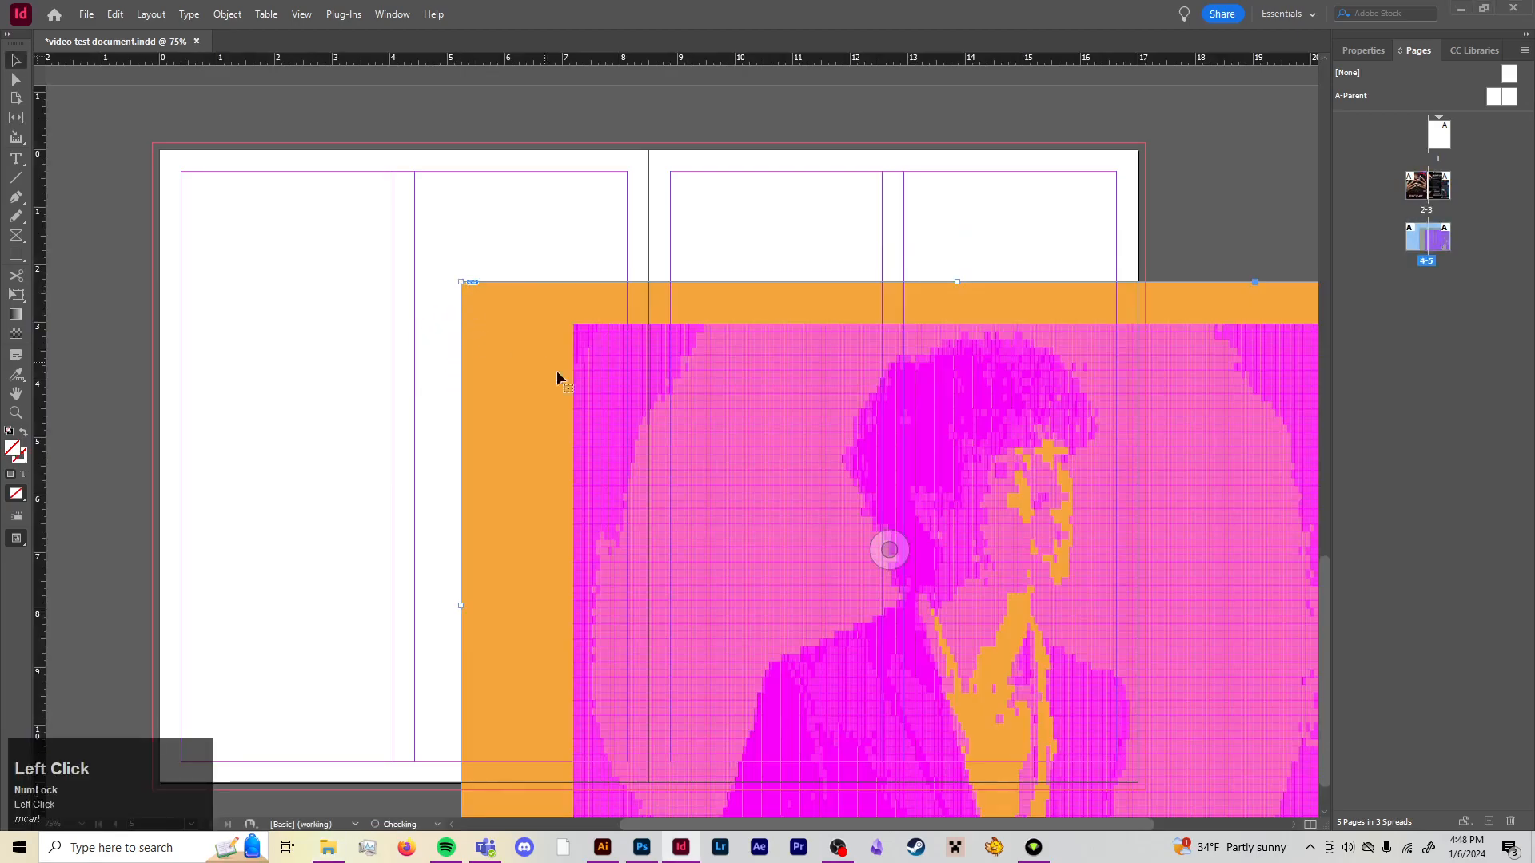
drag(760, 446, 450, 308)
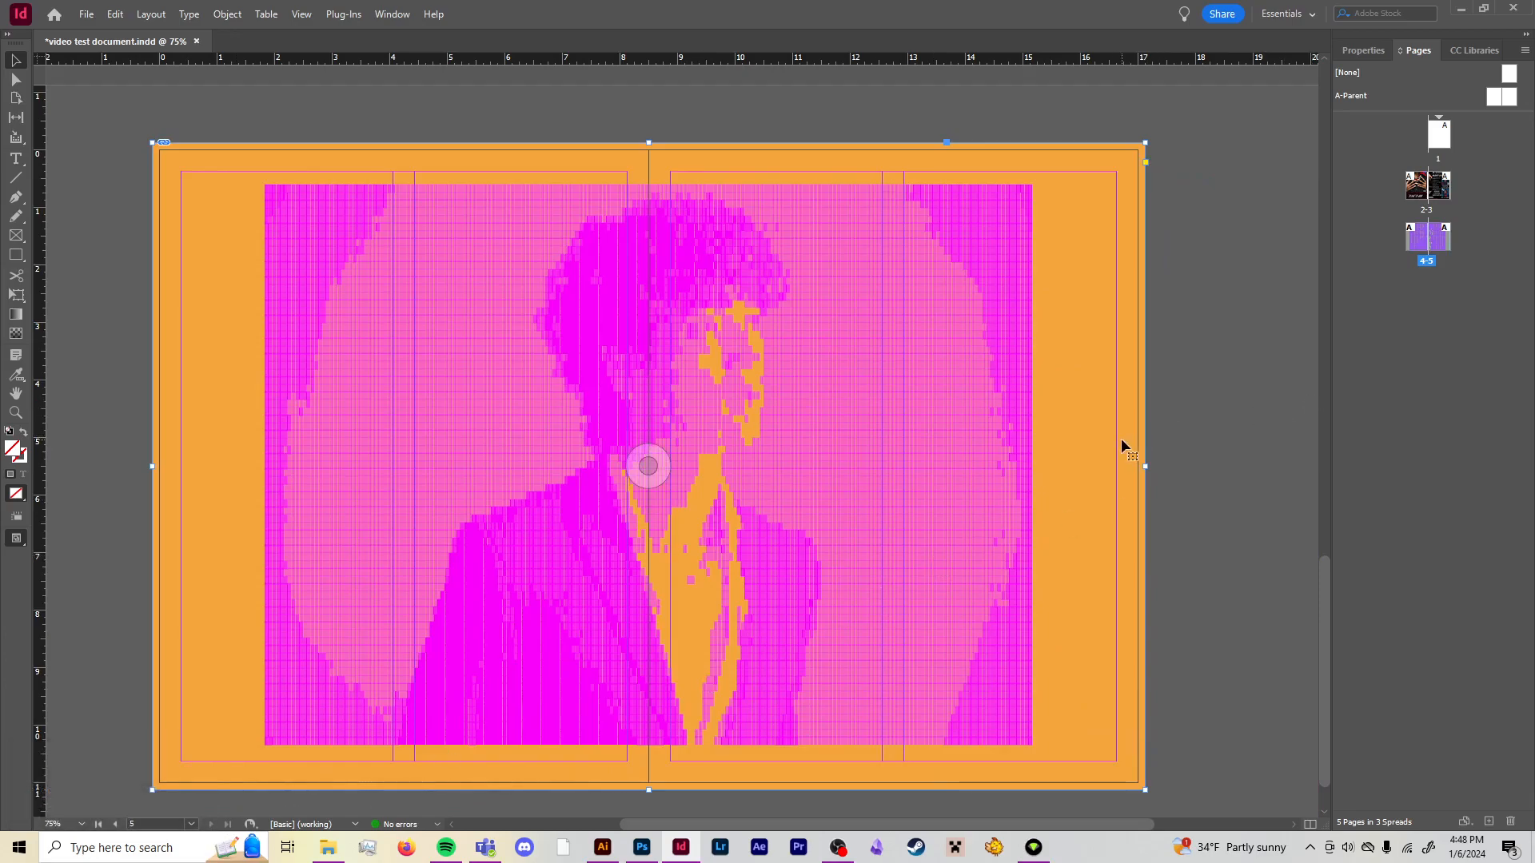
click(1239, 438)
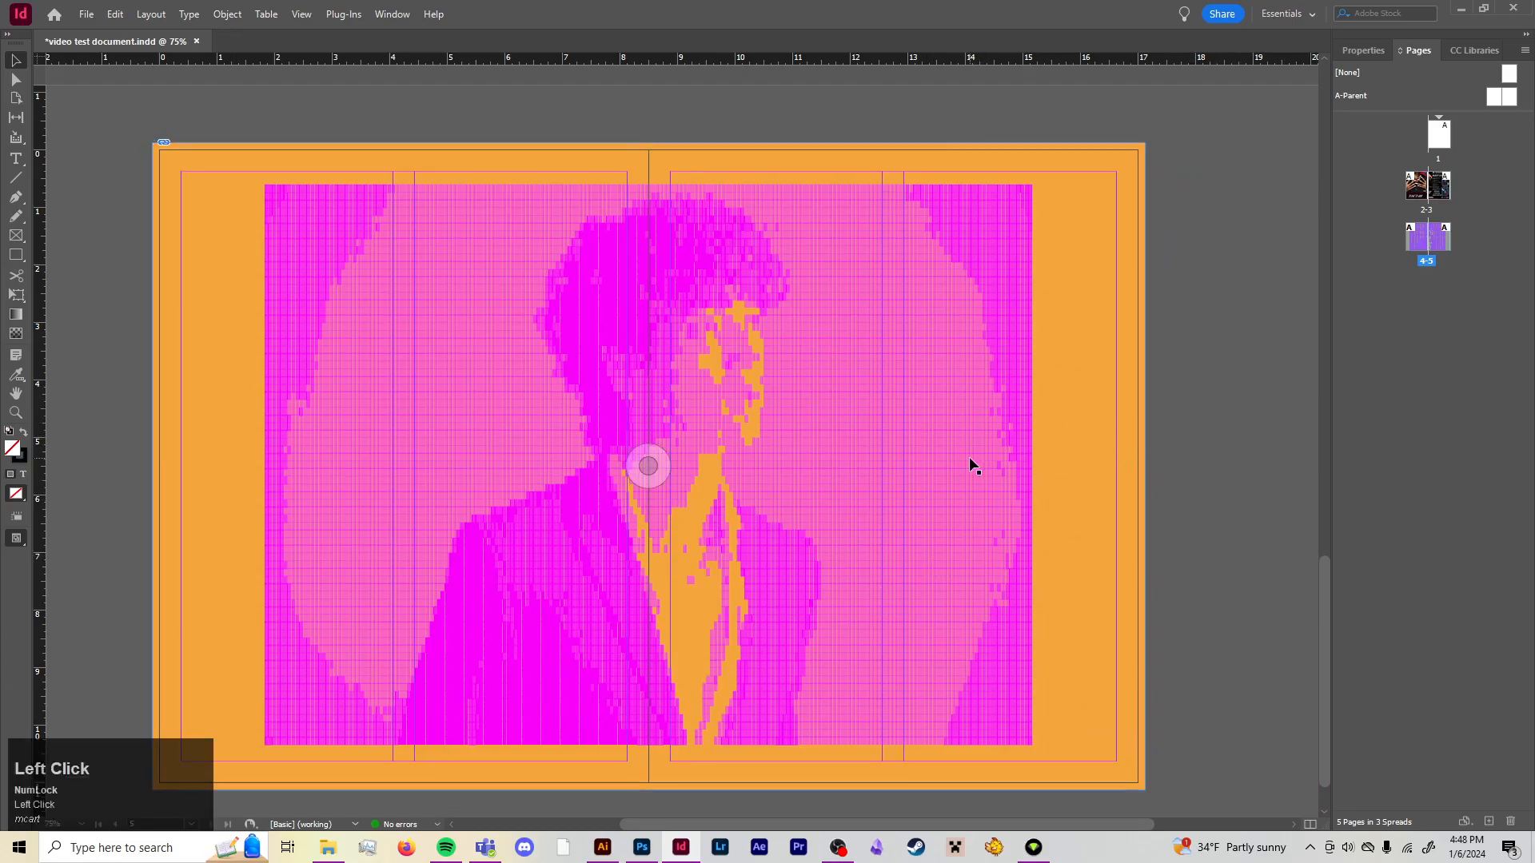
Draw a text frame around the bulleted article list on the pages 2-3 spread and show its text properties
scroll(775, 500, up, 8)
scroll(775, 500, up, 4)
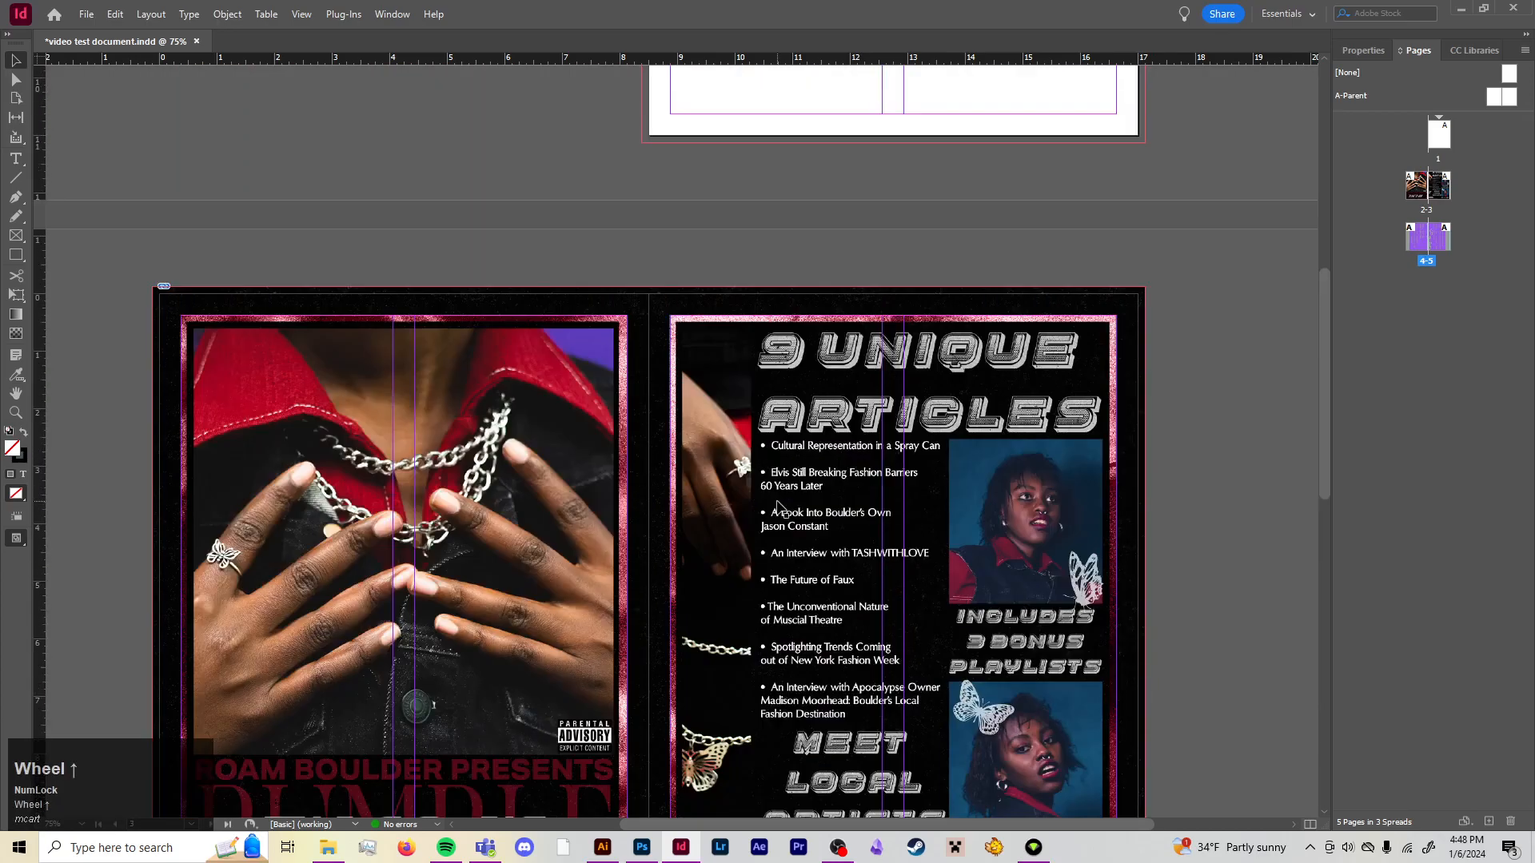
scroll(775, 500, down, 3)
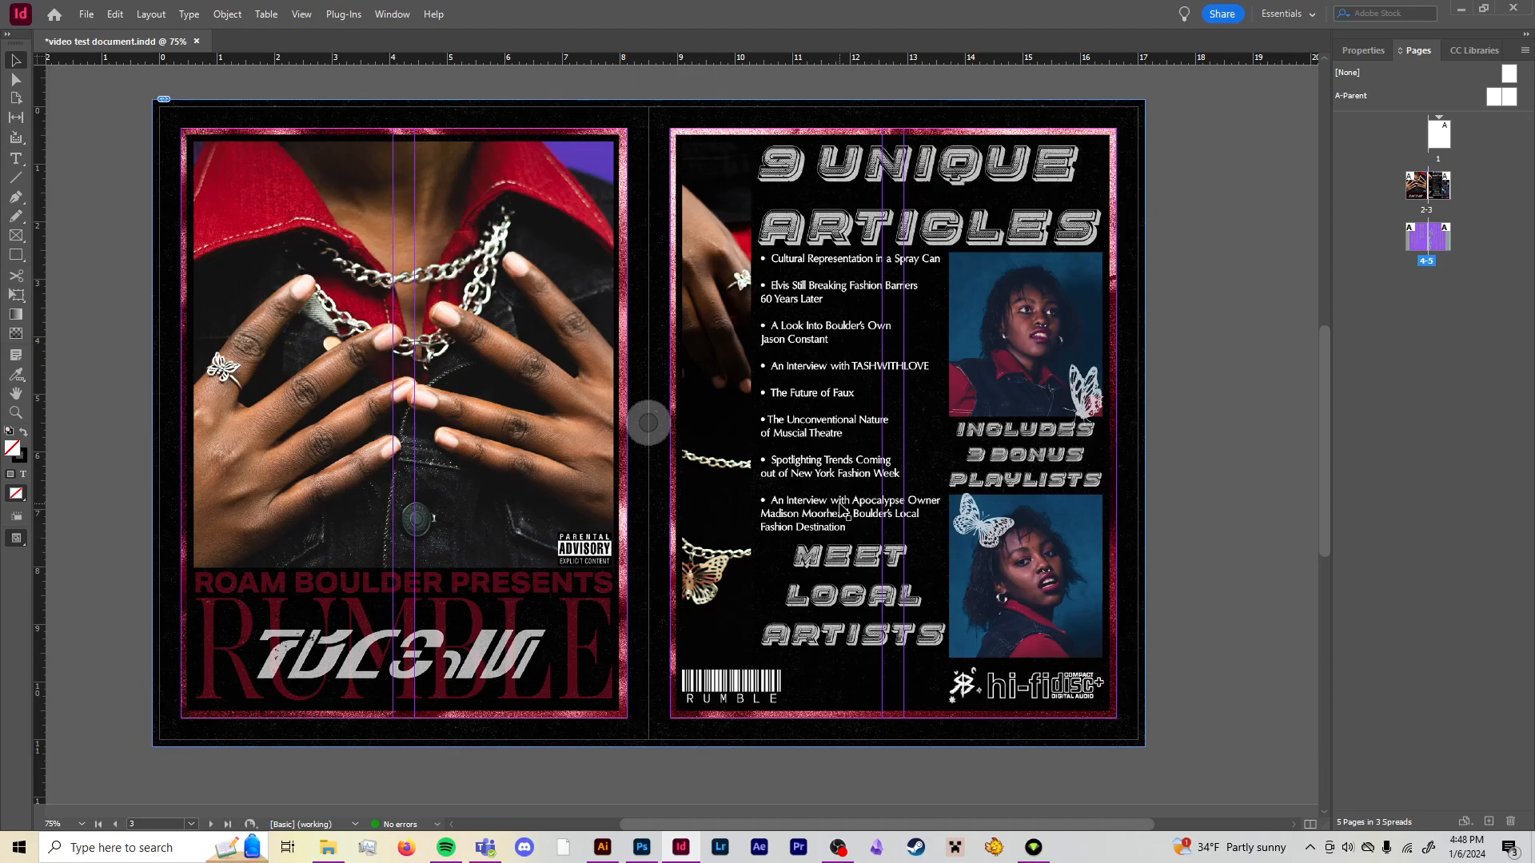
scroll(758, 548, down, 10)
scroll(756, 541, up, 10)
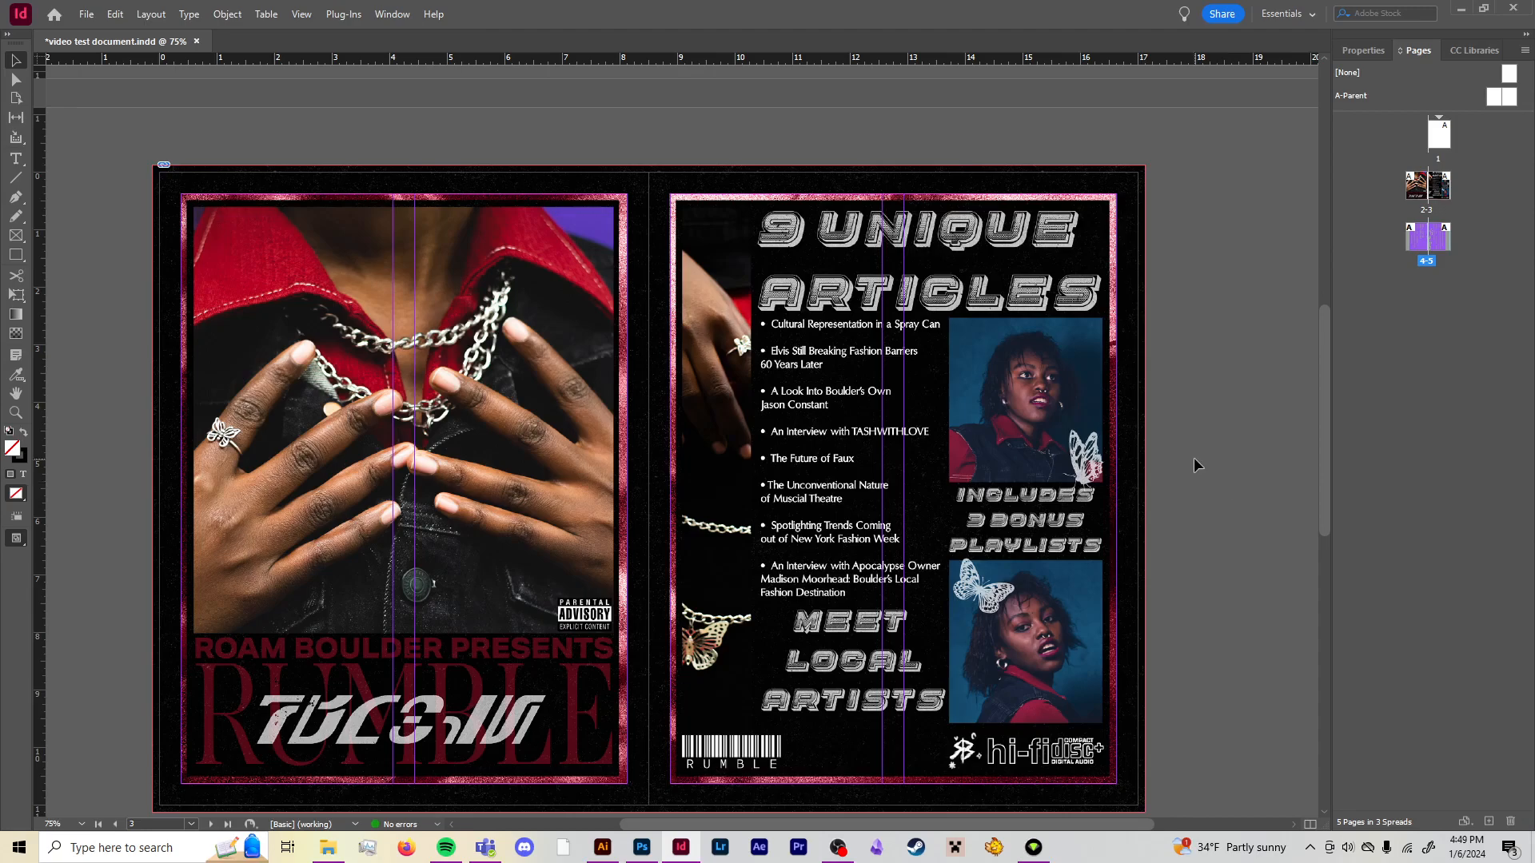
click(648, 488)
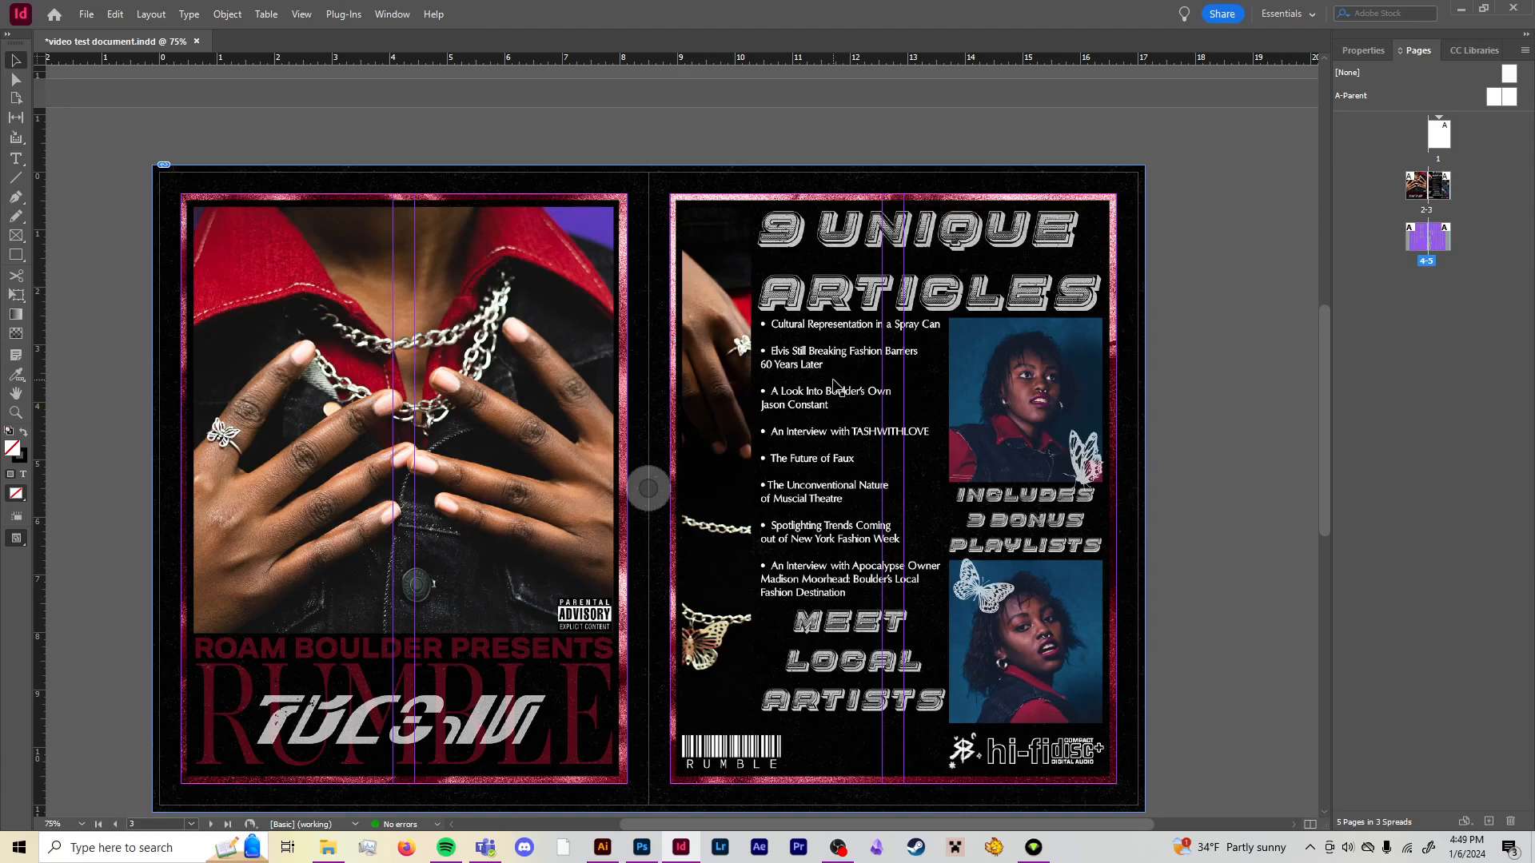
click(16, 159)
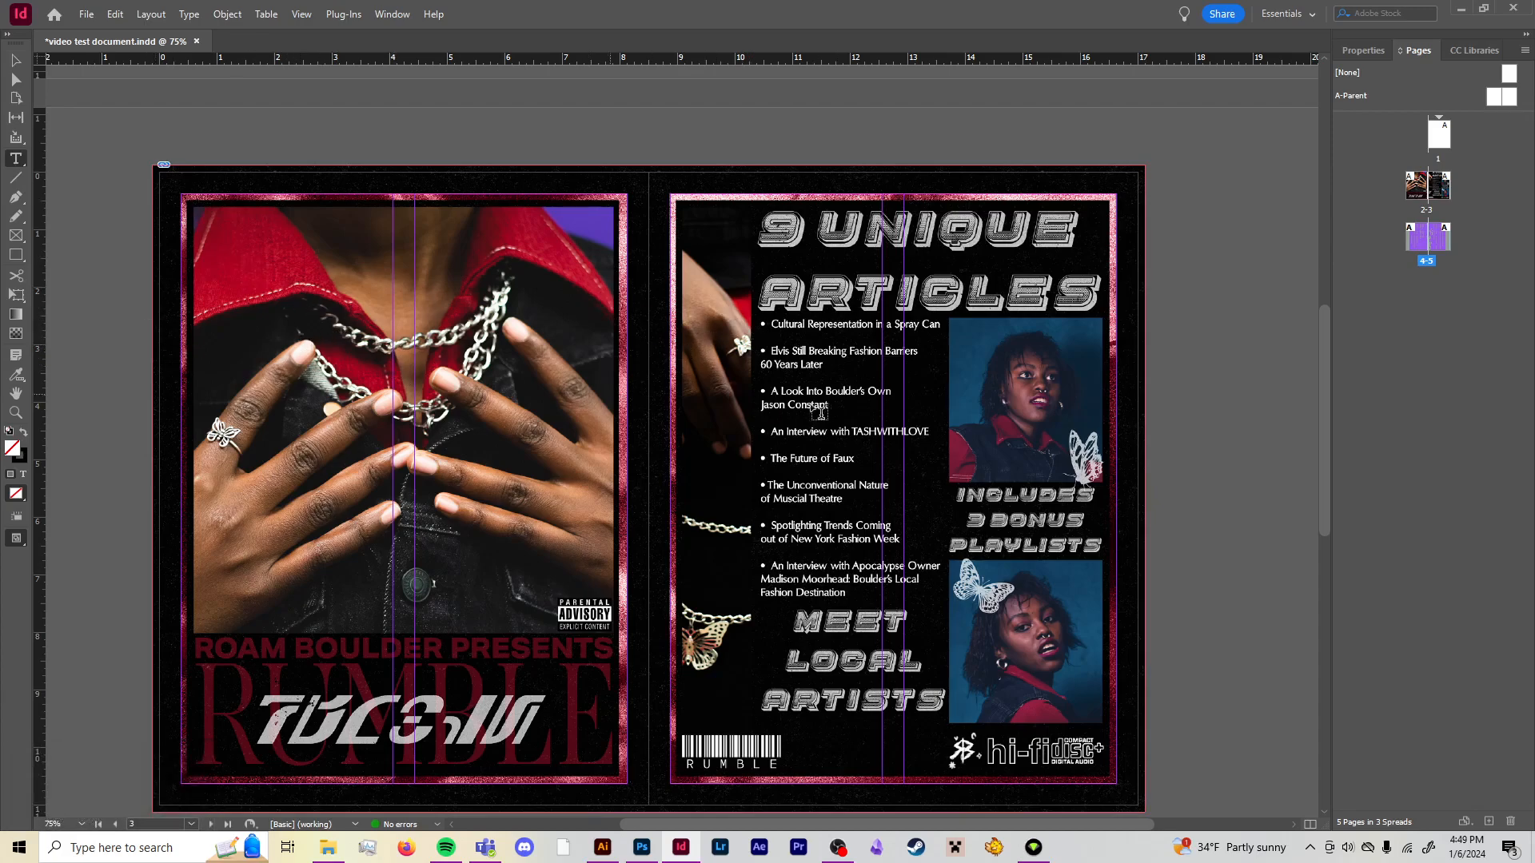
mouse_move(753, 316)
mouse_down()
mouse_move(832, 369)
mouse_move(952, 508)
mouse_move(945, 601)
mouse_up()
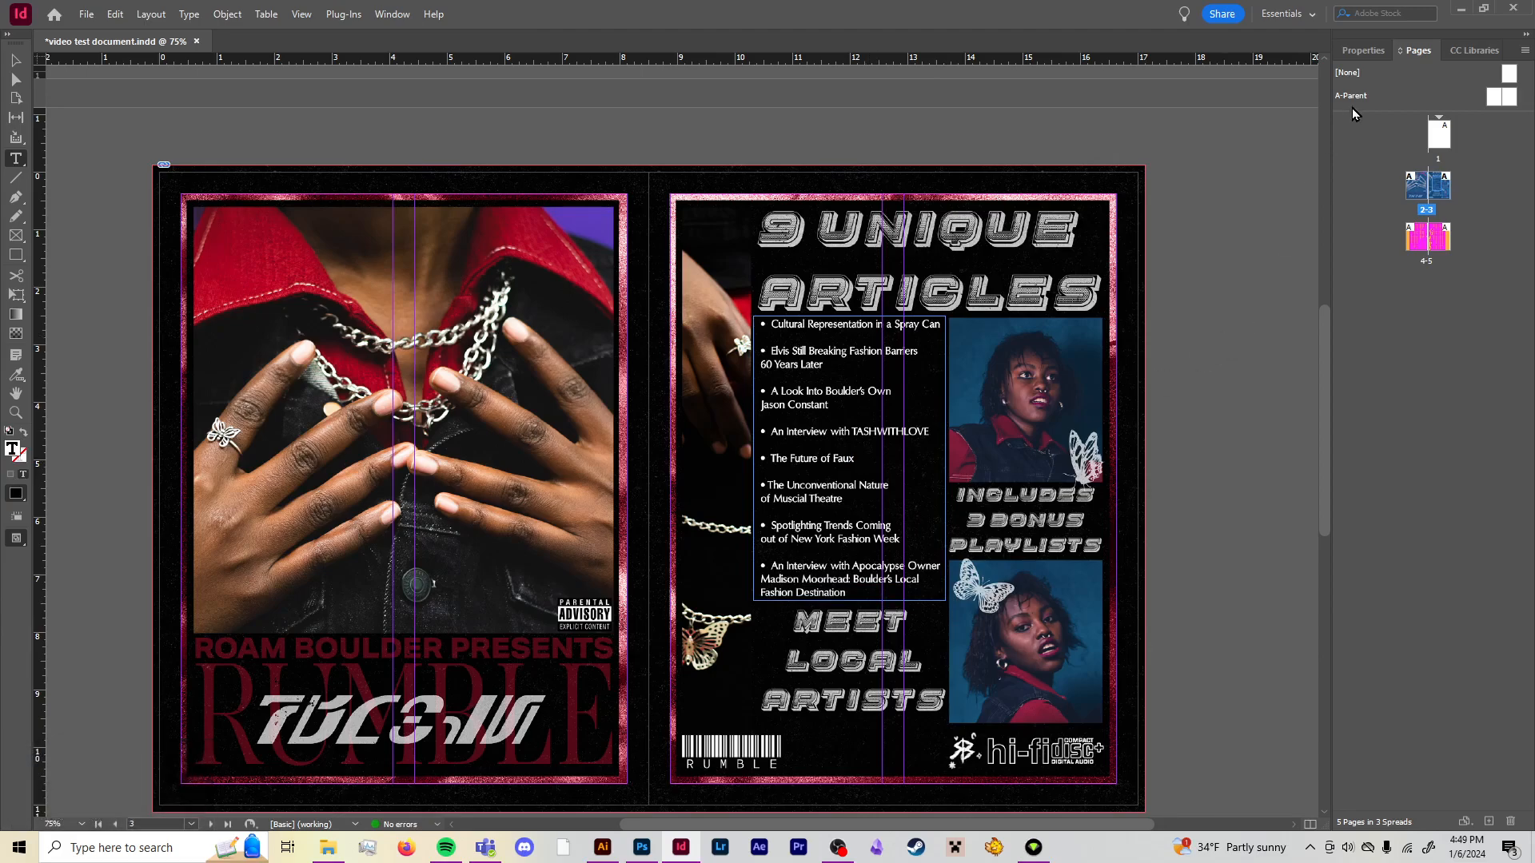
click(1351, 59)
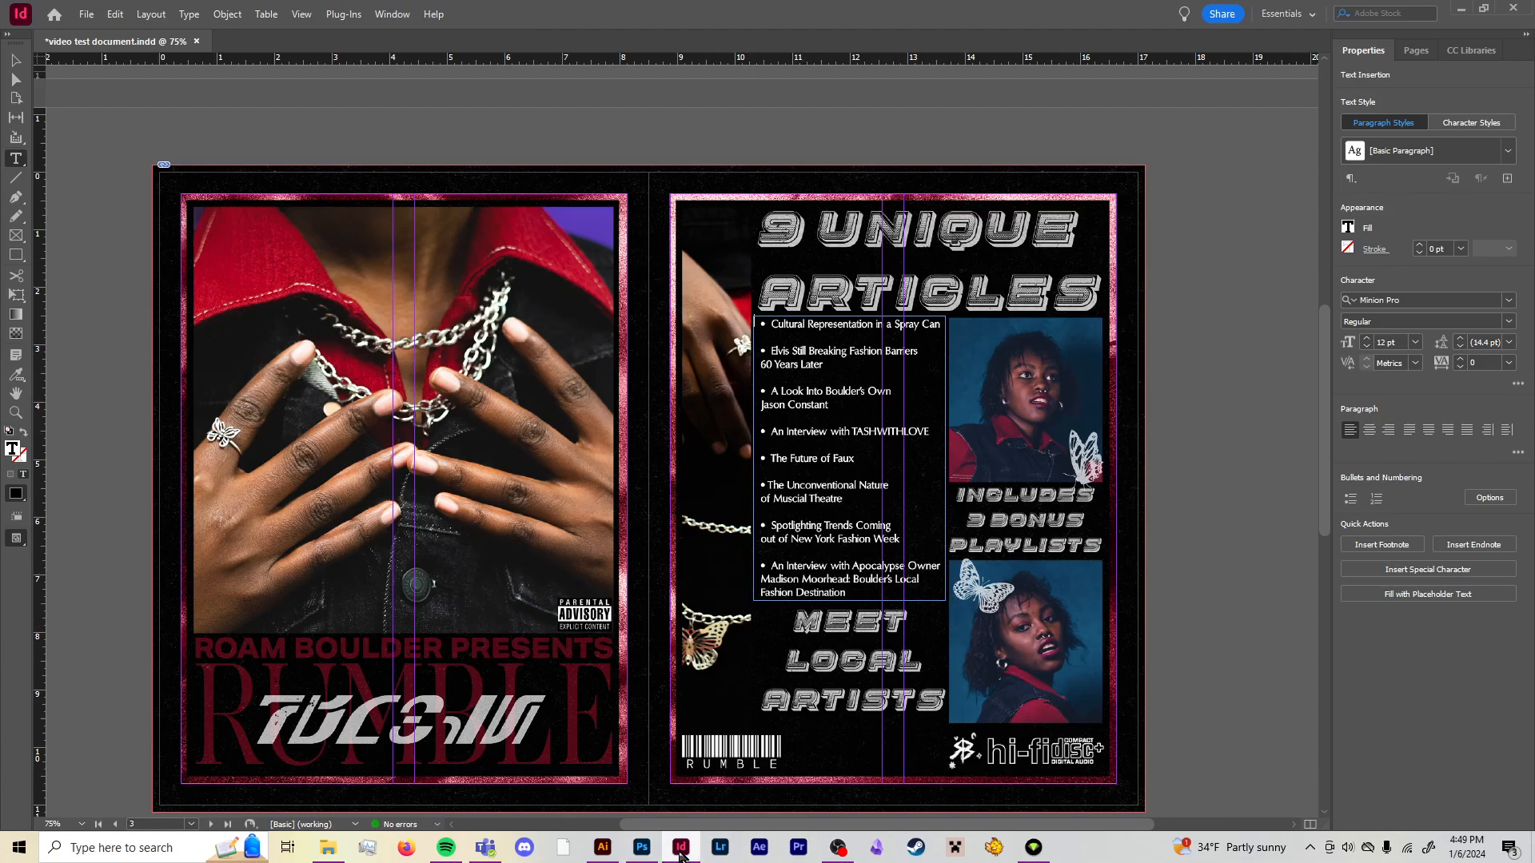
Switch to Photoshop, replace the missing font in the bulleted article list's text layer, and copy all of its text
click(641, 847)
double_click(809, 358)
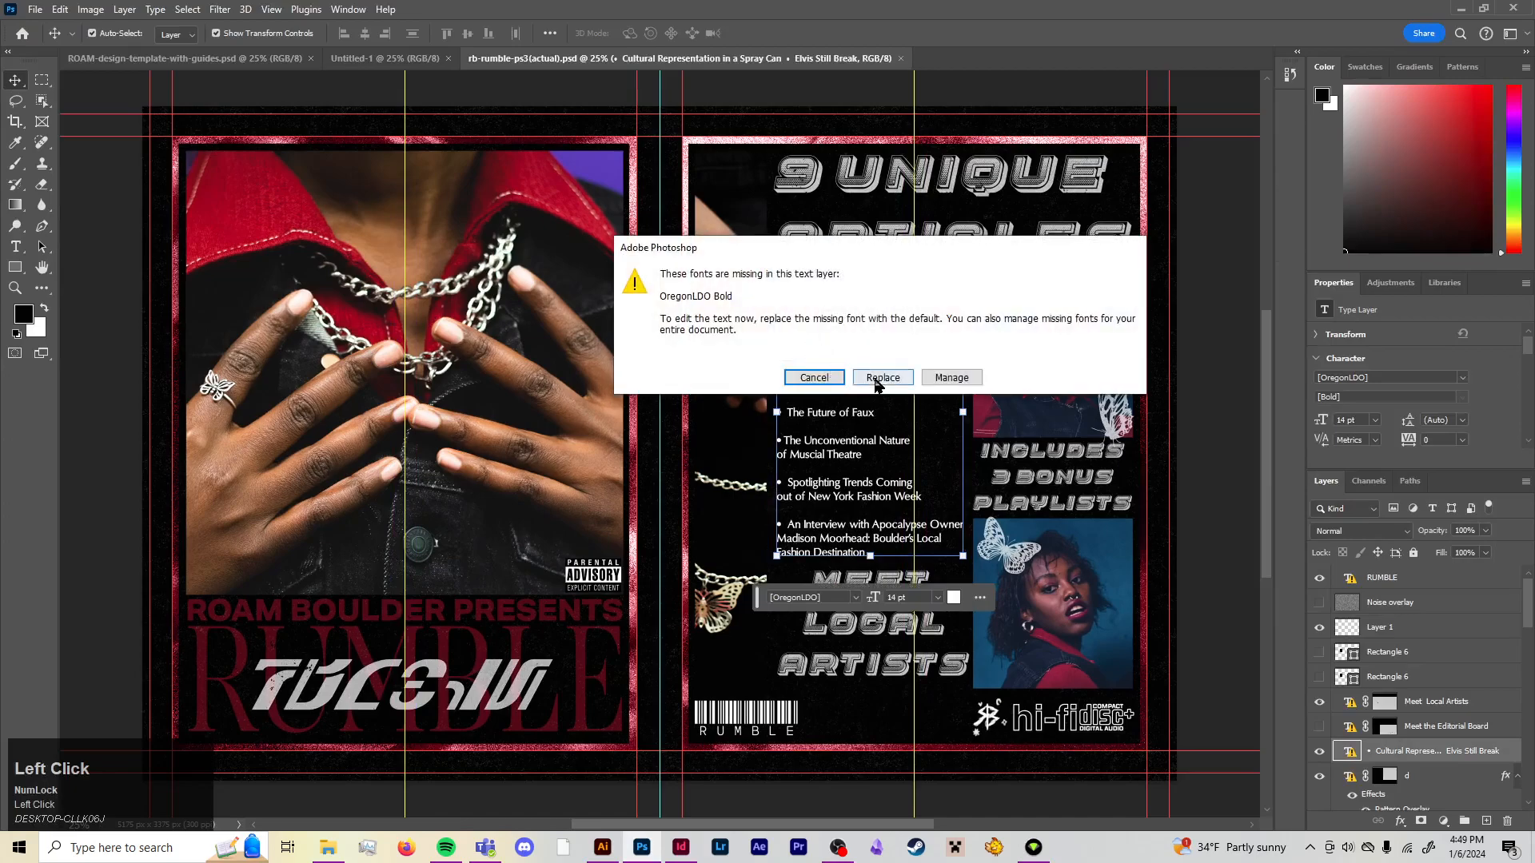
click(830, 378)
double_click(840, 383)
click(880, 378)
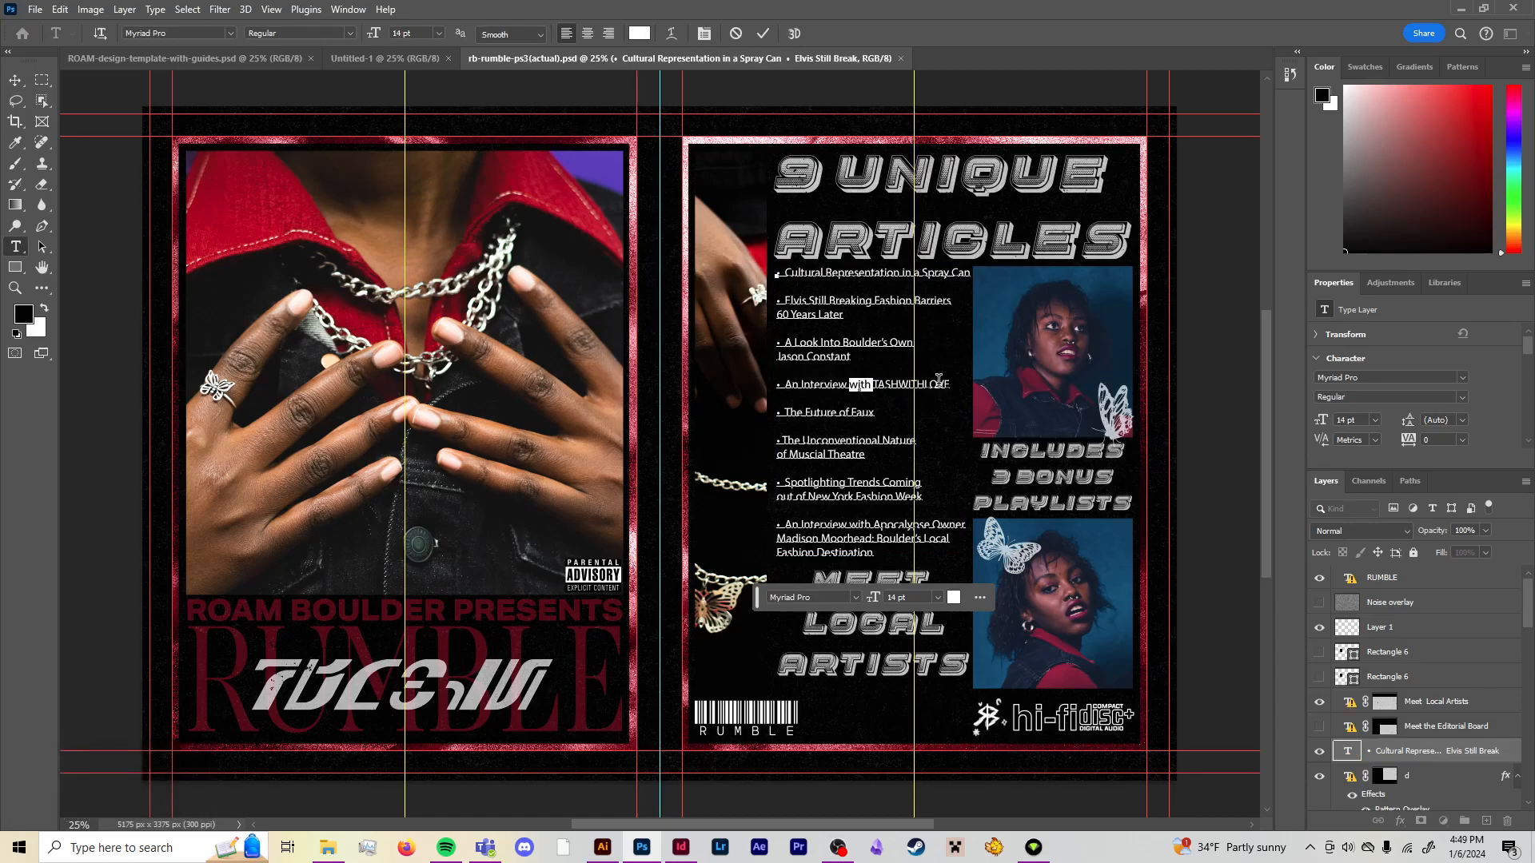
key(ctrl+a)
key(ctrl)
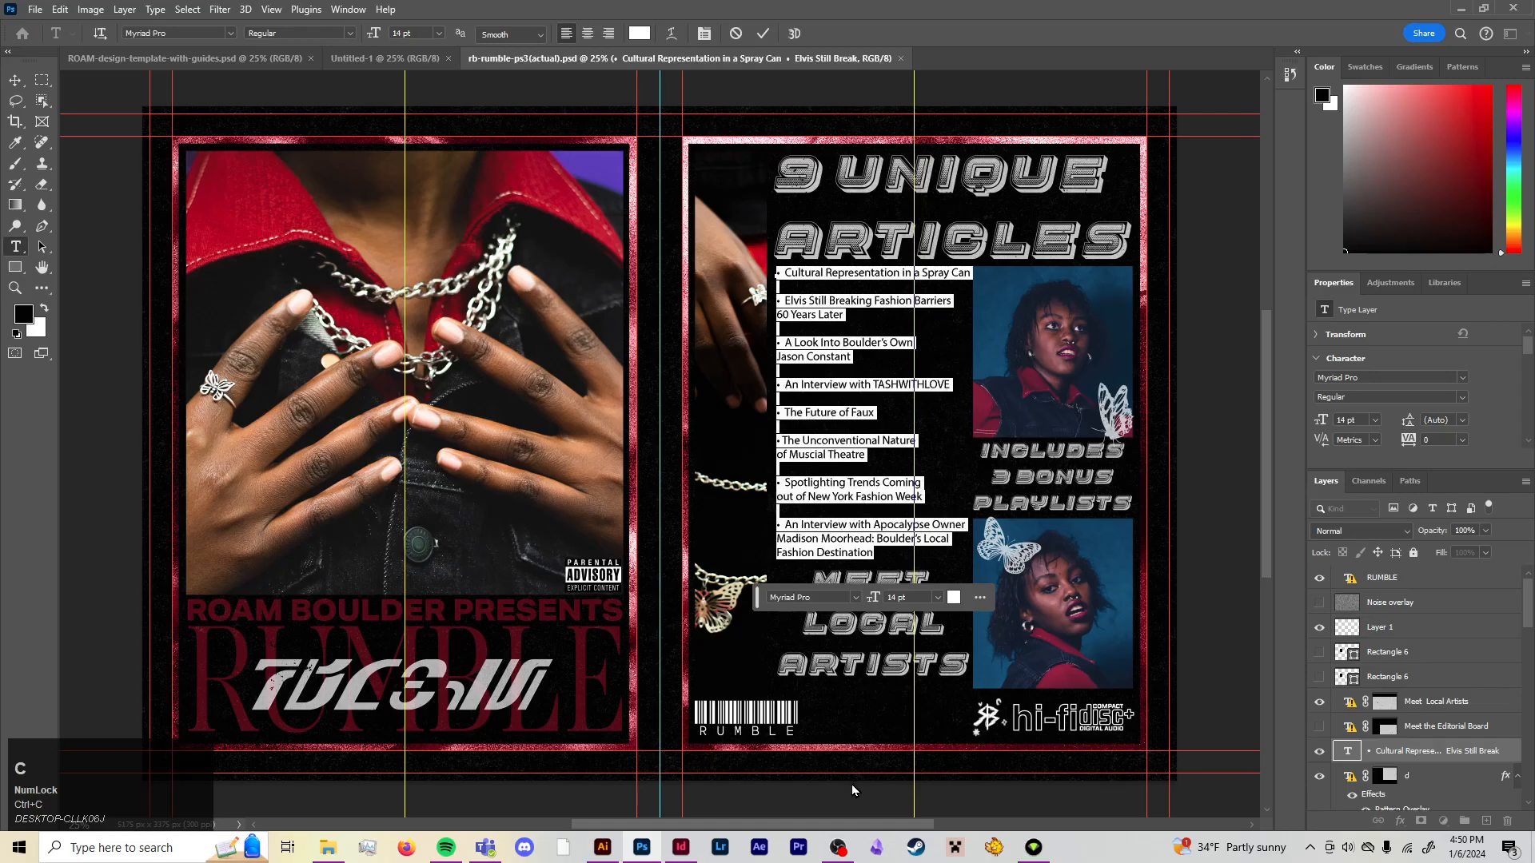
Paste the copied article list into the InDesign text frame on pages 2-3 and set the text fill to Paper
click(693, 856)
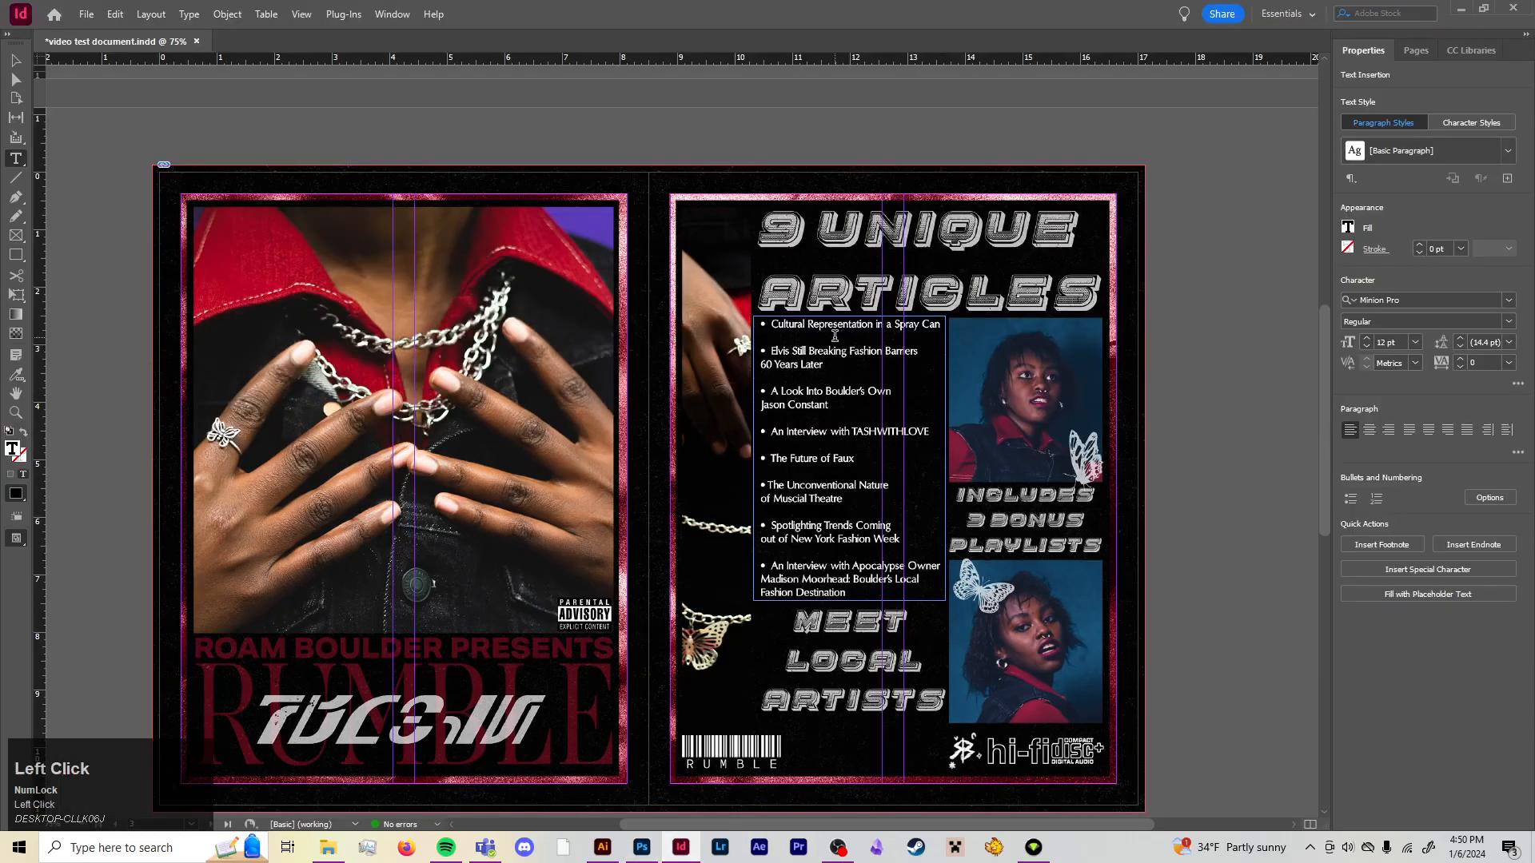
key(ctrl+v)
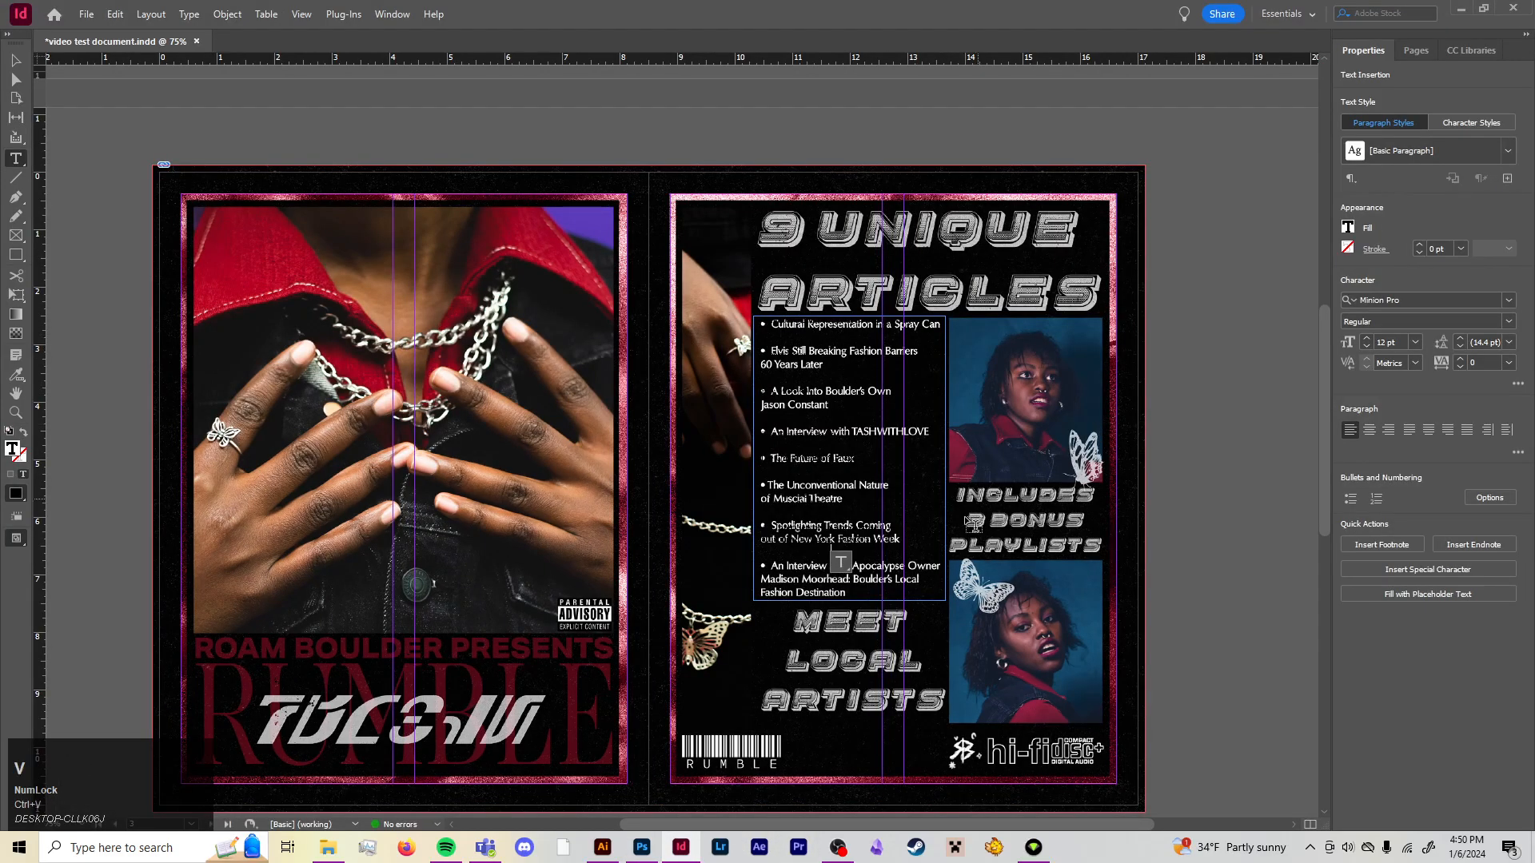
key(ctrl+a)
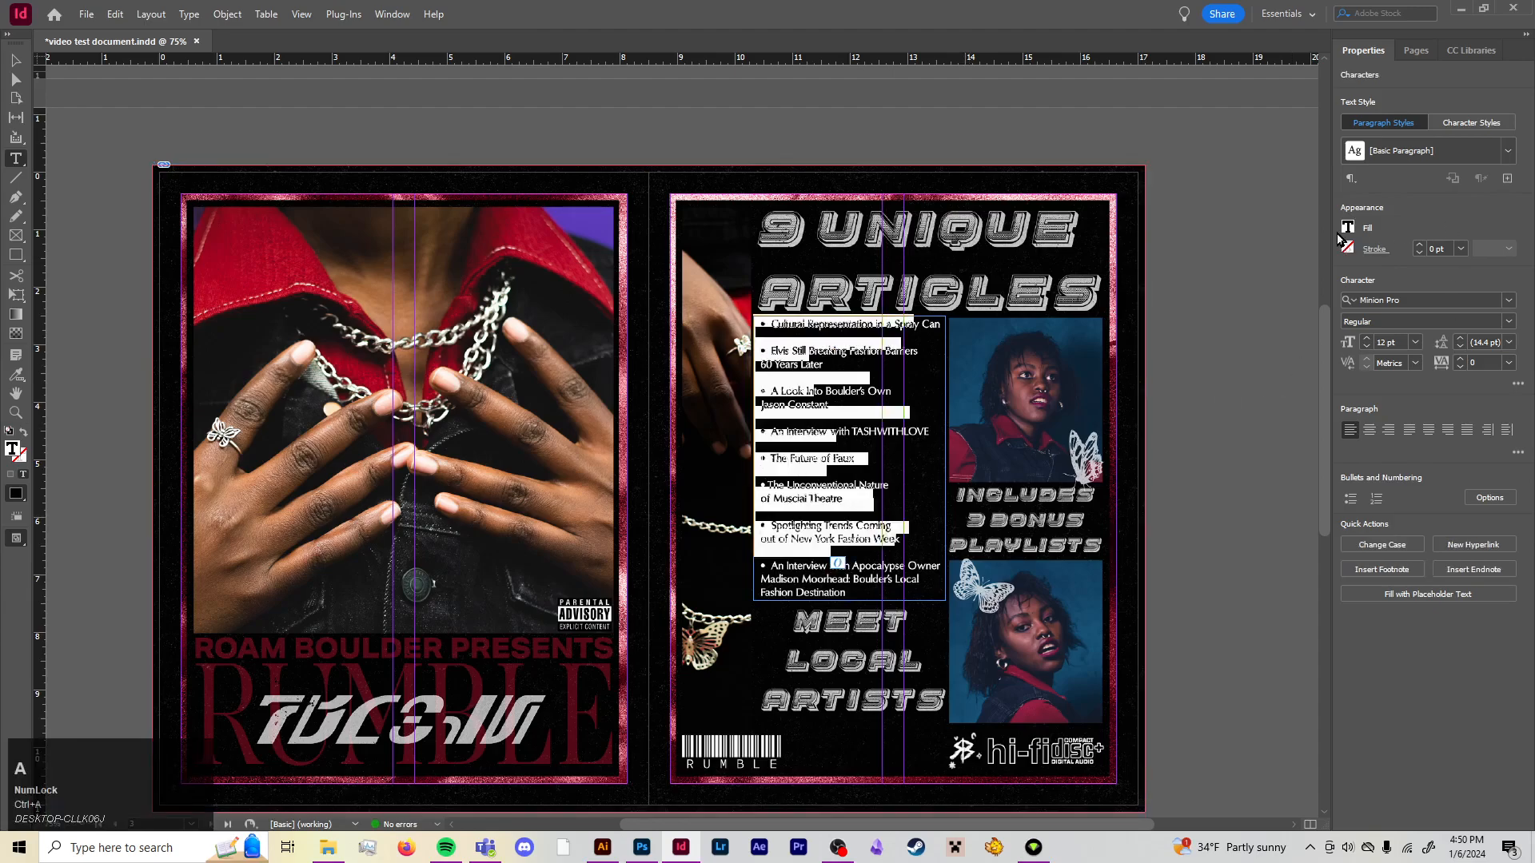
click(1343, 231)
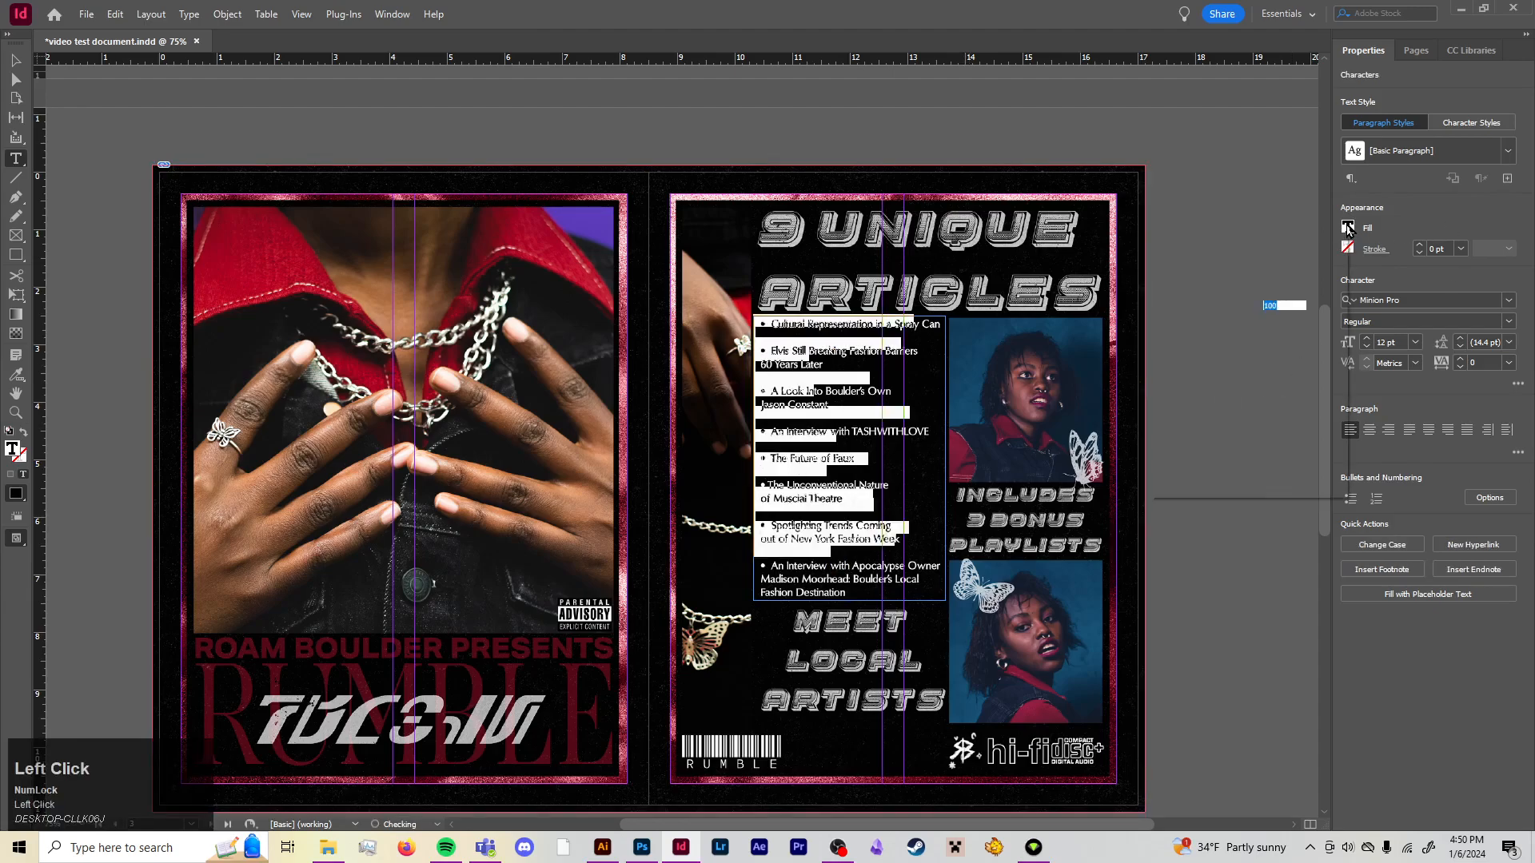
click(1208, 367)
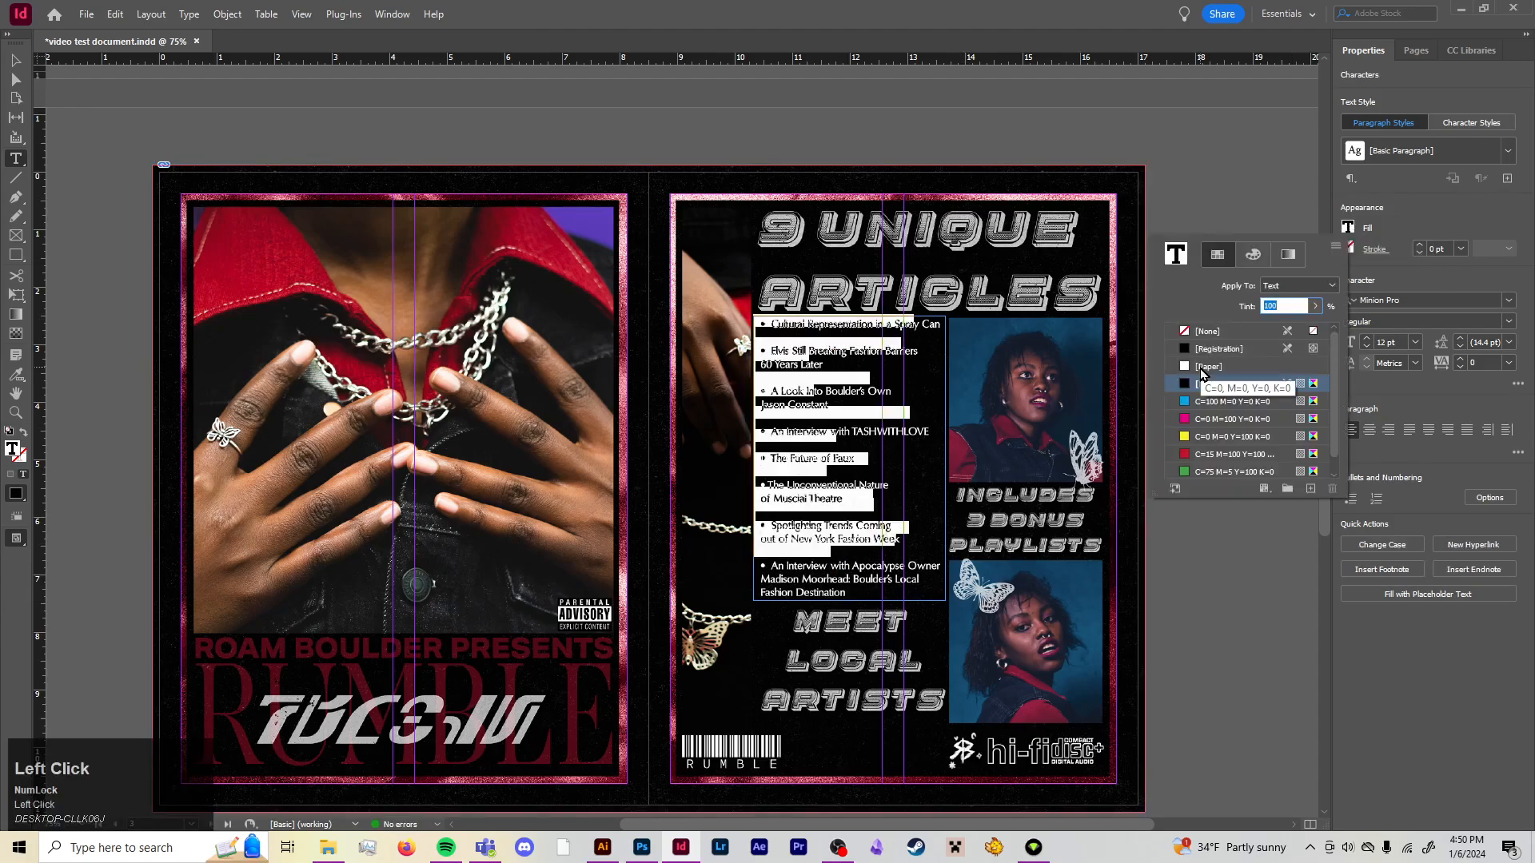
click(1192, 188)
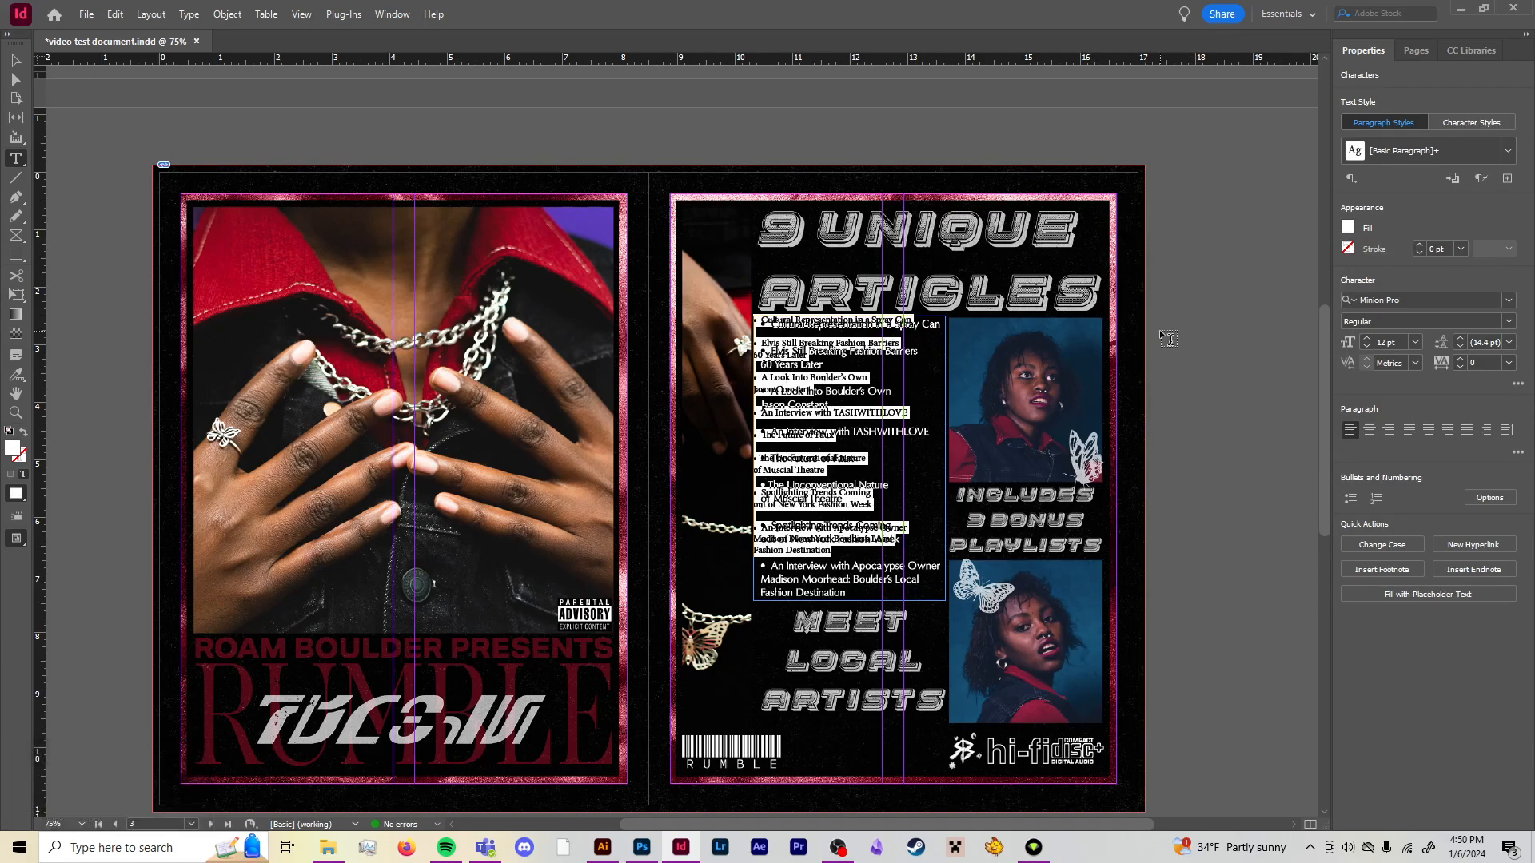
text(v)
key(ctrl+z)
key(ctrl+z)
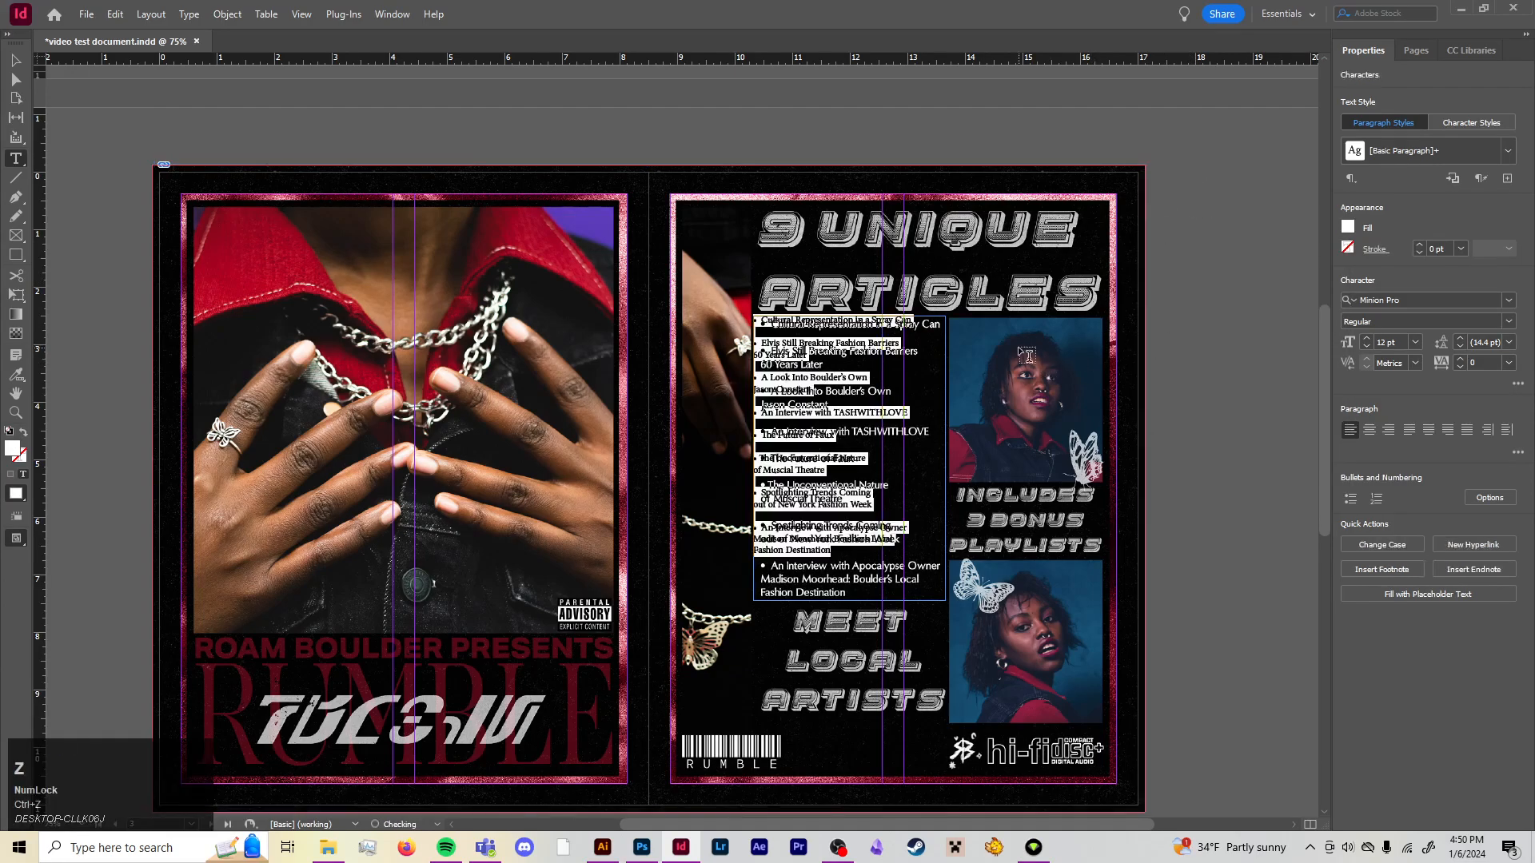
Select the article list's text frame and set its font size to 14 pt
click(1188, 381)
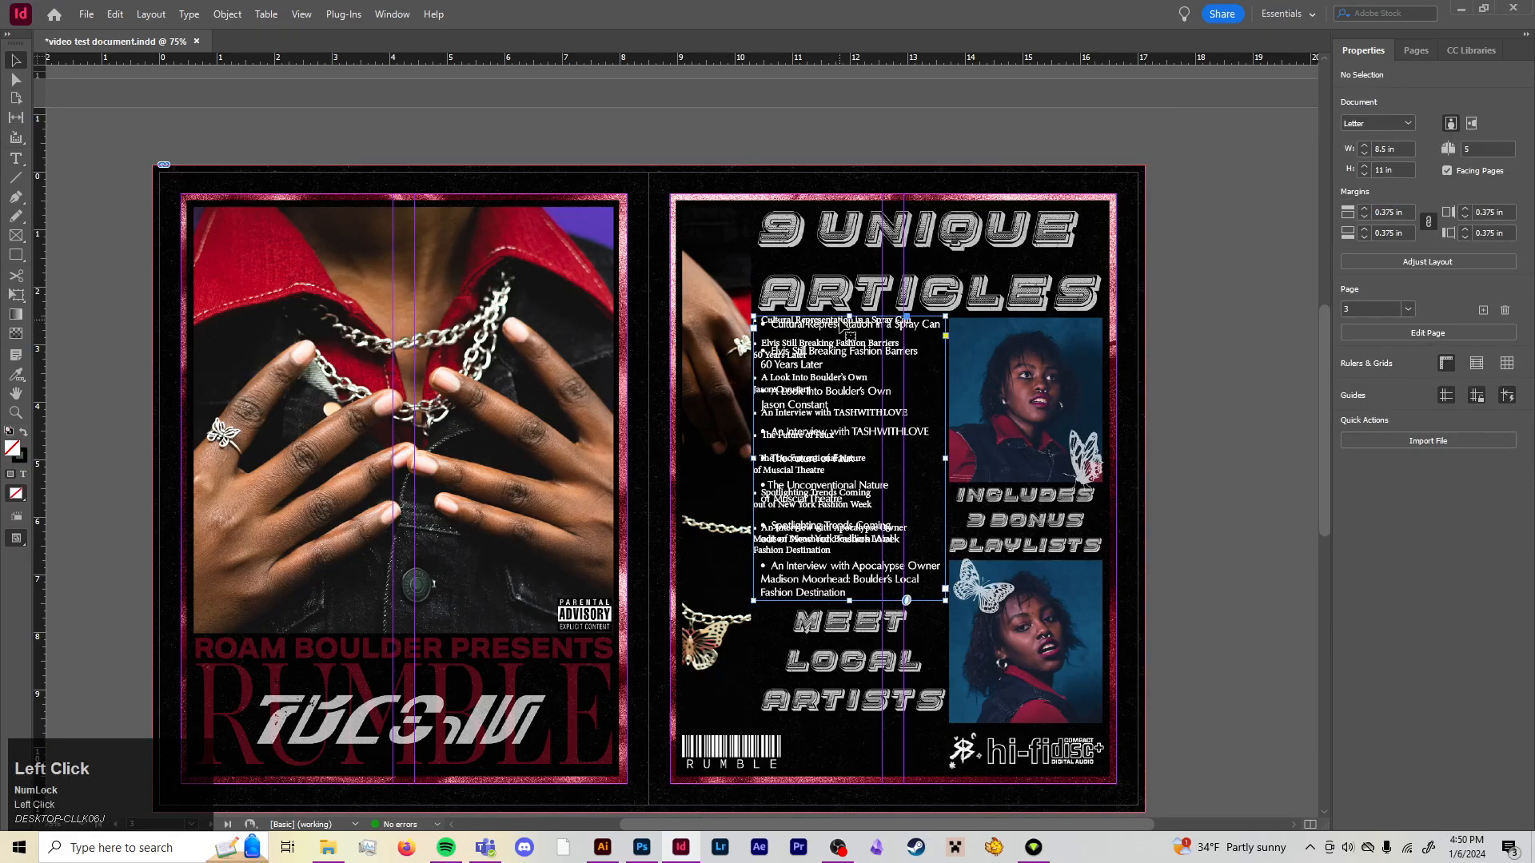
click(902, 548)
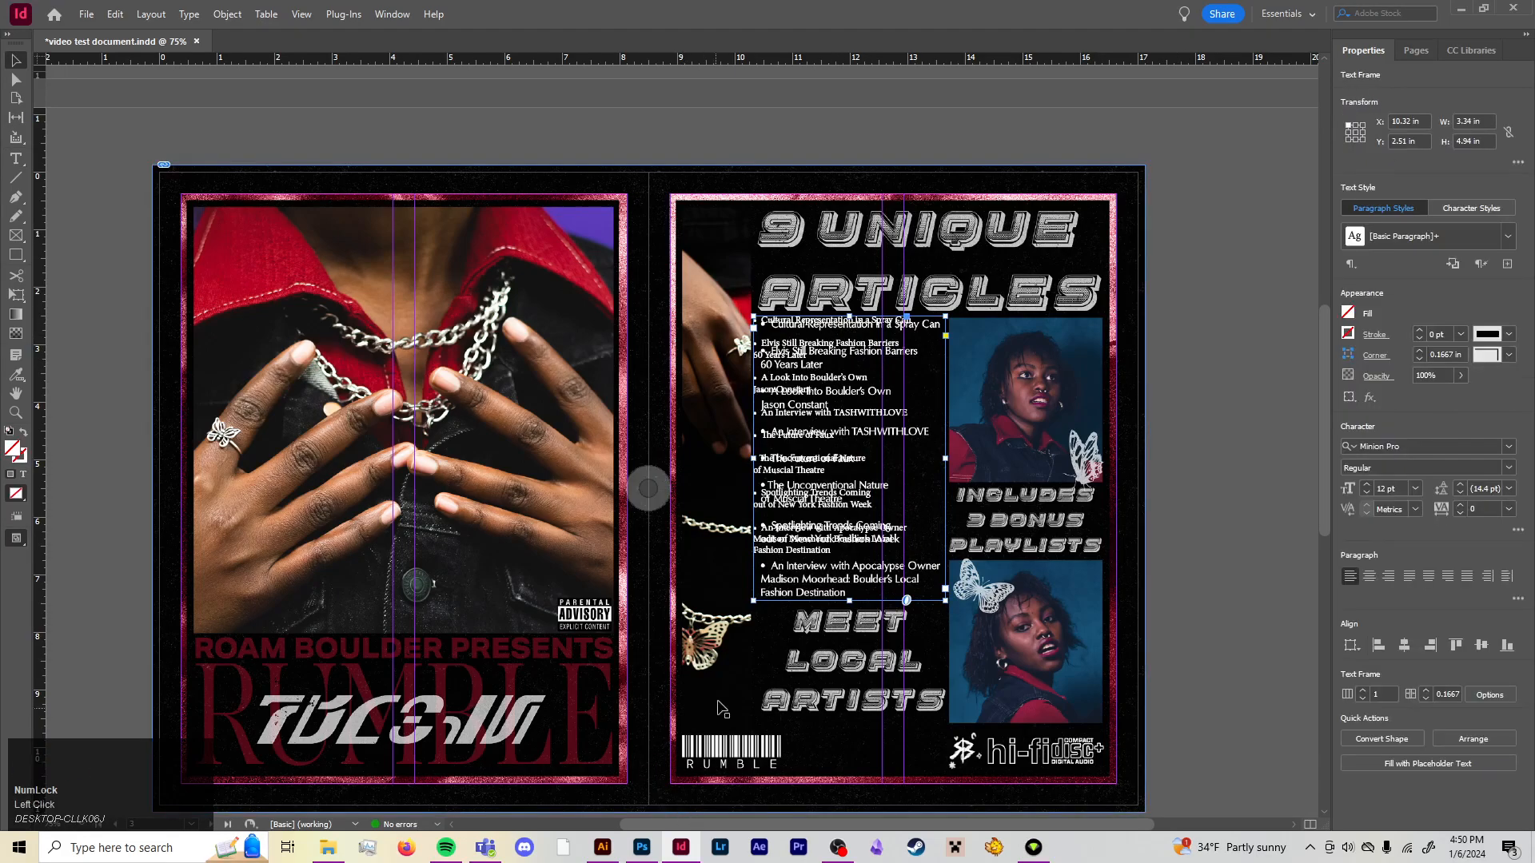
click(673, 852)
click(676, 852)
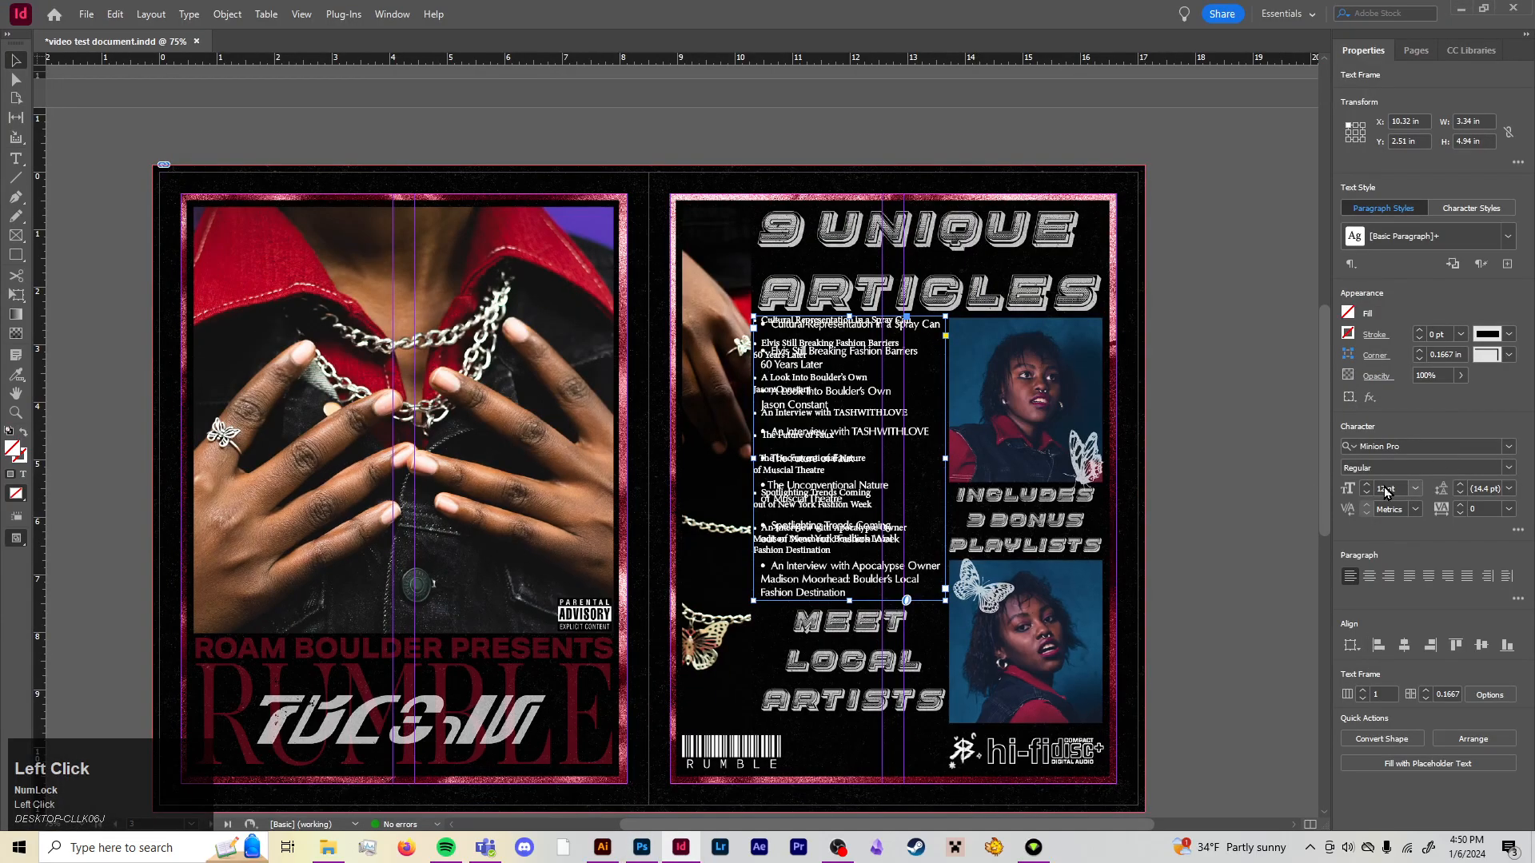
click(1369, 484)
click(1369, 484)
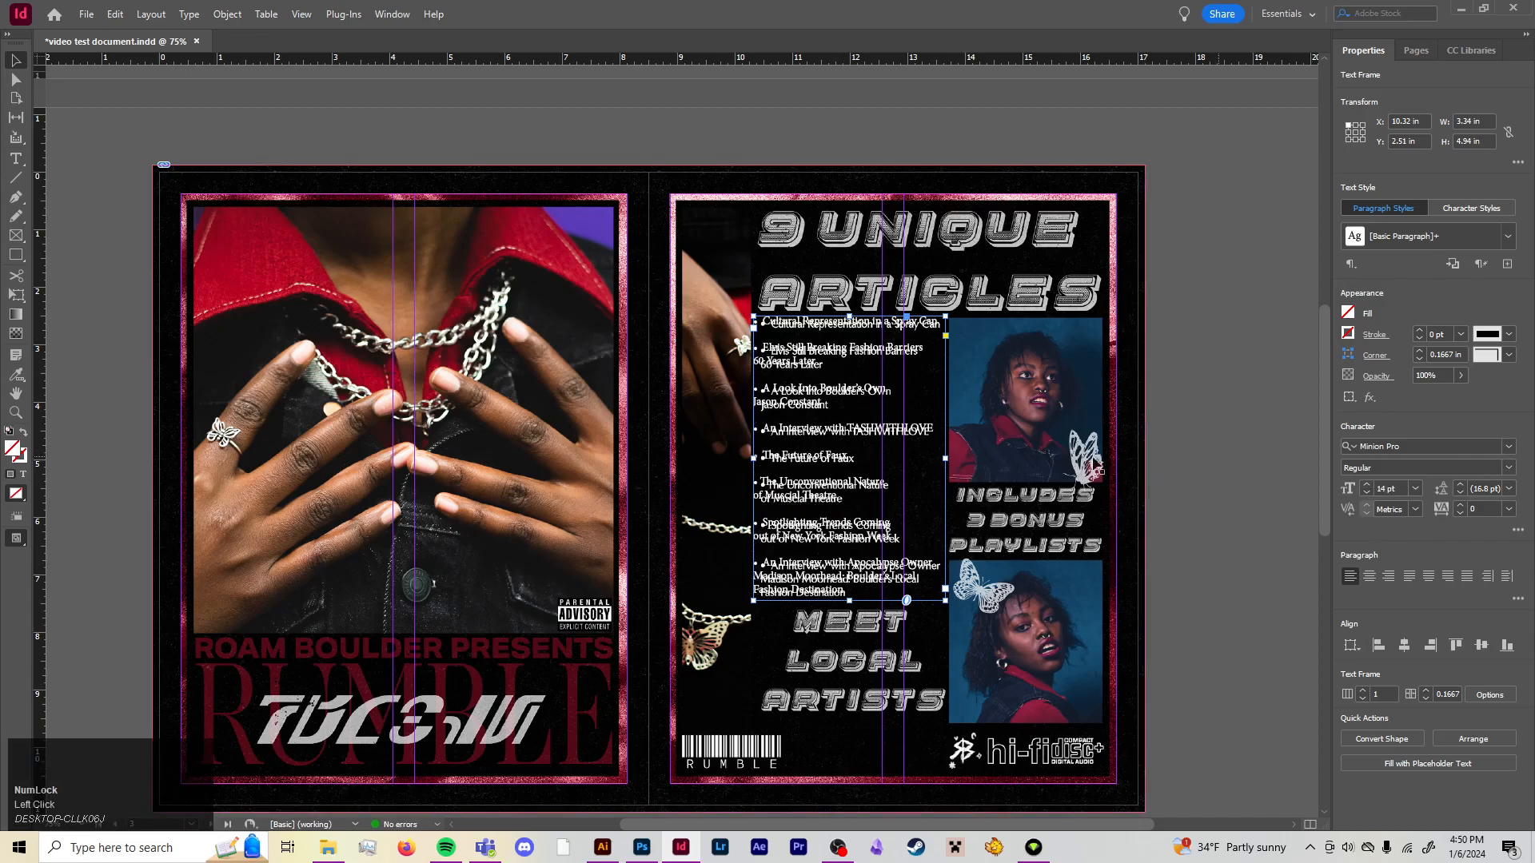
Move the text frame to about X 10.47 in, Y 2.55 in, over the list in the placed artwork, and deselect it
drag(884, 364, 879, 356)
key(Down)
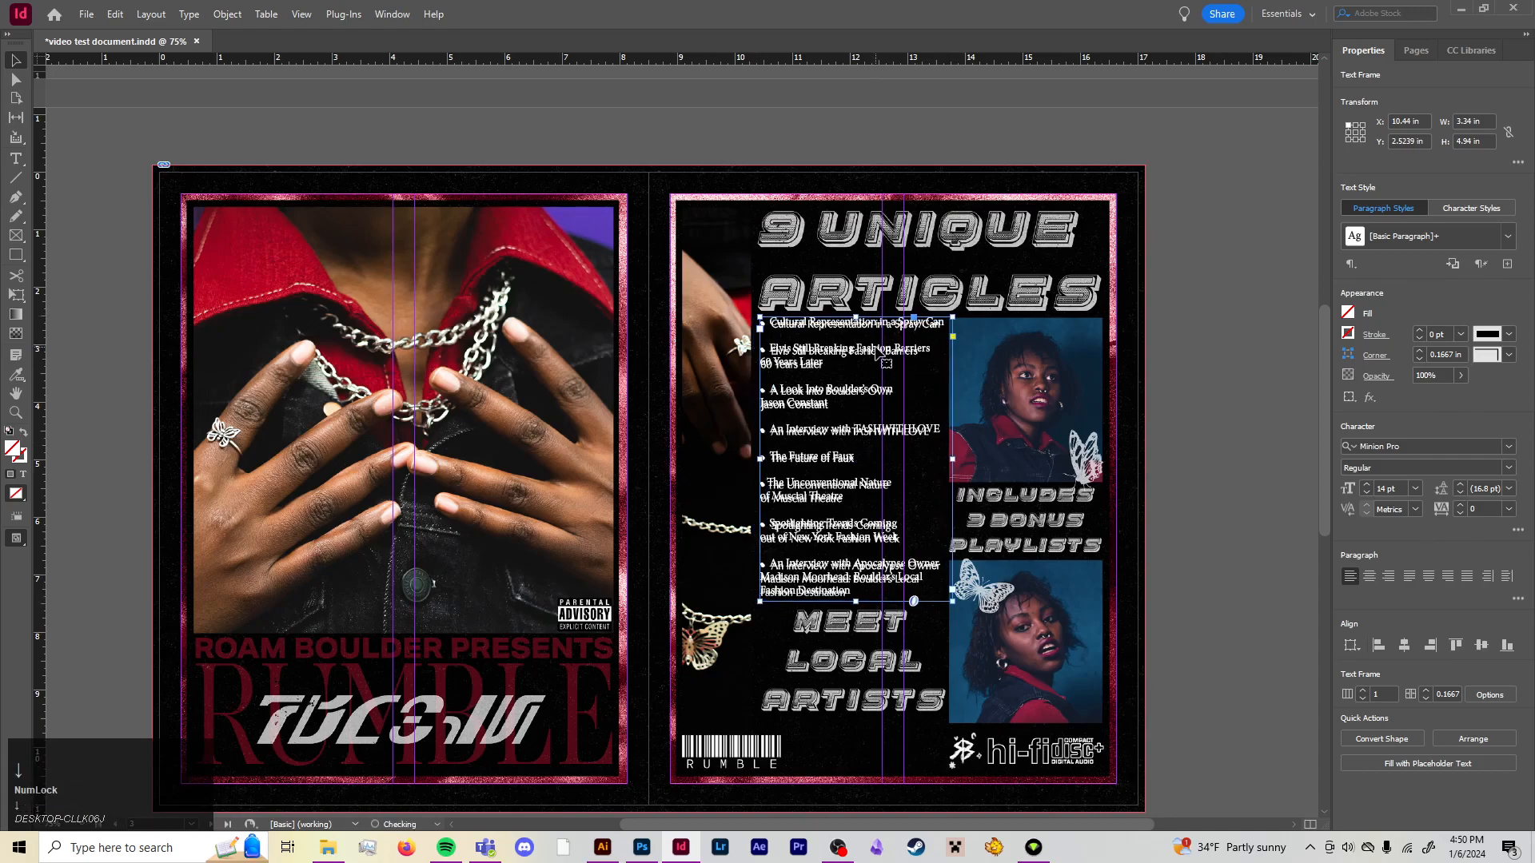
key(Down)
key(Right)
key(Right)
key(Down)
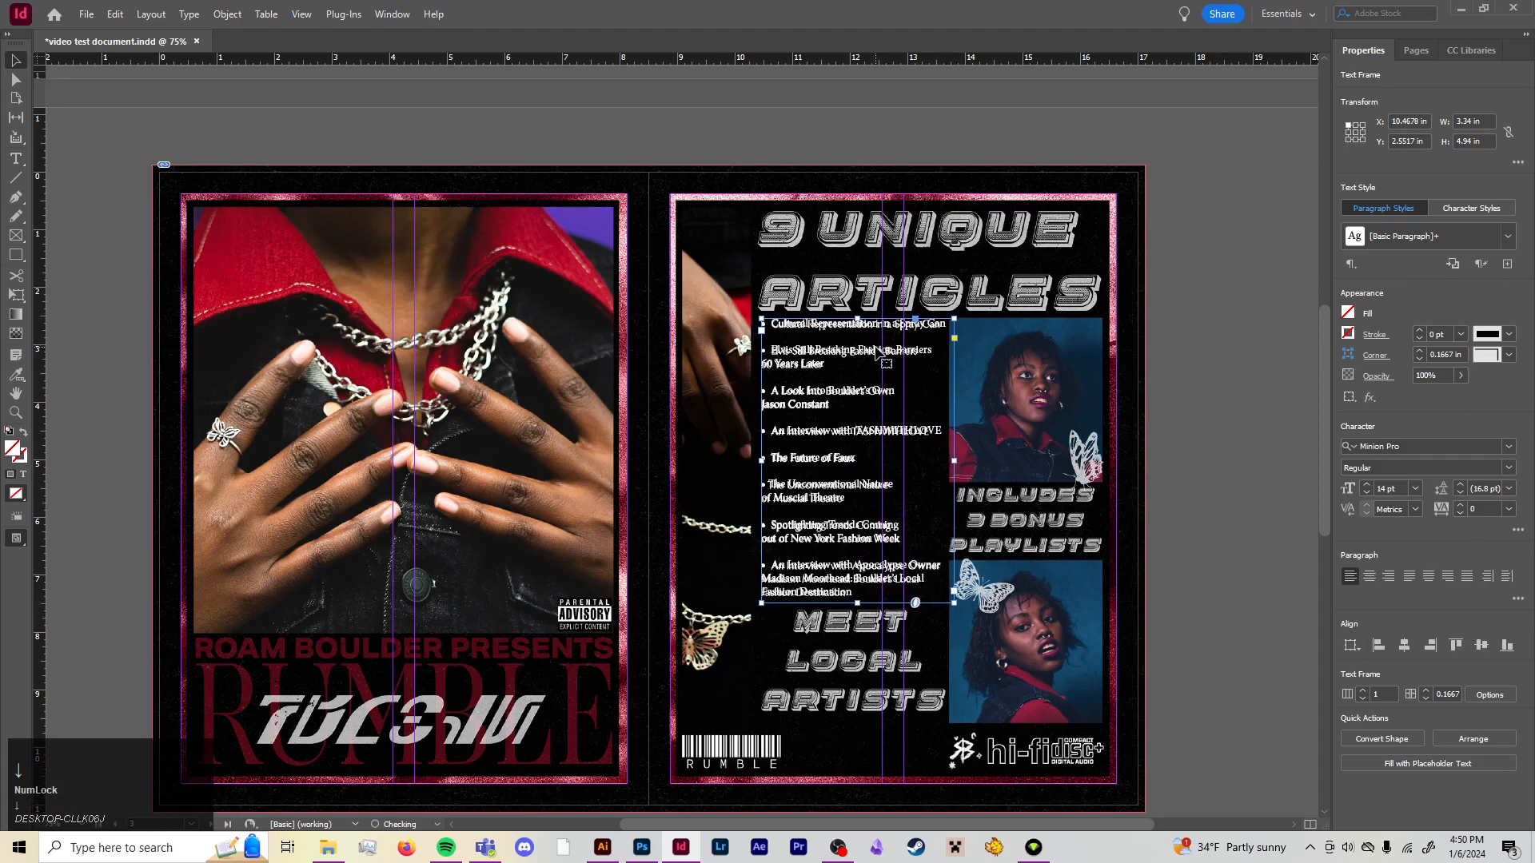
key(Up)
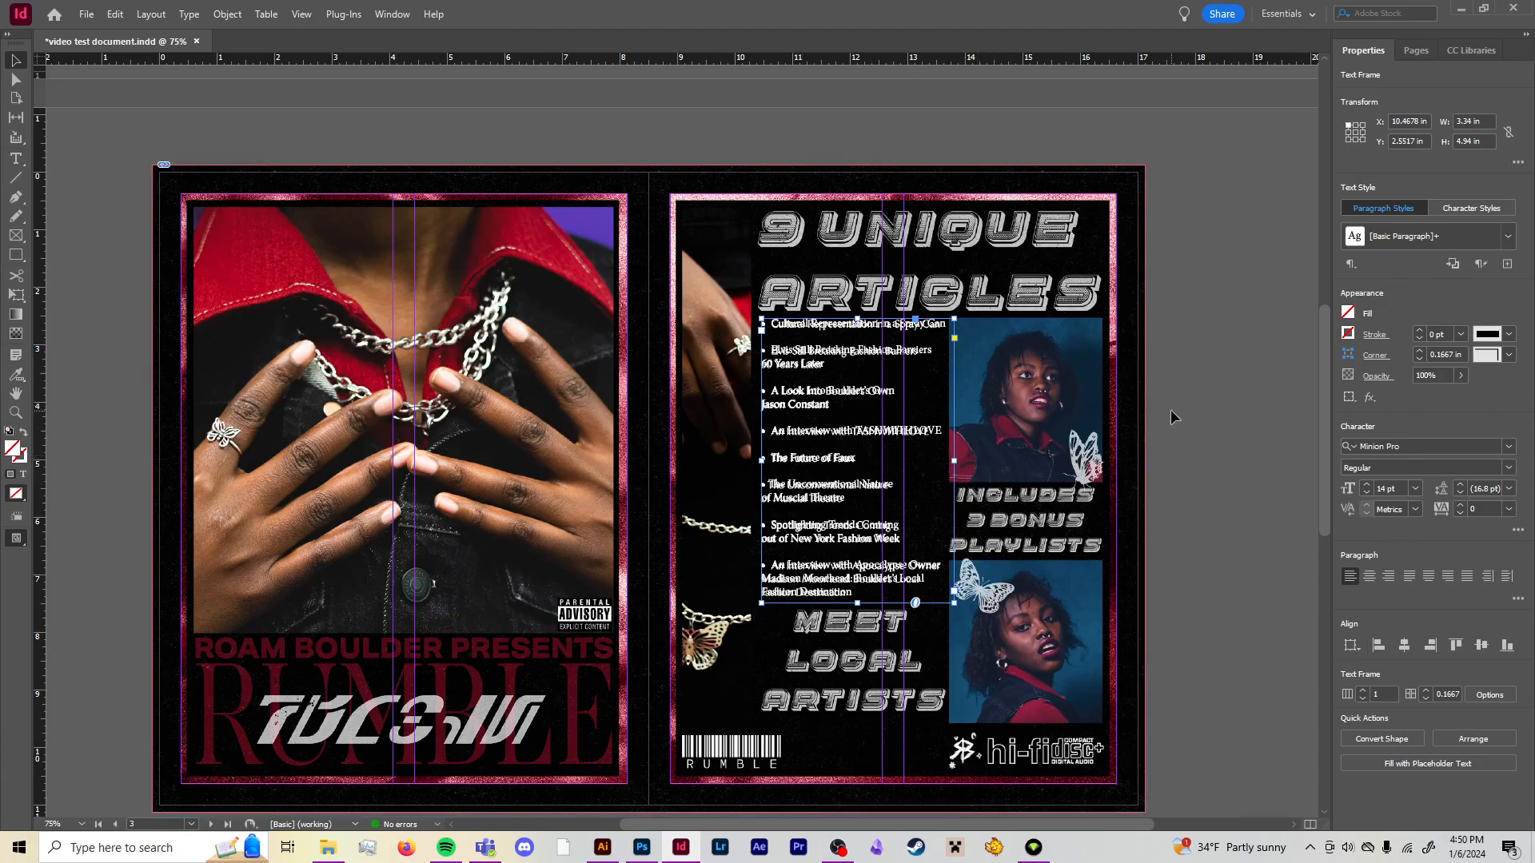
click(1155, 429)
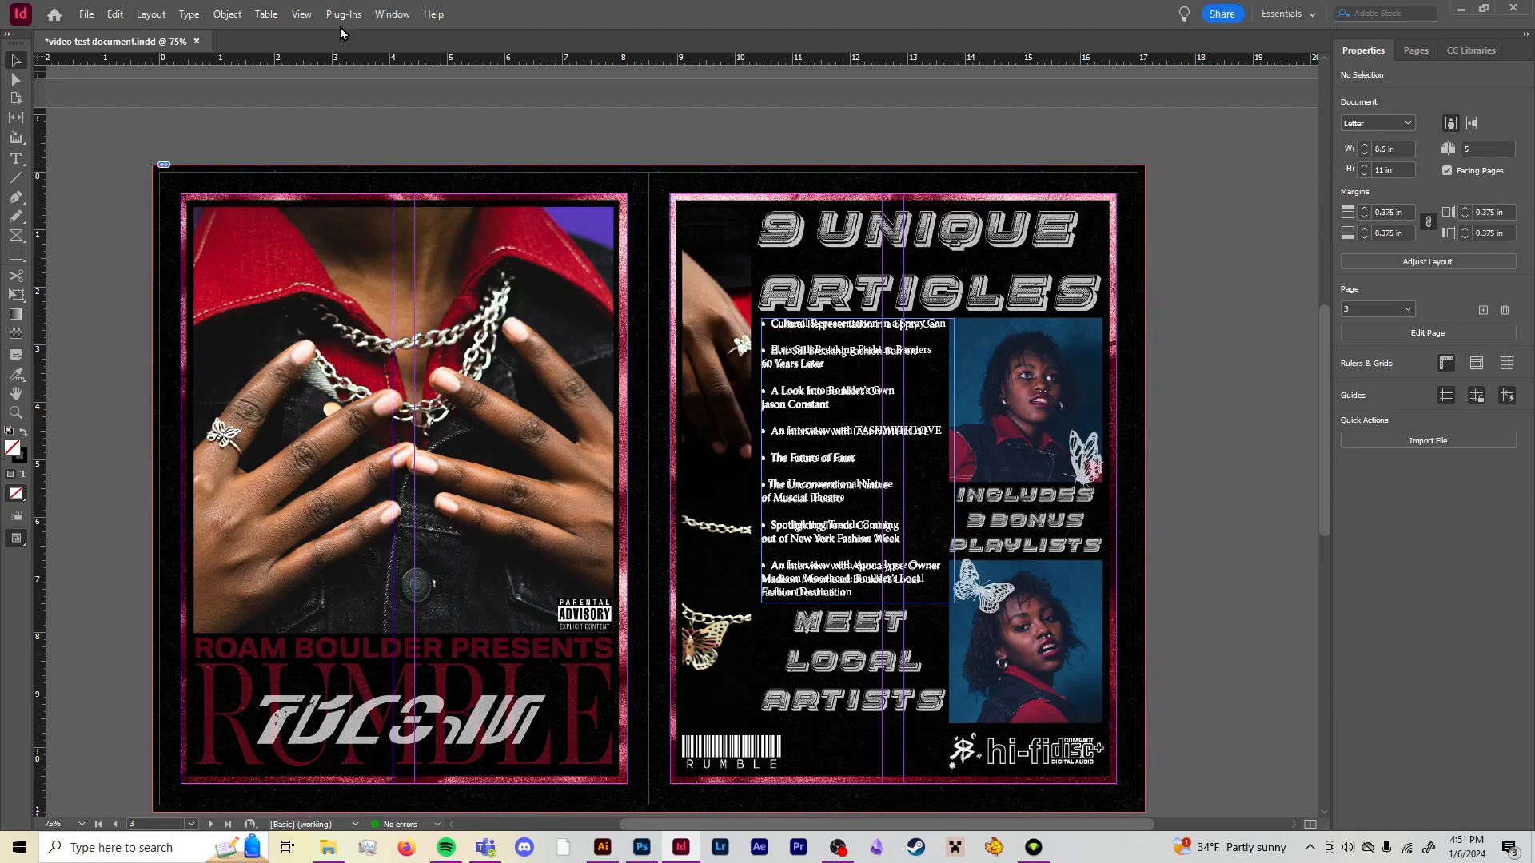
Review the document's linked files, rb-rumble-ps3(actual).psd and MCARTHUR-REALITY-ASCII.ai, and close the link list
click(385, 16)
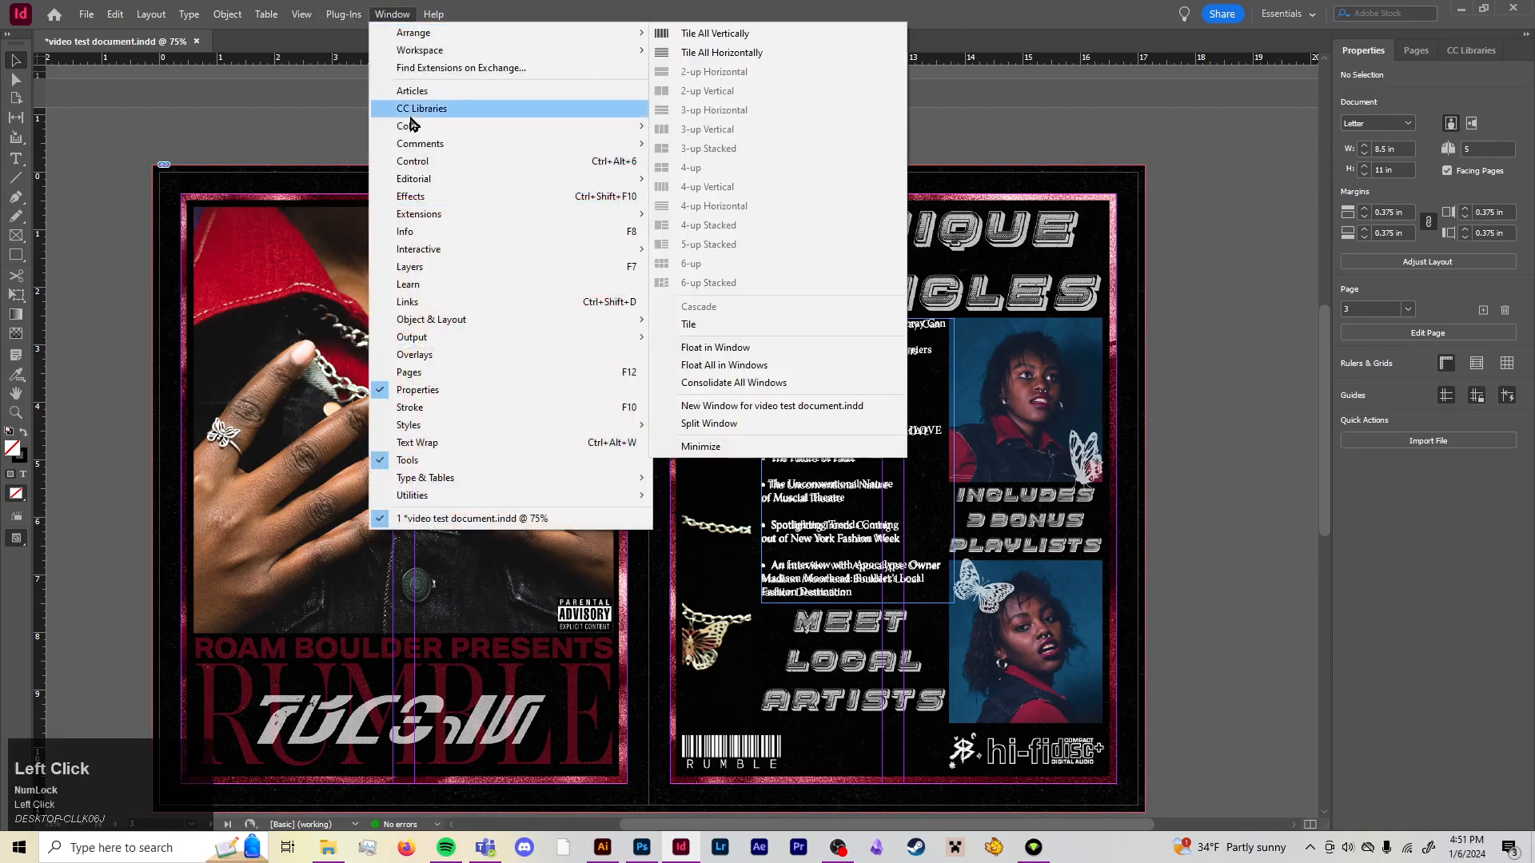
click(431, 303)
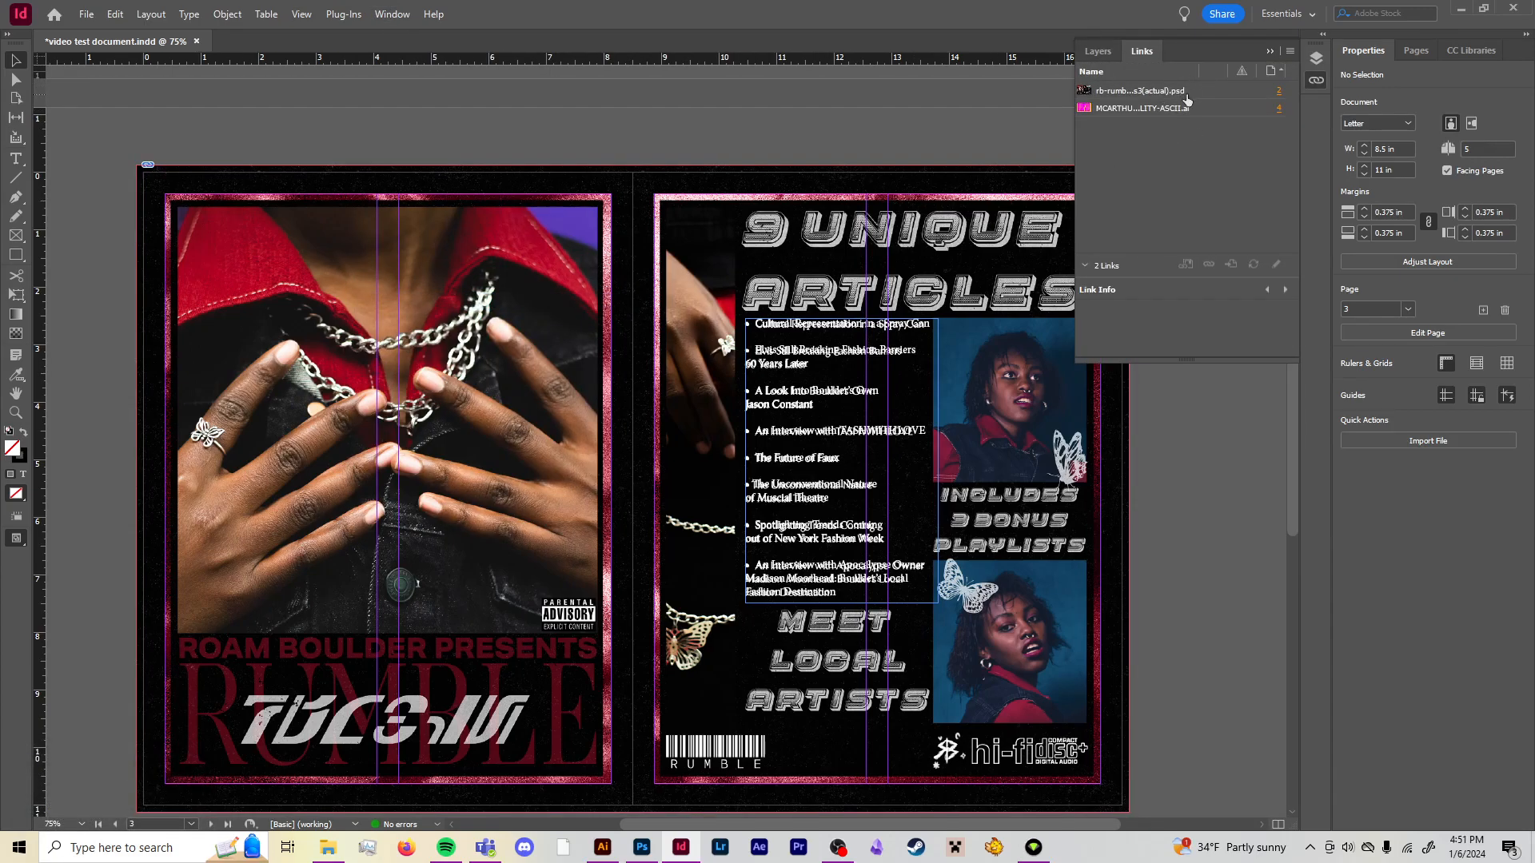
click(1148, 92)
click(1149, 109)
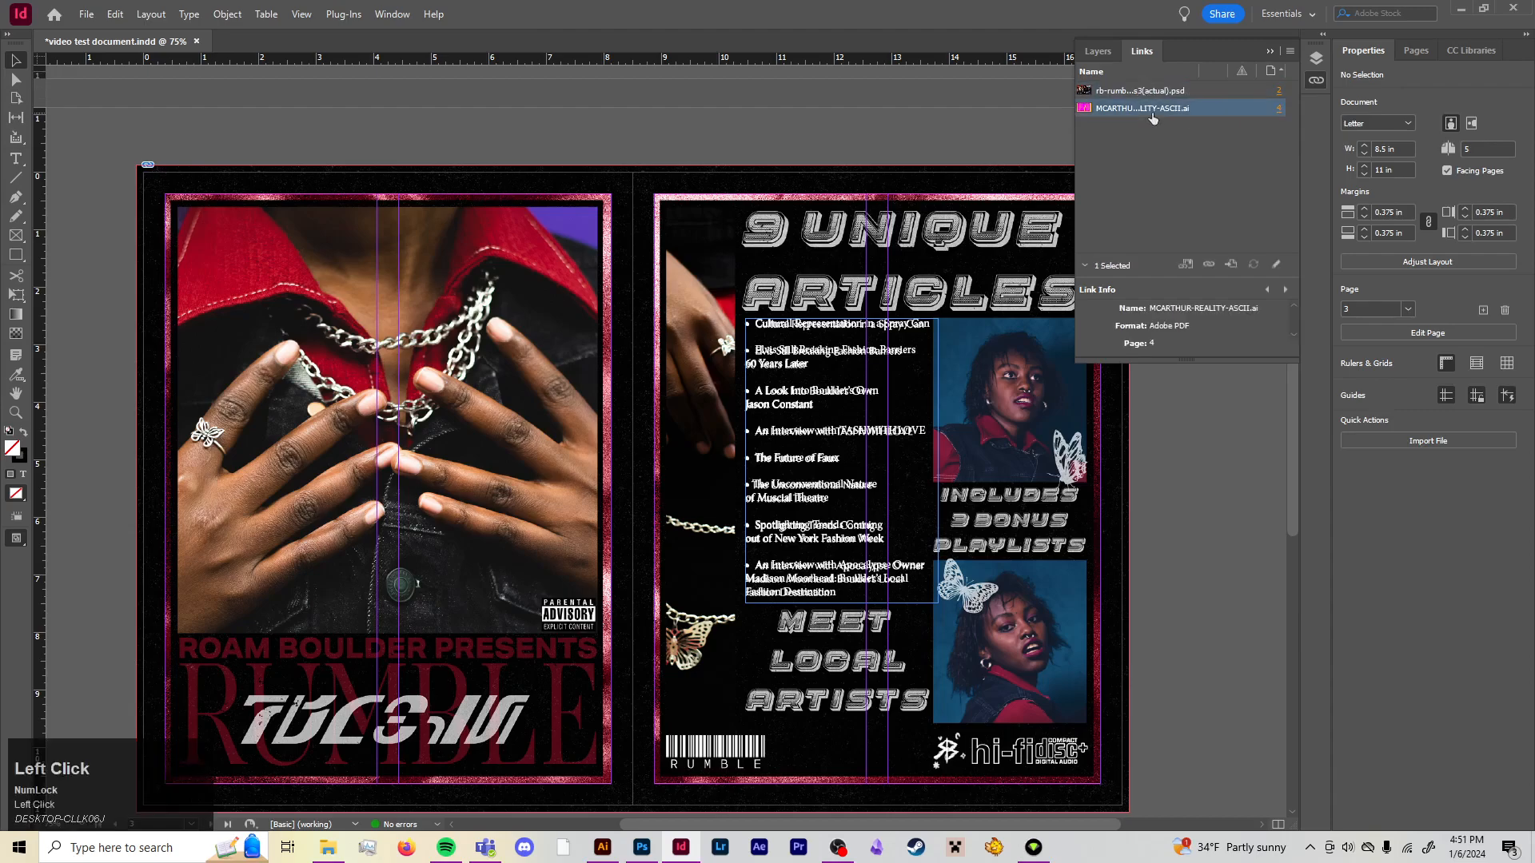
click(1316, 80)
scroll(1134, 358, down, 1)
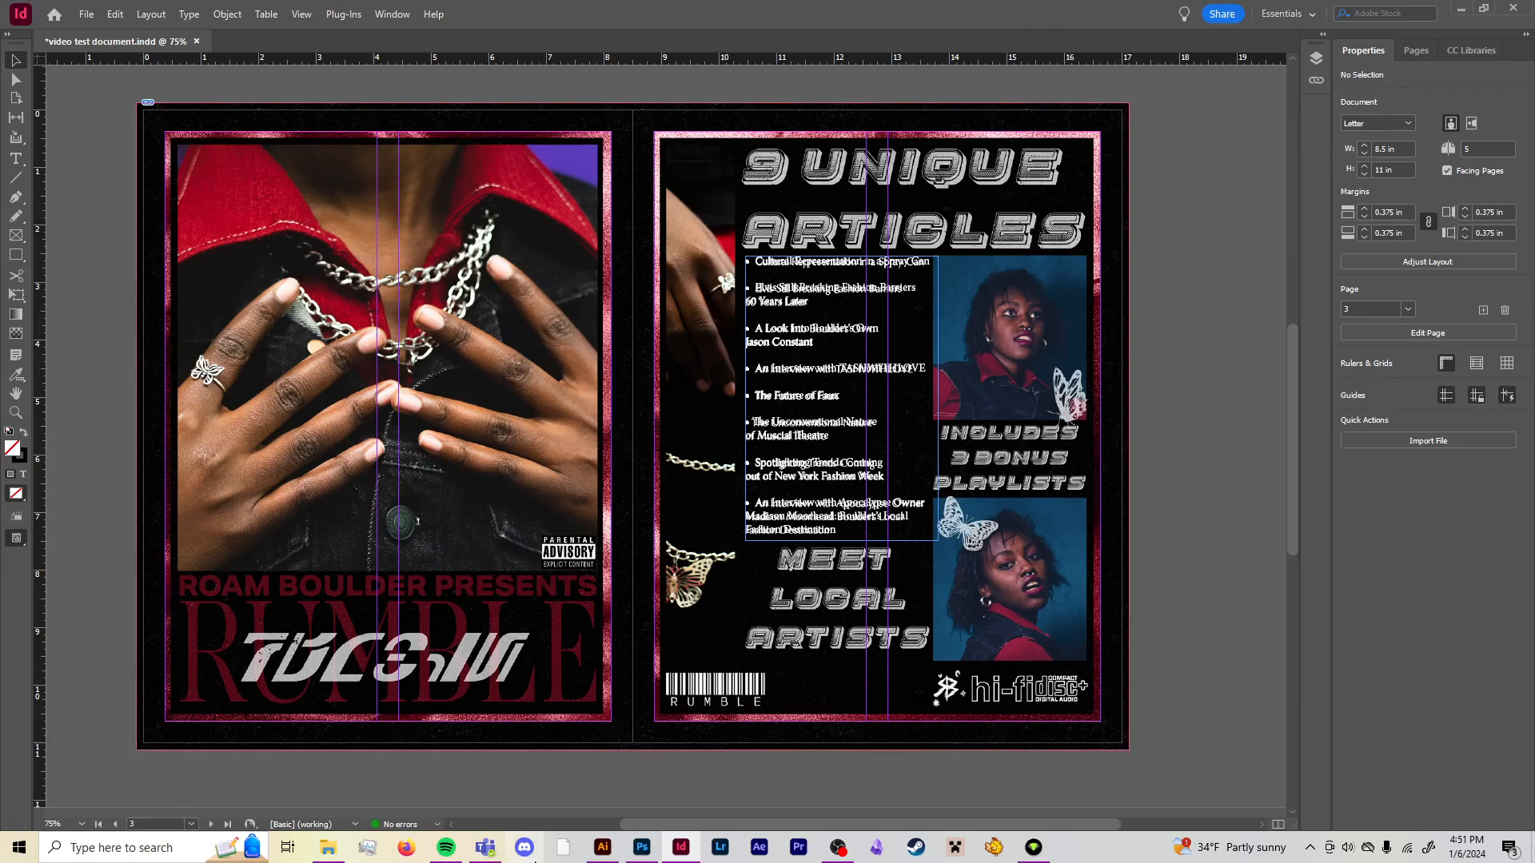
In Photoshop, hide the bulleted article list's text layer in rb-rumble-ps3(actual).psd and save the file
click(644, 847)
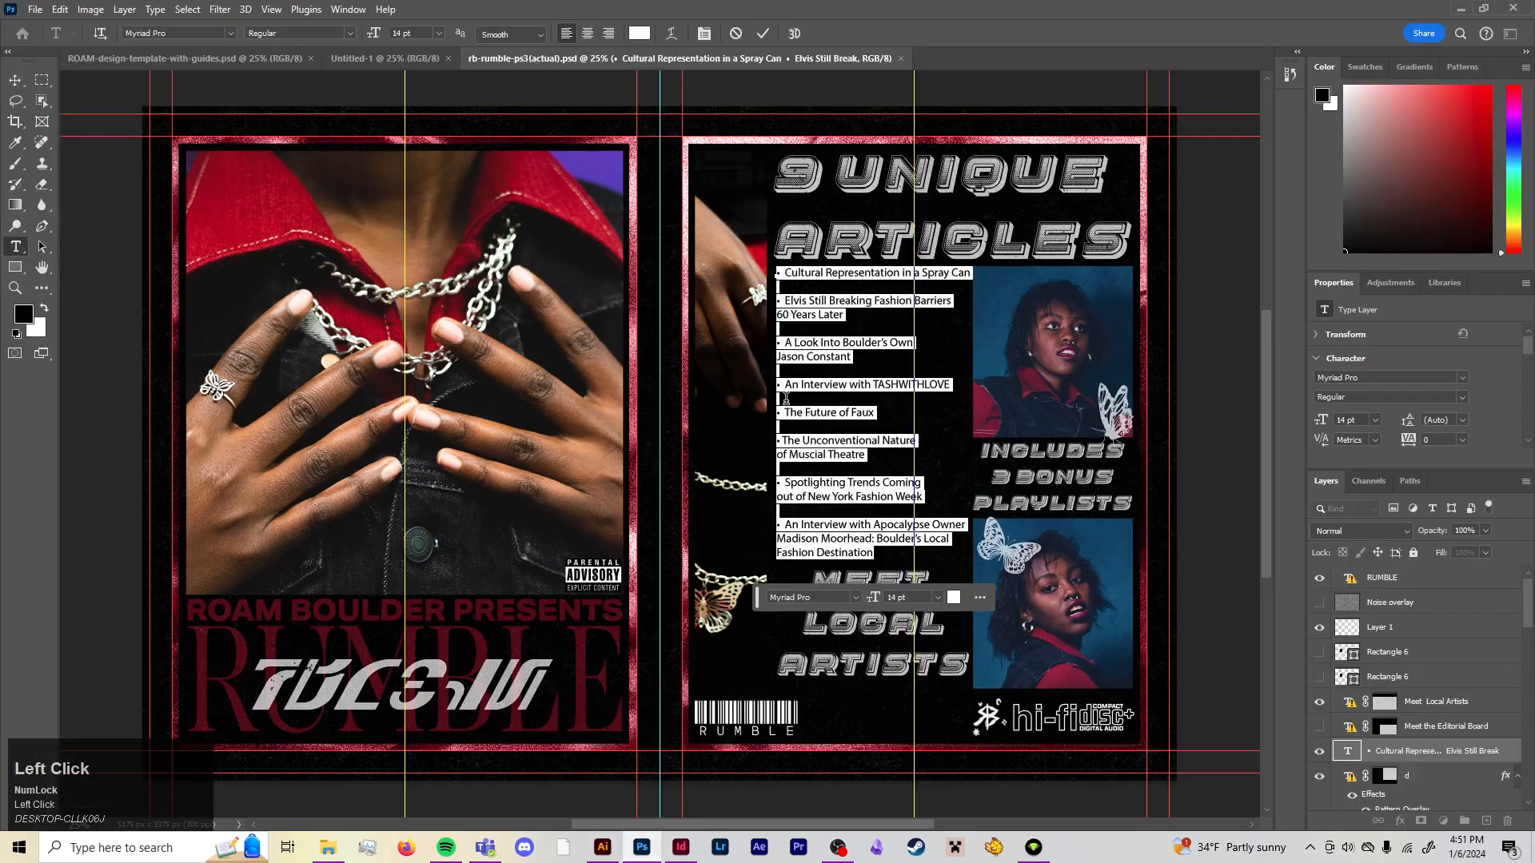
key(Escape)
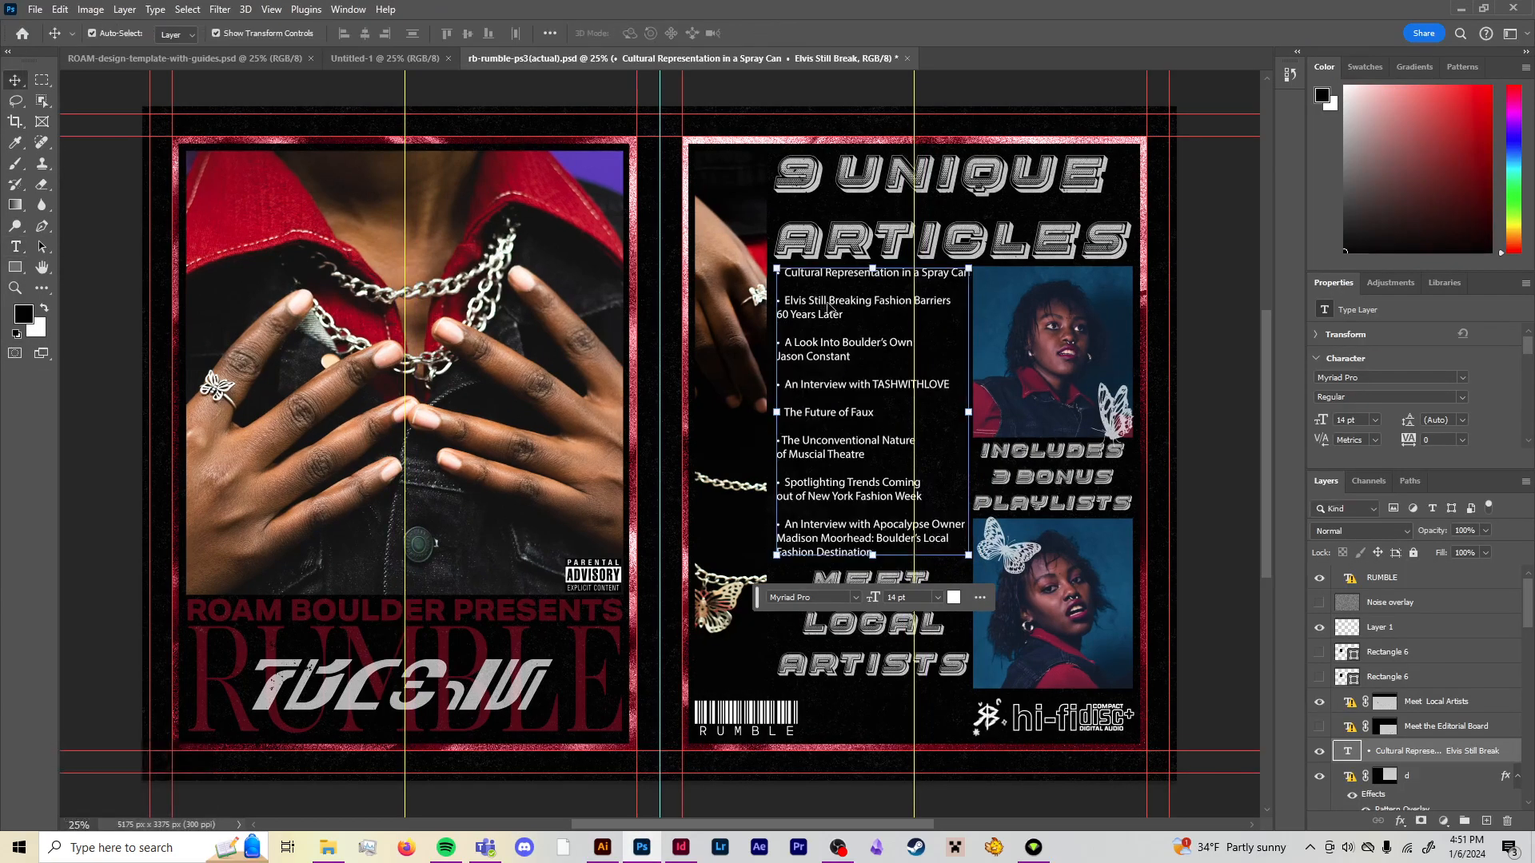
click(1319, 750)
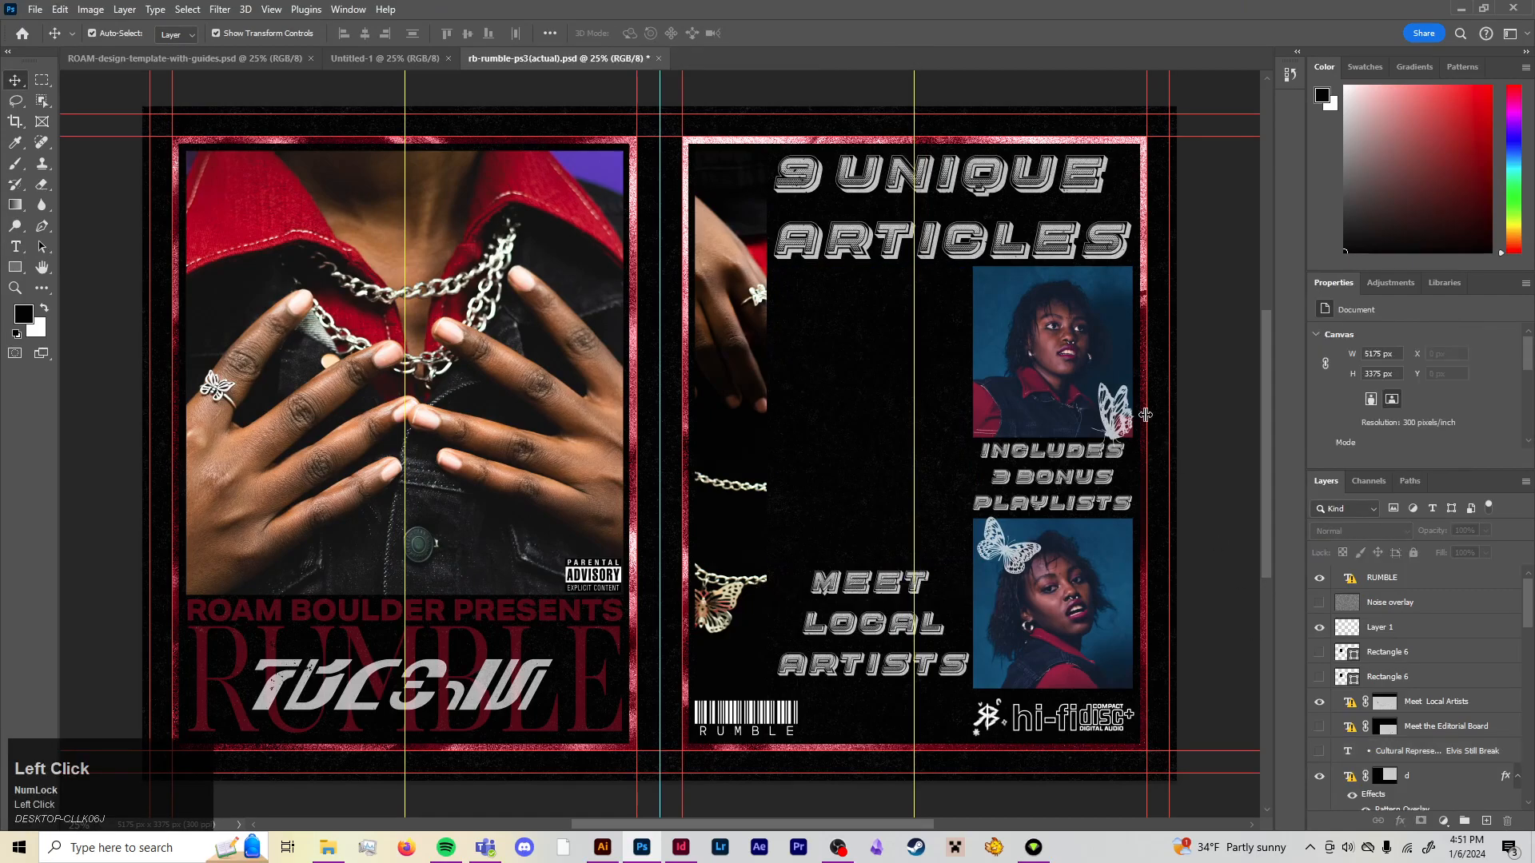
key(ctrl+s)
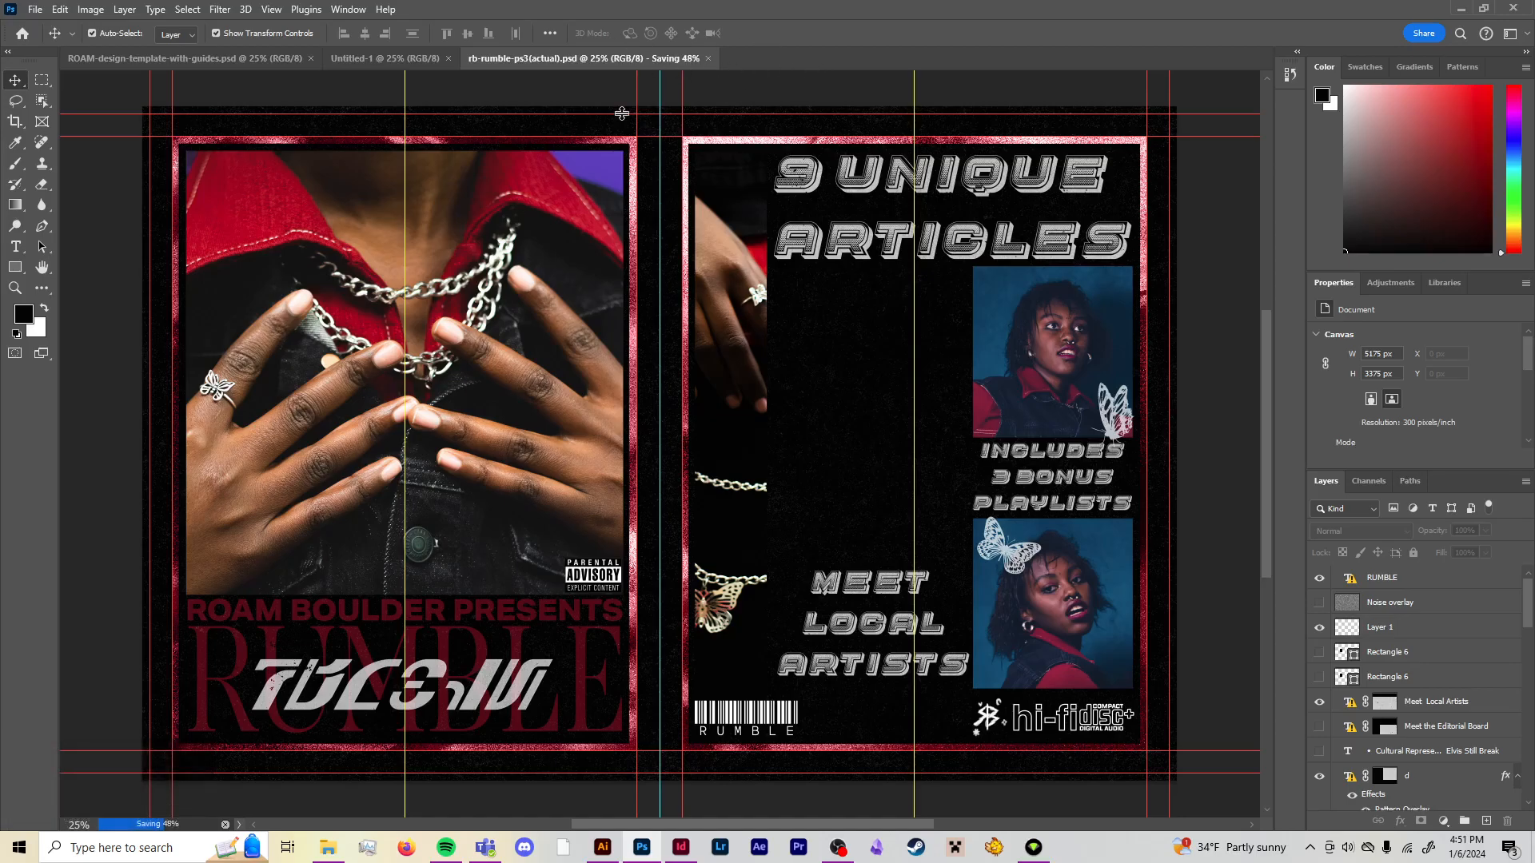
Return to InDesign, update the modified link of the placed rumble spread on pages 2-3, and deselect it
click(680, 847)
click(632, 426)
scroll(632, 426, up, 1)
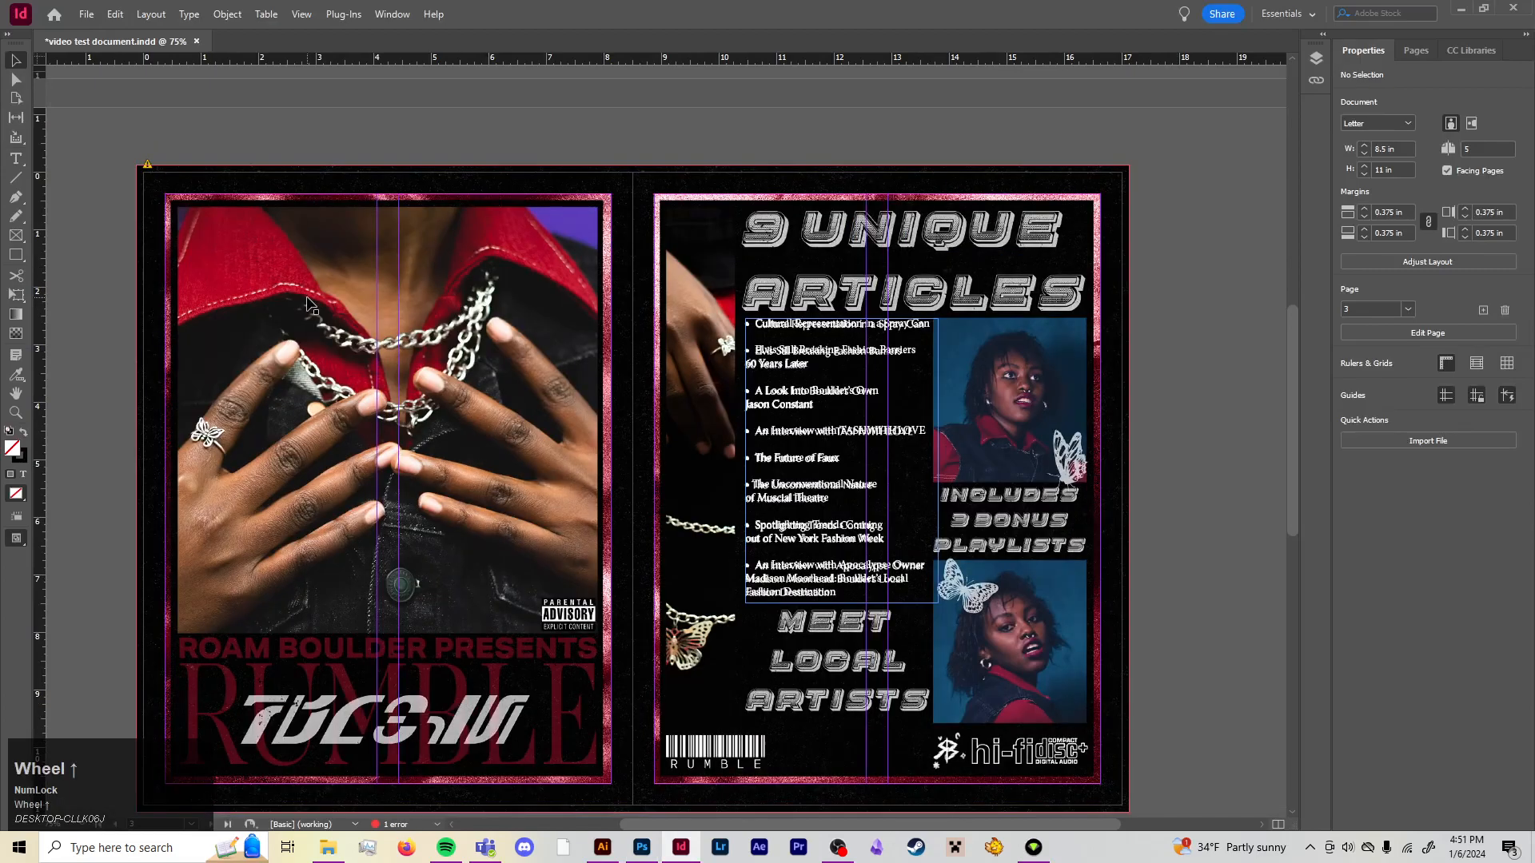
click(147, 166)
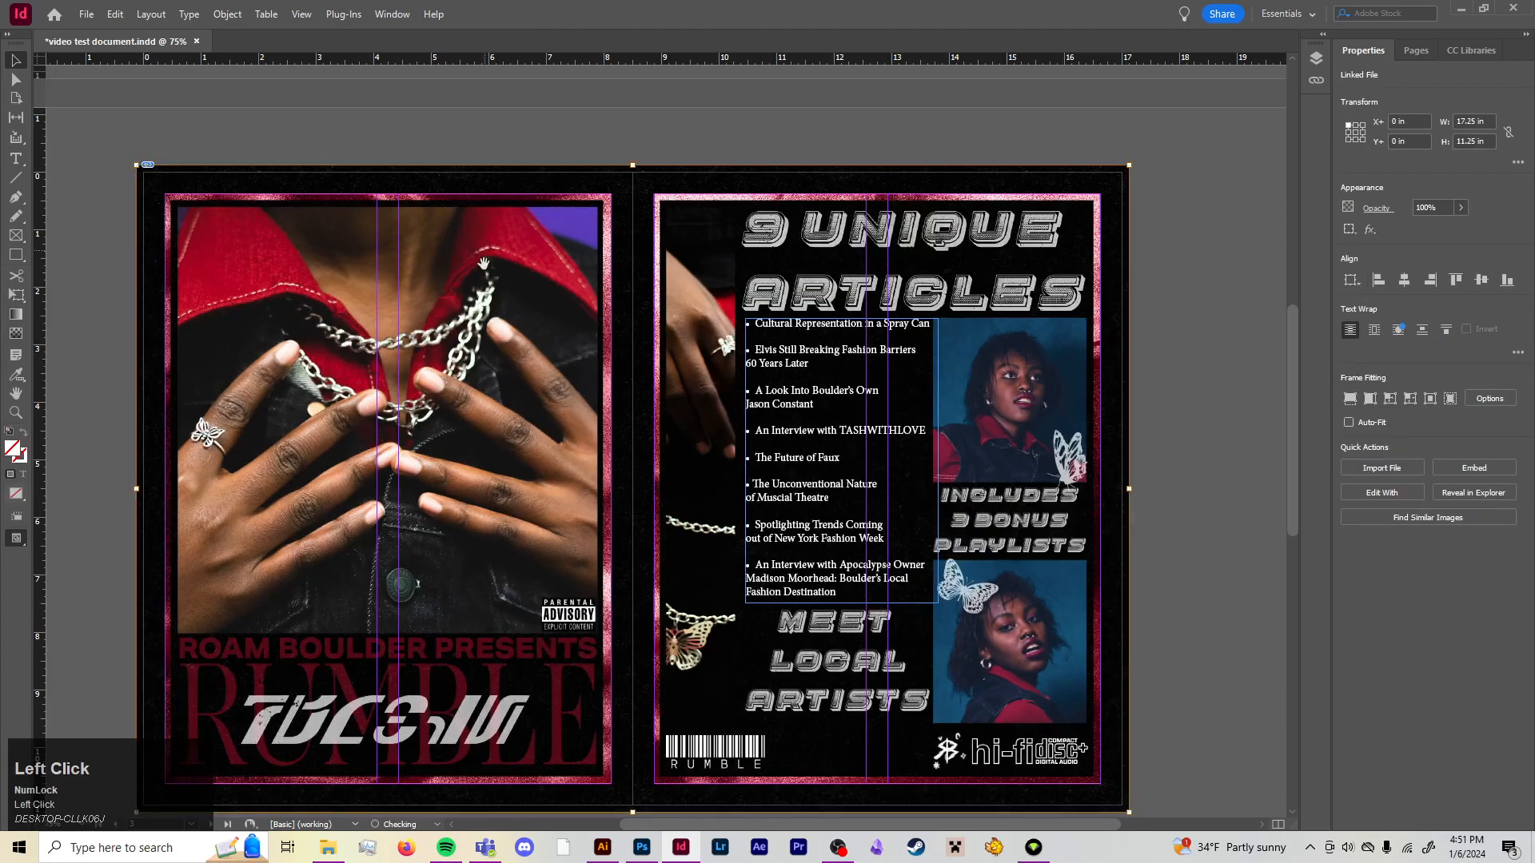
click(1145, 433)
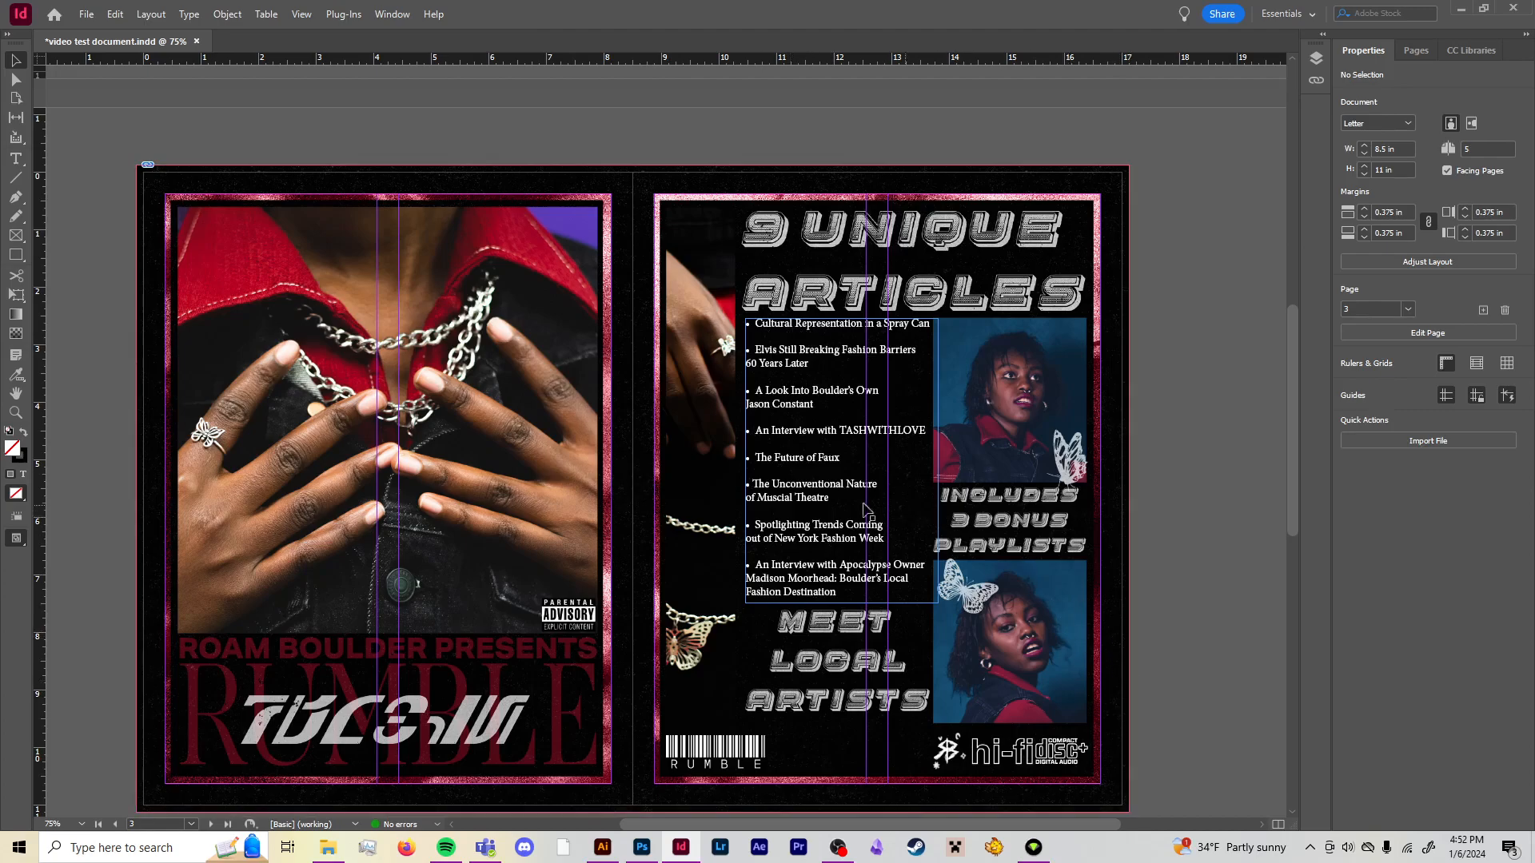
Select the placed rumble spread, examine its entry and link information among the linked files, and close the link list
click(1065, 271)
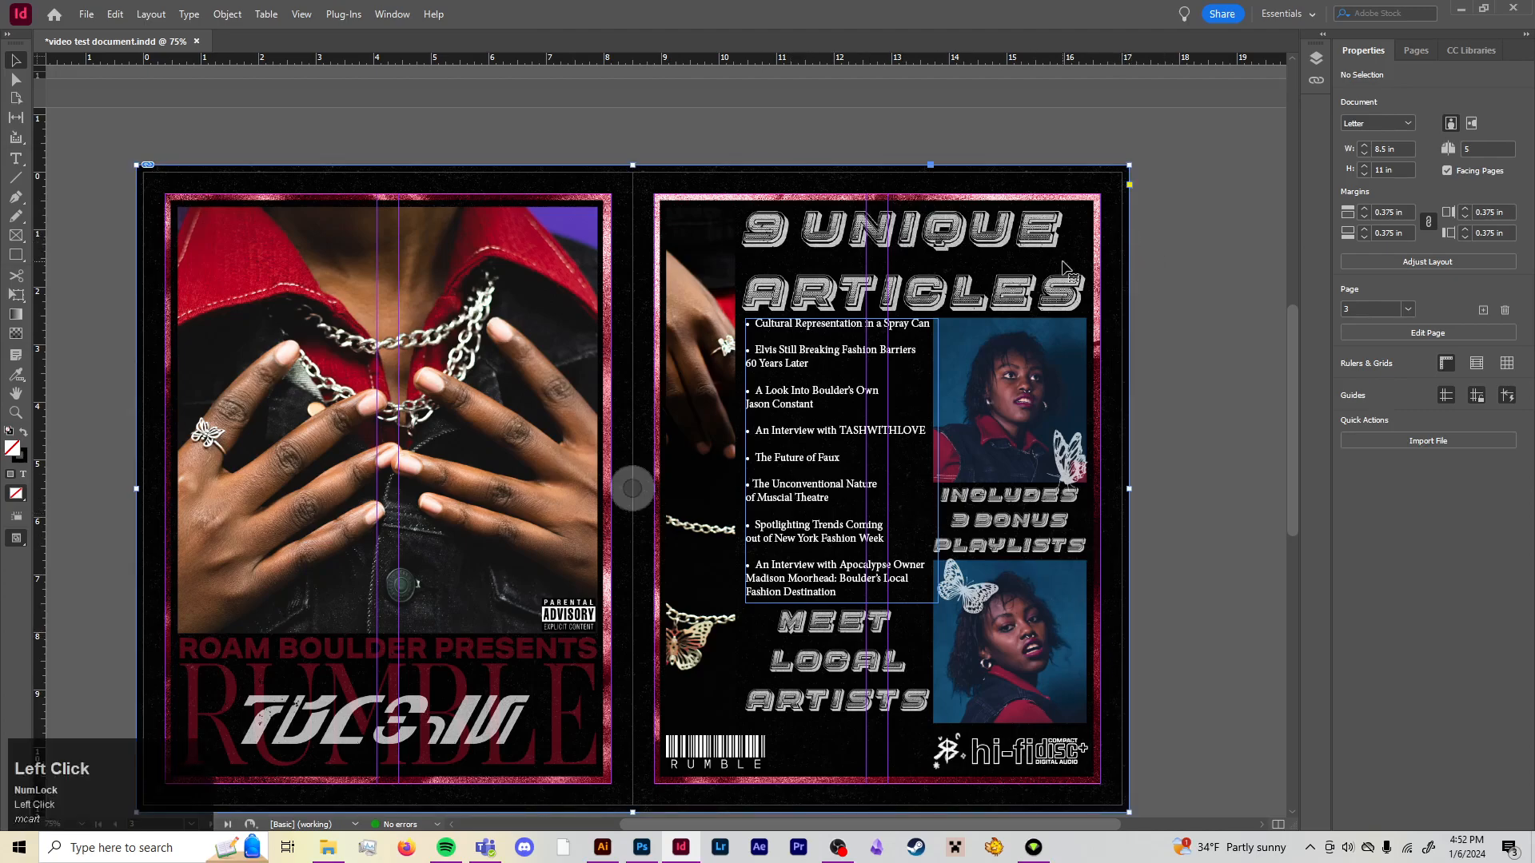
click(1315, 80)
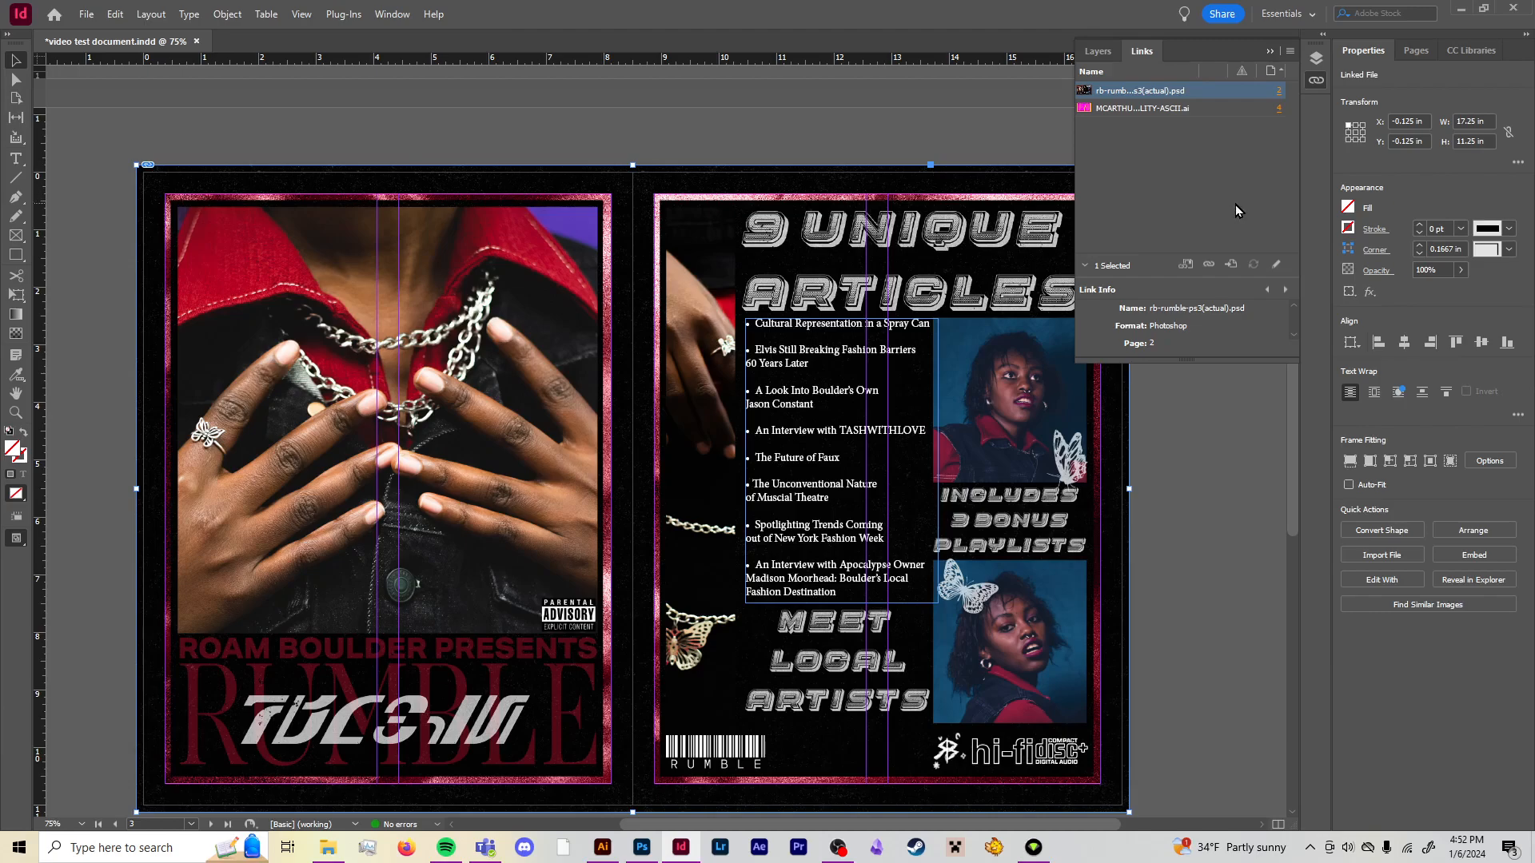
click(1237, 470)
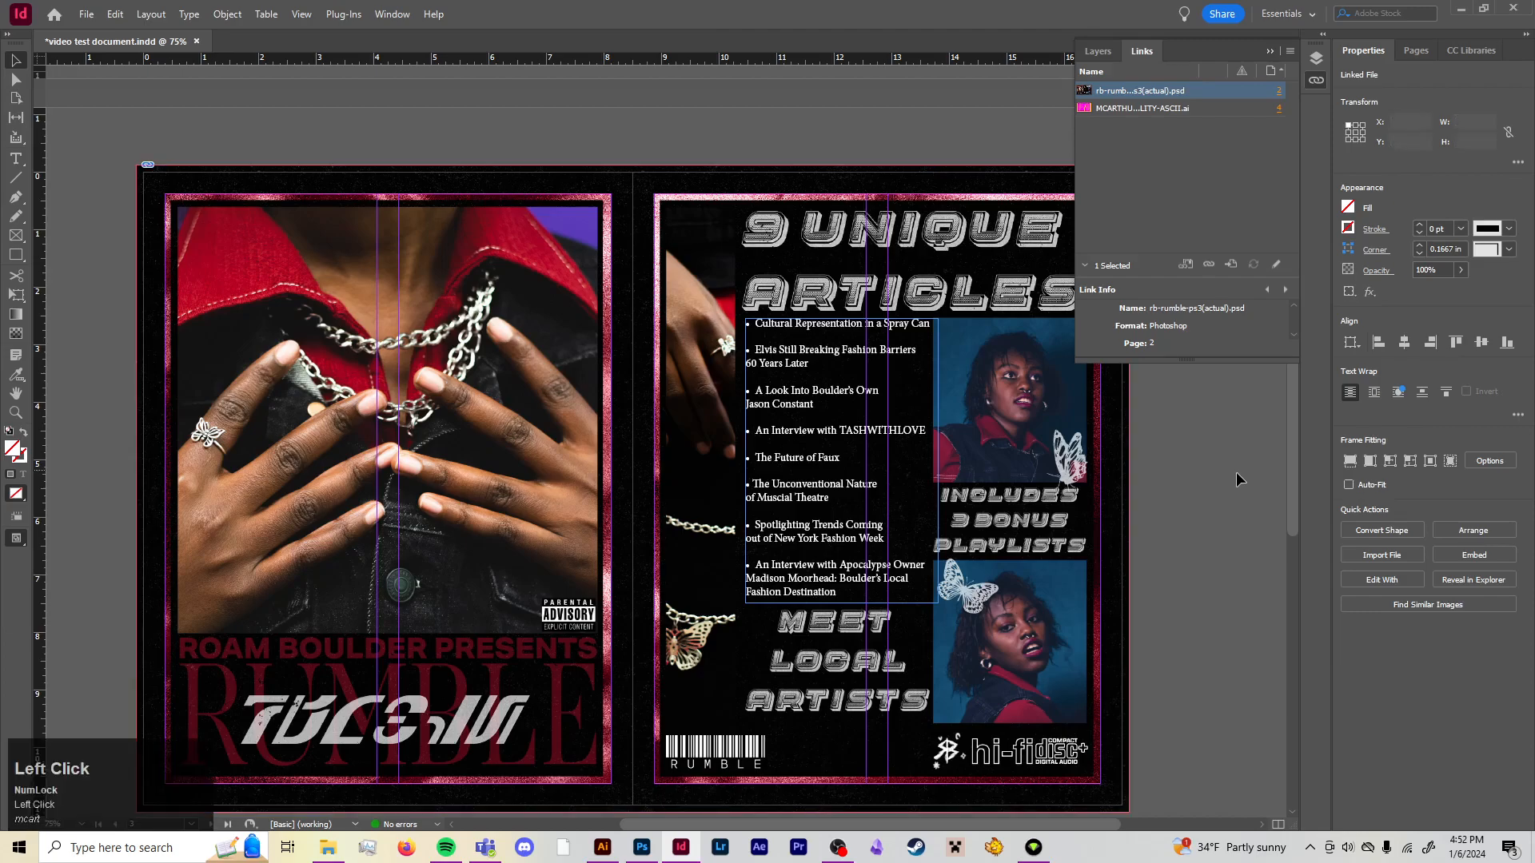
click(1314, 82)
Examine the placed MCARTHUR-REALITY-ASCII artwork on the pages 4-5 spread
scroll(1147, 406, down, 8)
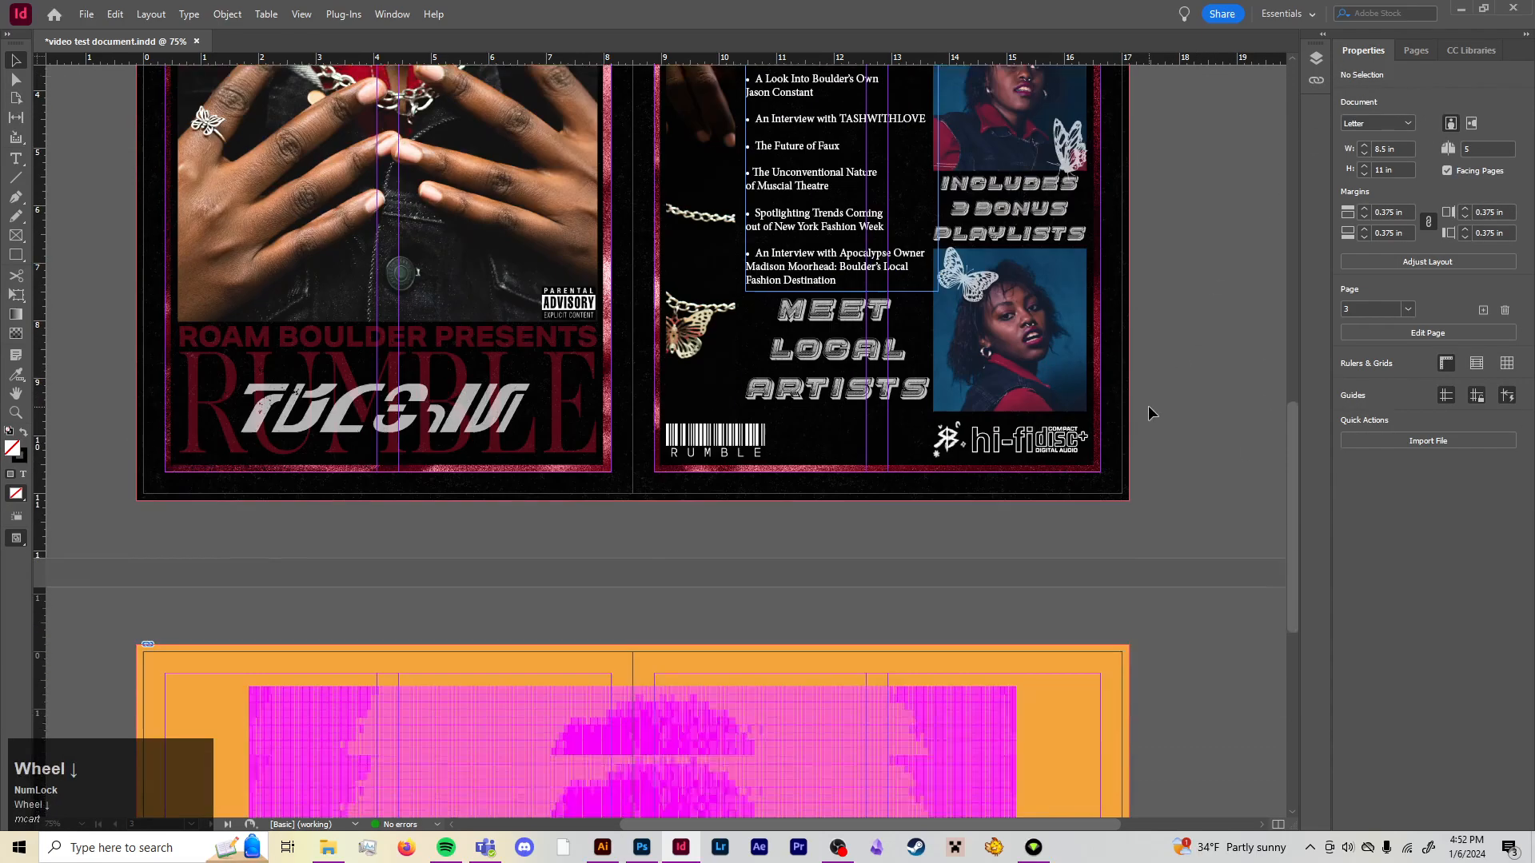
scroll(1148, 406, down, 3)
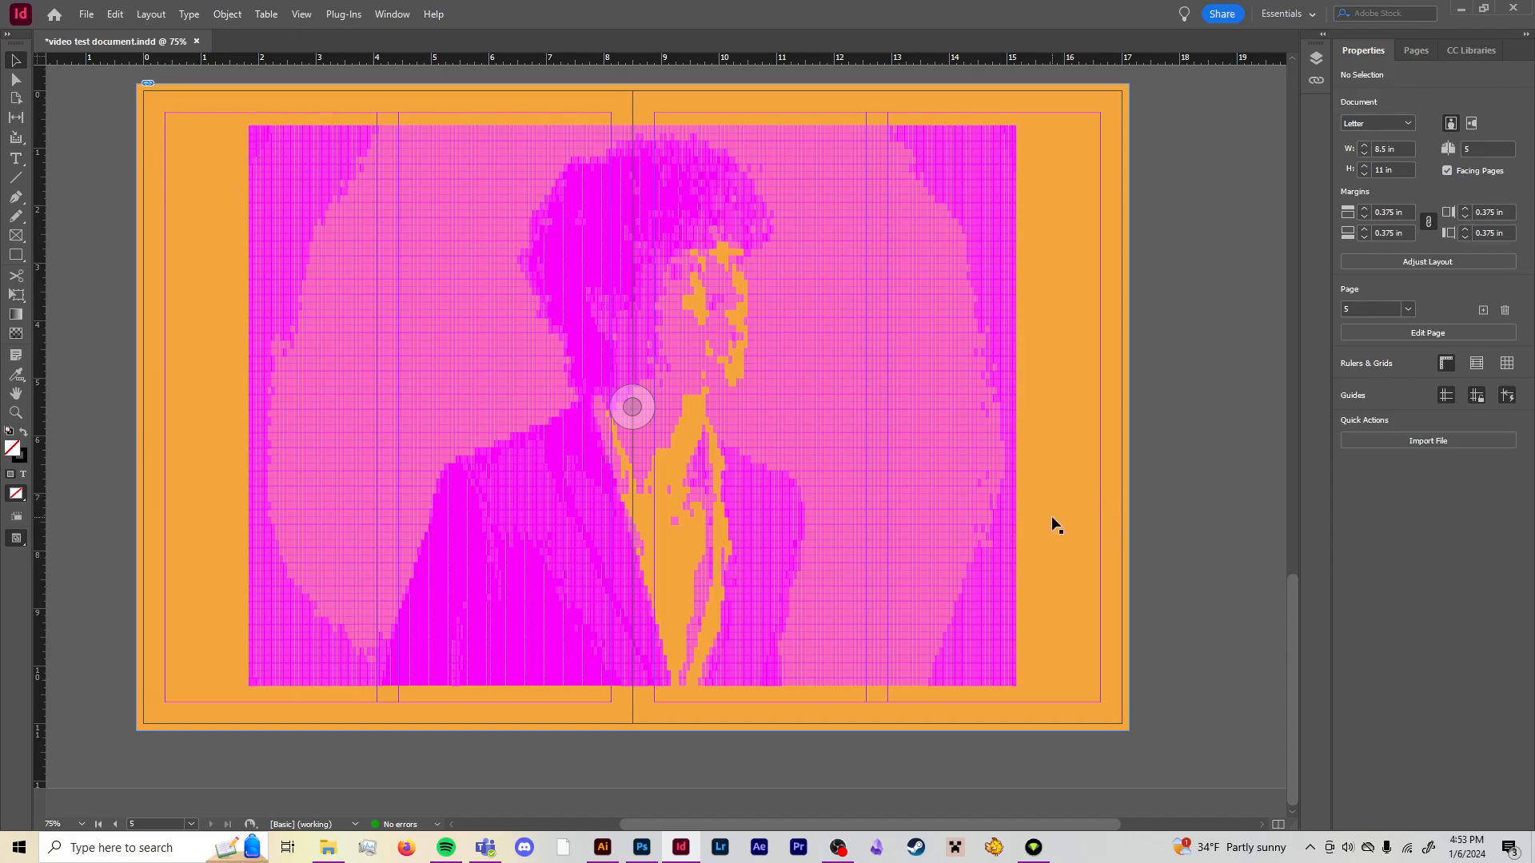
click(1226, 505)
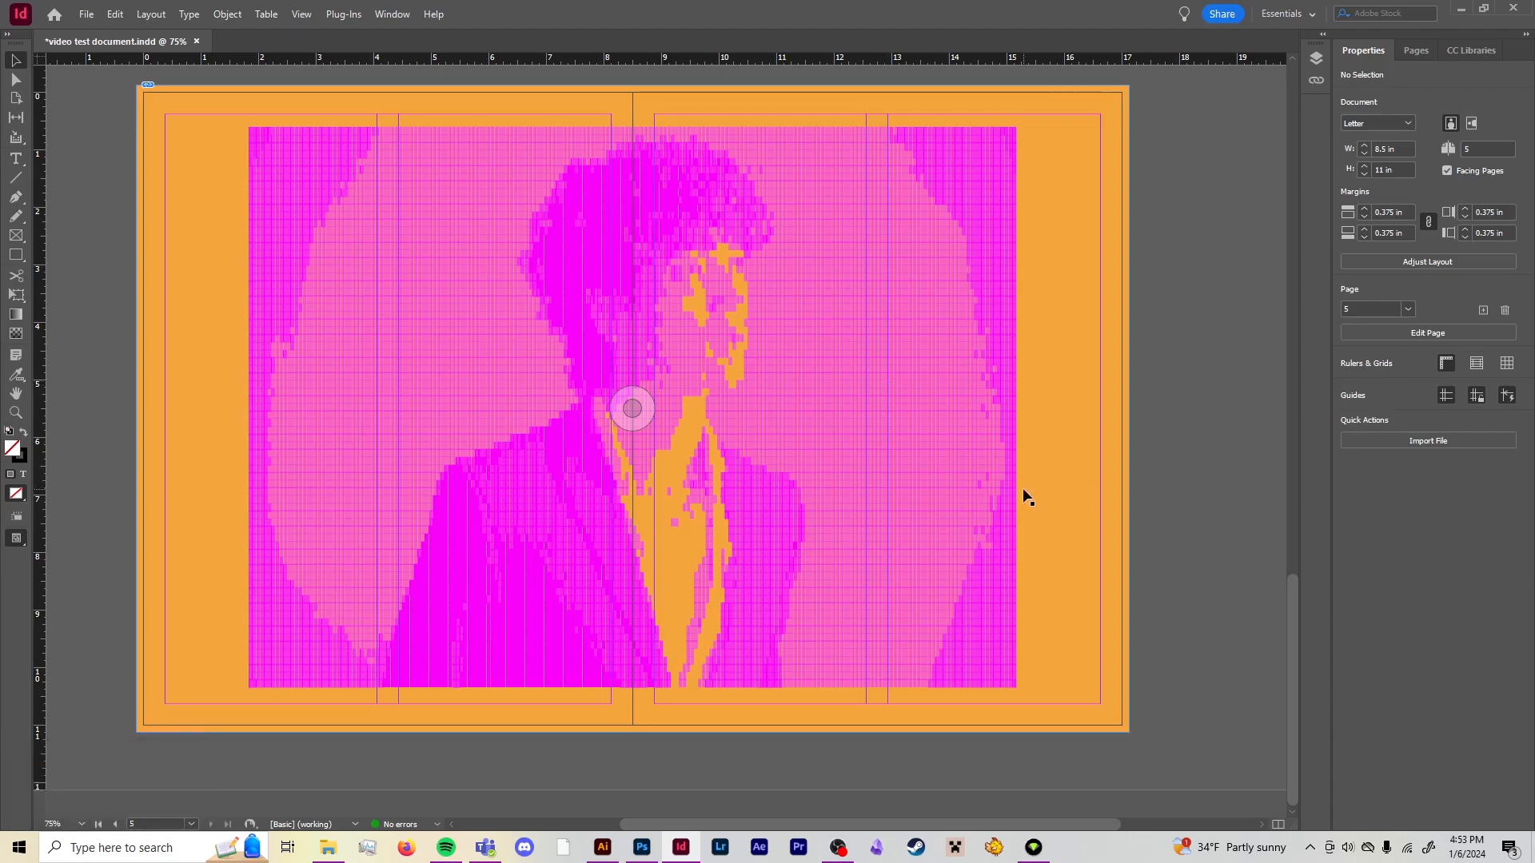
Fit the bulleted article list's text frame to page 3's first column, about 3.69 in wide and 8.13 in tall, starting at Y 2.5 in
scroll(693, 511, up, 10)
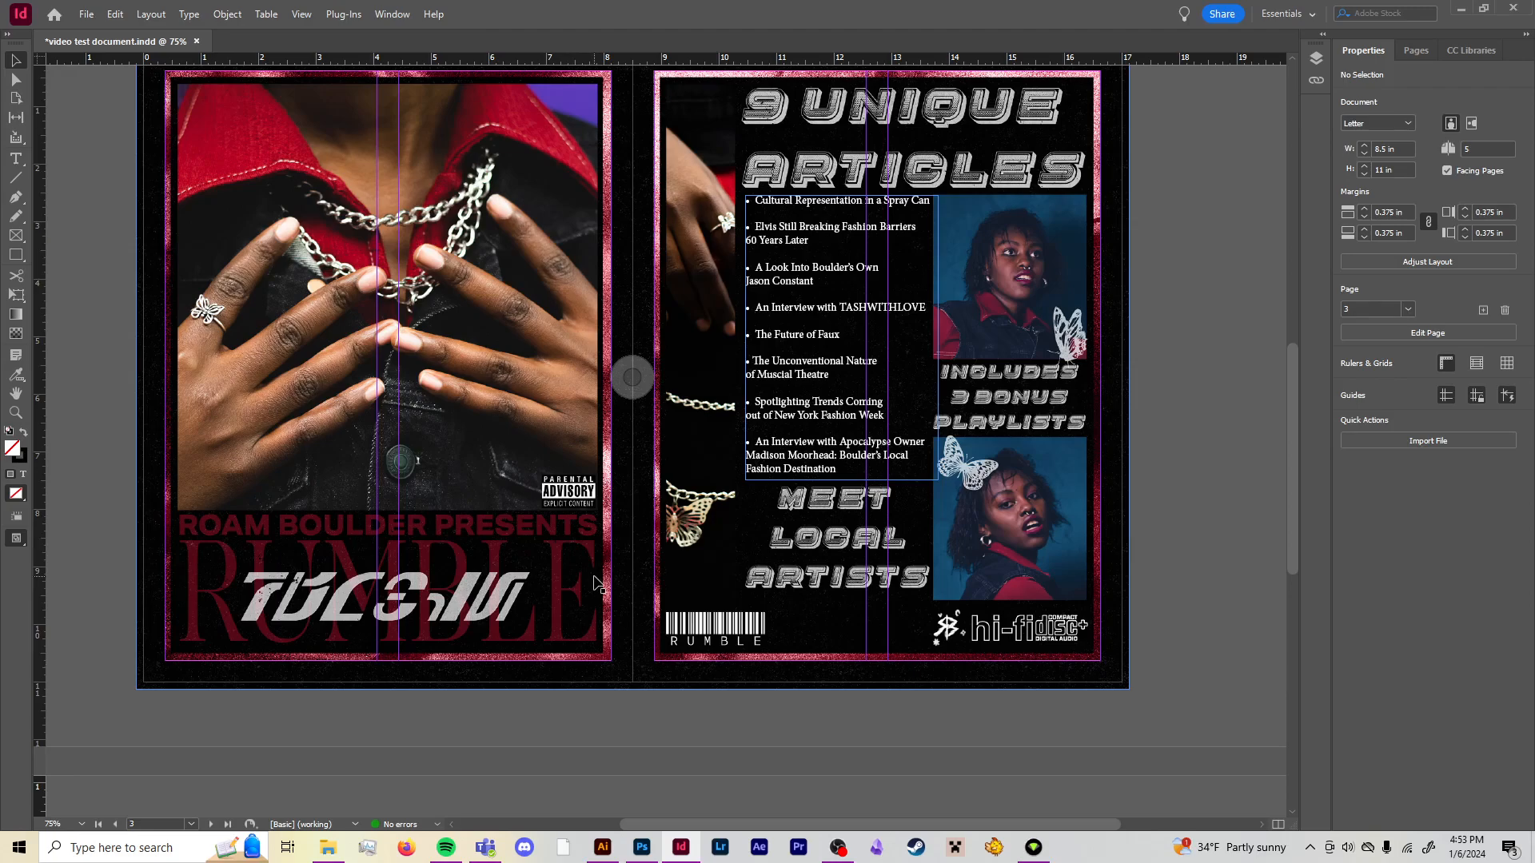
scroll(703, 508, up, 1)
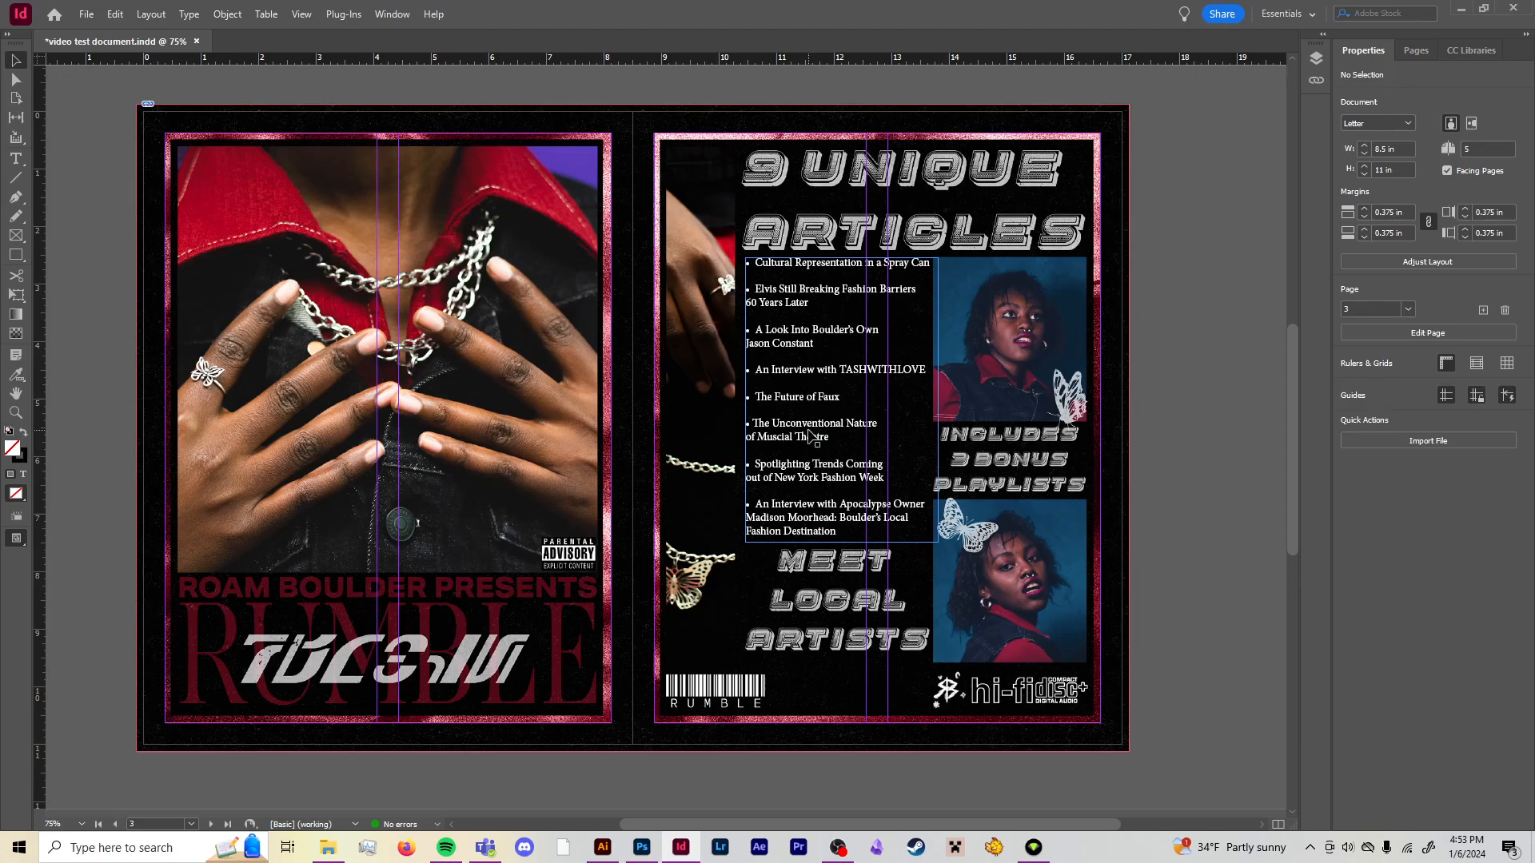
drag(788, 419, 698, 605)
drag(846, 582, 868, 583)
drag(760, 439, 749, 134)
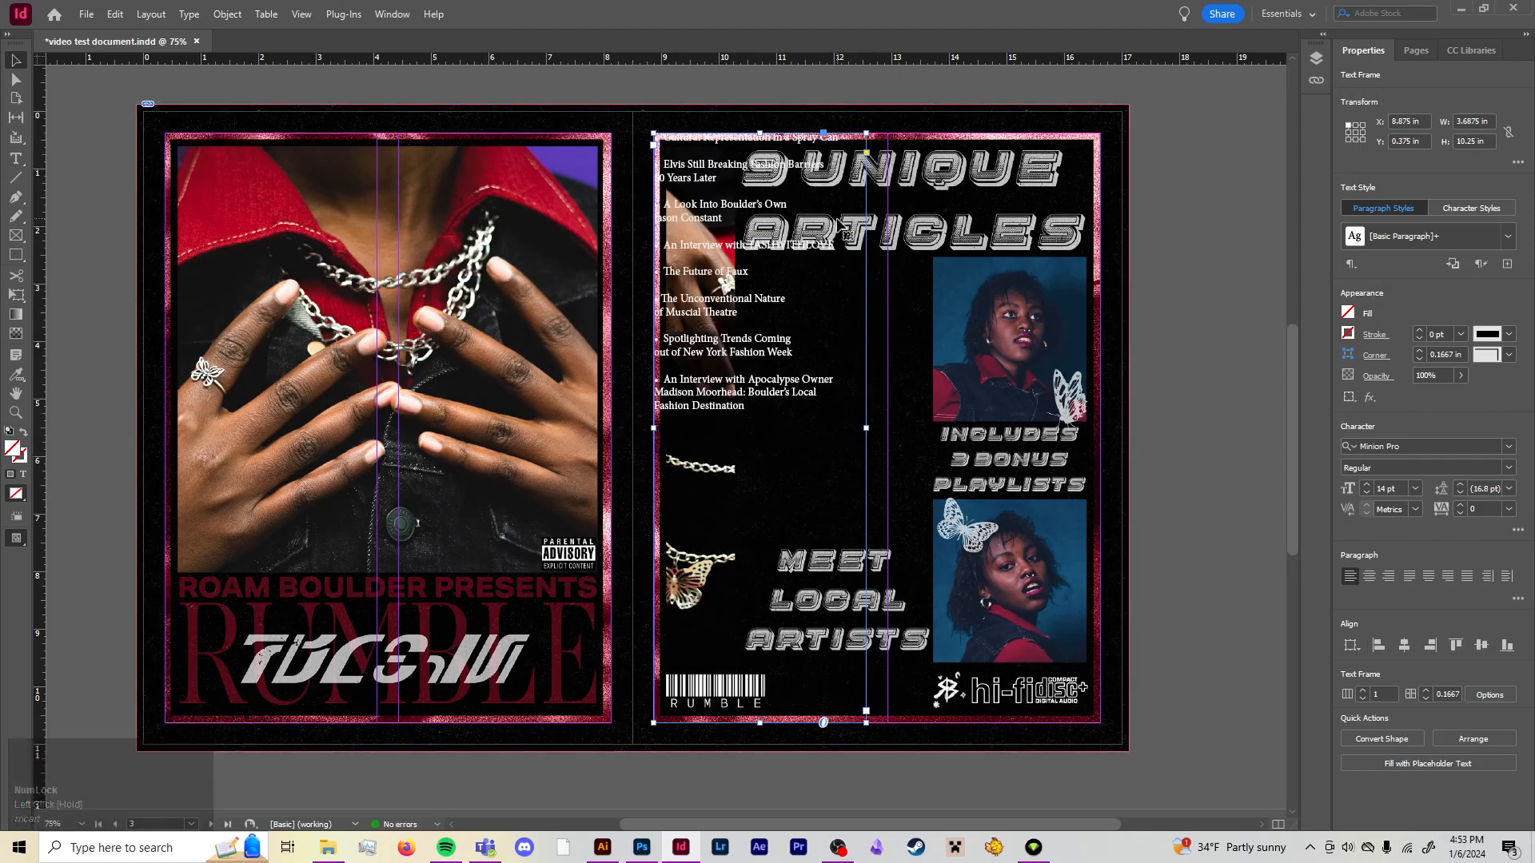
drag(760, 133, 745, 255)
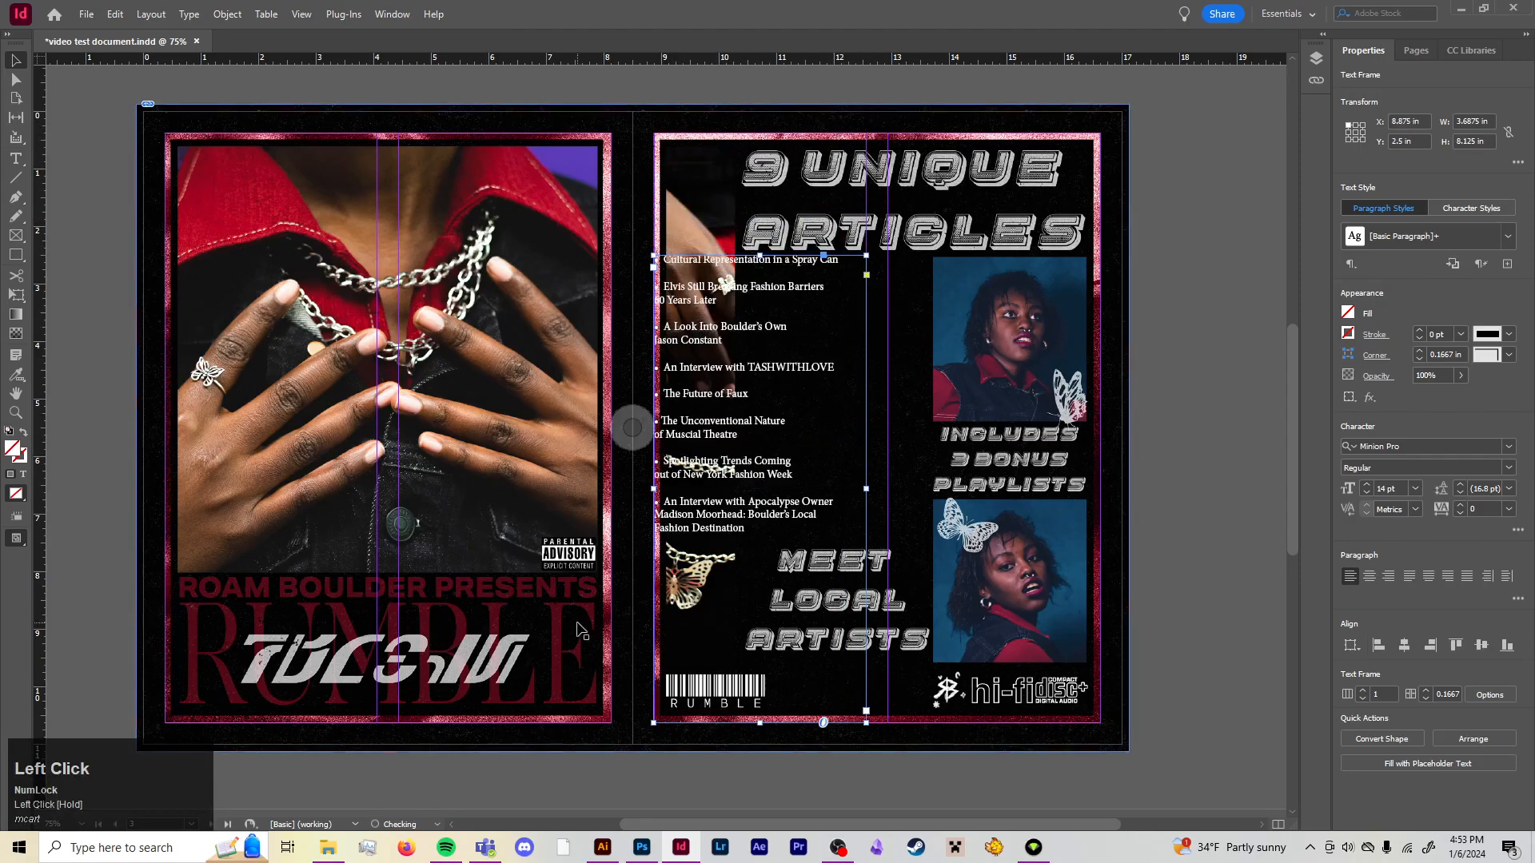
click(647, 472)
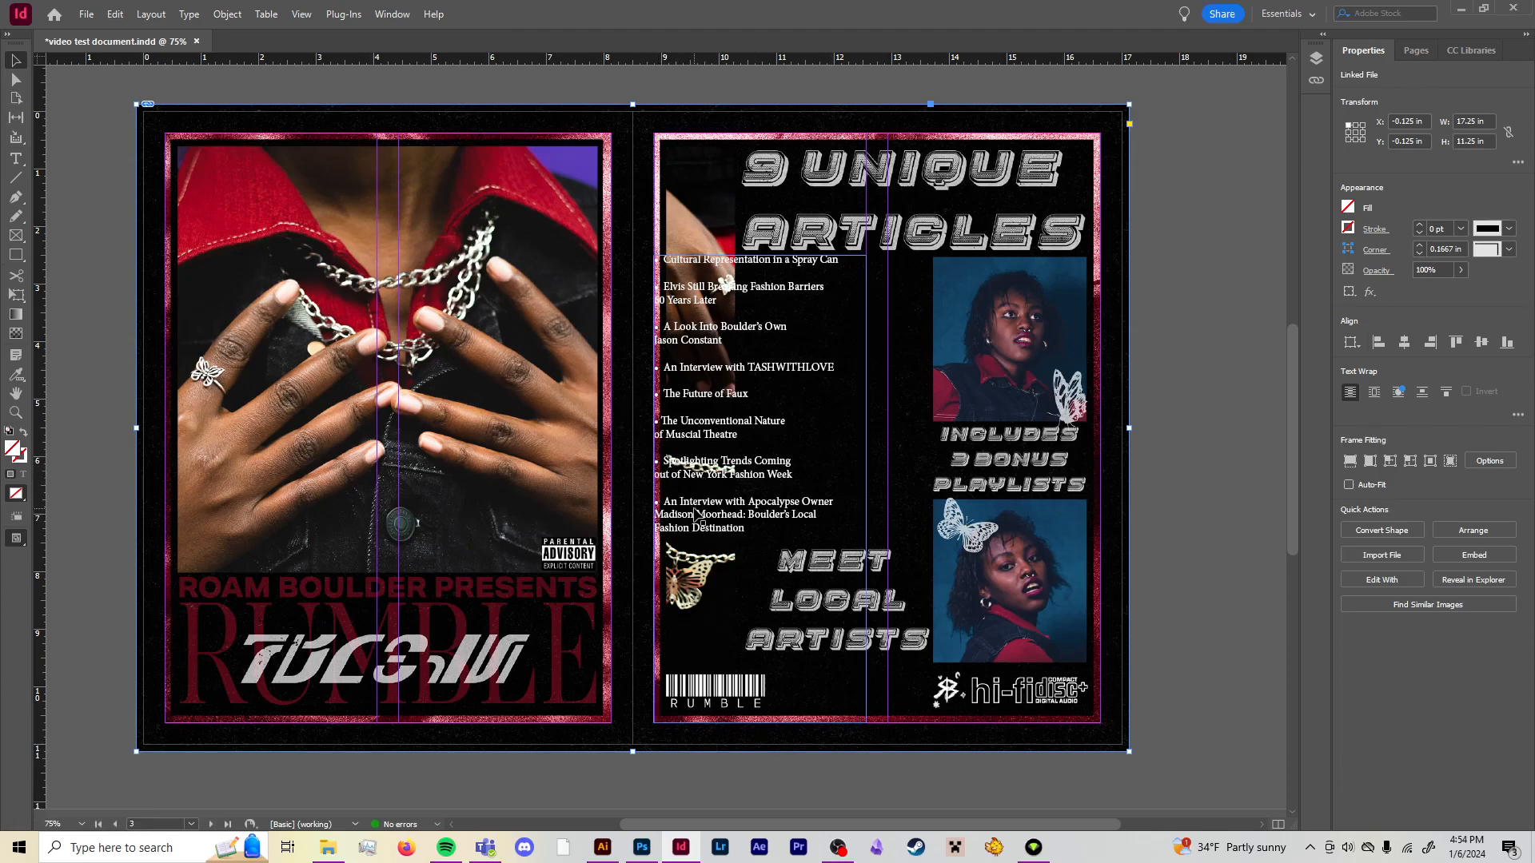
Give the article list's text frame 0.0625 in inset spacing on all sides and shrink it to about 2.22 by 4.91 in
click(701, 534)
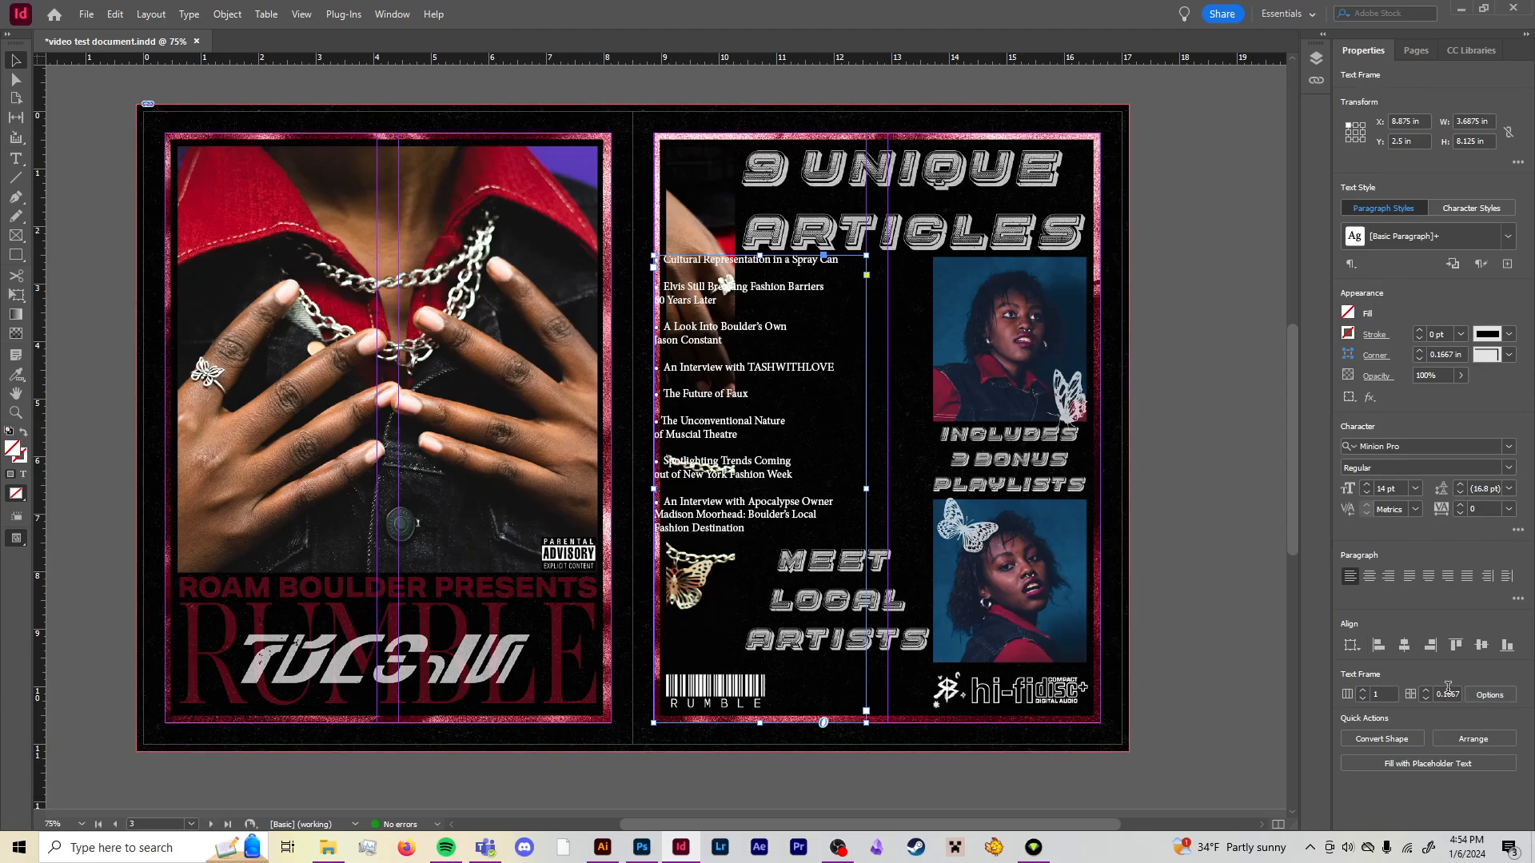
click(1489, 695)
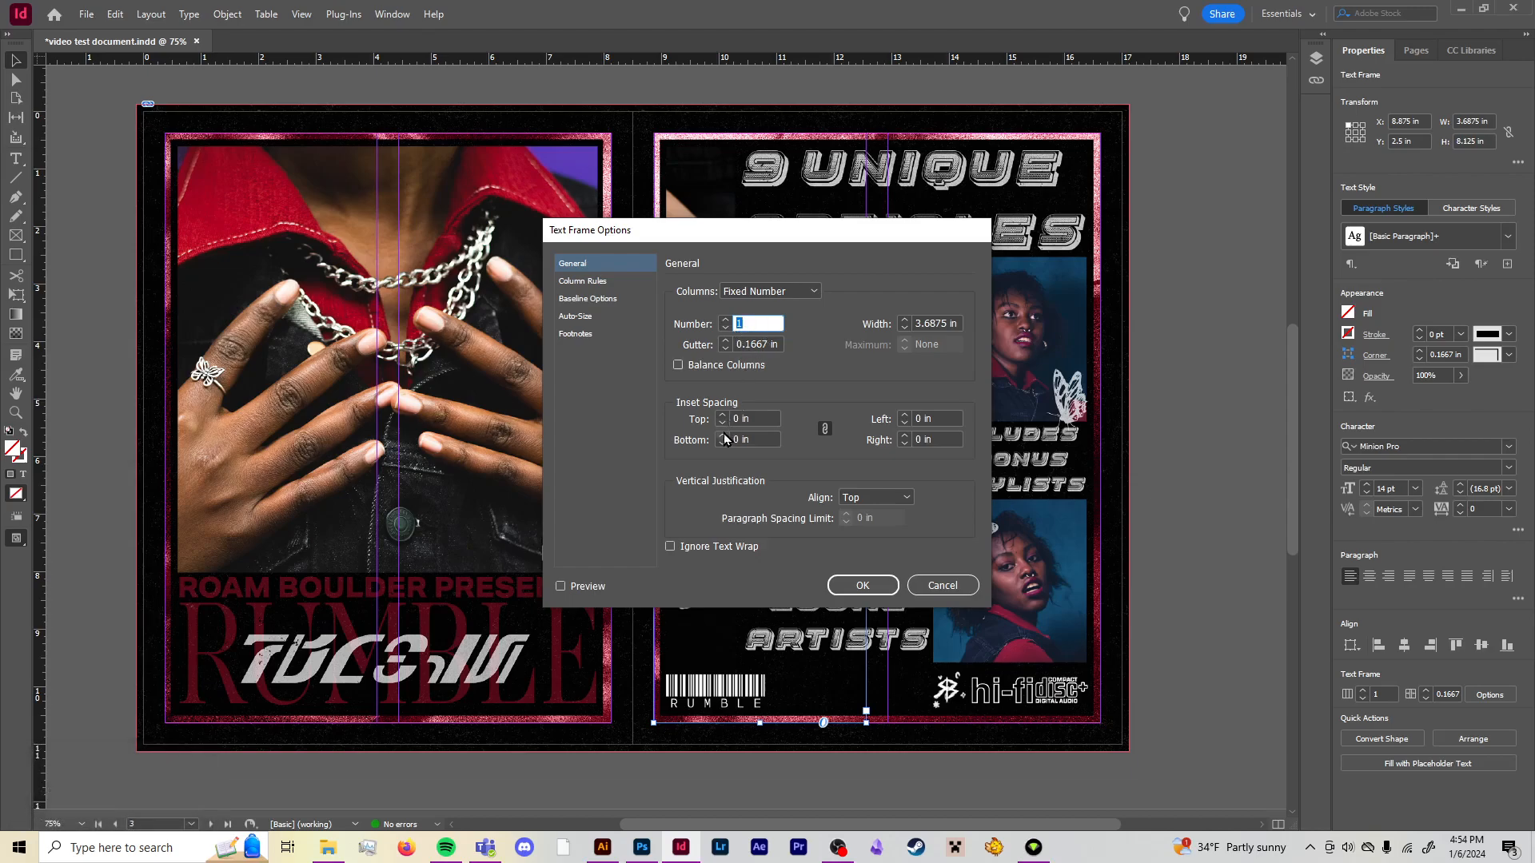
click(747, 424)
key(Right)
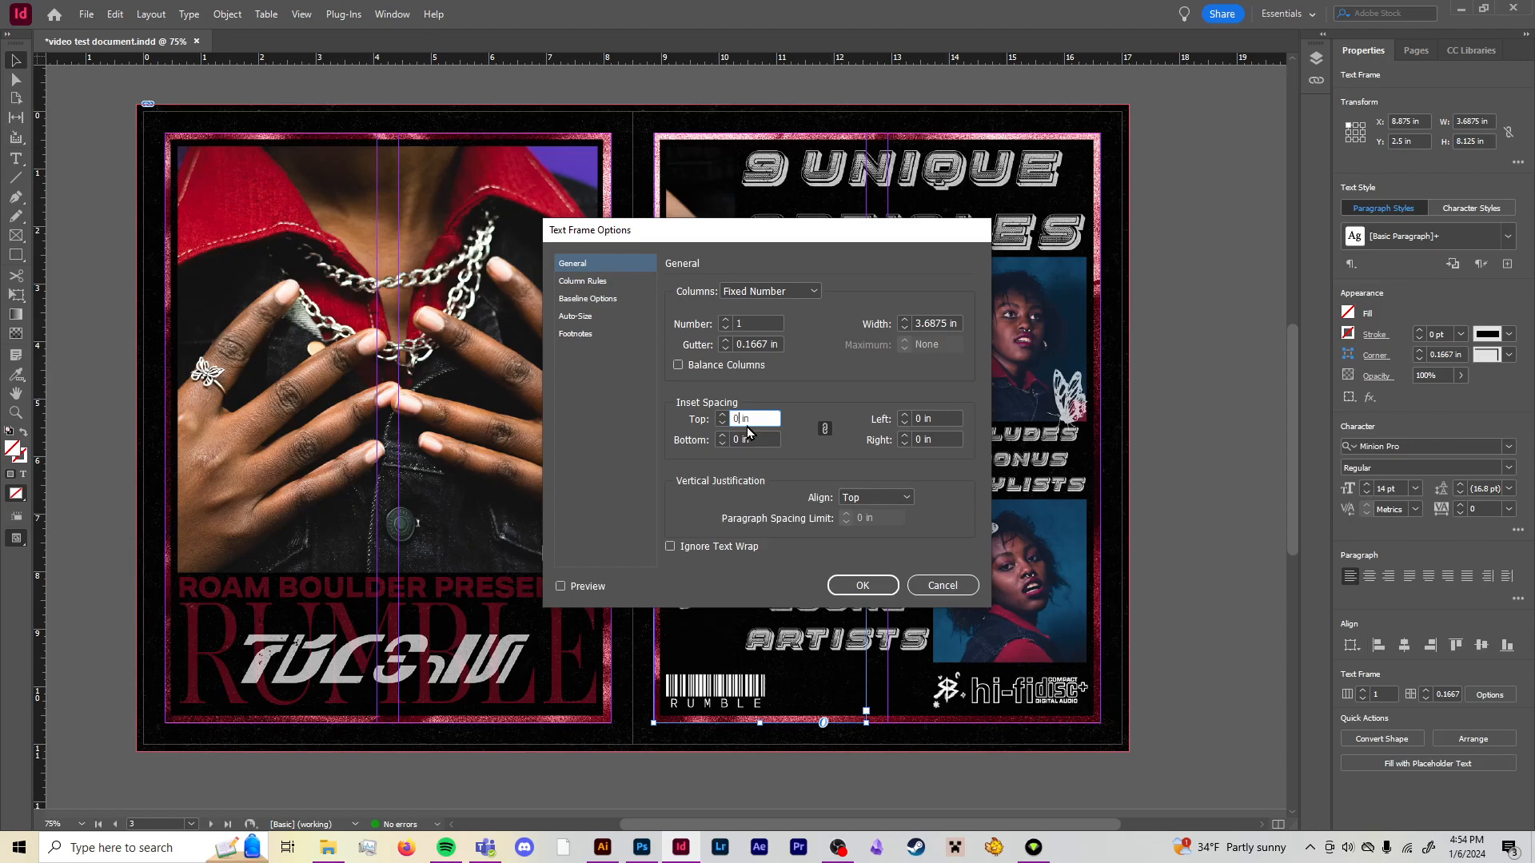
text(.0625)
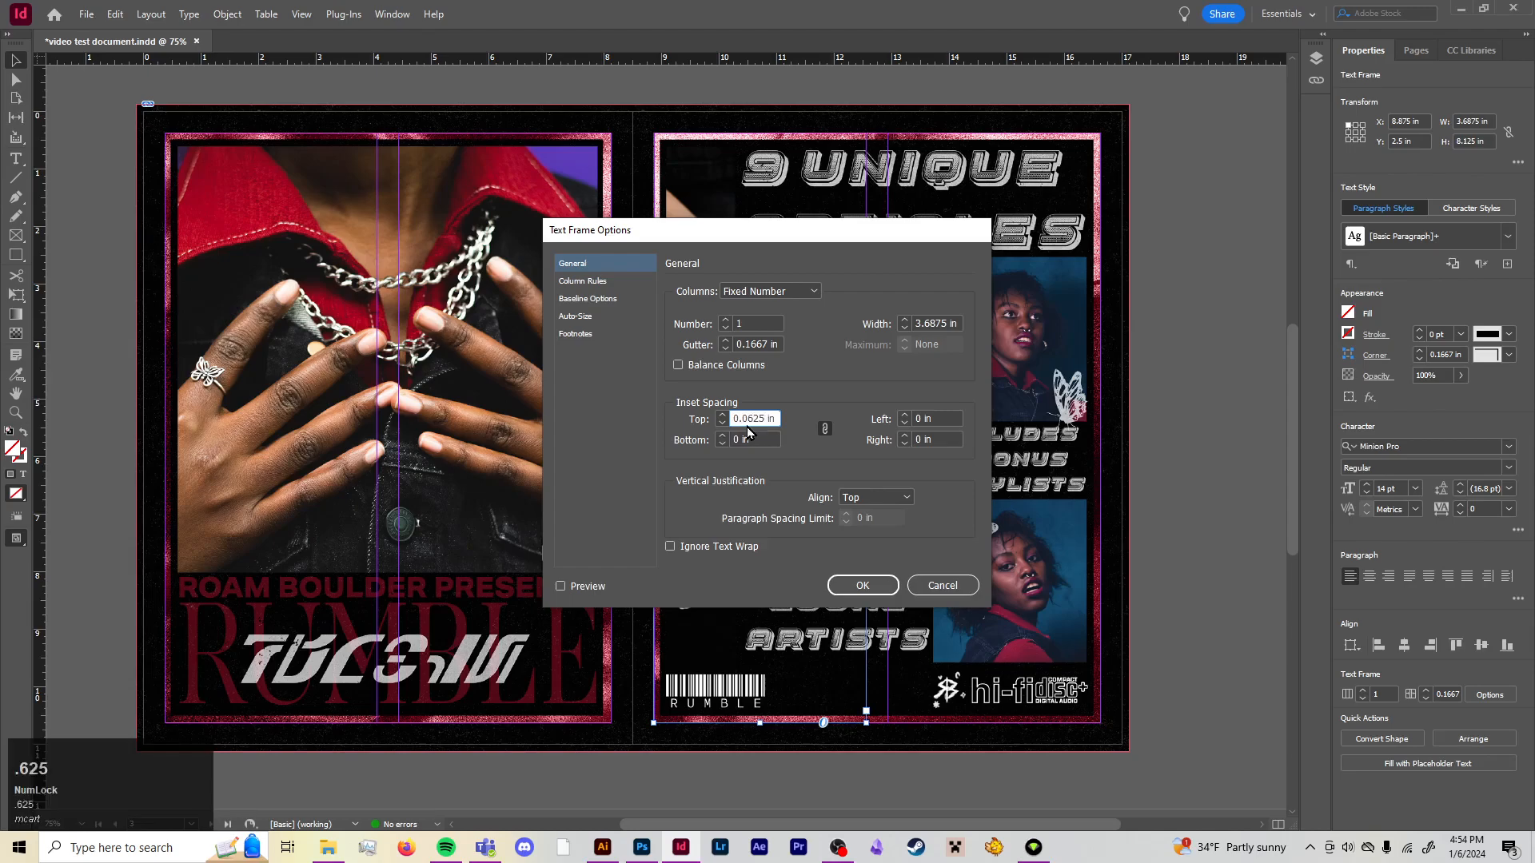
click(820, 411)
click(763, 438)
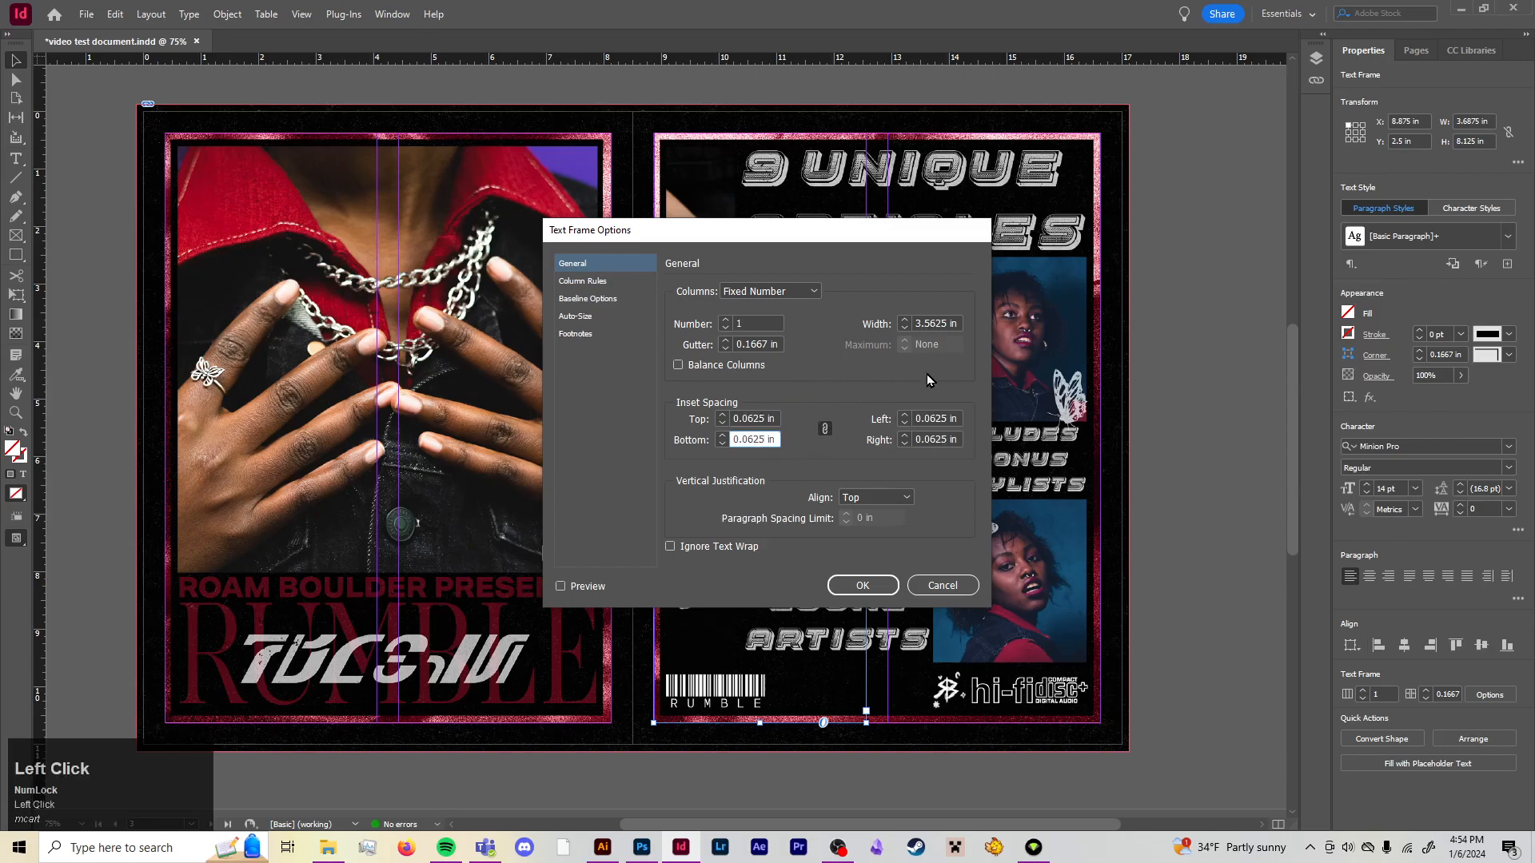
click(863, 586)
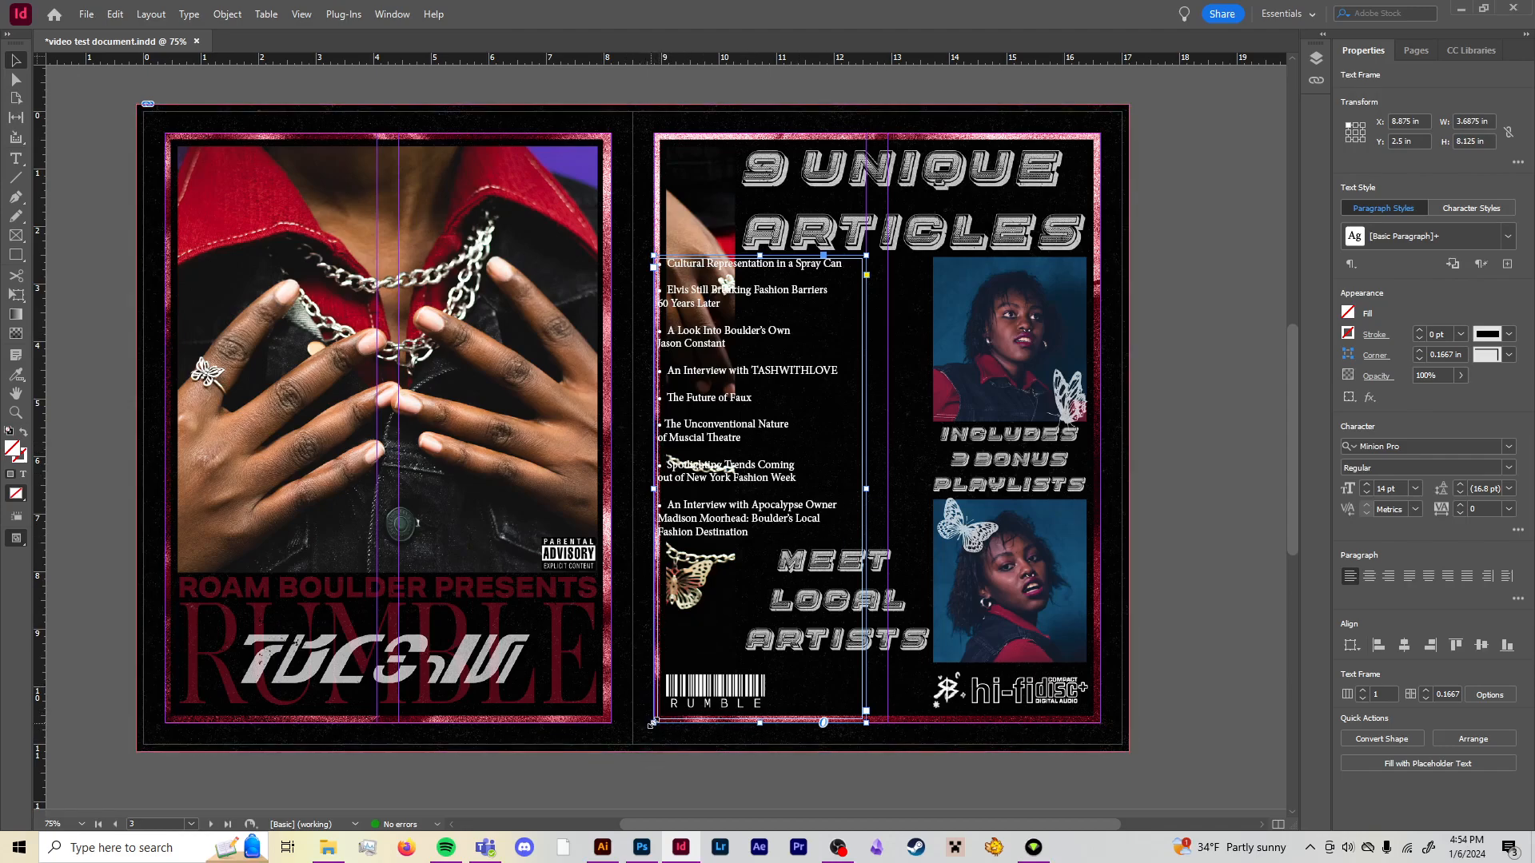
drag(660, 724, 739, 534)
drag(775, 369, 765, 434)
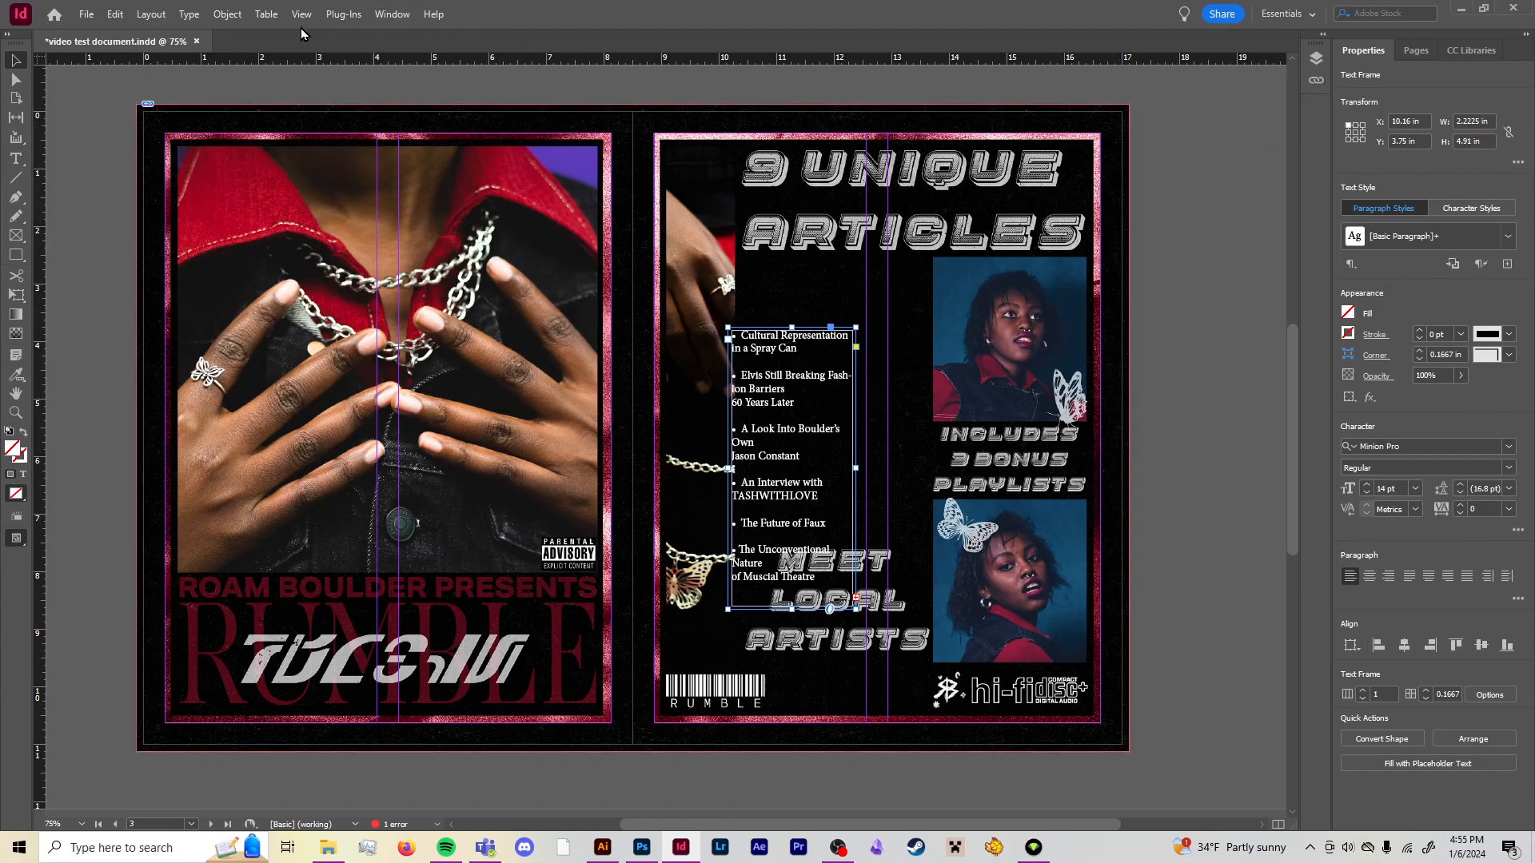
Show the Paragraph settings, dock them beside the other collapsed panels, and turn off hyphenation for the article list
click(391, 14)
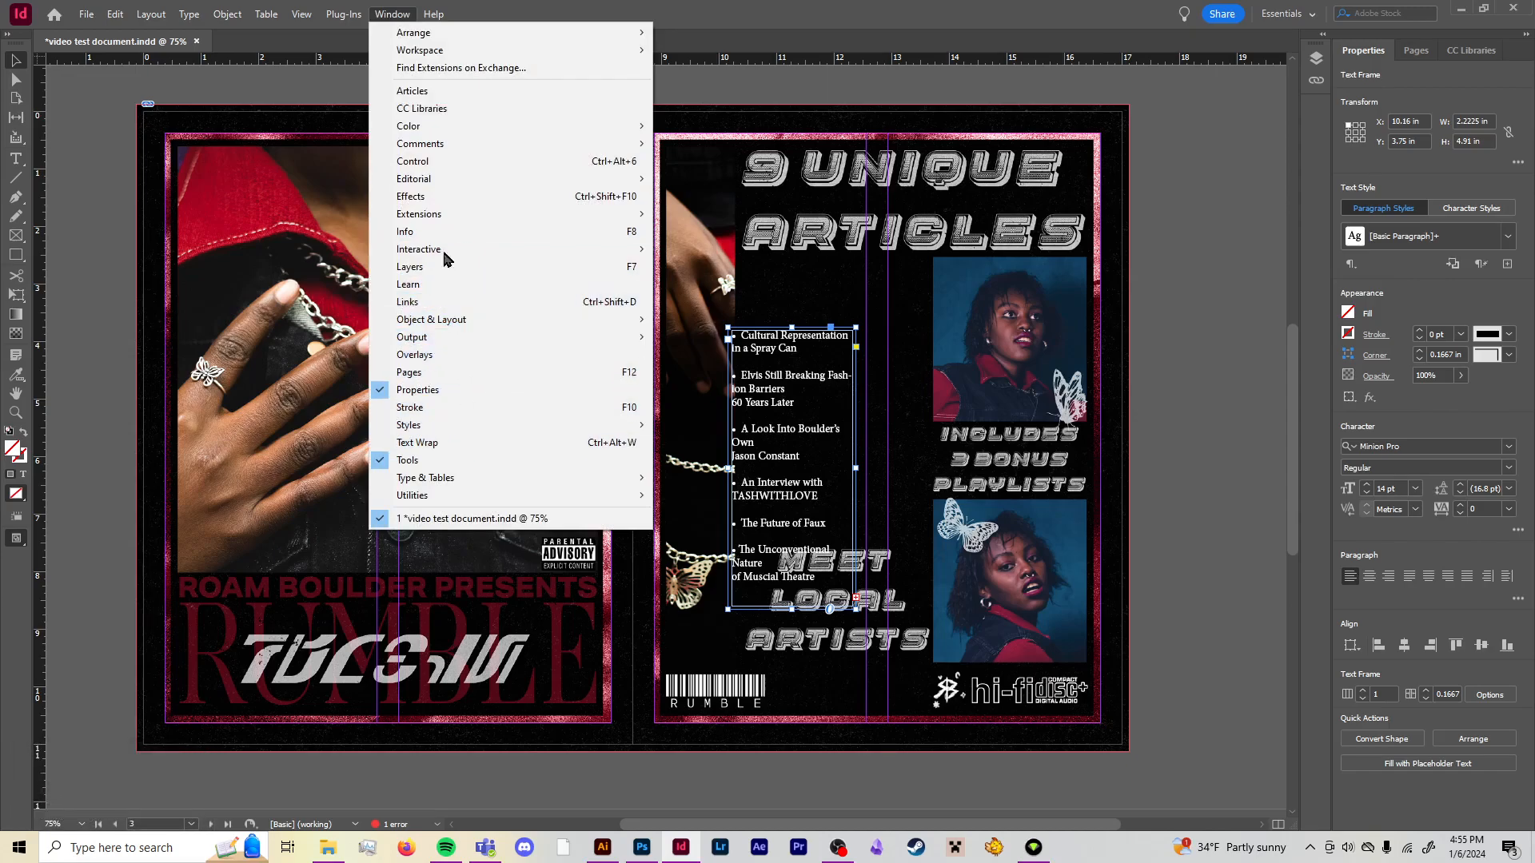
scroll(418, 374, down, 1)
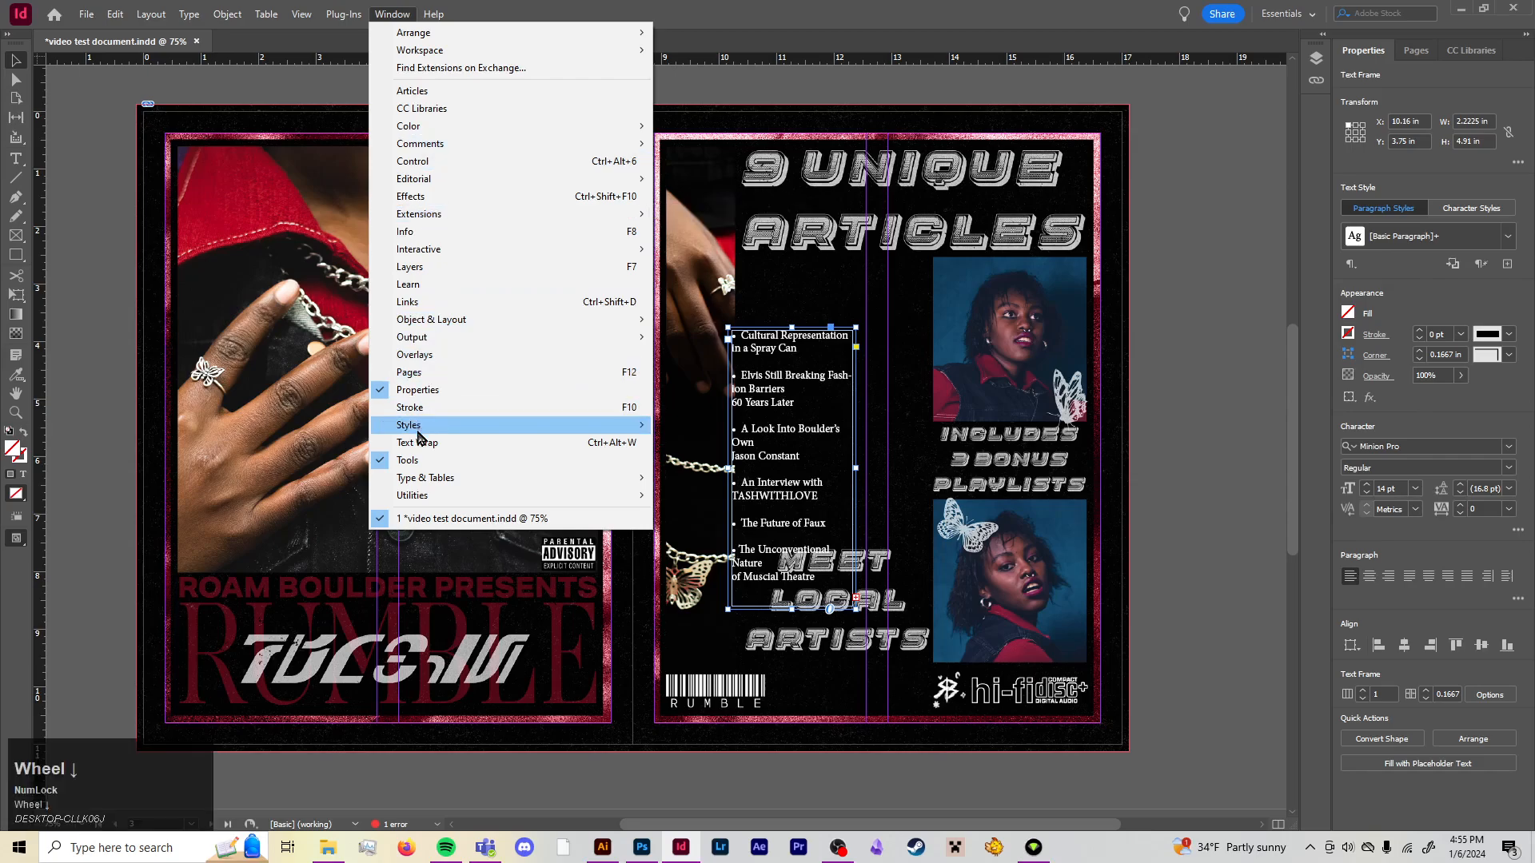
mouse_move(427, 477)
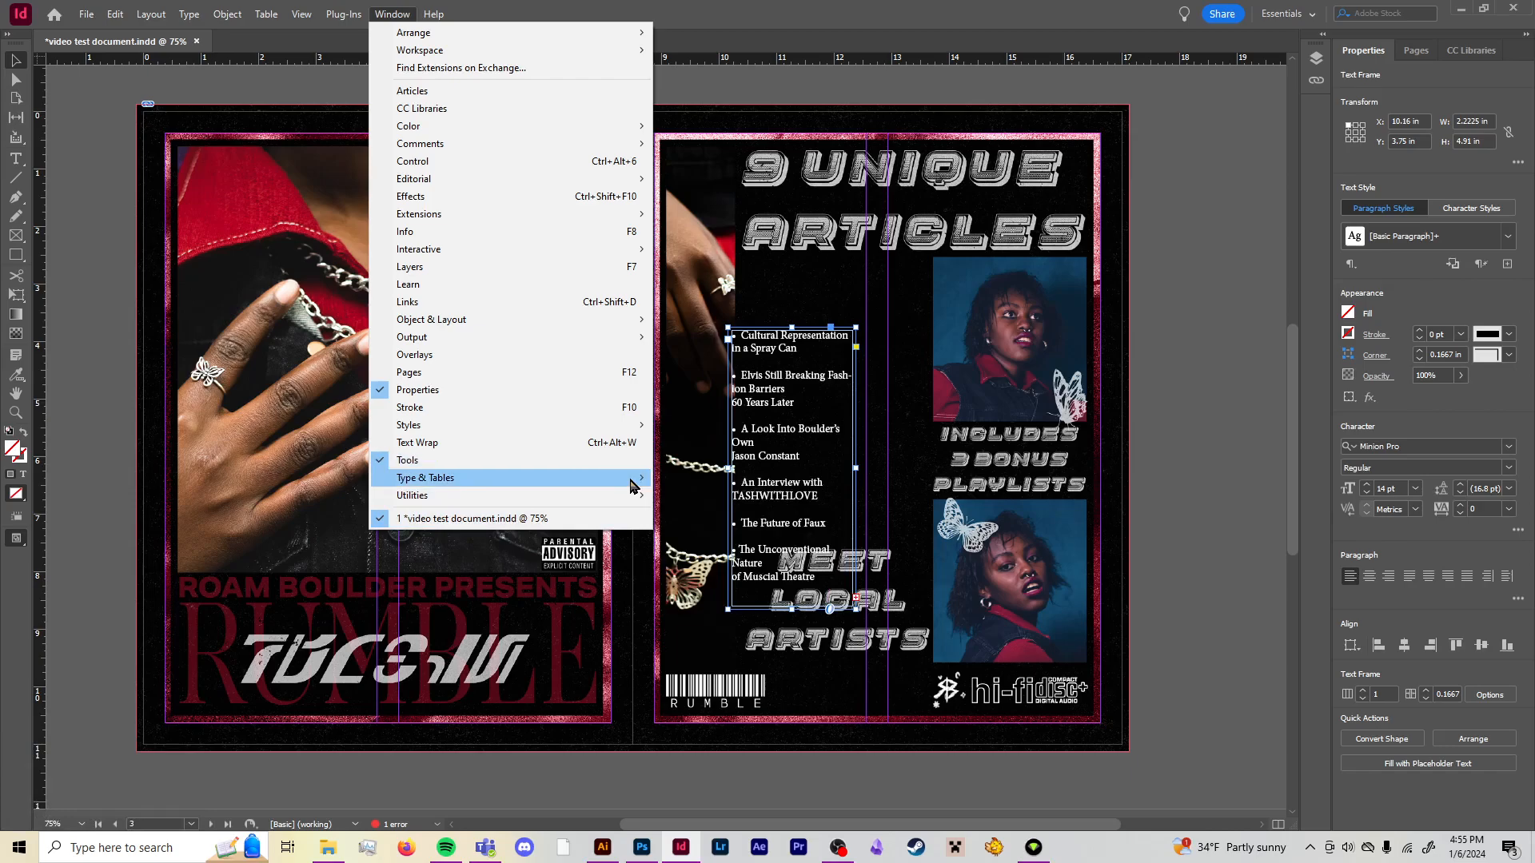
mouse_move(636, 477)
click(743, 567)
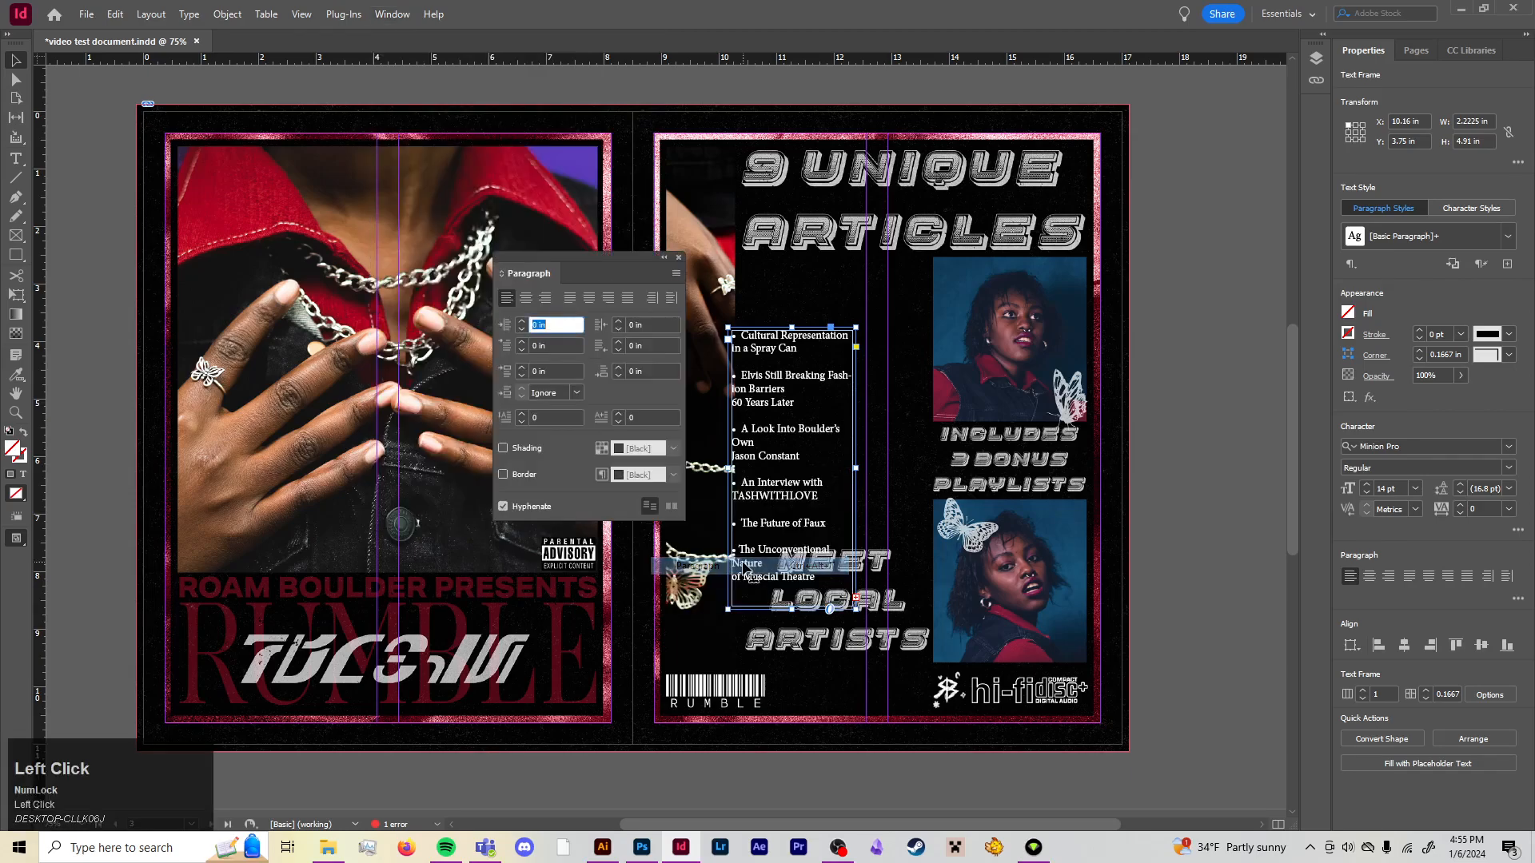
drag(607, 258, 1304, 112)
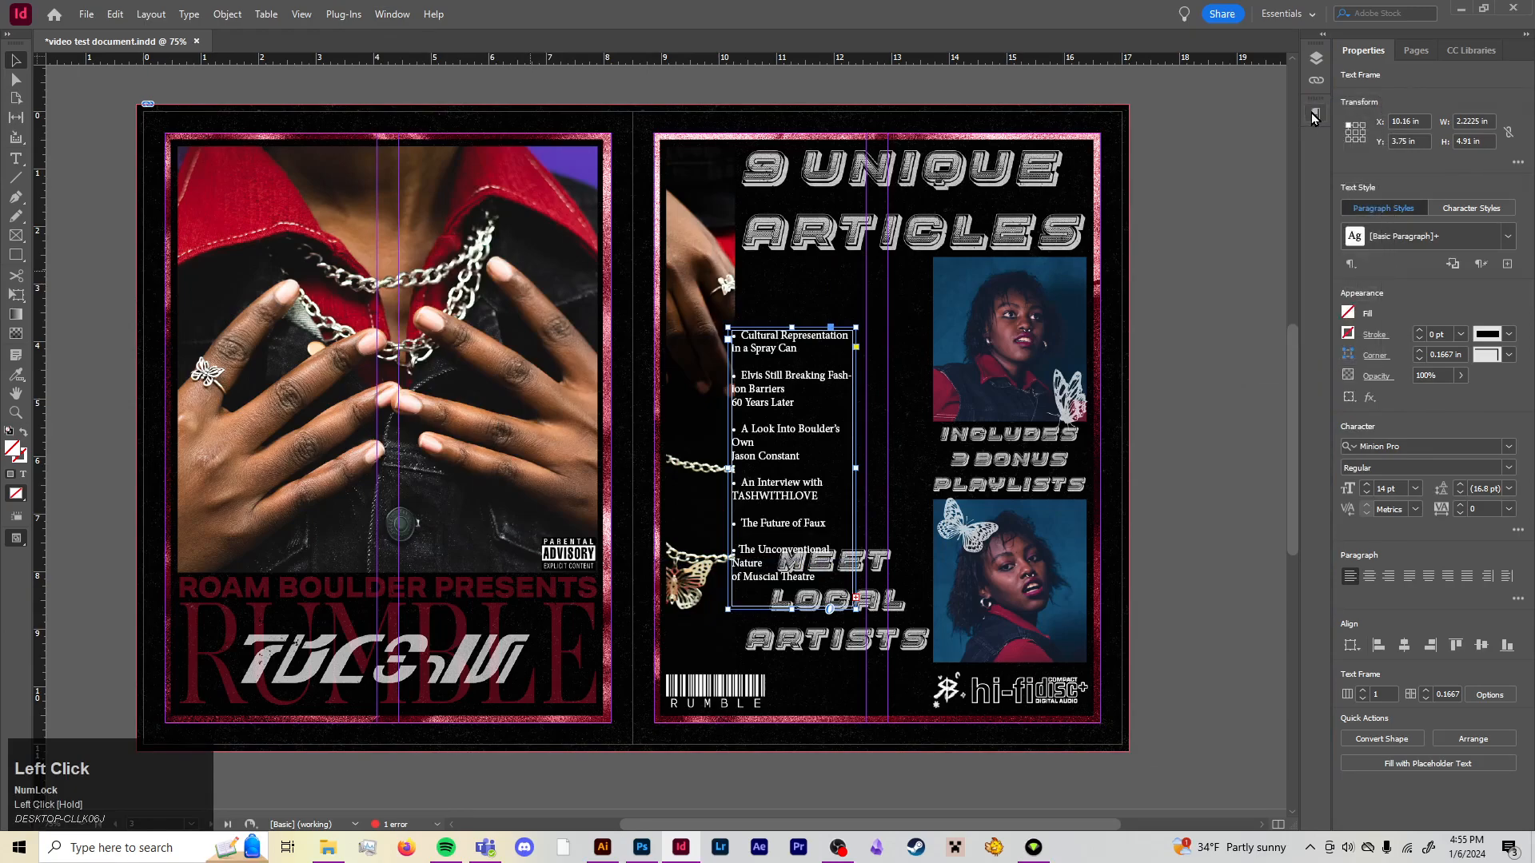
click(1311, 113)
click(1113, 344)
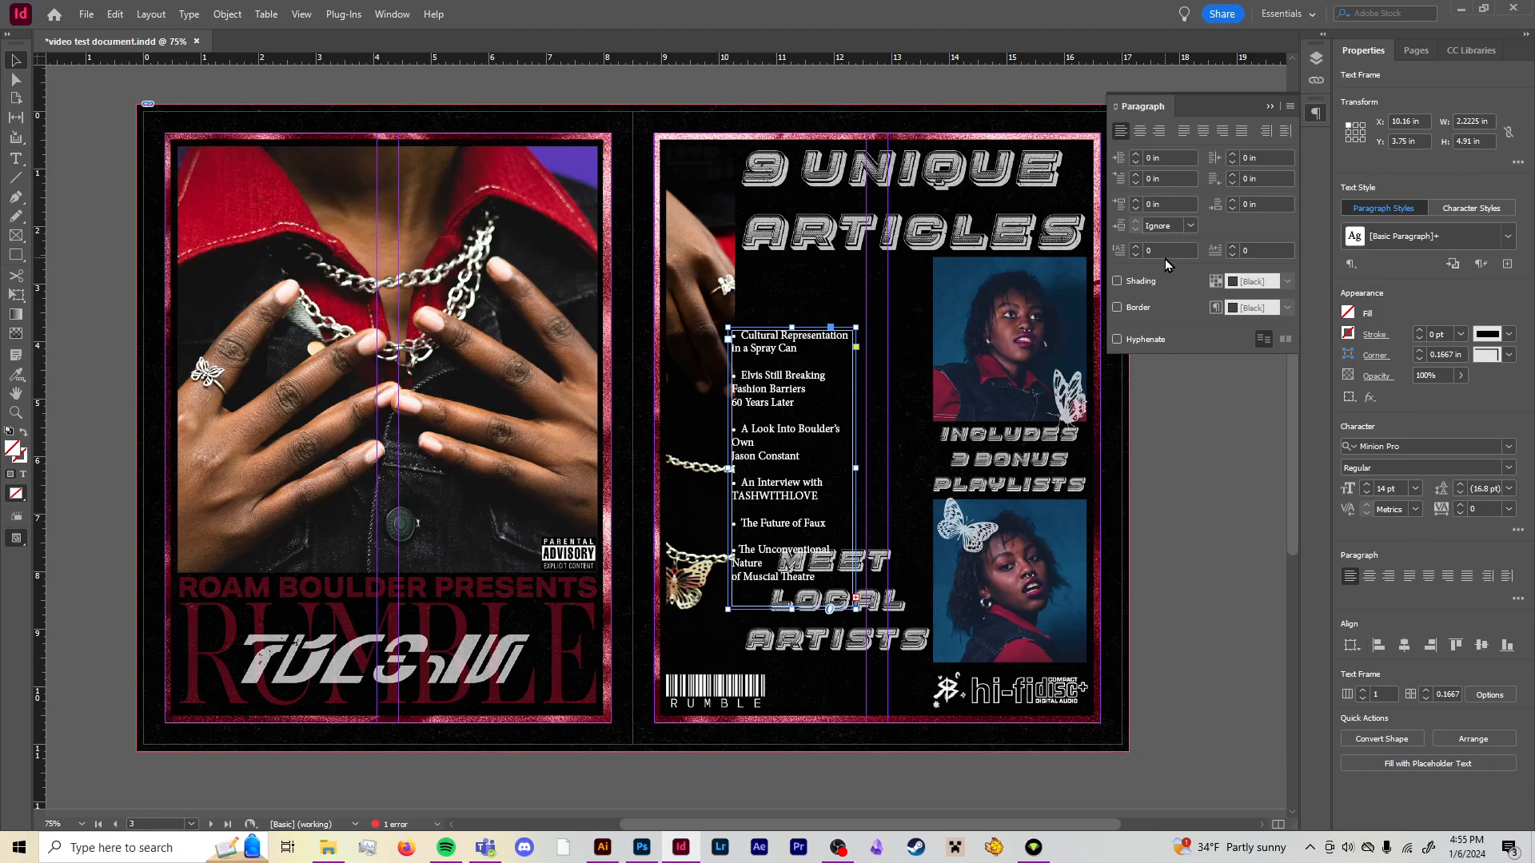
Remove the bullet before "Cultural Representation in a Spray Can" and try a three-line drop cap on its first letter
double_click(744, 335)
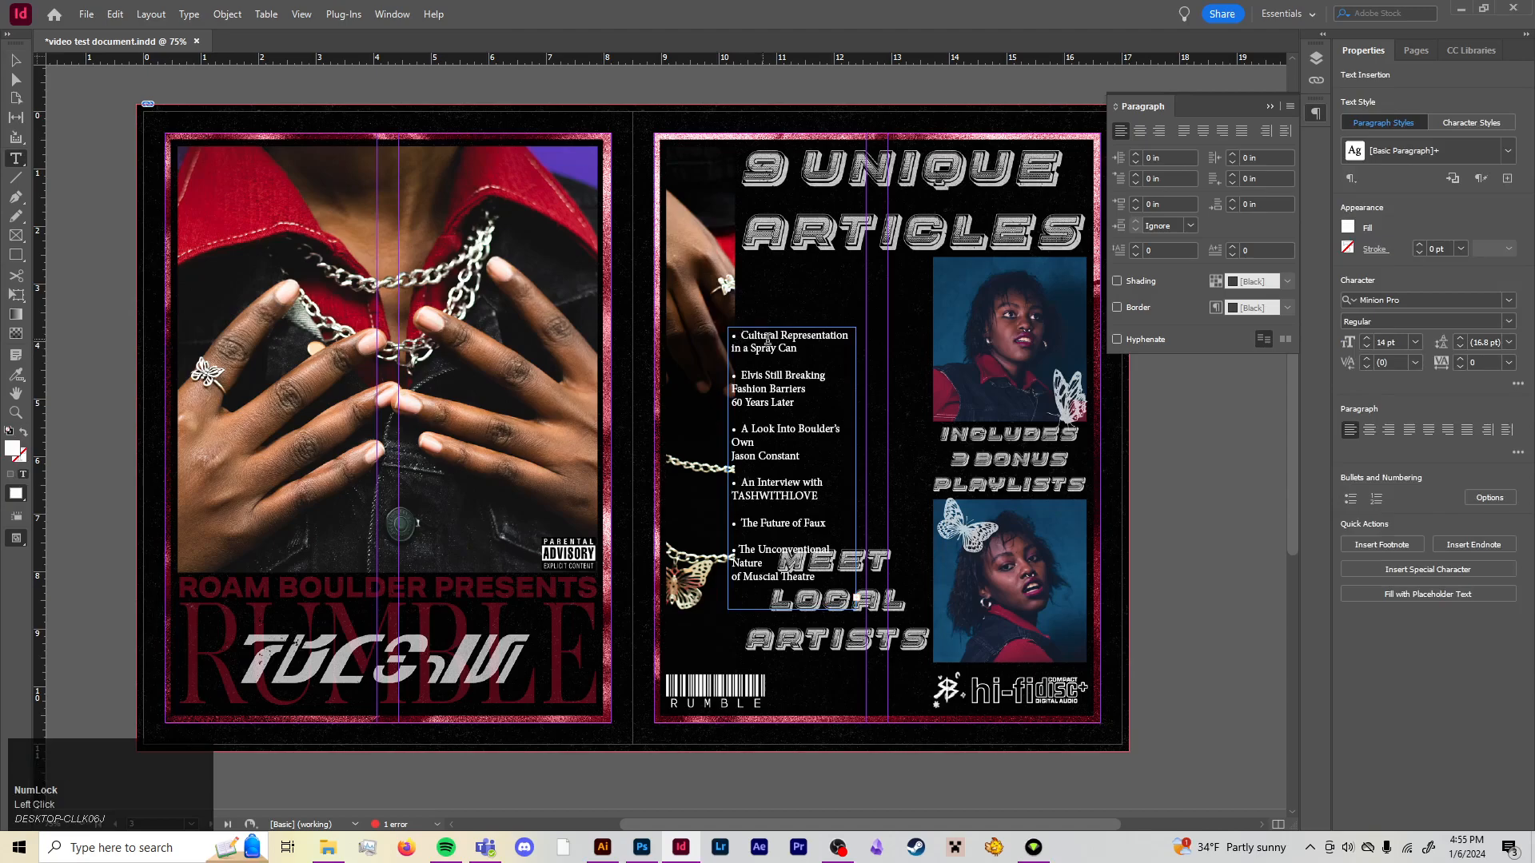
key(BackSpace)
key(BackSpace)
key(BackSpace)
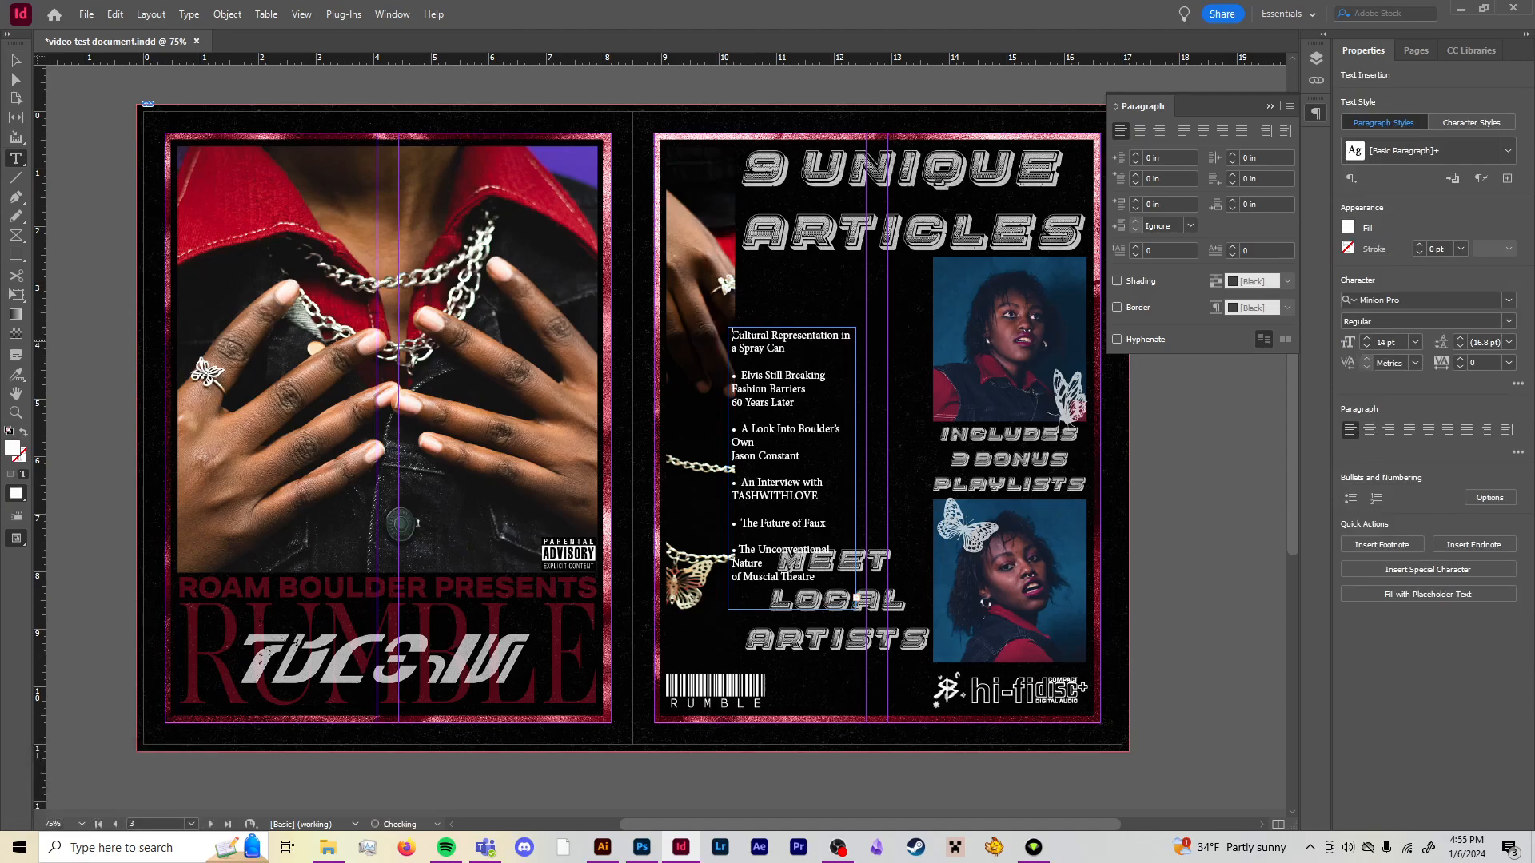
key(shift+Right)
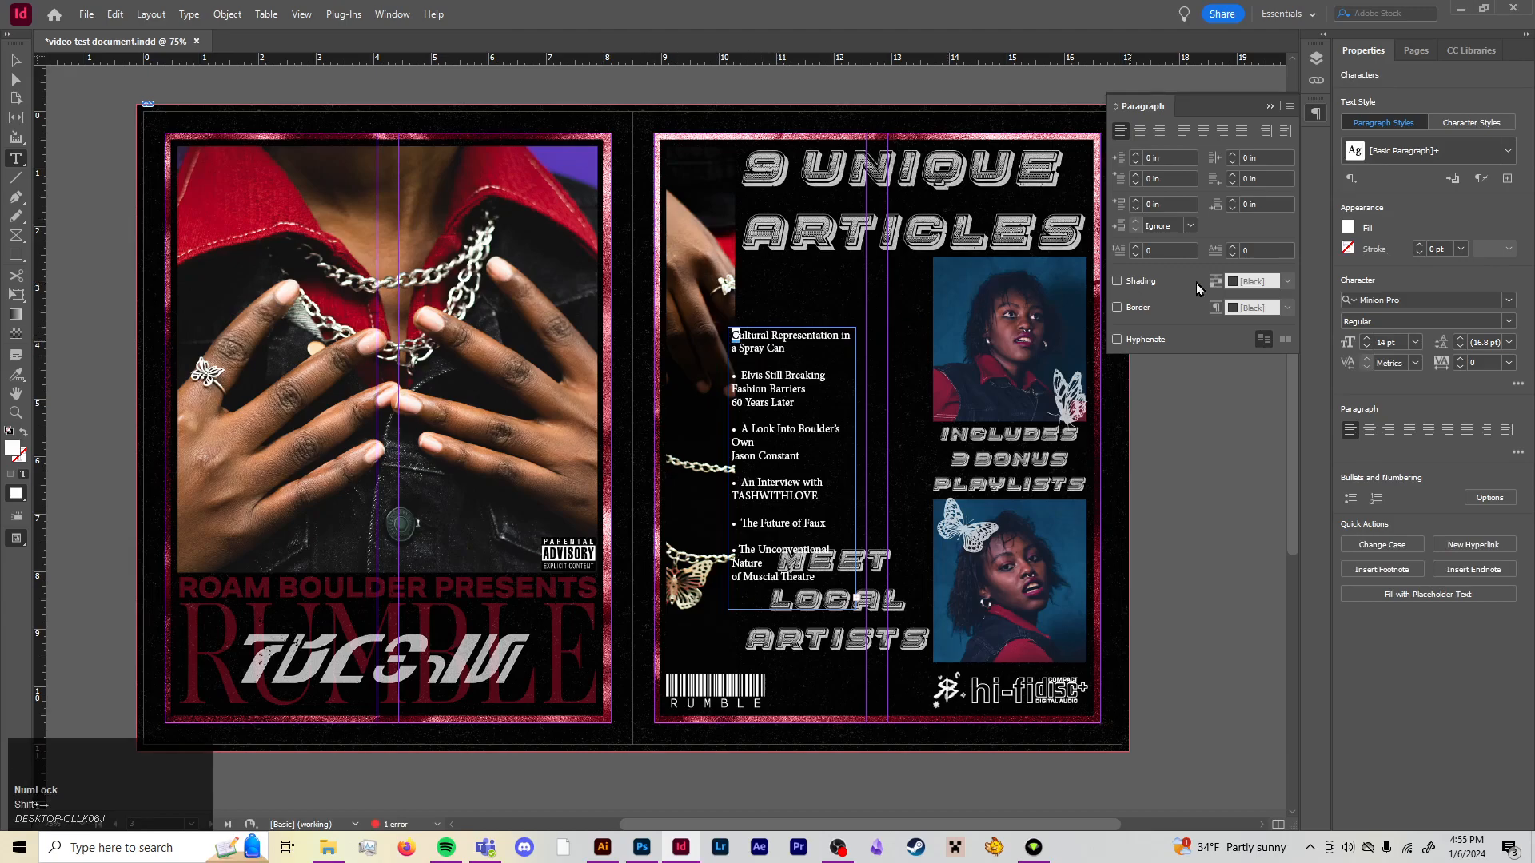
click(1138, 248)
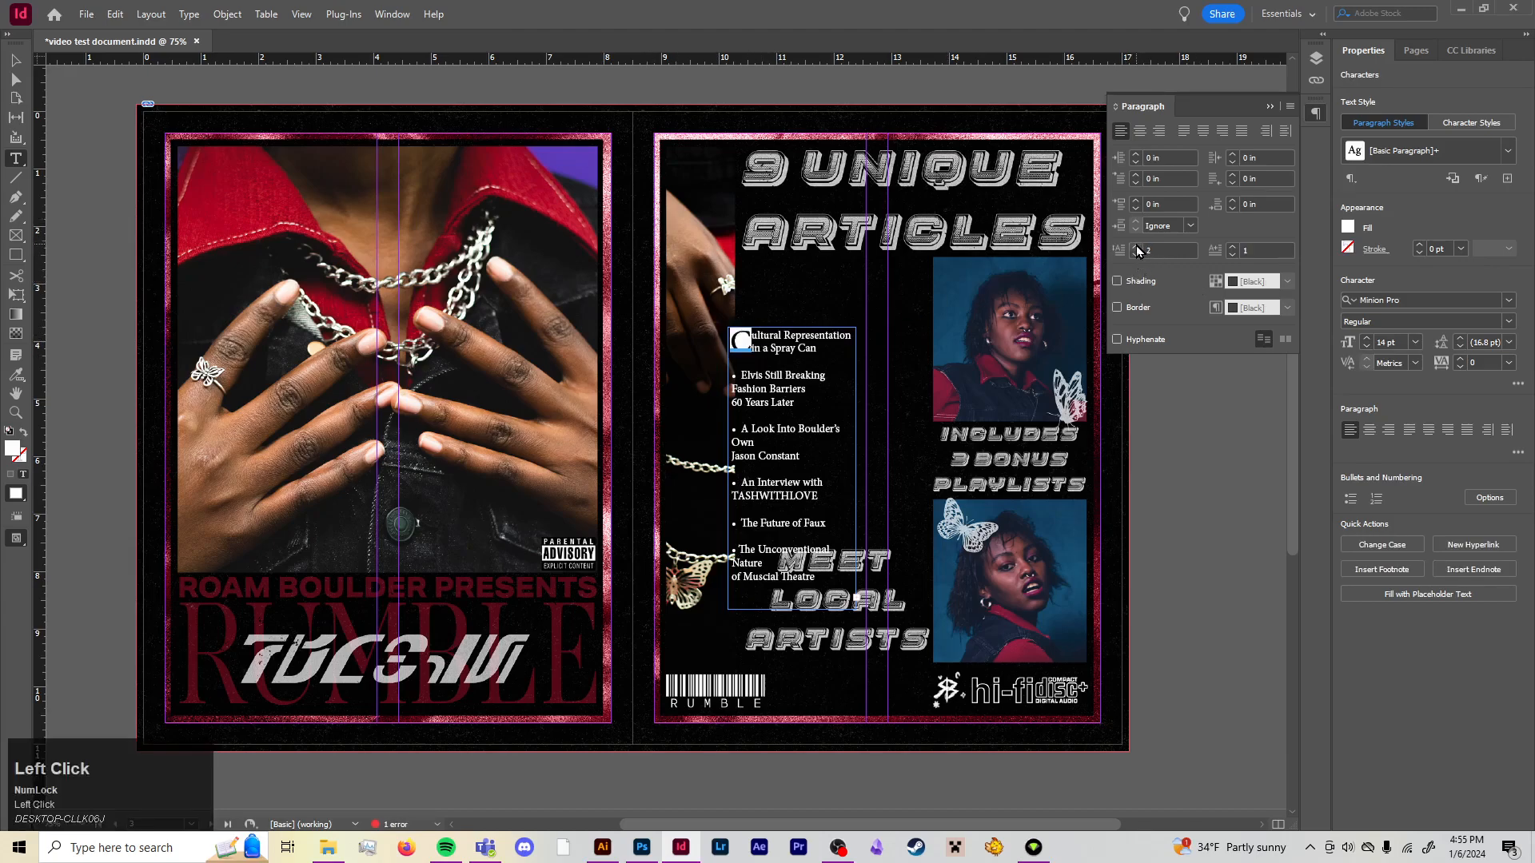
click(1136, 247)
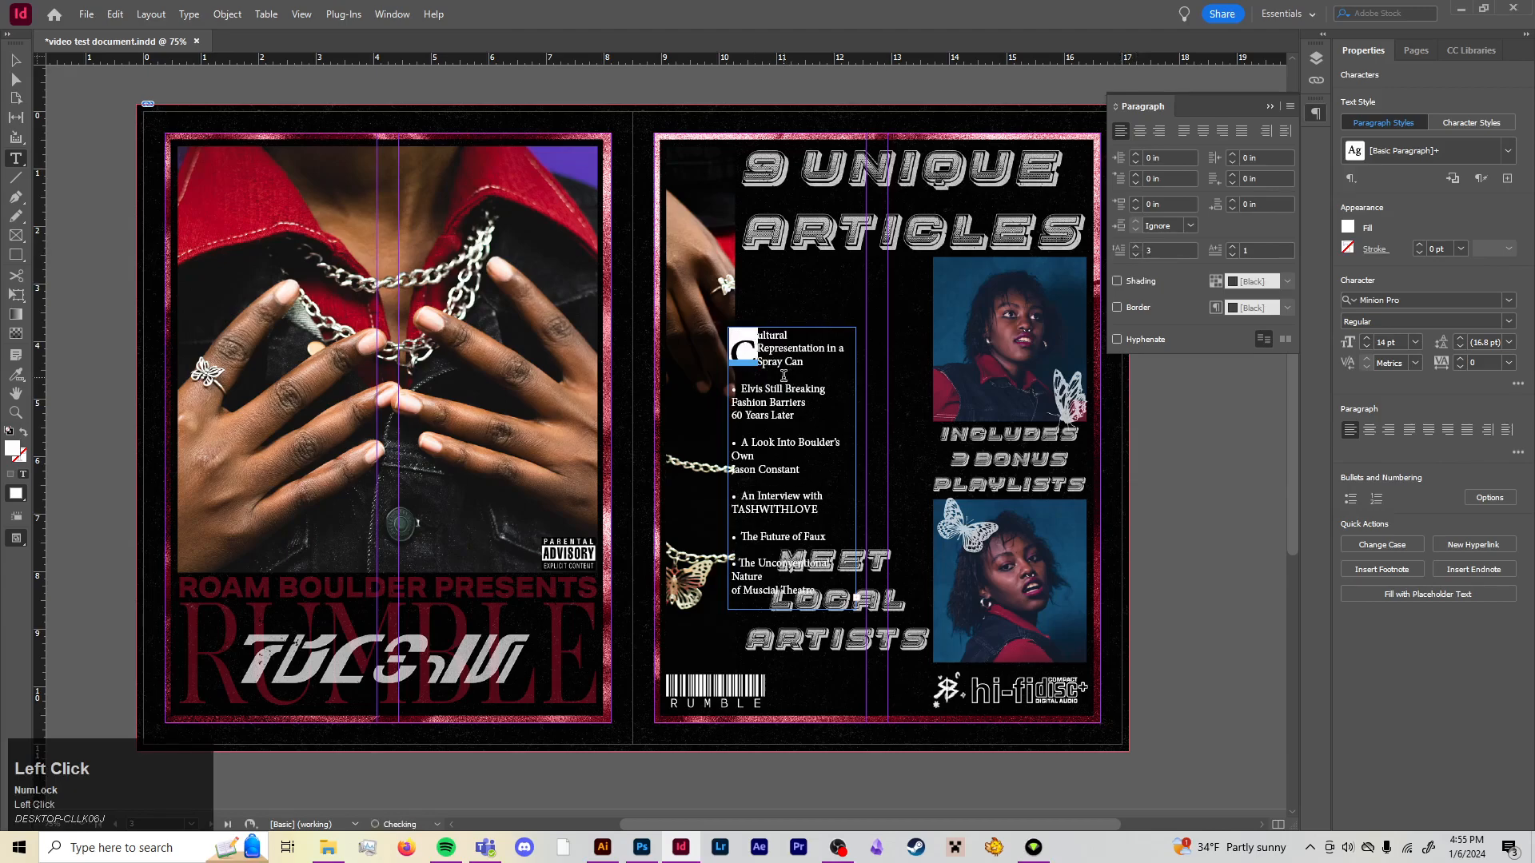
click(833, 373)
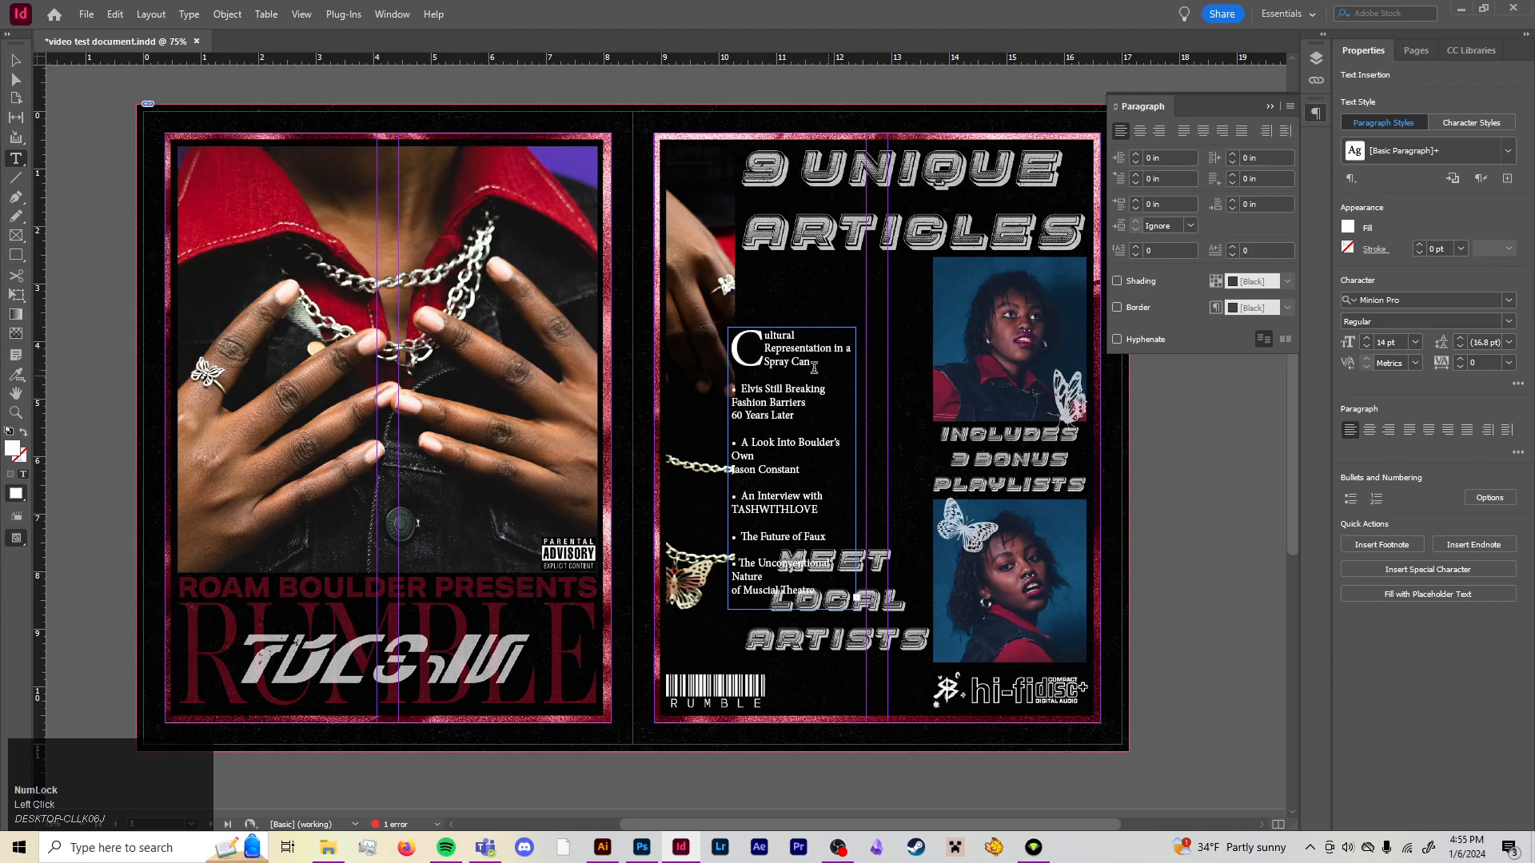
drag(758, 354, 731, 352)
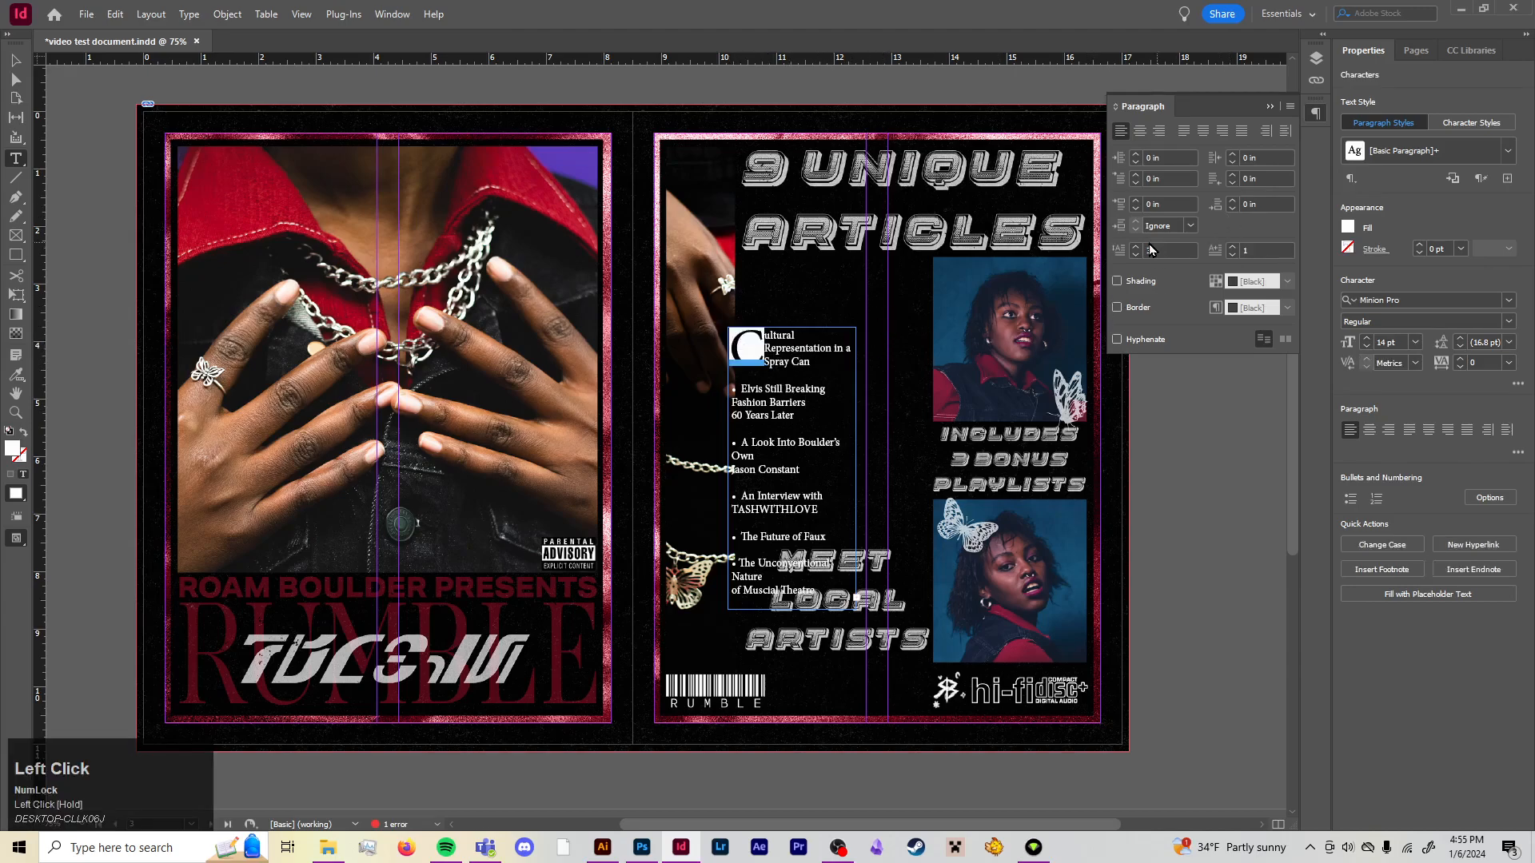
Undo the drop cap and the bullet removal in the article list, and leave text editing
key(ctrl+z)
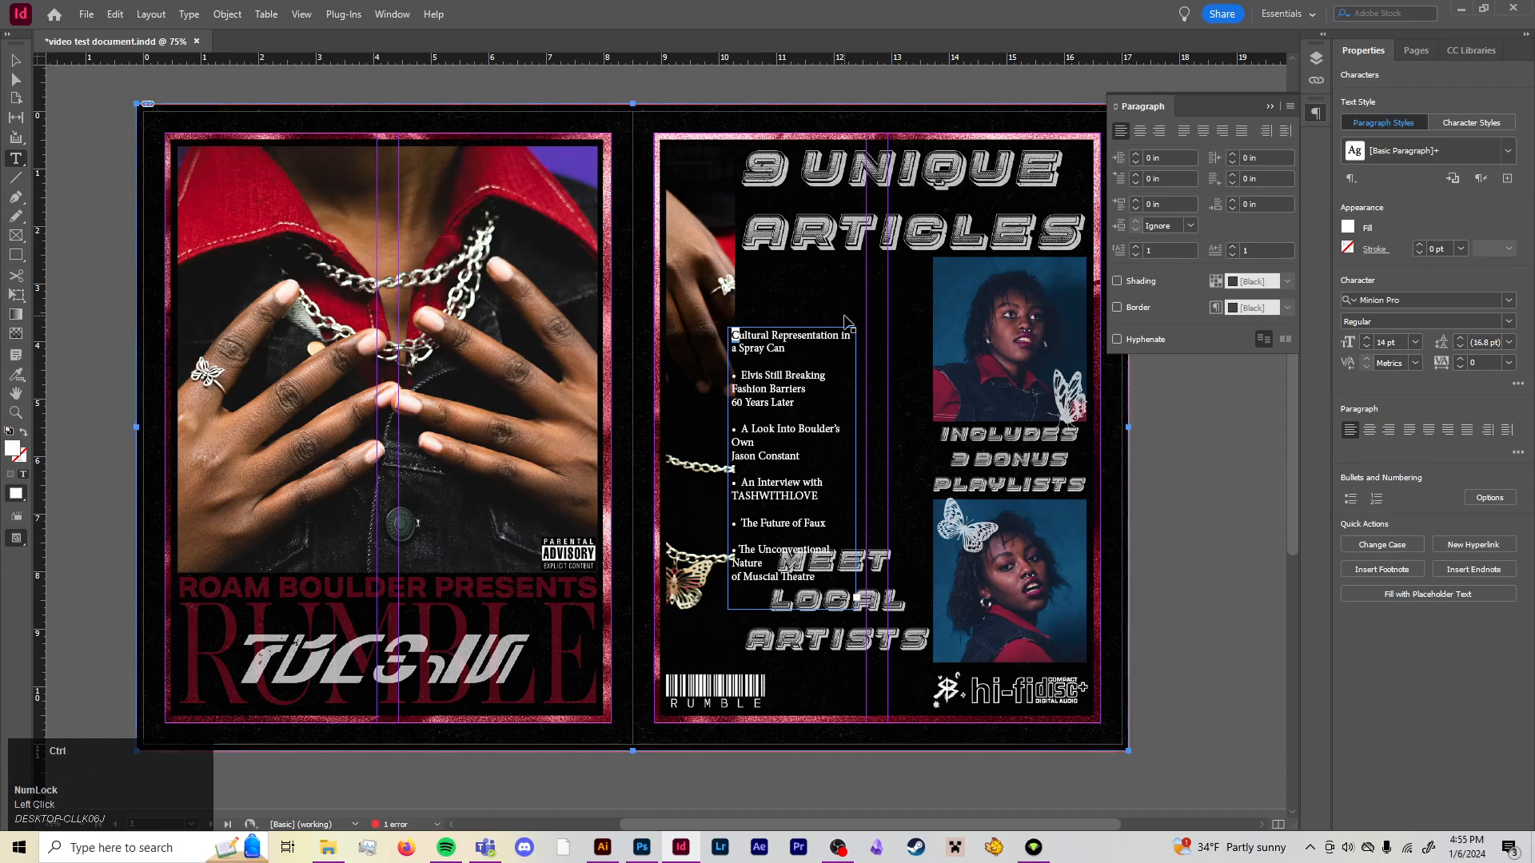
key(ctrl+z)
key(ctrl+z)
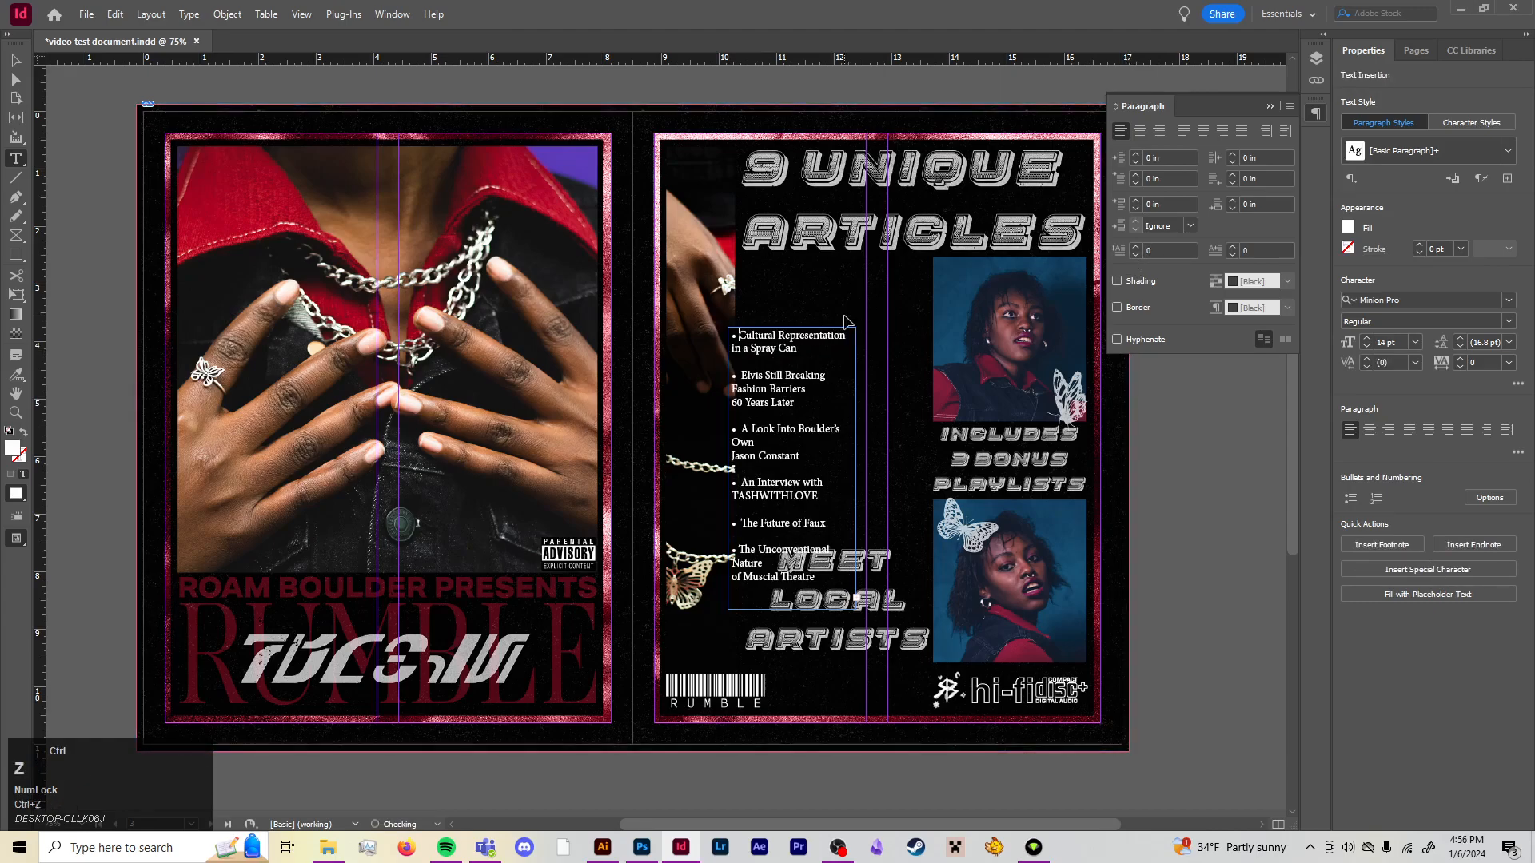
click(632, 428)
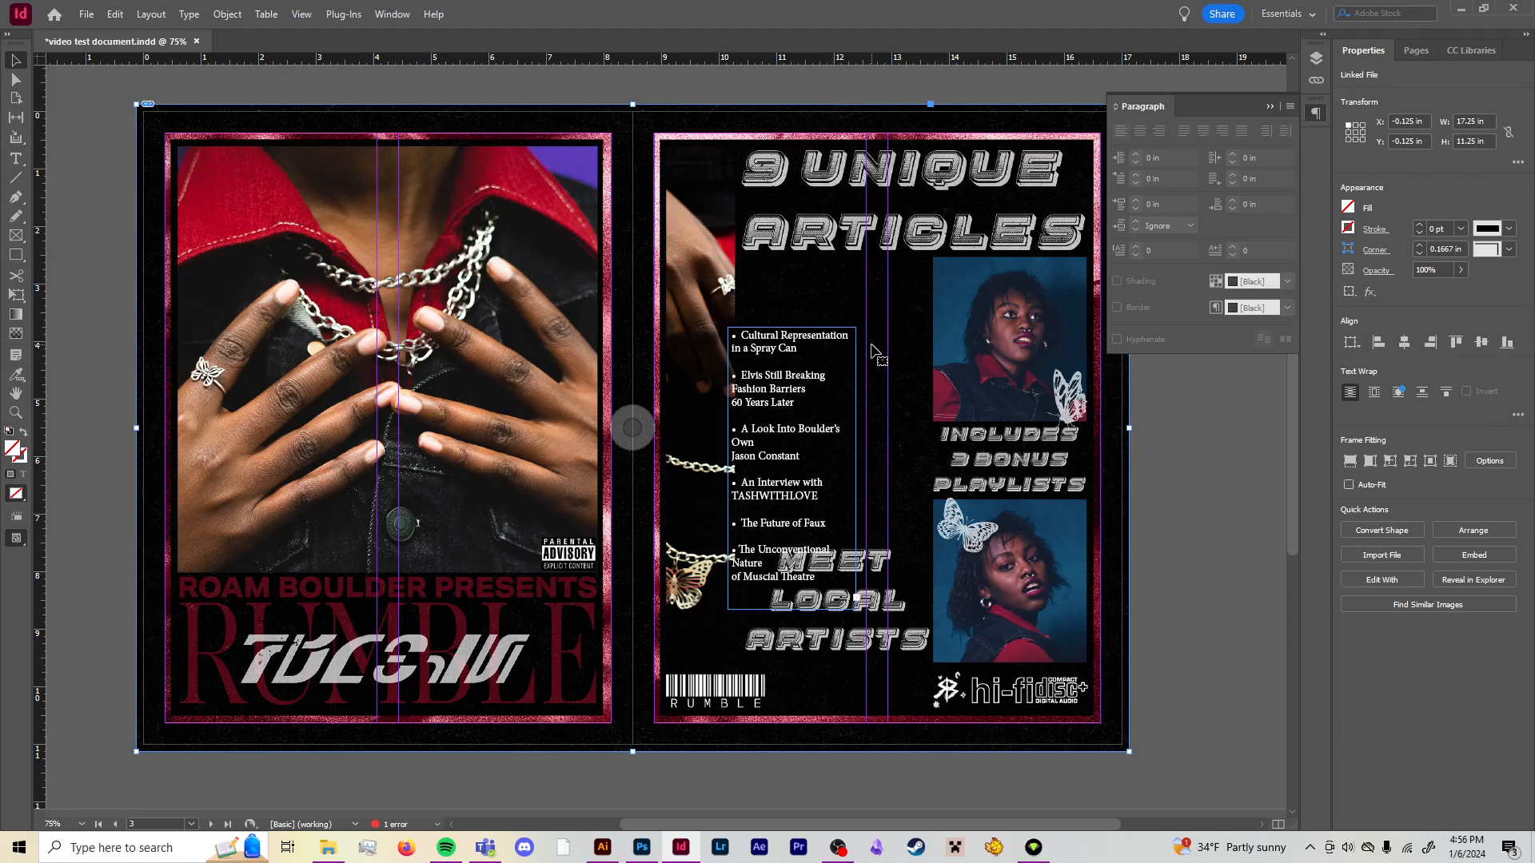
Collapse the Paragraph settings and deselect the placed rumble spread
scroll(874, 351, up, 4)
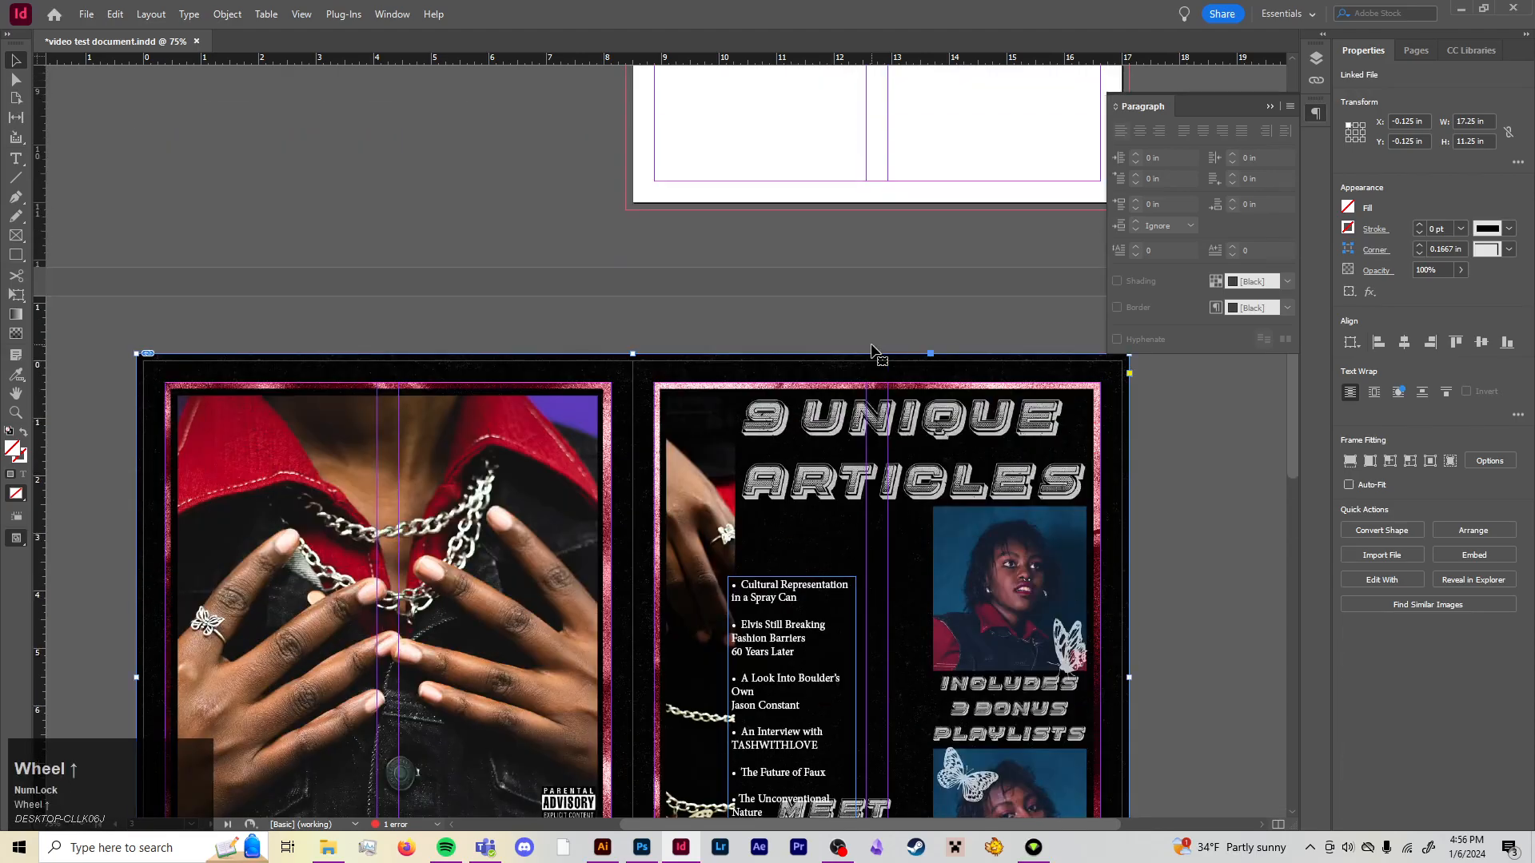
click(1315, 117)
scroll(1153, 386, down, 2)
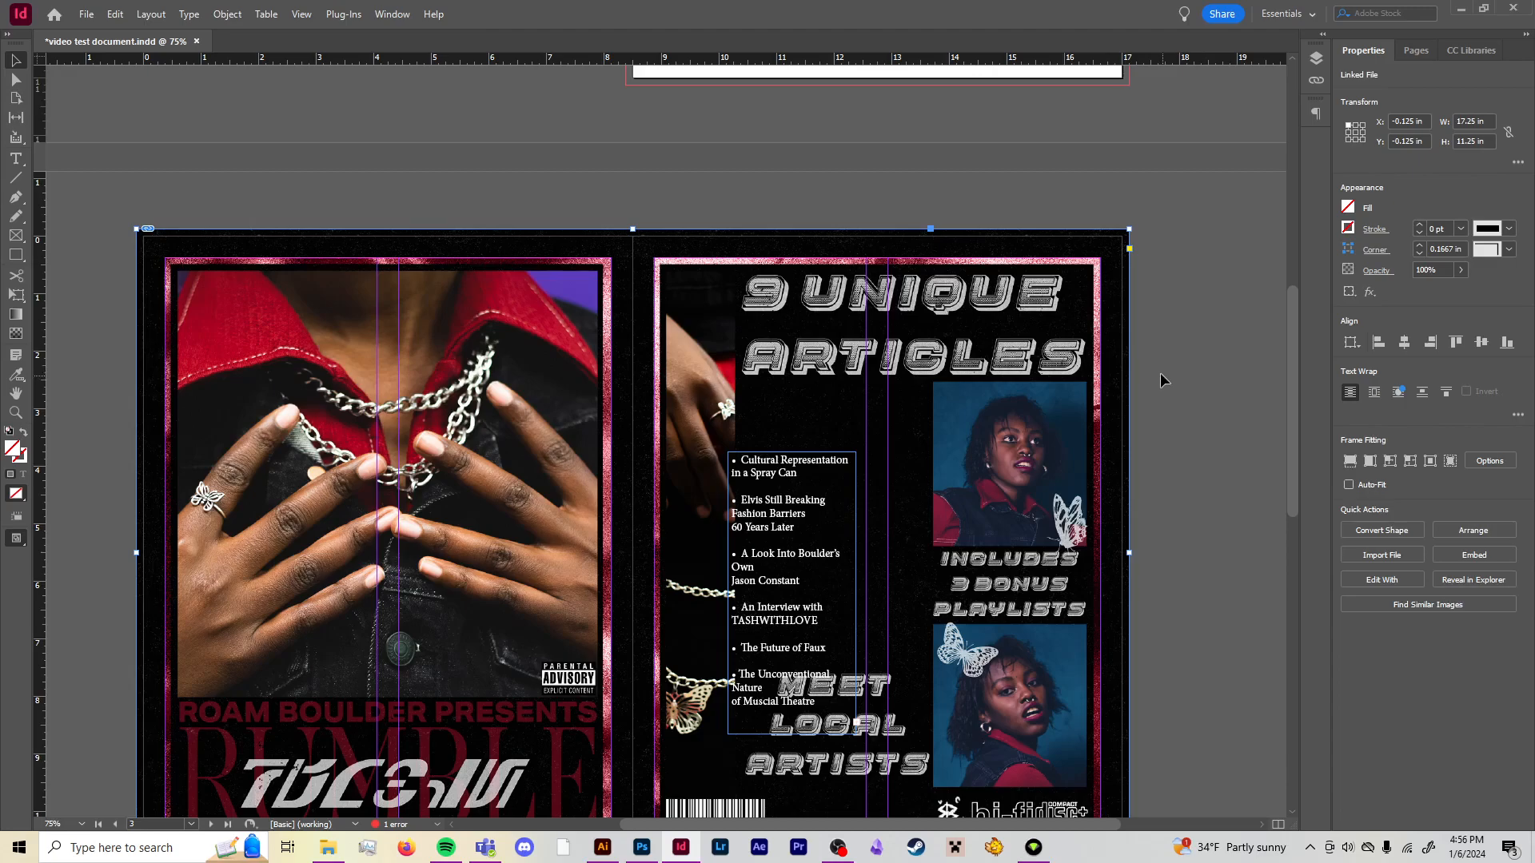
click(1193, 338)
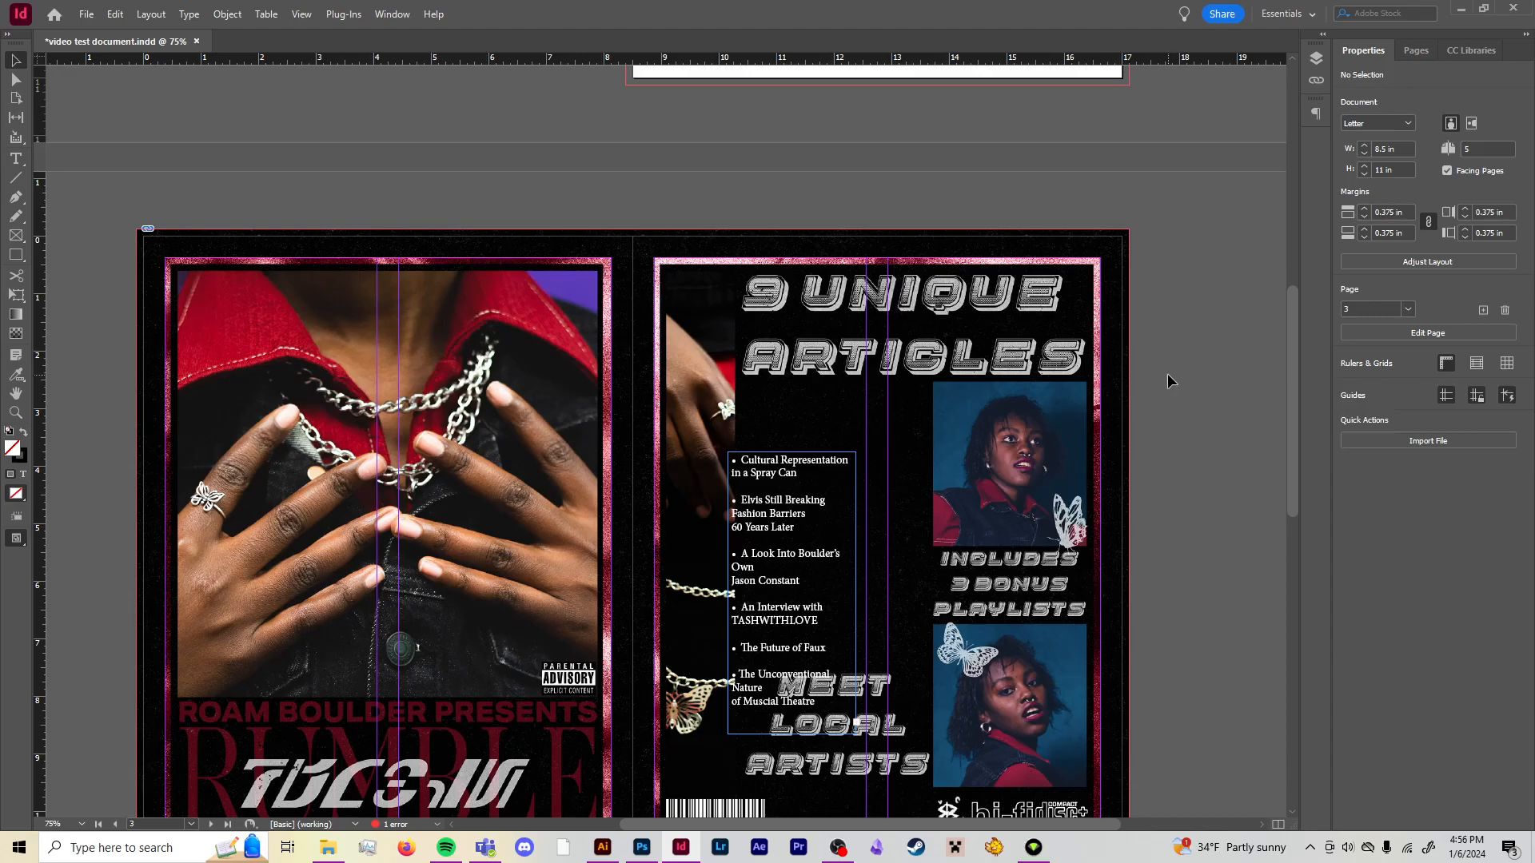
scroll(1168, 381, down, 1)
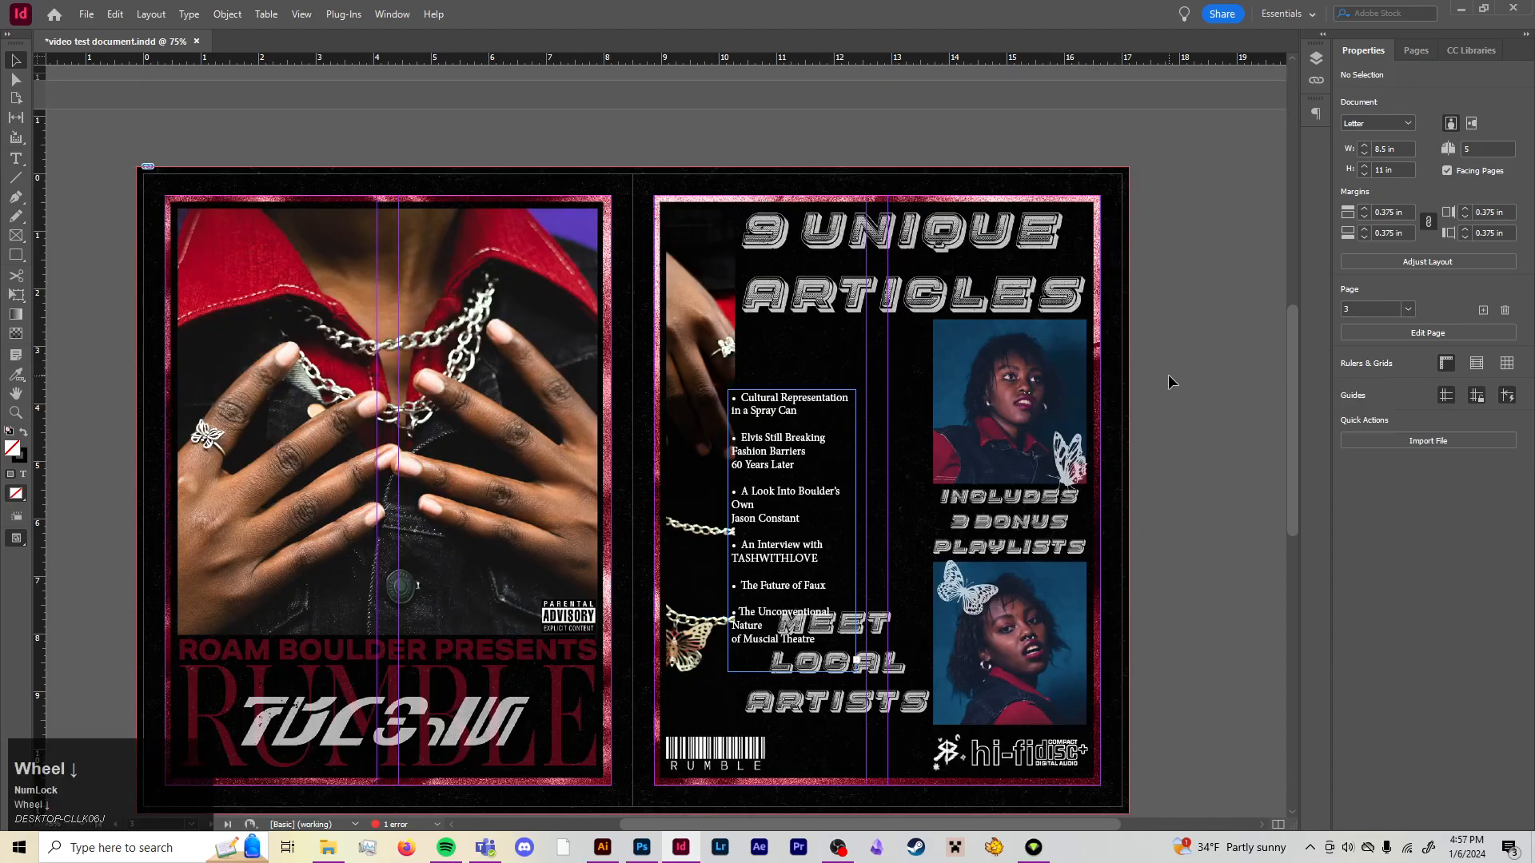
scroll(1168, 381, down, 2)
scroll(1168, 382, up, 1)
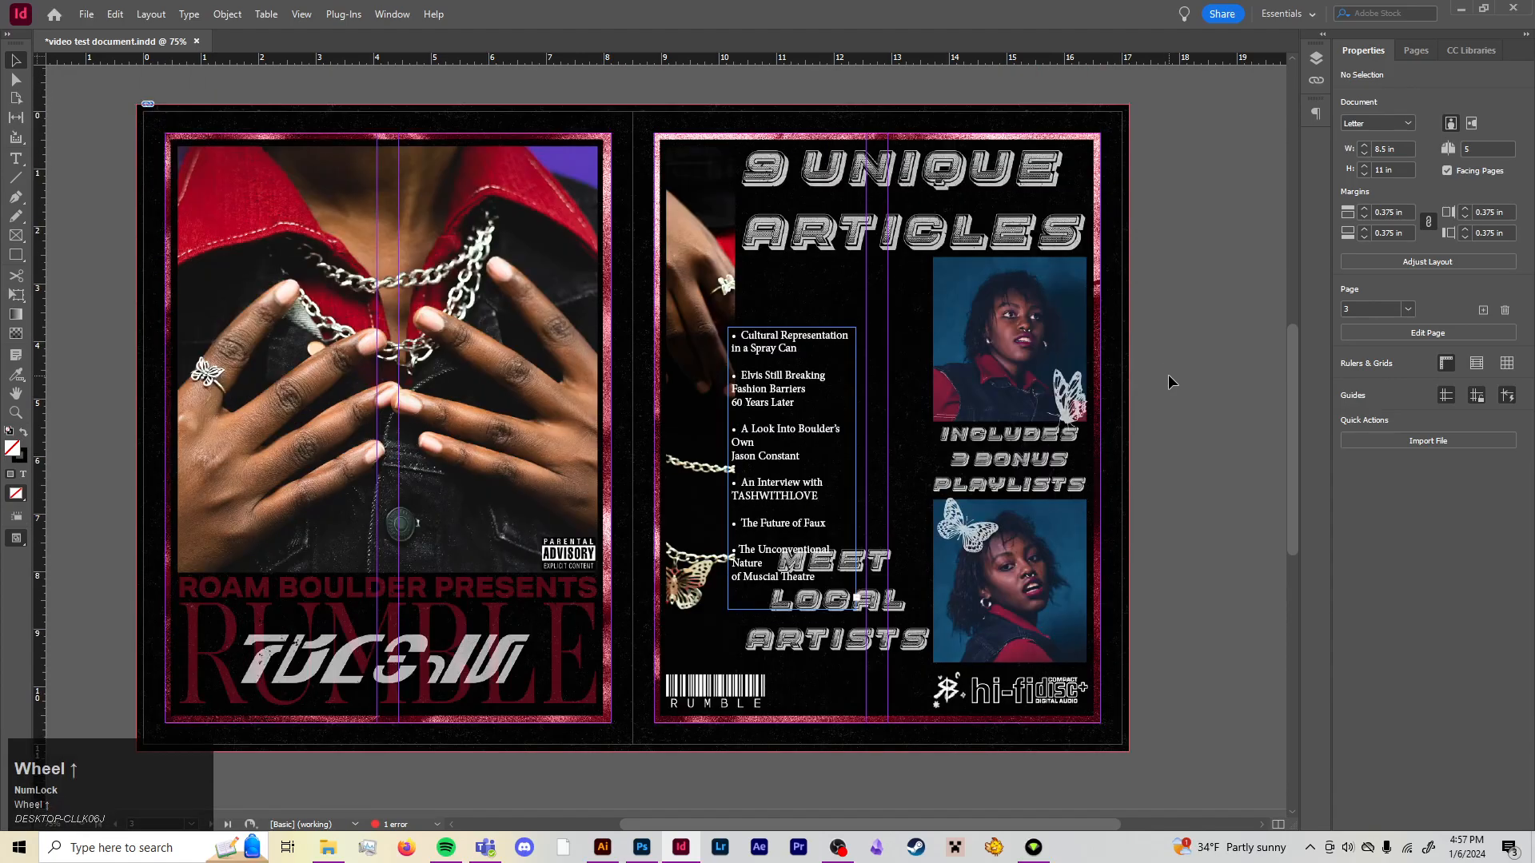
scroll(1168, 381, up, 7)
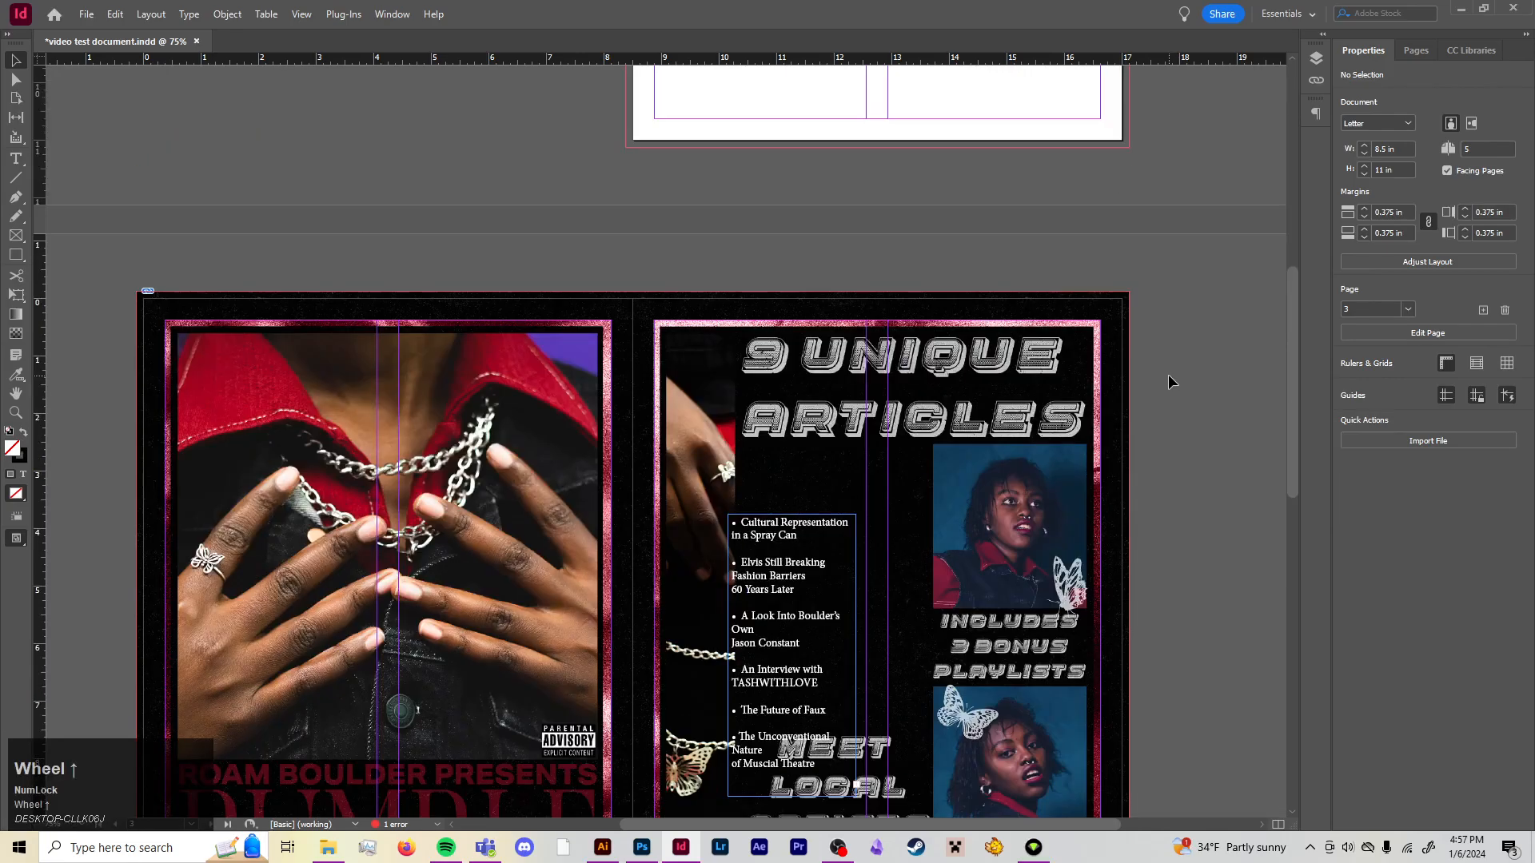
scroll(1168, 382, down, 5)
scroll(1168, 381, down, 5)
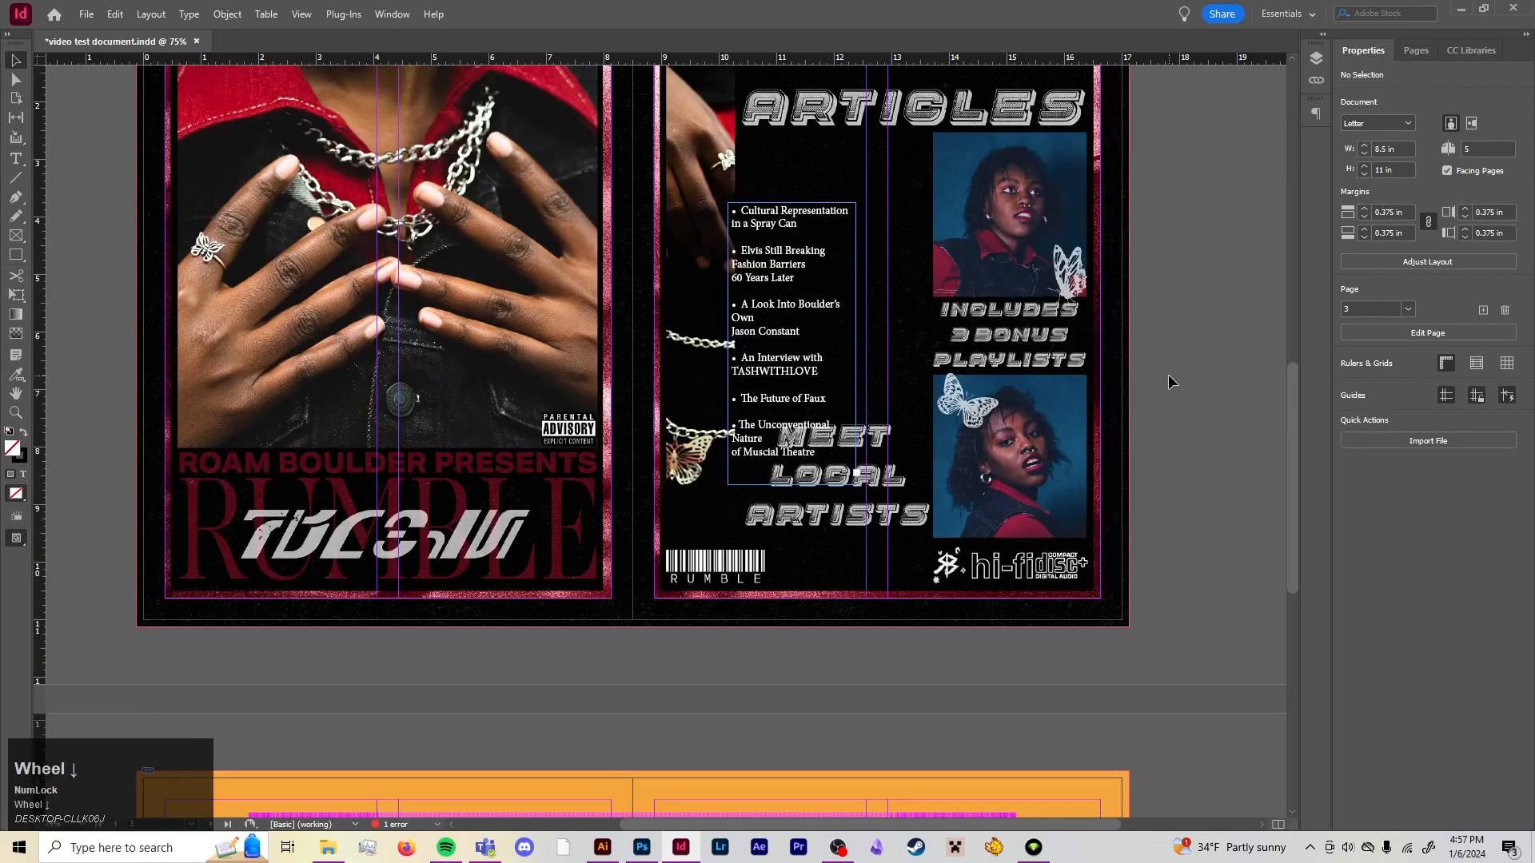
scroll(1168, 381, up, 5)
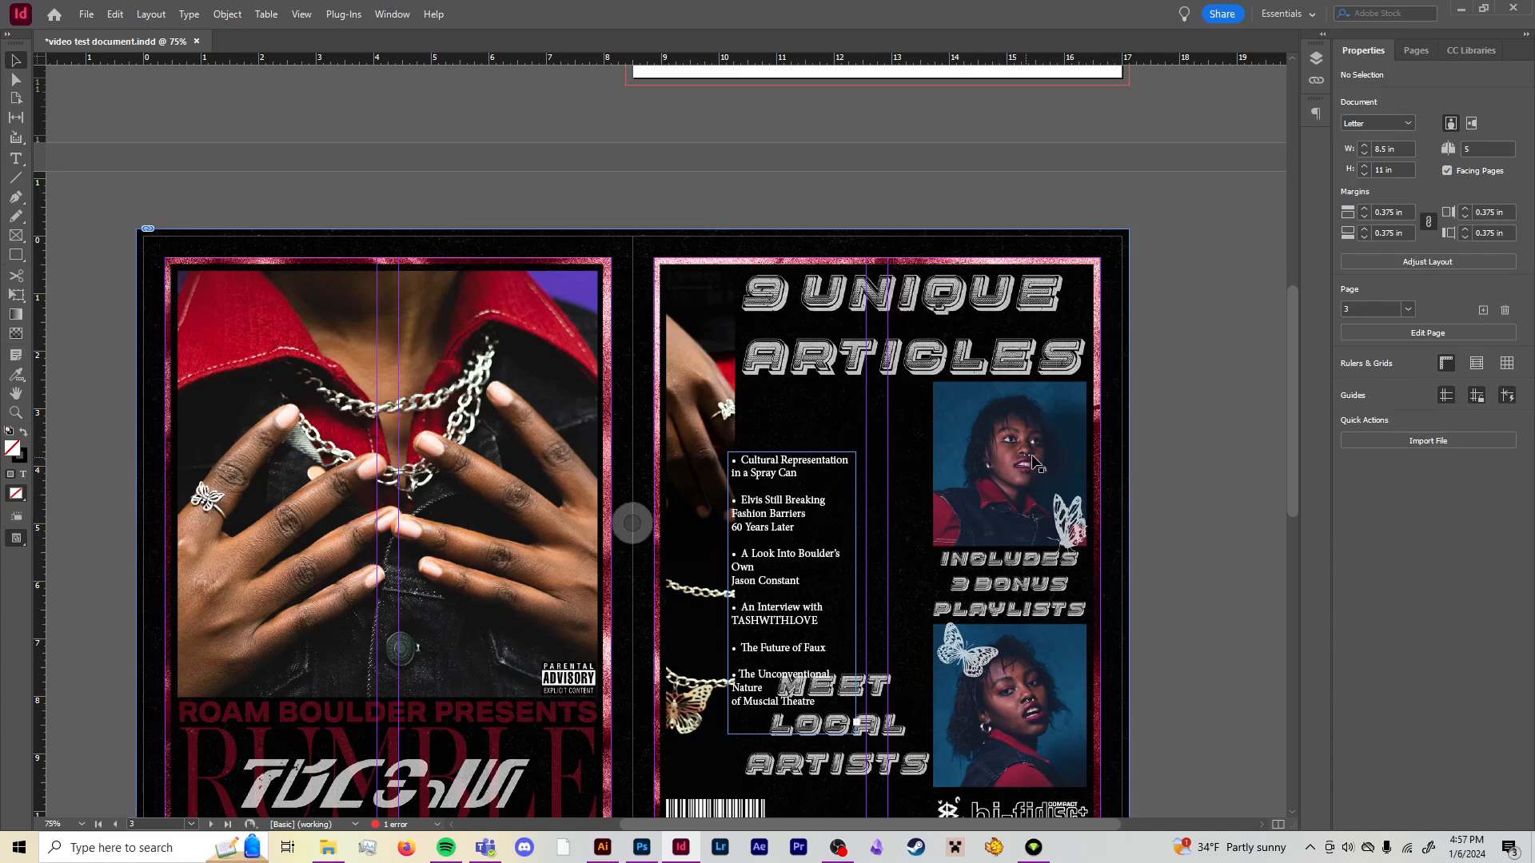
scroll(1191, 445, down, 1)
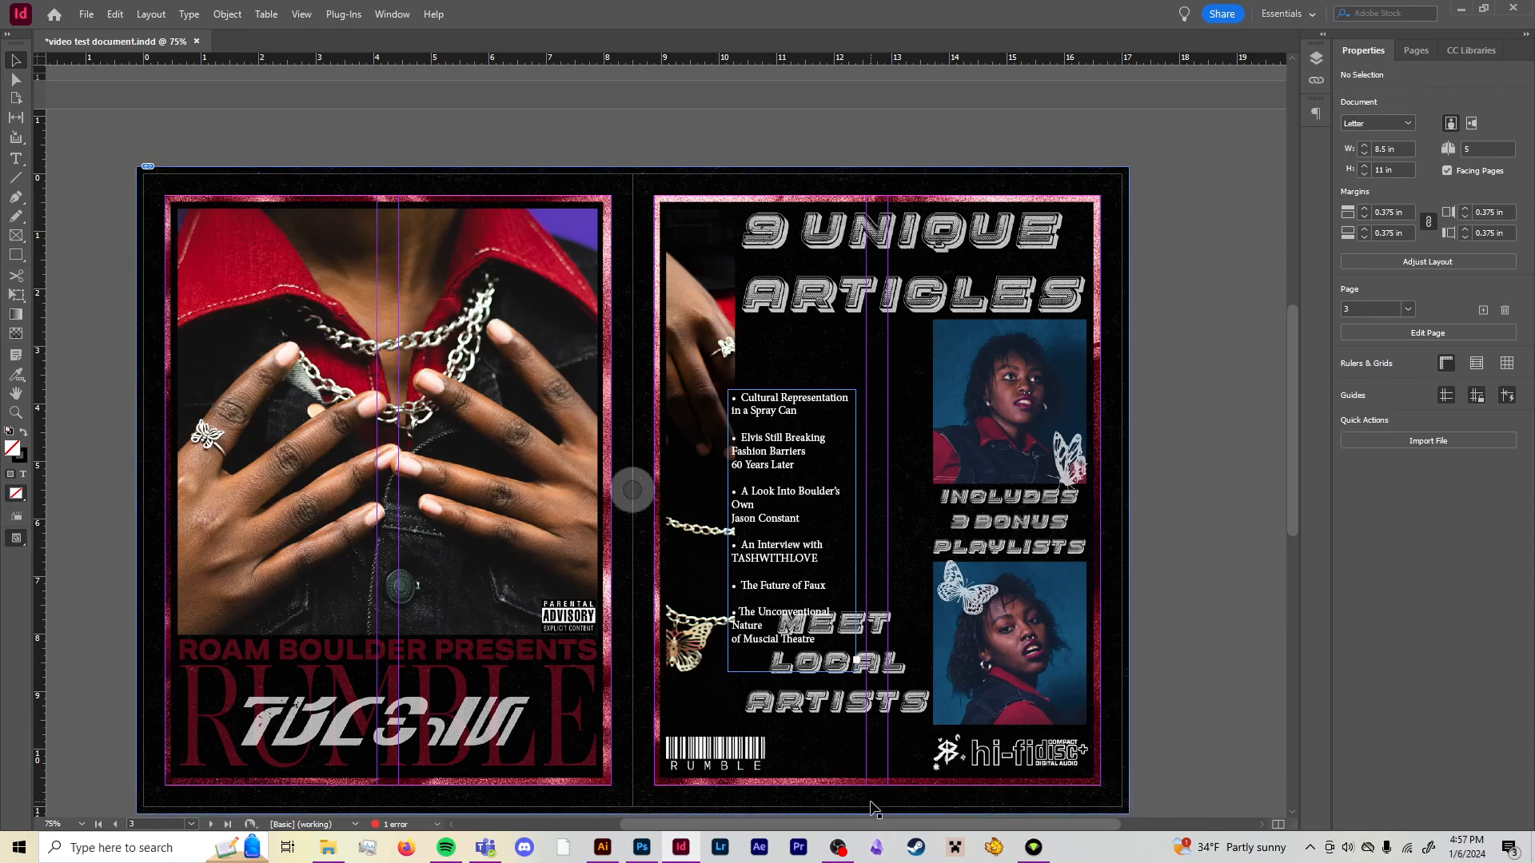
mouse_move(841, 846)
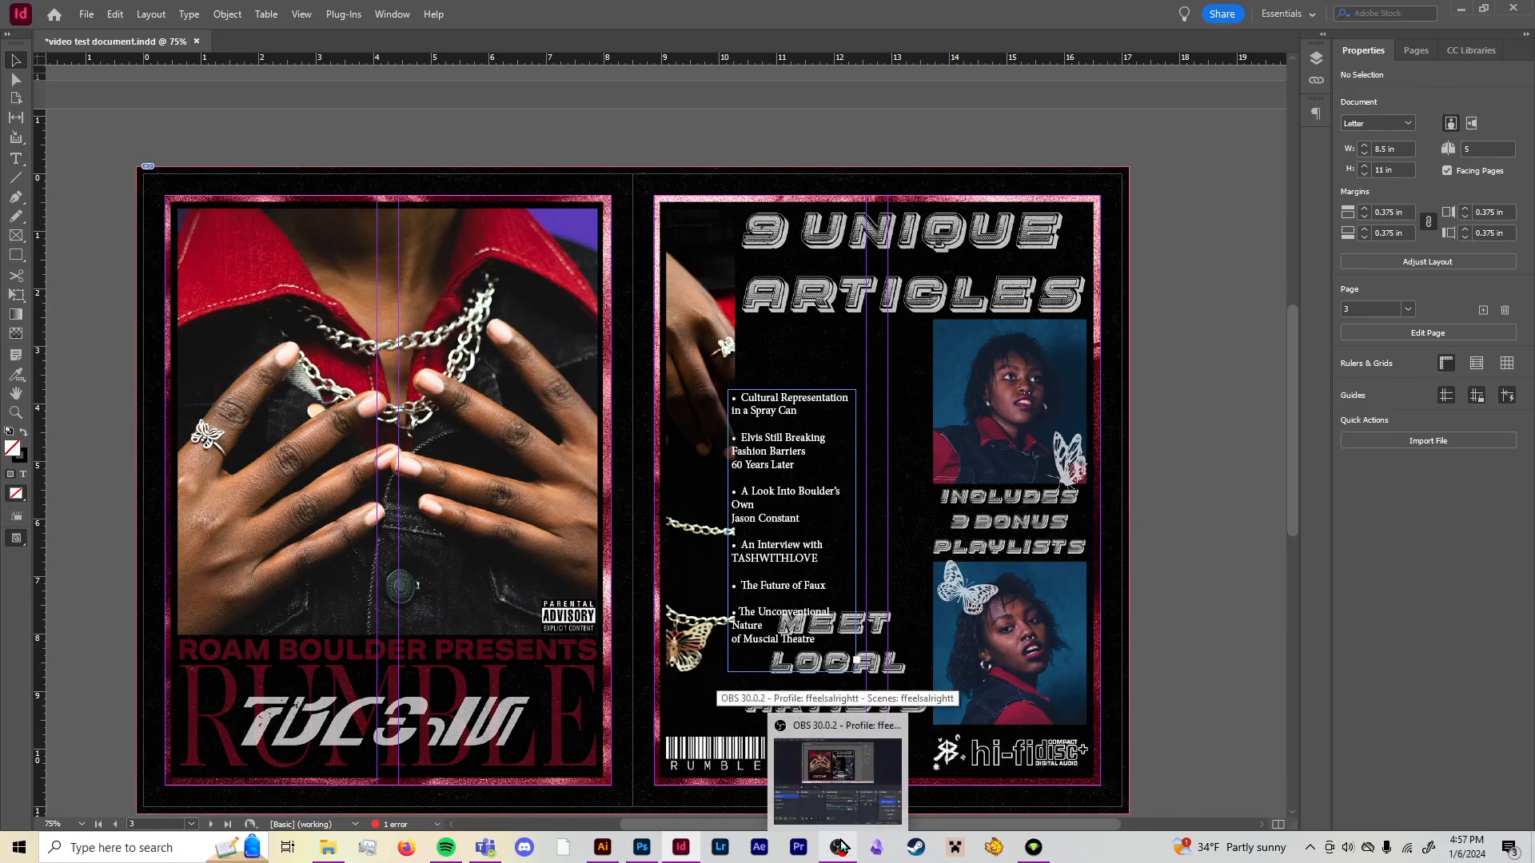